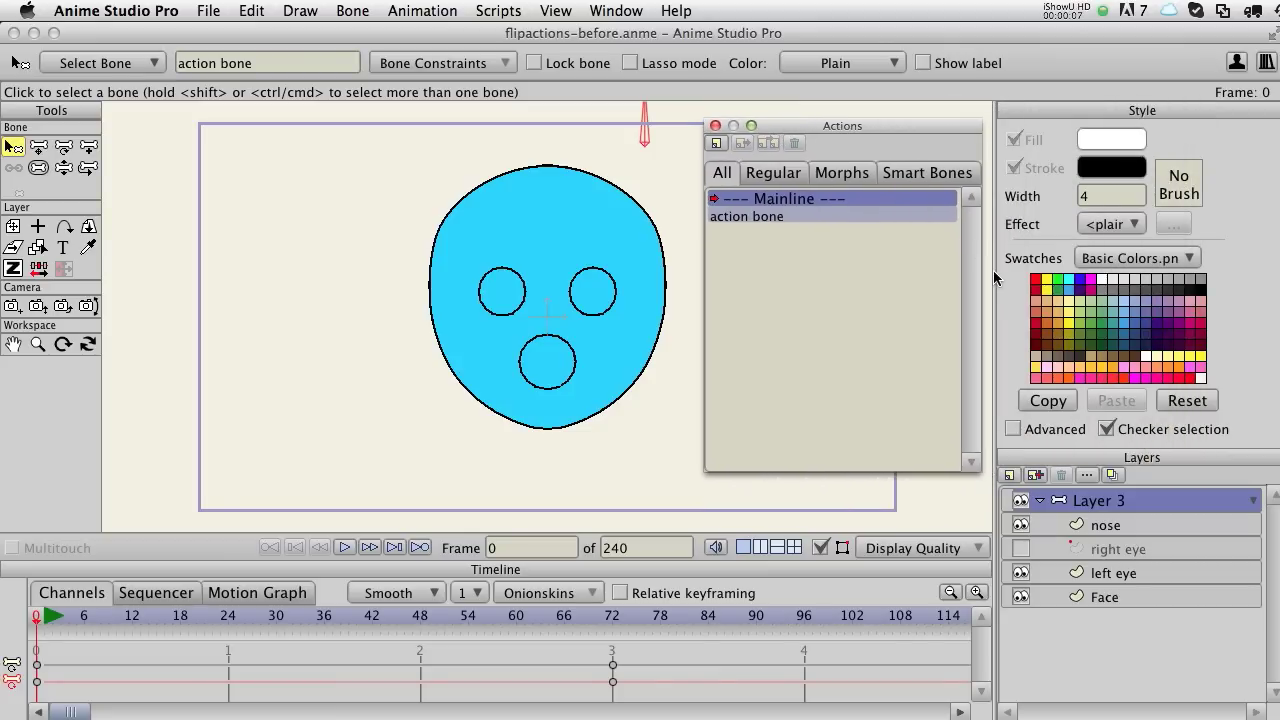
Widen the canvas by narrowing the Style and Layers area, and move the Actions window clear of the face
drag(997, 277, 1033, 276)
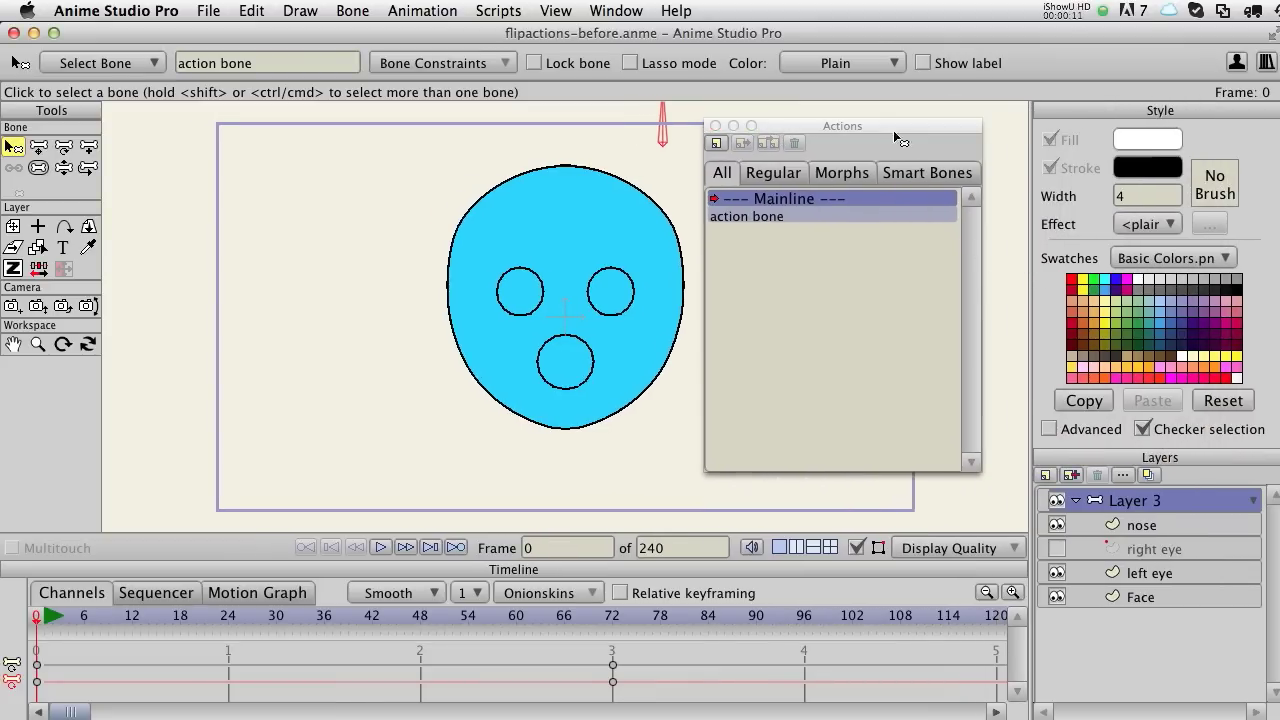
drag(868, 128, 901, 123)
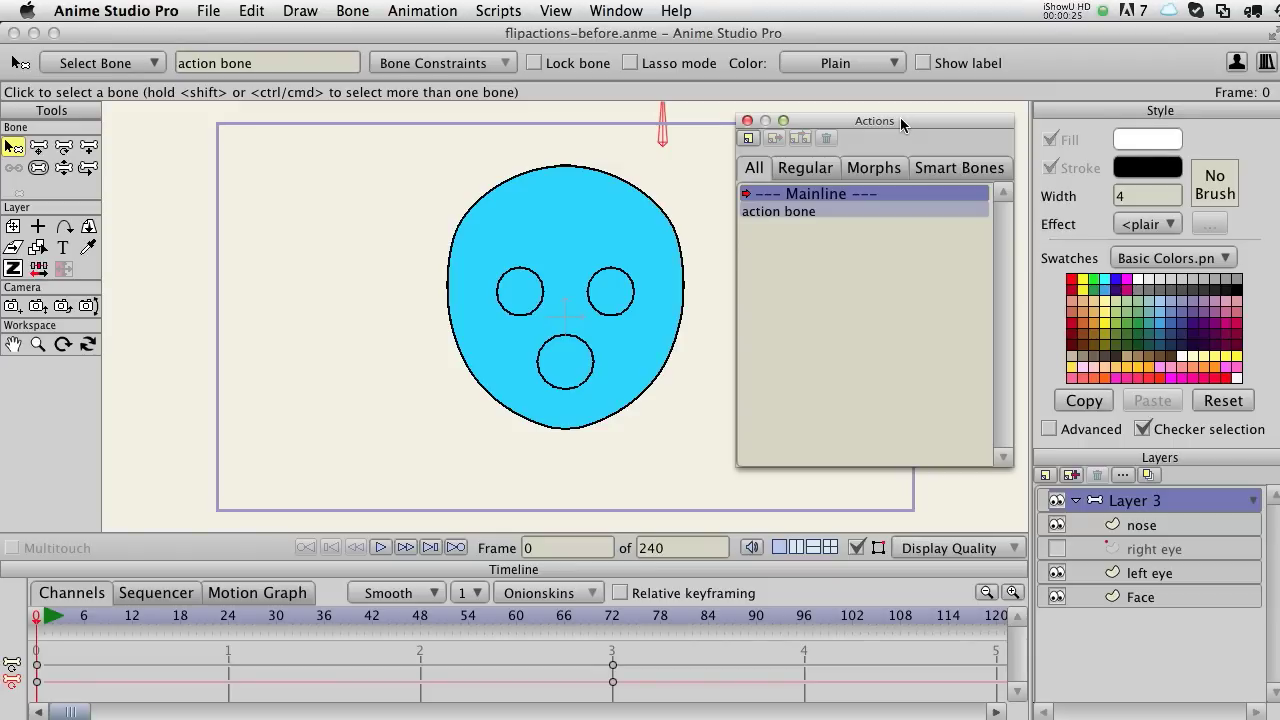
mouse_move(901, 124)
mouse_down()
mouse_move(884, 137)
mouse_move(905, 121)
mouse_move(892, 125)
mouse_up()
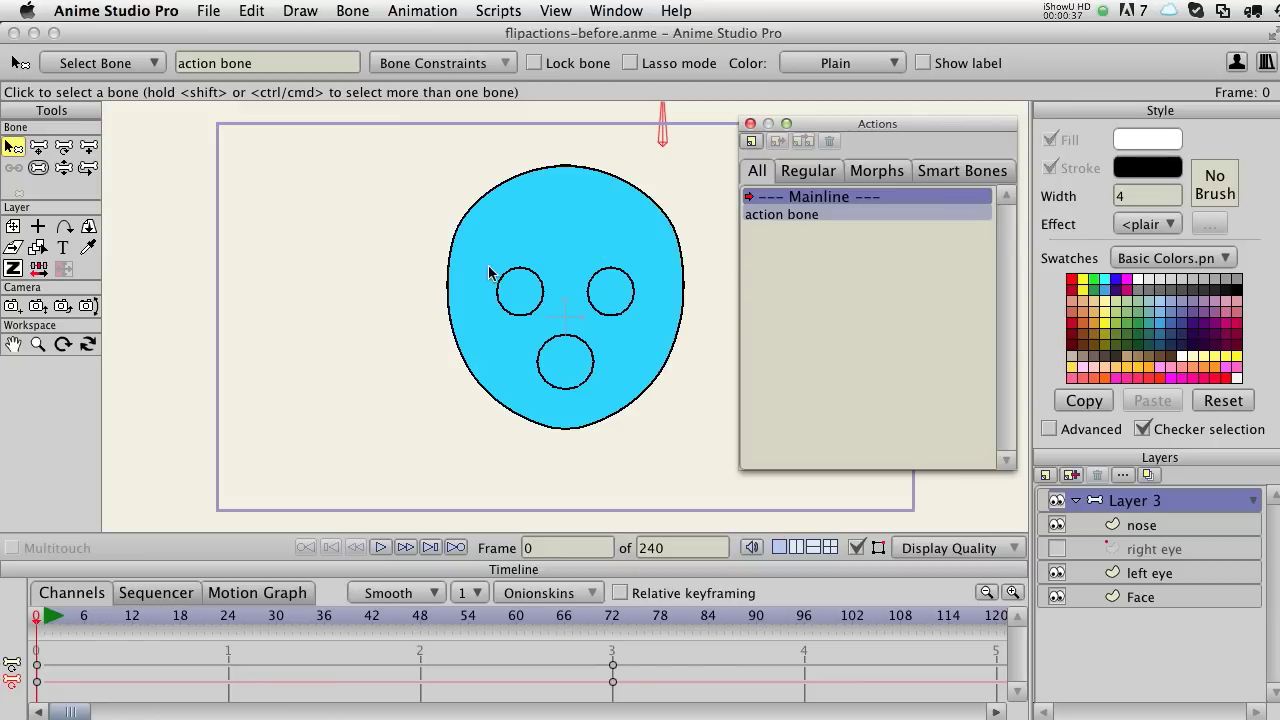
mouse_move(837, 118)
mouse_down()
mouse_move(819, 111)
mouse_move(825, 126)
mouse_up()
click(880, 130)
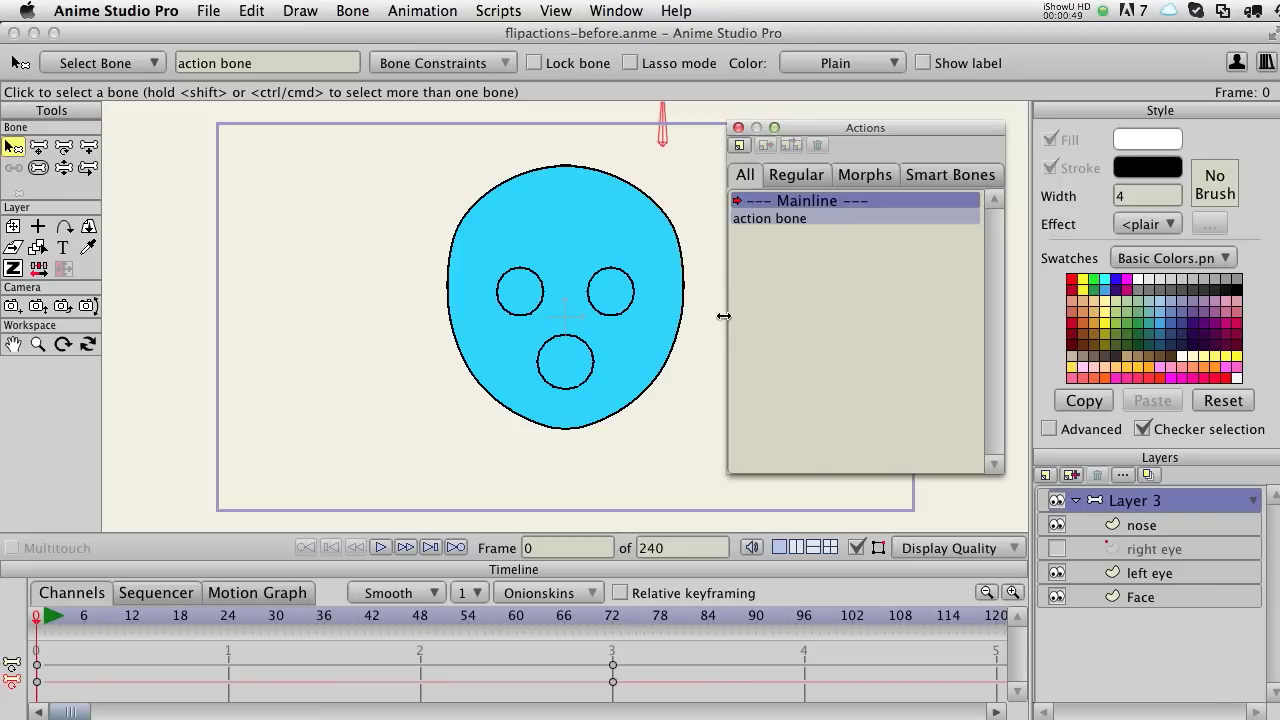
Select the bone above the face and highlight its matching action bone entry in the Actions list
drag(685, 246, 629, 292)
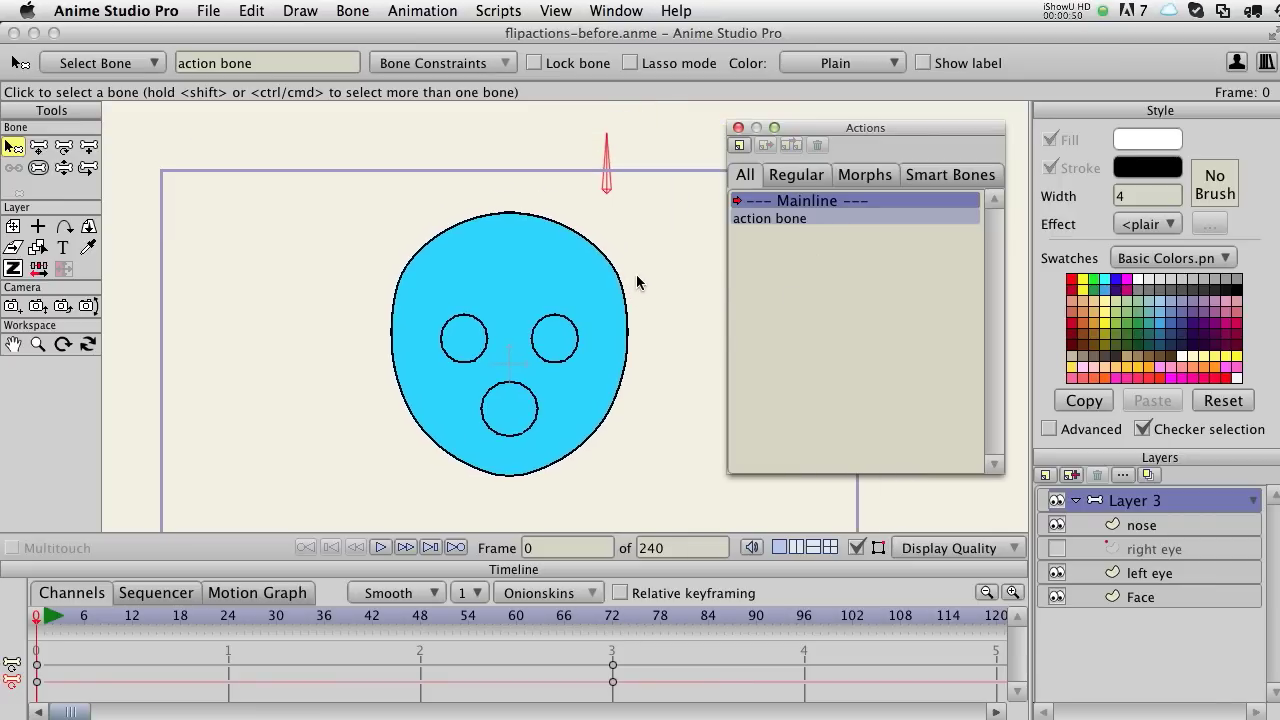
click(607, 178)
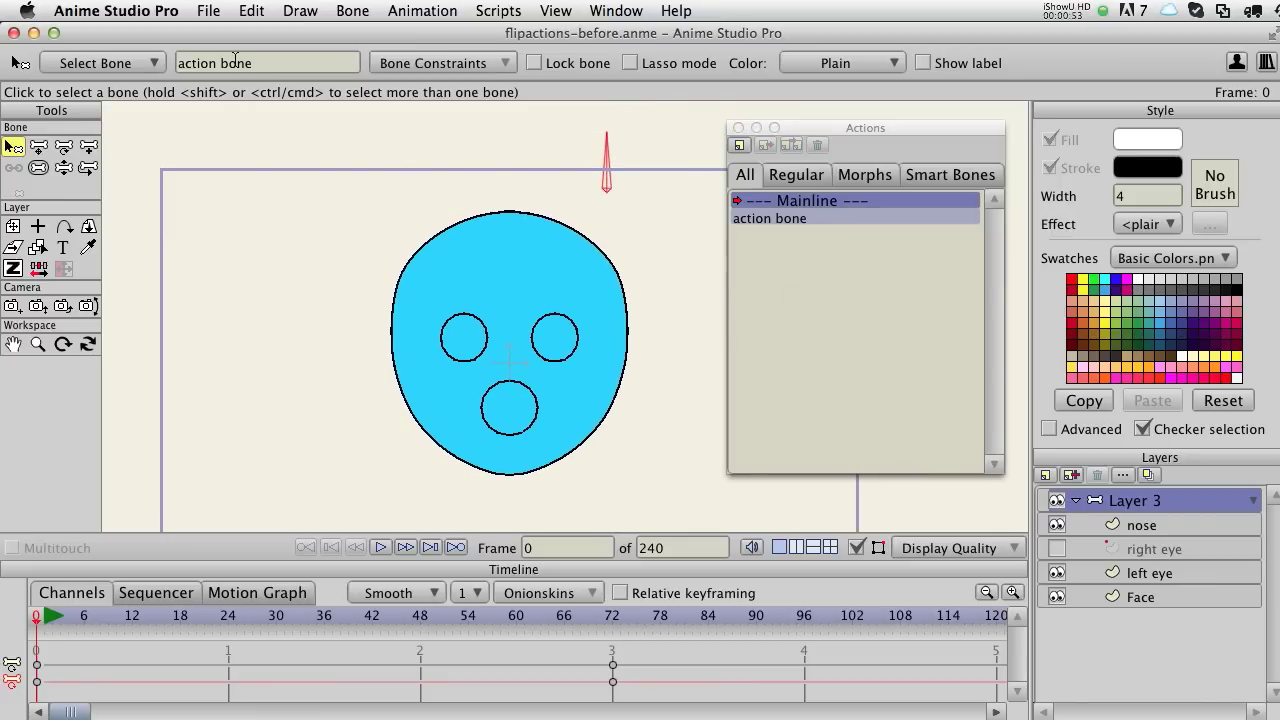
scroll(637, 400, down, 3)
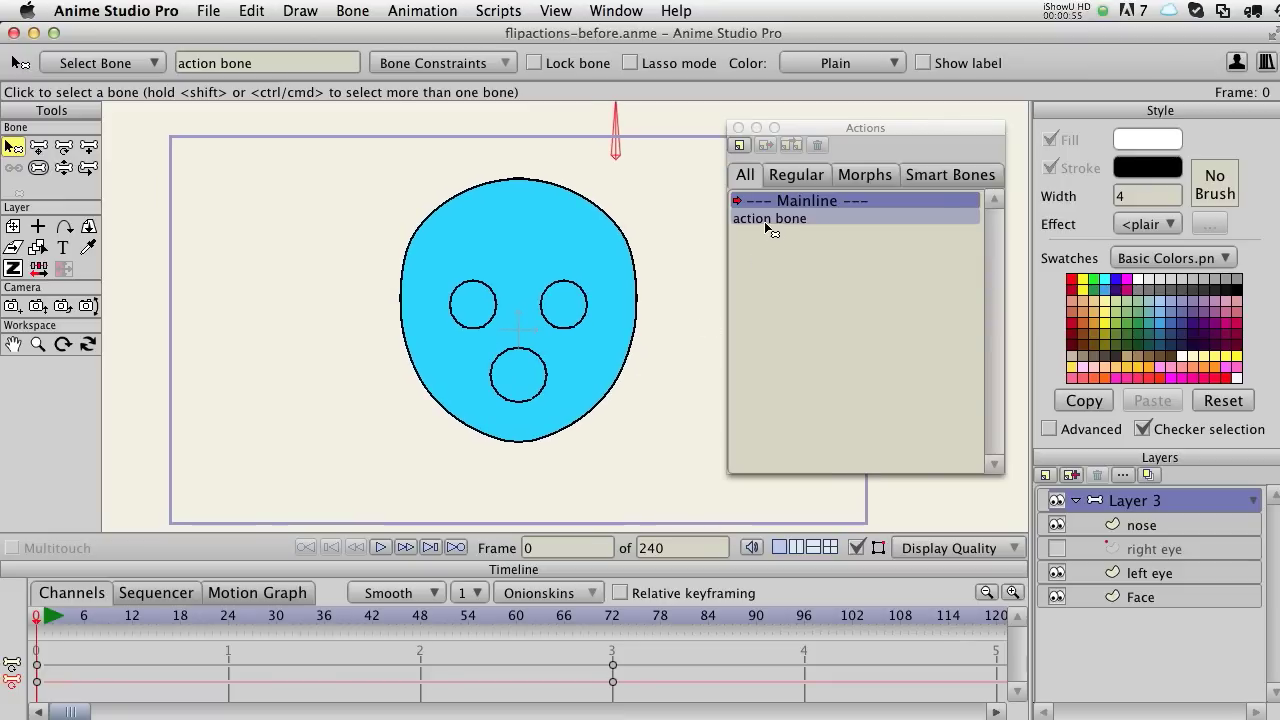
click(764, 221)
drag(644, 364, 667, 400)
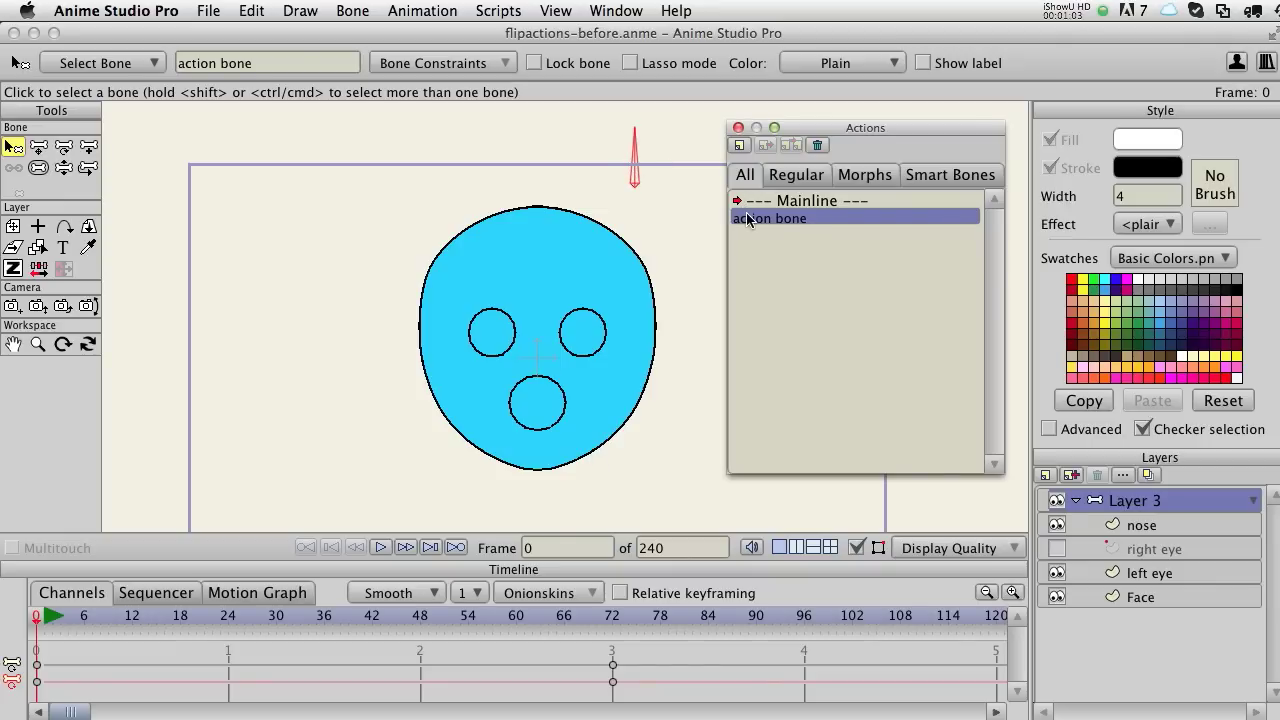
Hide the Face, left eye and nose layers, leaving the Face layer selected with only its points displayed
click(1060, 593)
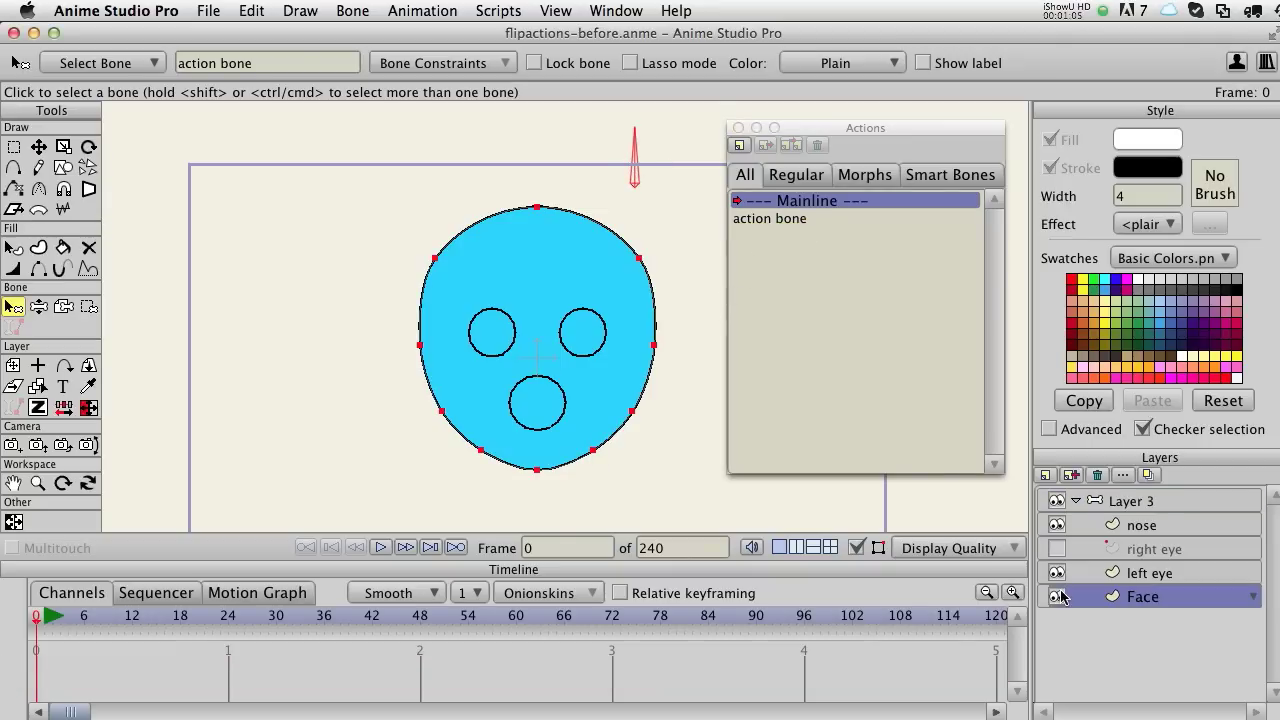
click(1057, 596)
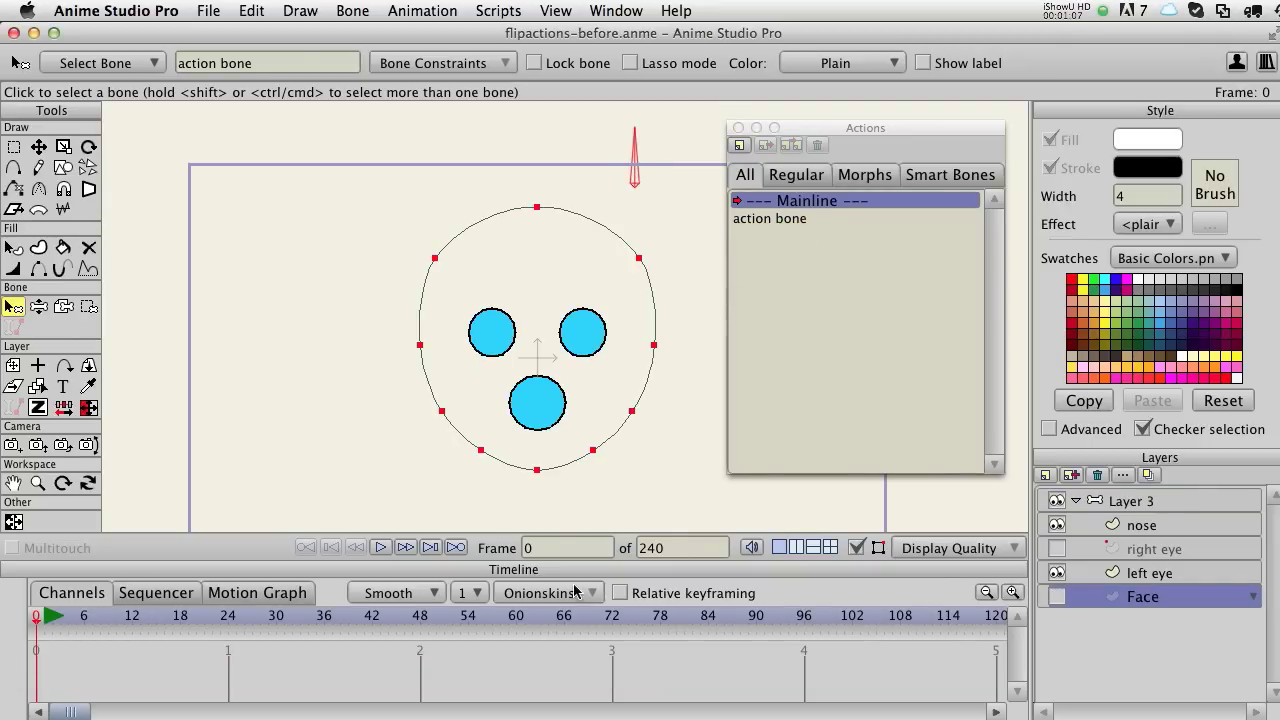
click(1055, 572)
click(1050, 526)
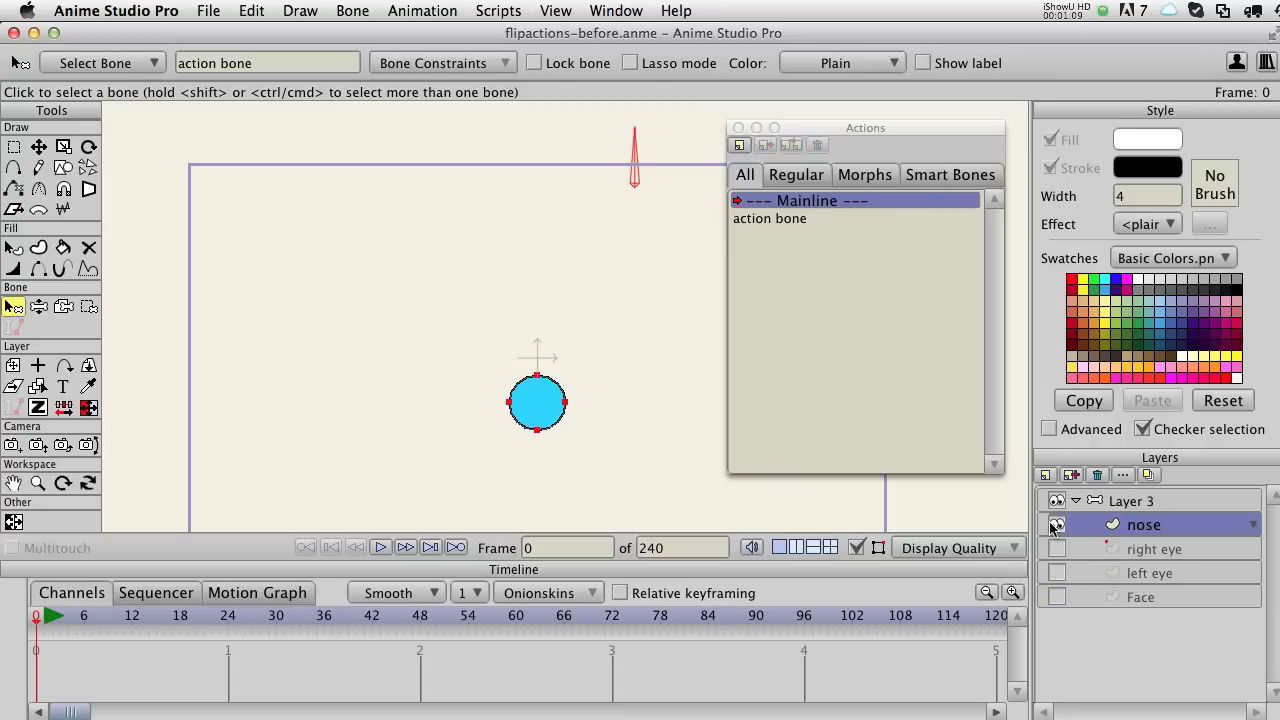
click(1057, 524)
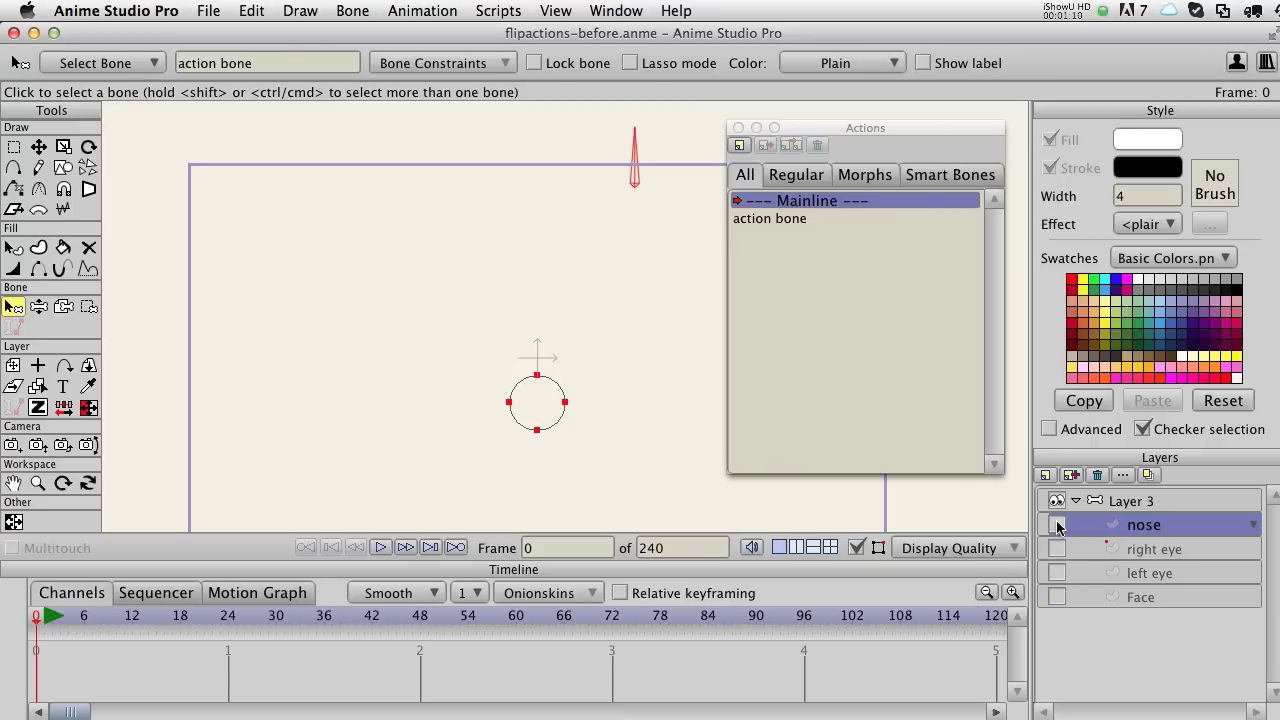
click(1057, 597)
click(1155, 598)
click(1057, 597)
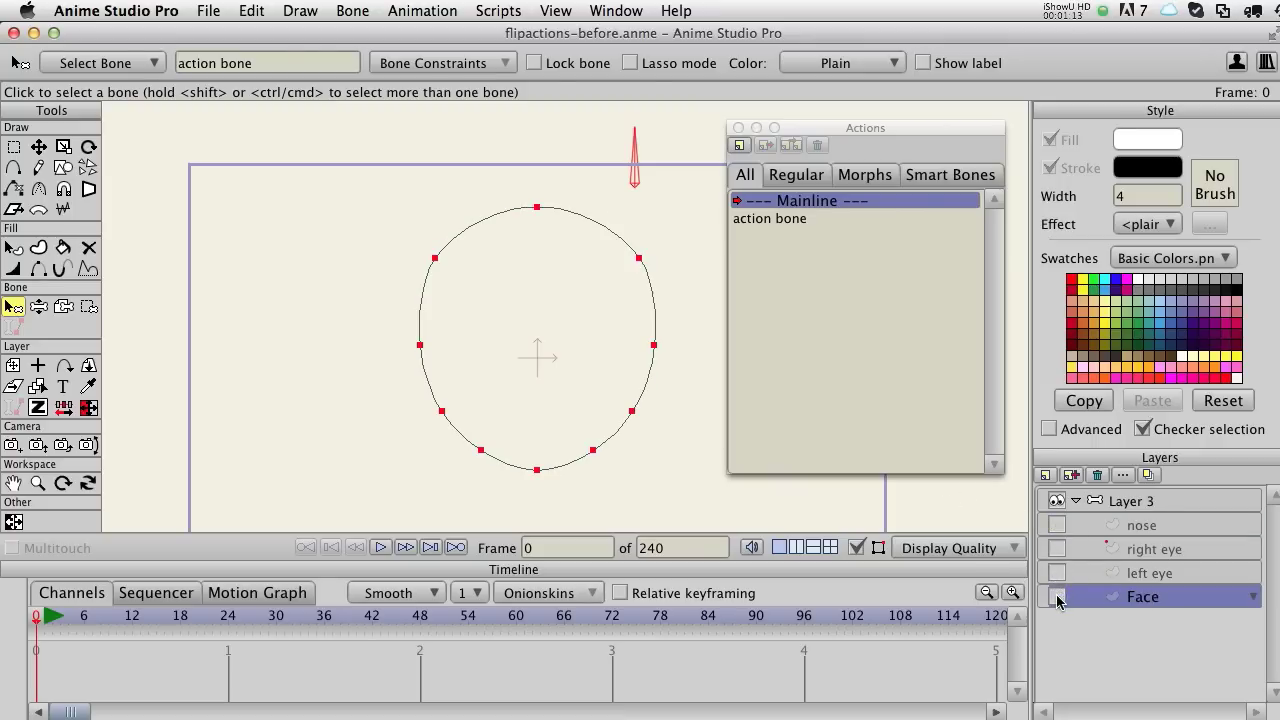
Run the Hubumedia Mirror points horizontally script on the Face layer with Left to Right, and close the Lua console
drag(678, 454, 655, 440)
scroll(660, 440, up, 3)
scroll(660, 440, down, 1)
drag(678, 454, 680, 443)
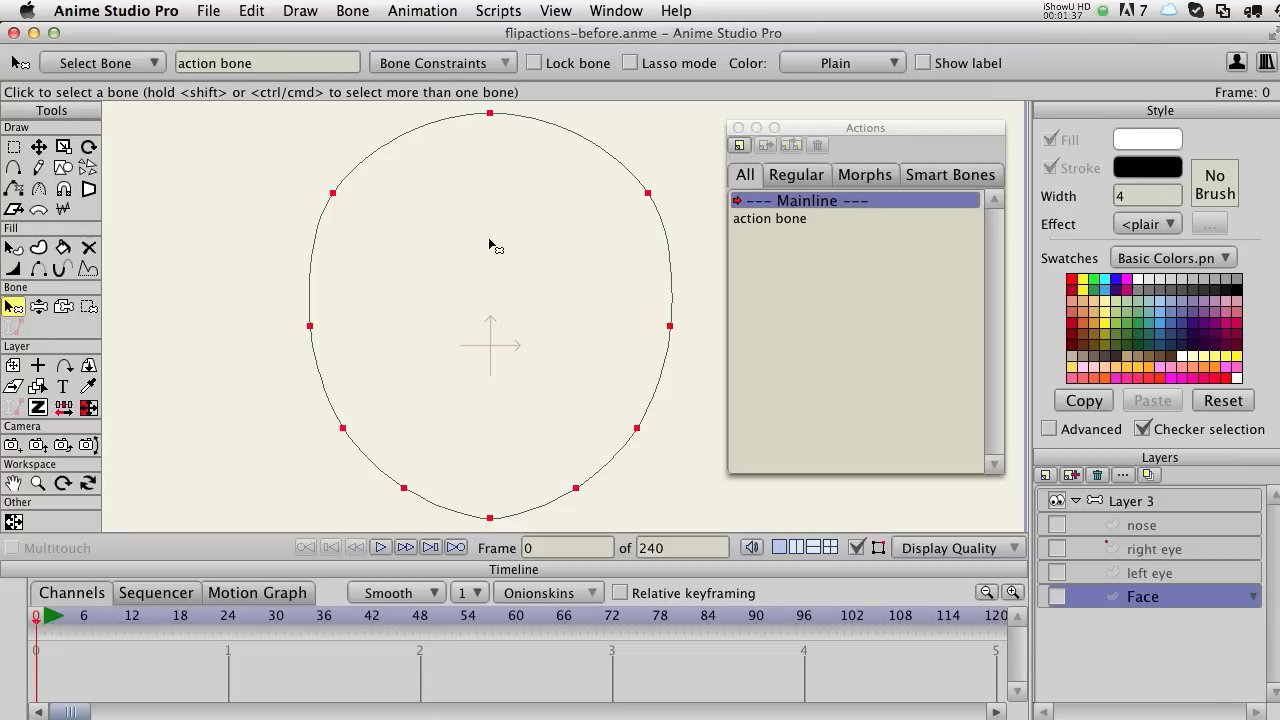
scroll(497, 245, down, 2)
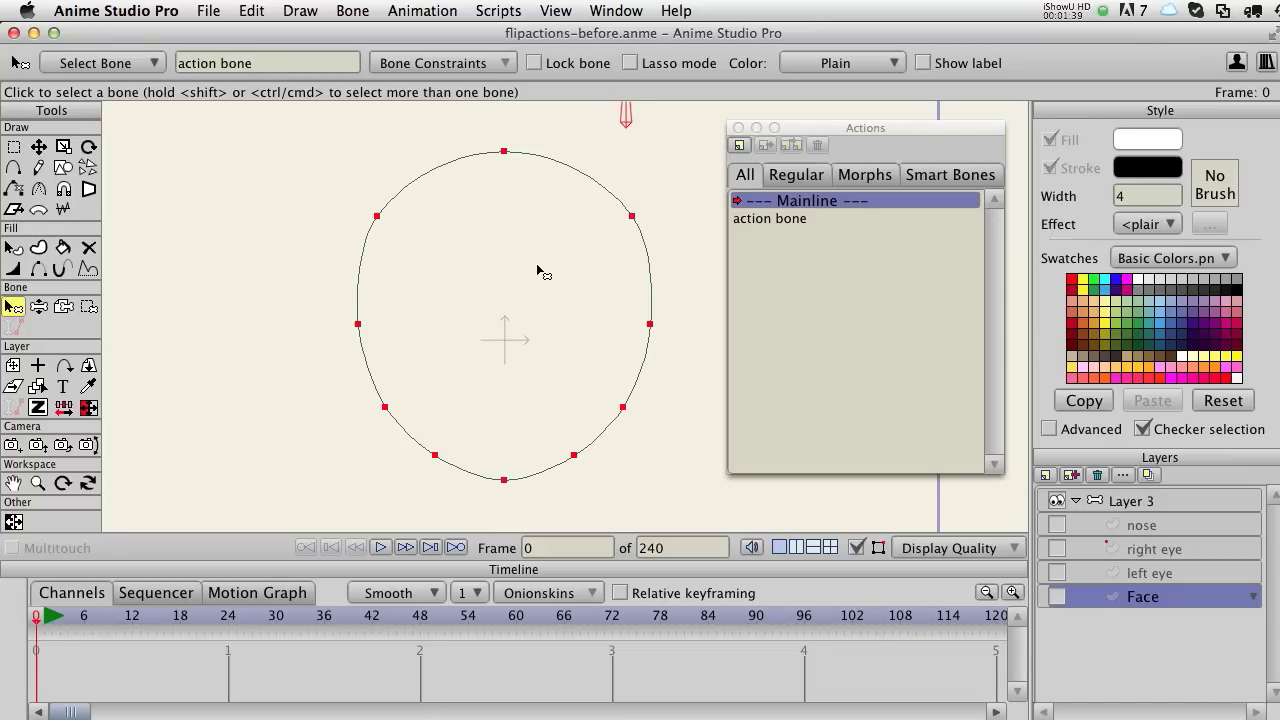
click(498, 10)
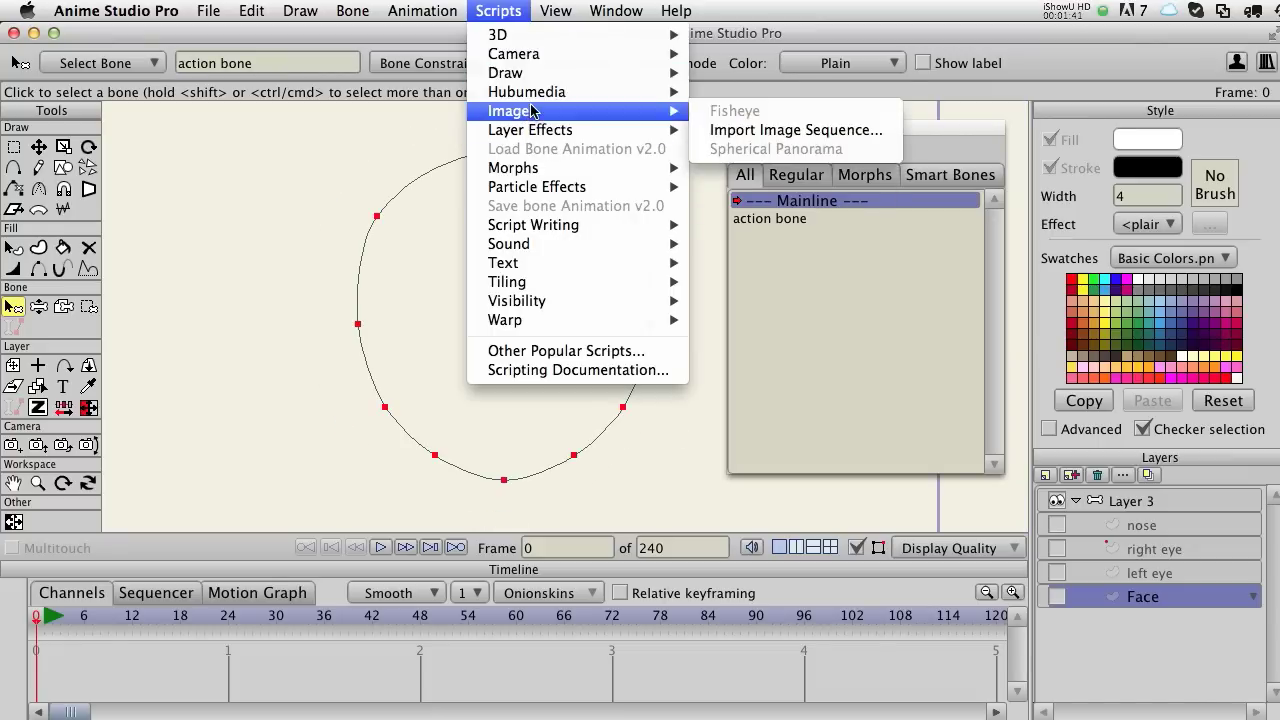
mouse_move(533, 97)
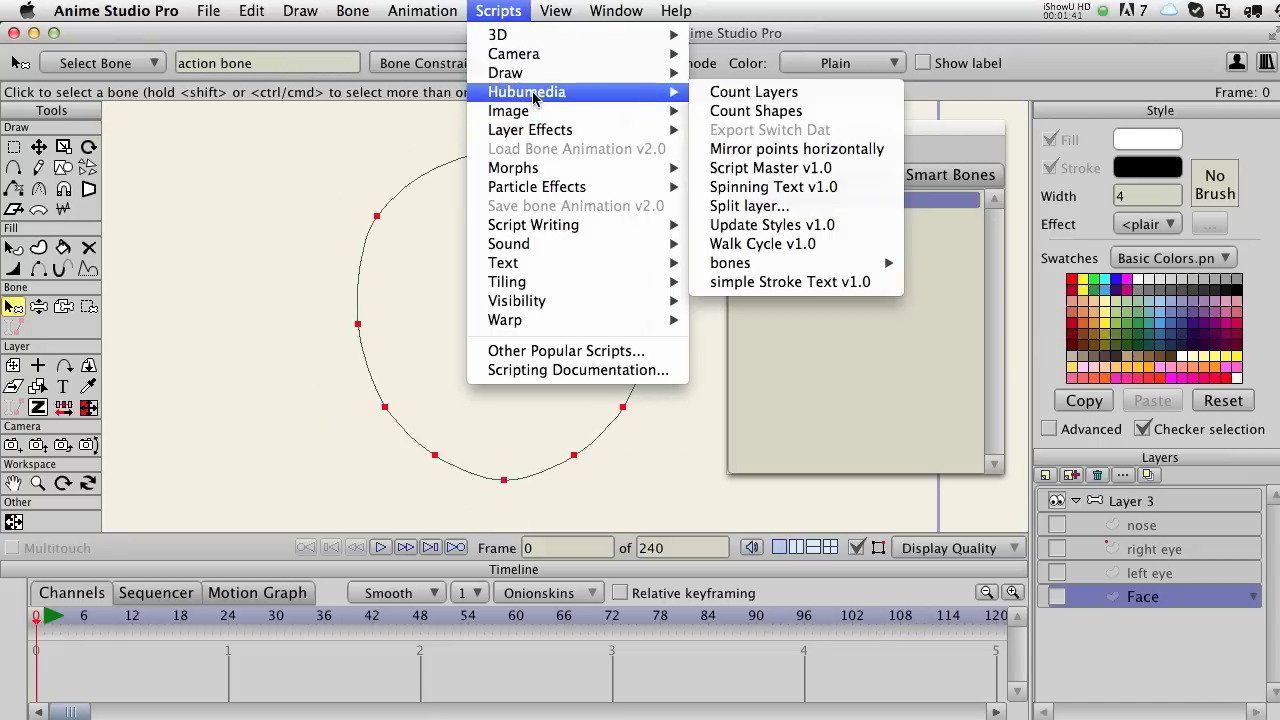
click(788, 151)
drag(748, 437, 755, 372)
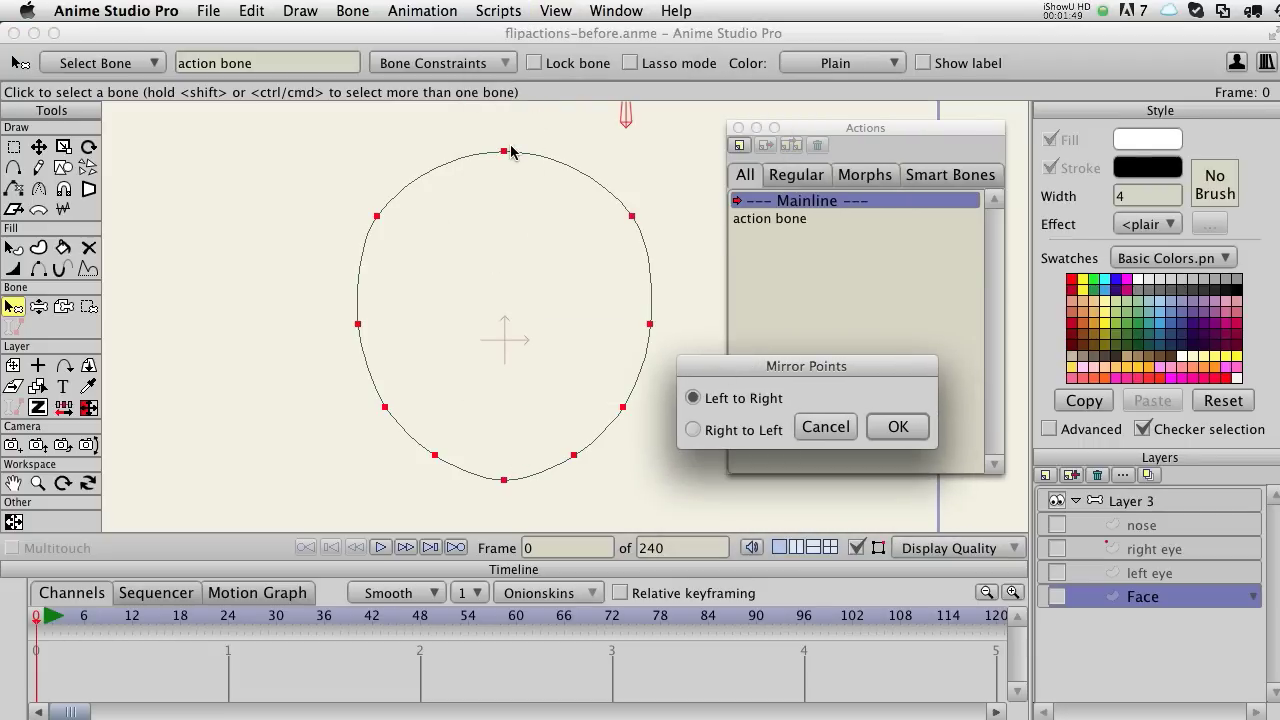
click(741, 434)
drag(741, 370, 717, 384)
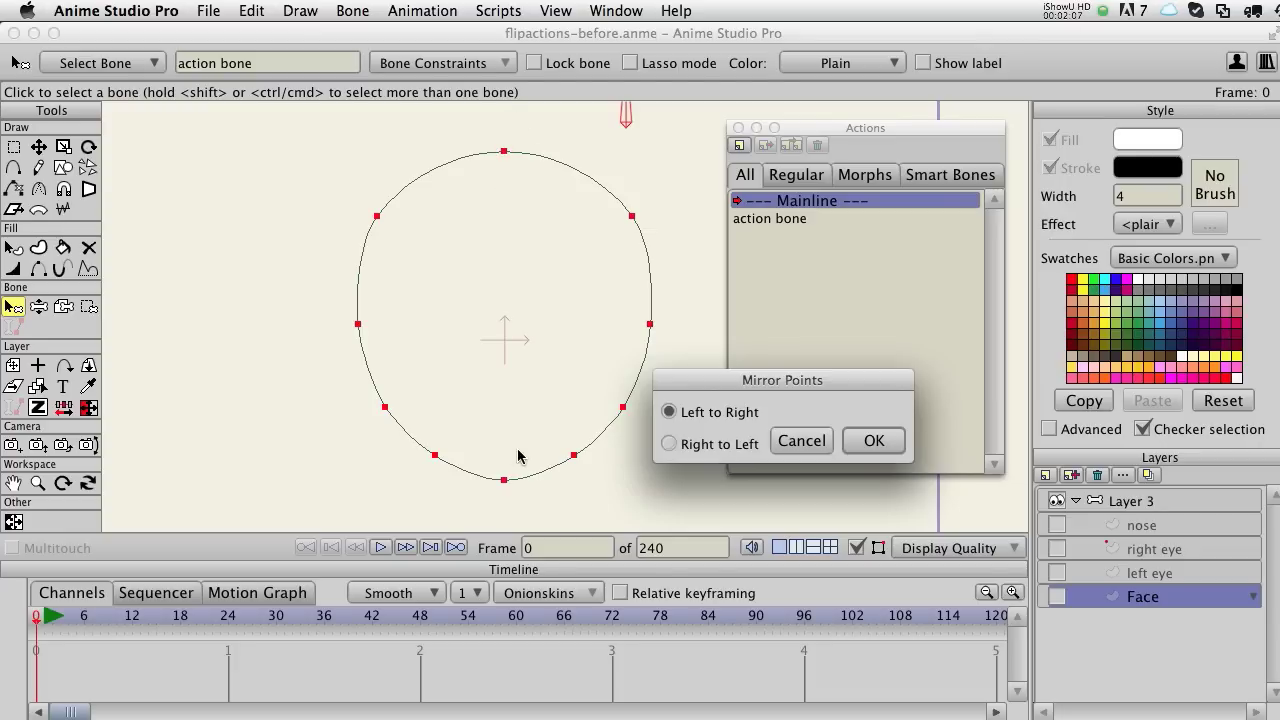
click(873, 441)
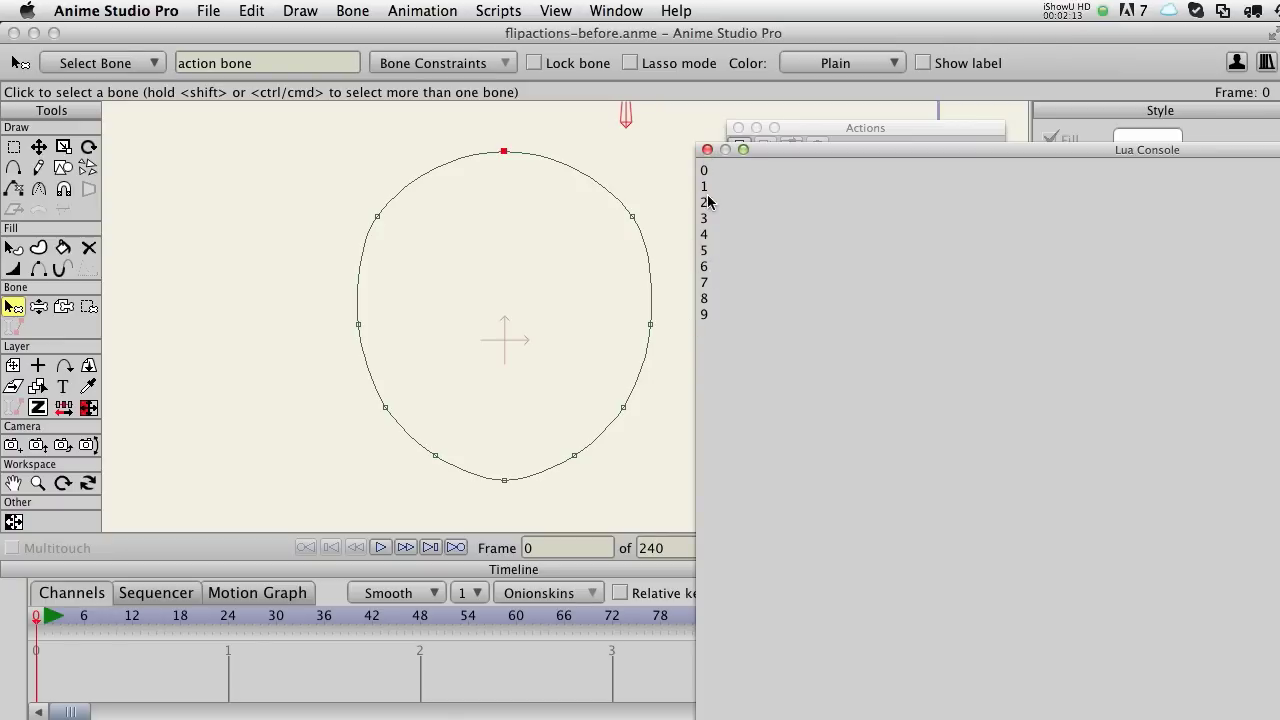
click(707, 150)
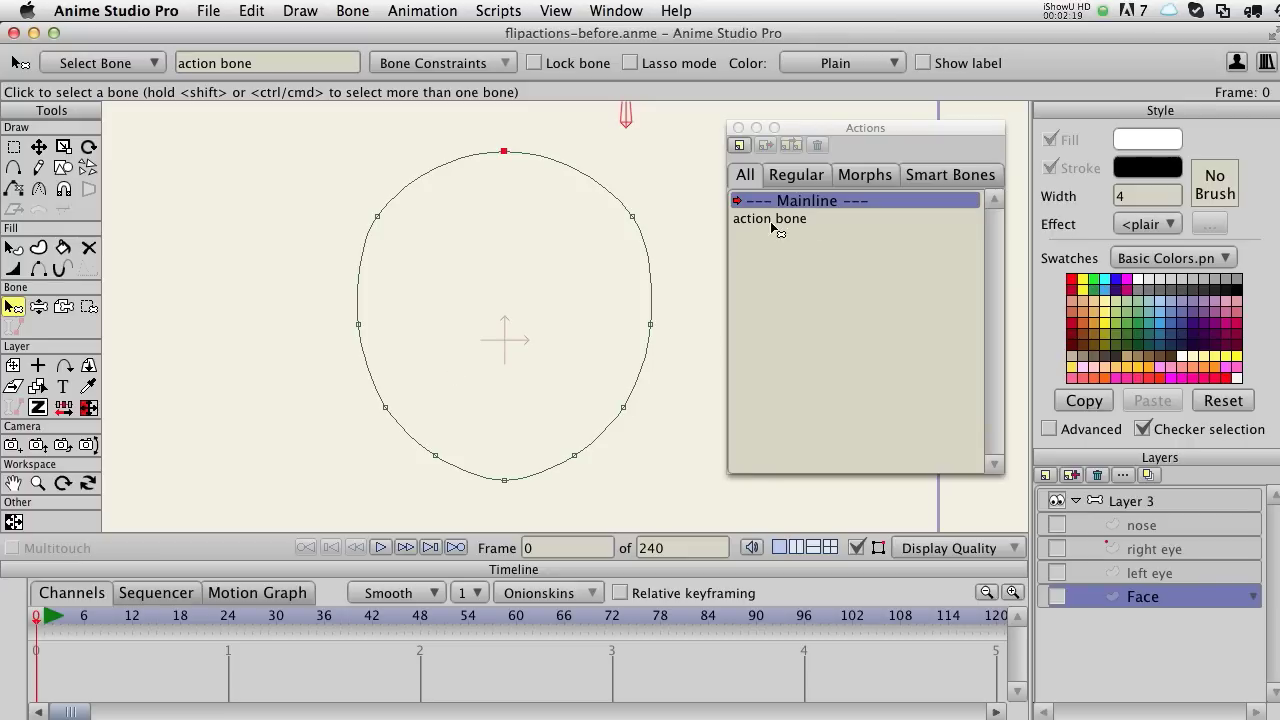
Make the Face layer visible again and activate the action bone action with Face as the current layer
click(1057, 596)
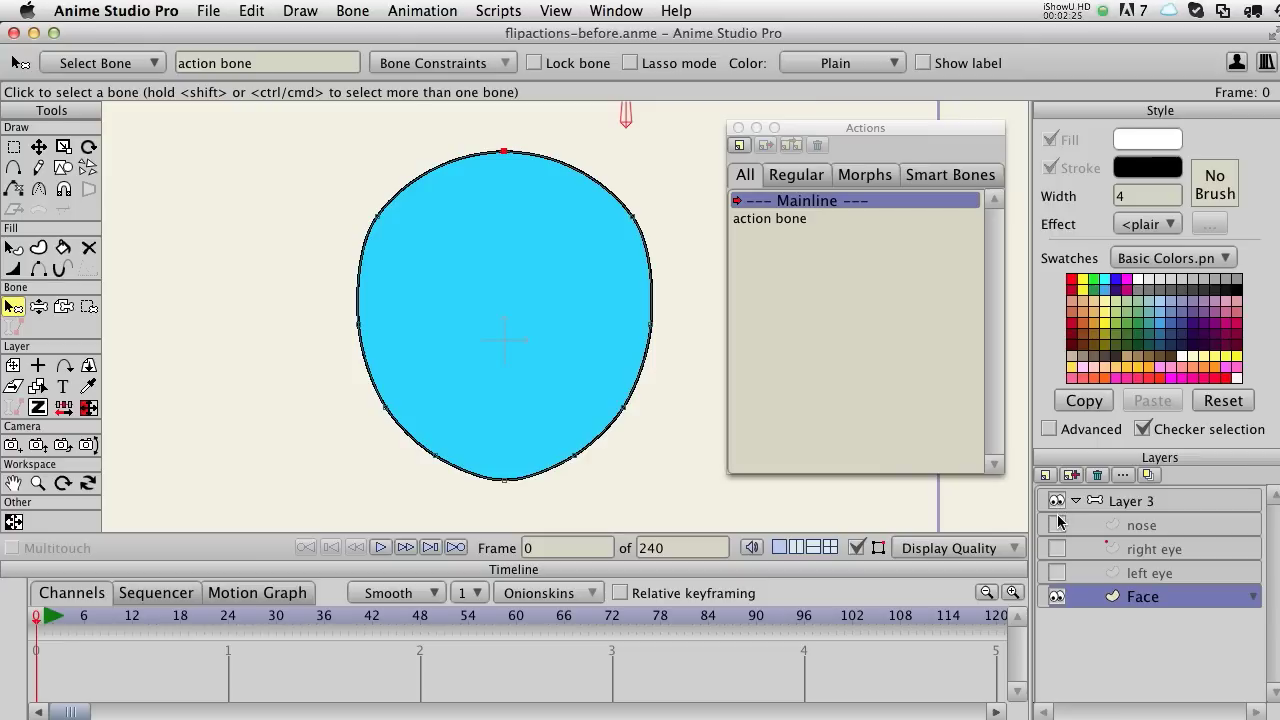
drag(601, 452, 648, 436)
scroll(587, 431, down, 1)
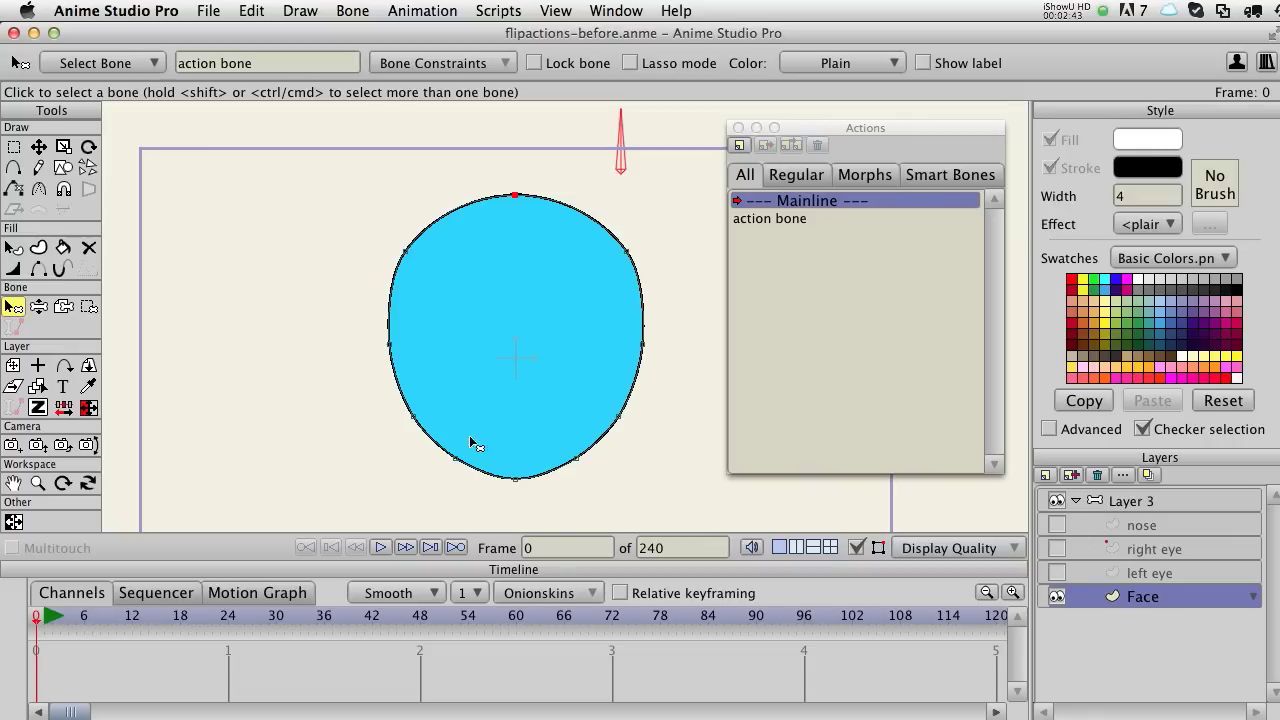
click(1128, 503)
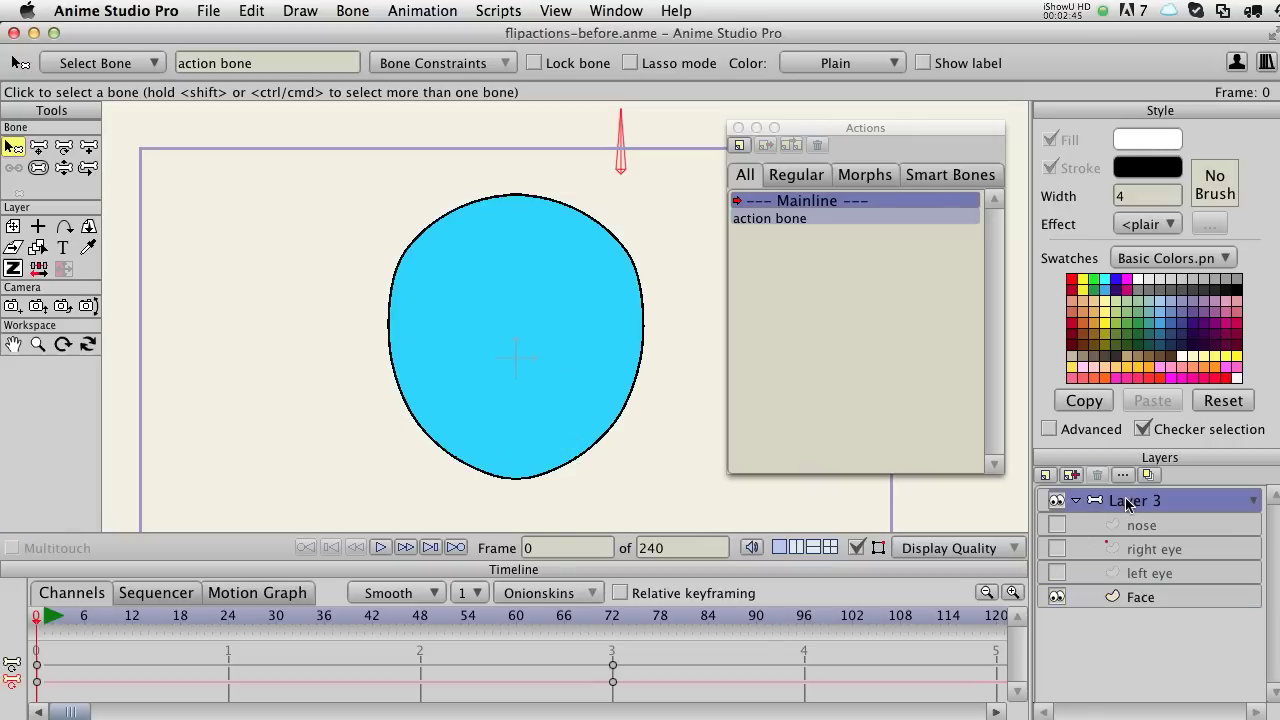
drag(511, 380, 556, 421)
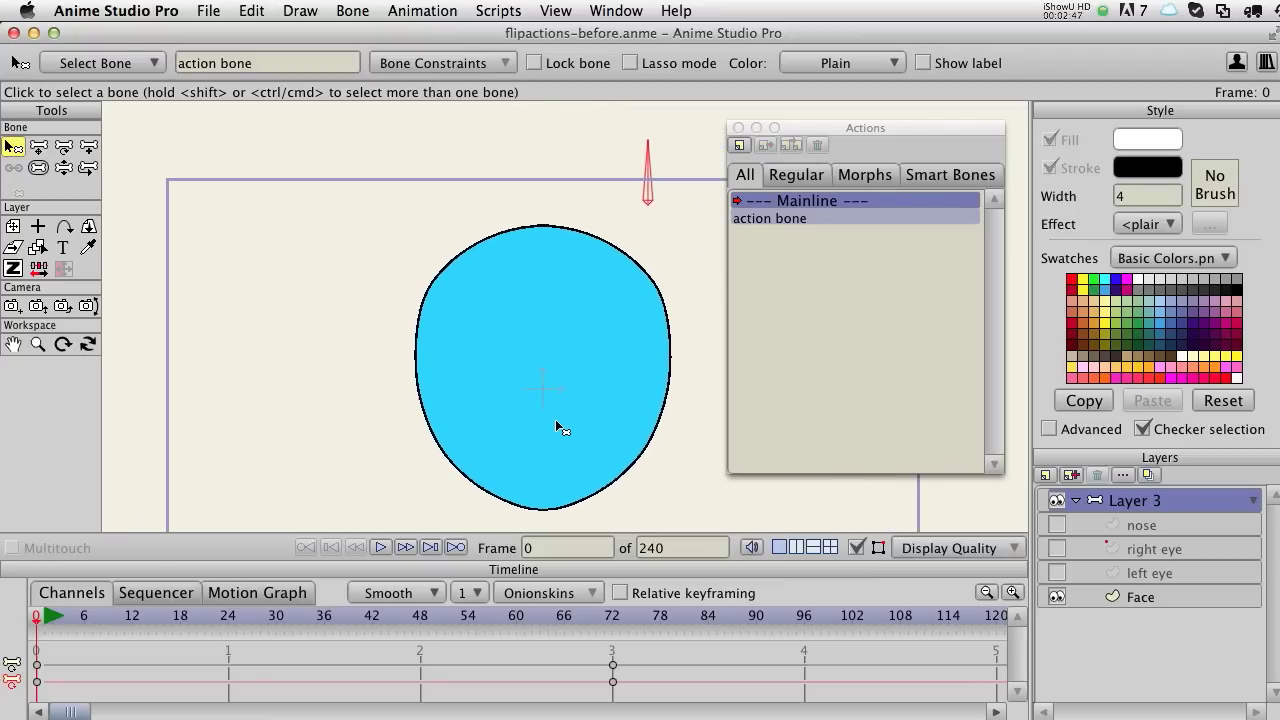
click(1129, 598)
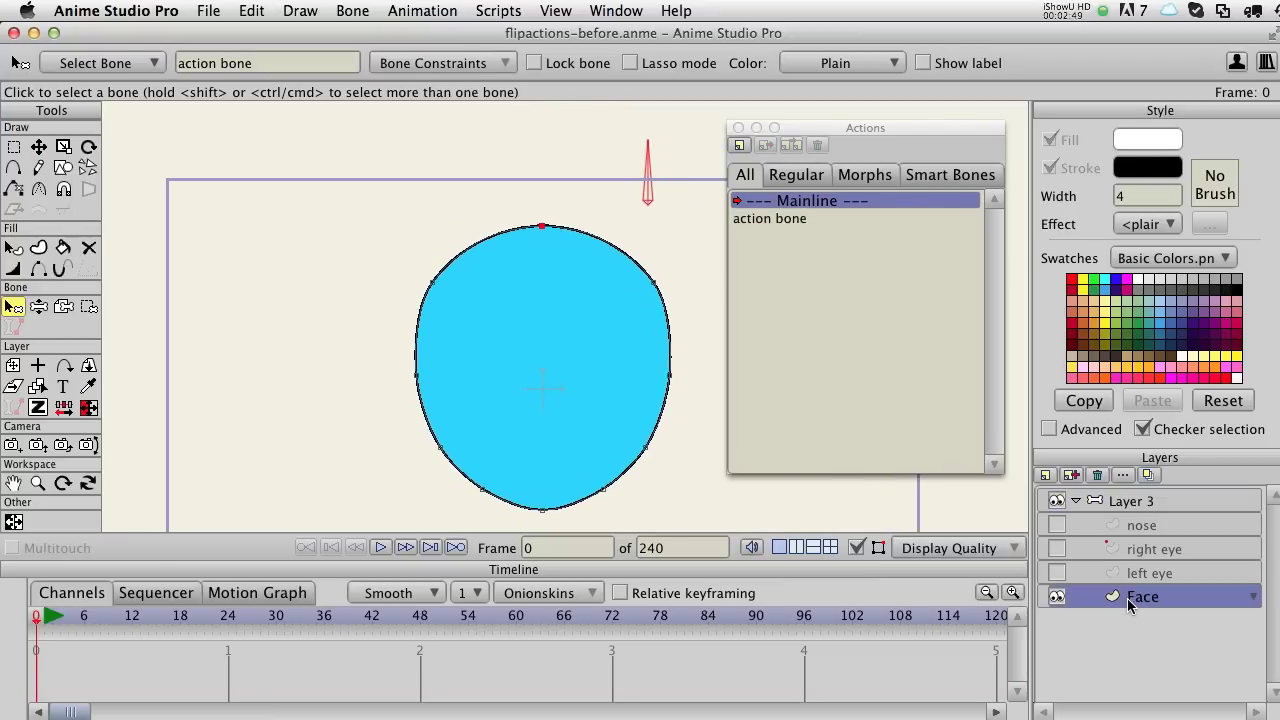
click(778, 220)
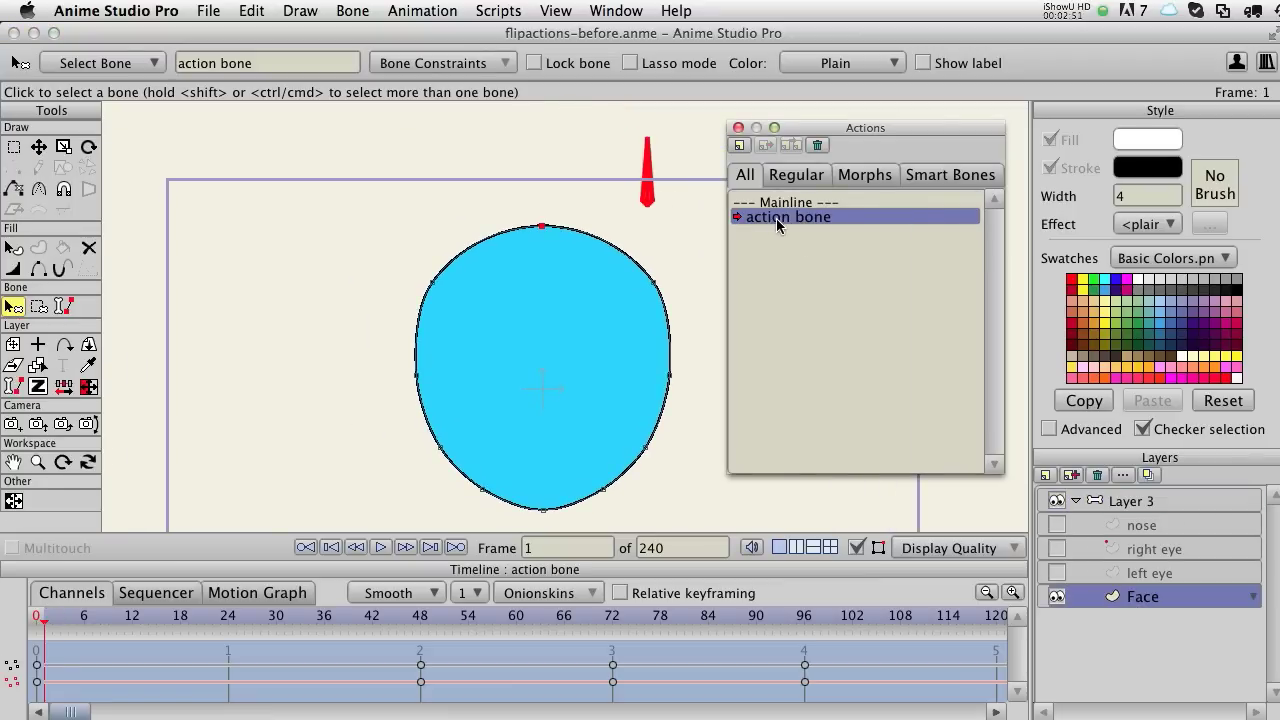
Enlarge the timeline and scrub the action bone action to frame 94
mouse_move(400, 572)
mouse_down()
mouse_move(400, 474)
mouse_move(400, 551)
mouse_up()
drag(329, 400, 268, 380)
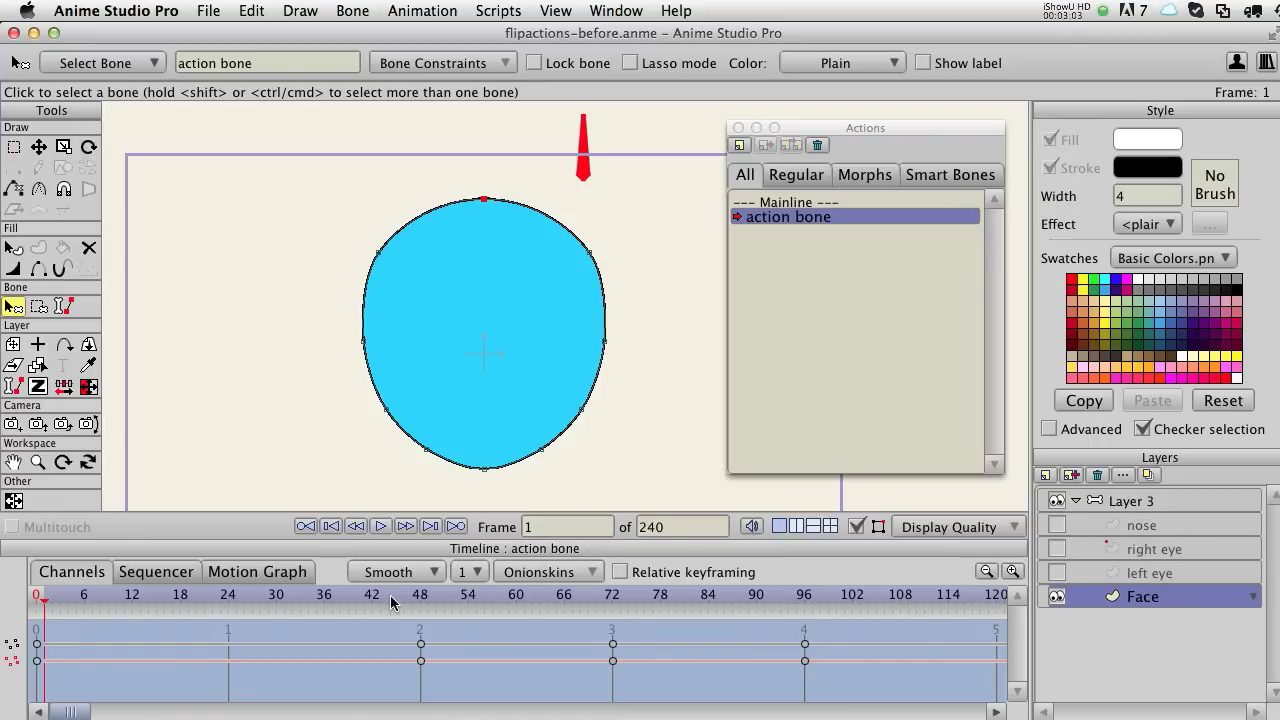
drag(72, 594, 688, 657)
mouse_move(672, 598)
mouse_down()
mouse_move(136, 600)
mouse_move(716, 600)
mouse_move(200, 597)
mouse_move(660, 598)
mouse_up()
Make the left eye, right eye and nose layers visible
click(1057, 573)
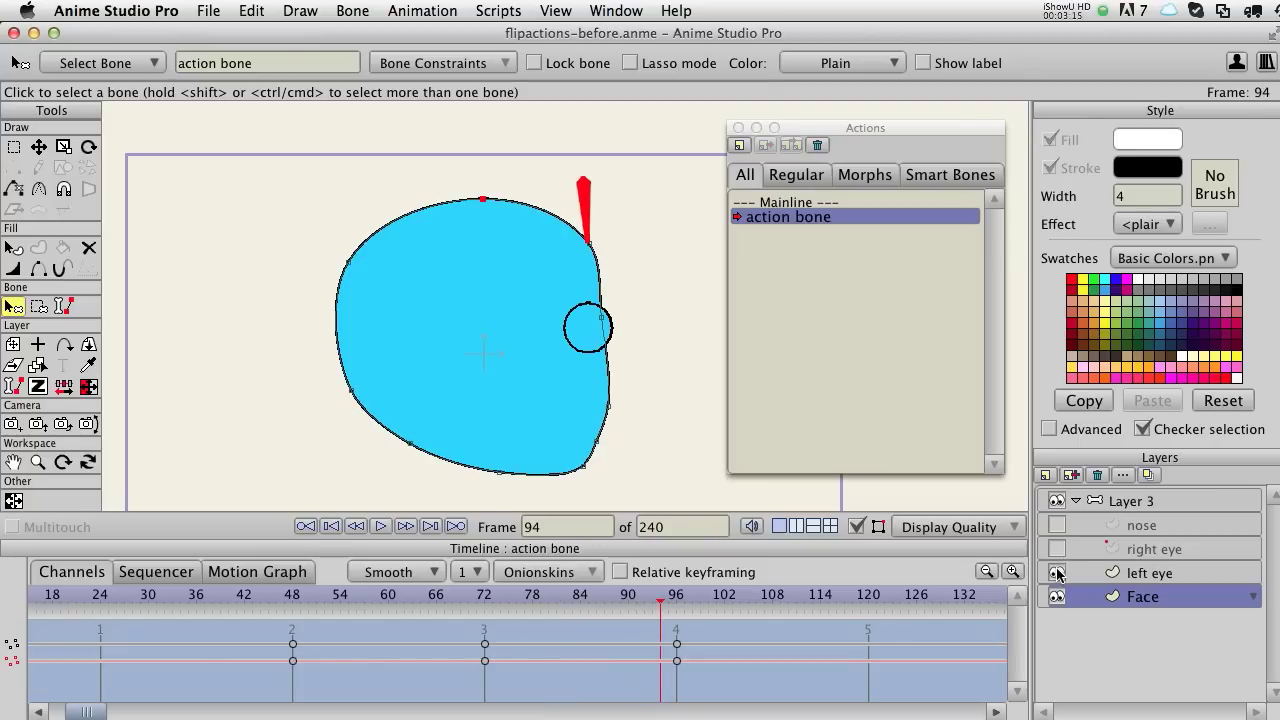
click(1057, 549)
click(1057, 525)
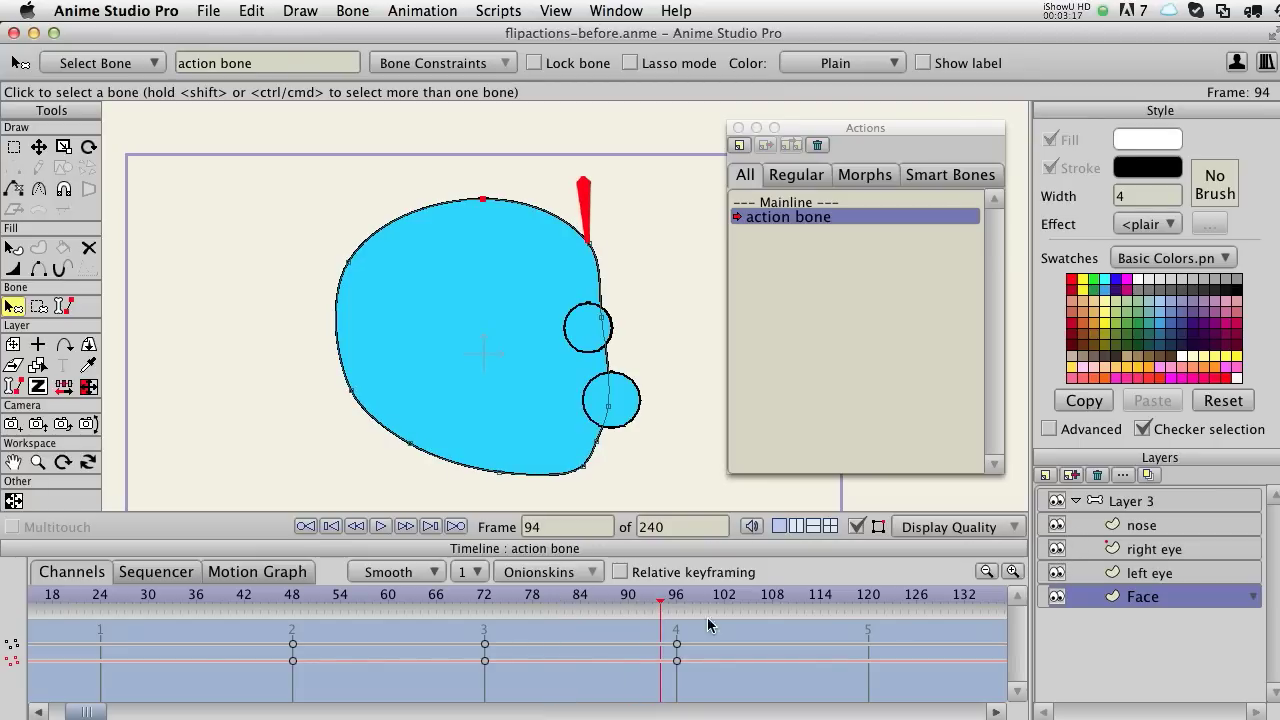
Scrub the action between frames 48 and 96 to examine how the face, eyes, nose and bone move
drag(660, 598, 726, 617)
drag(714, 626, 709, 626)
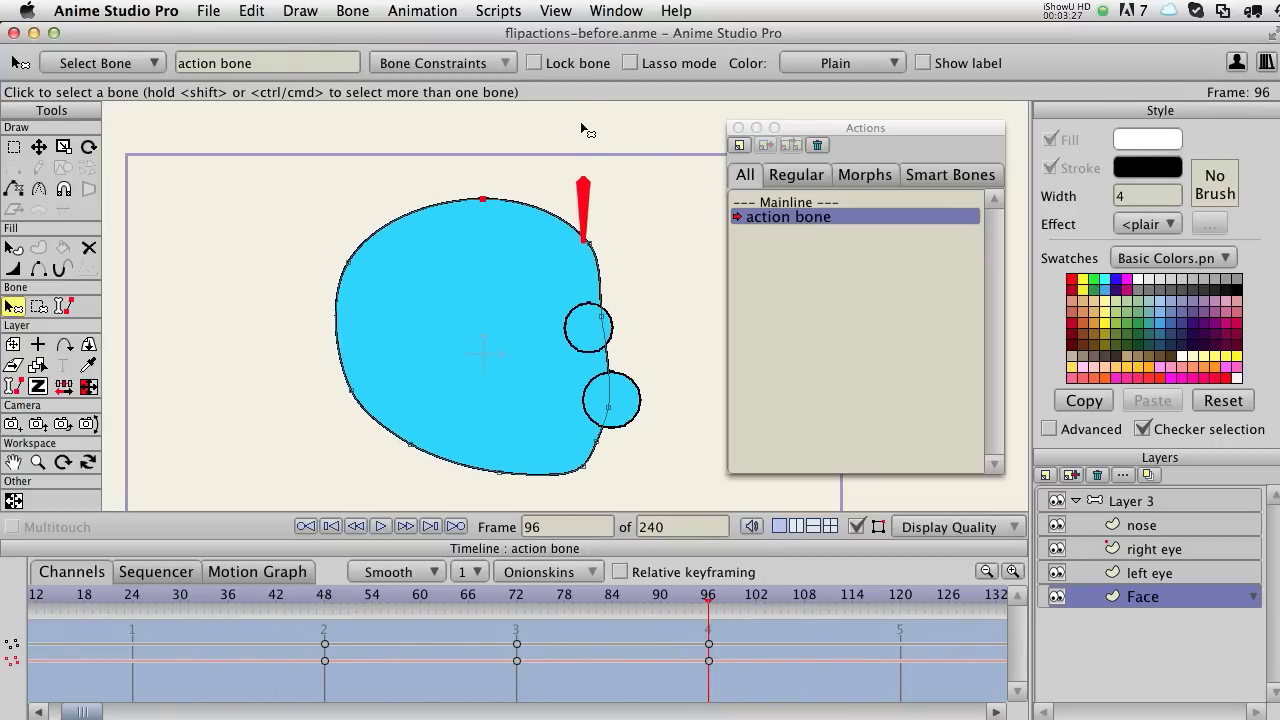
drag(660, 600, 807, 617)
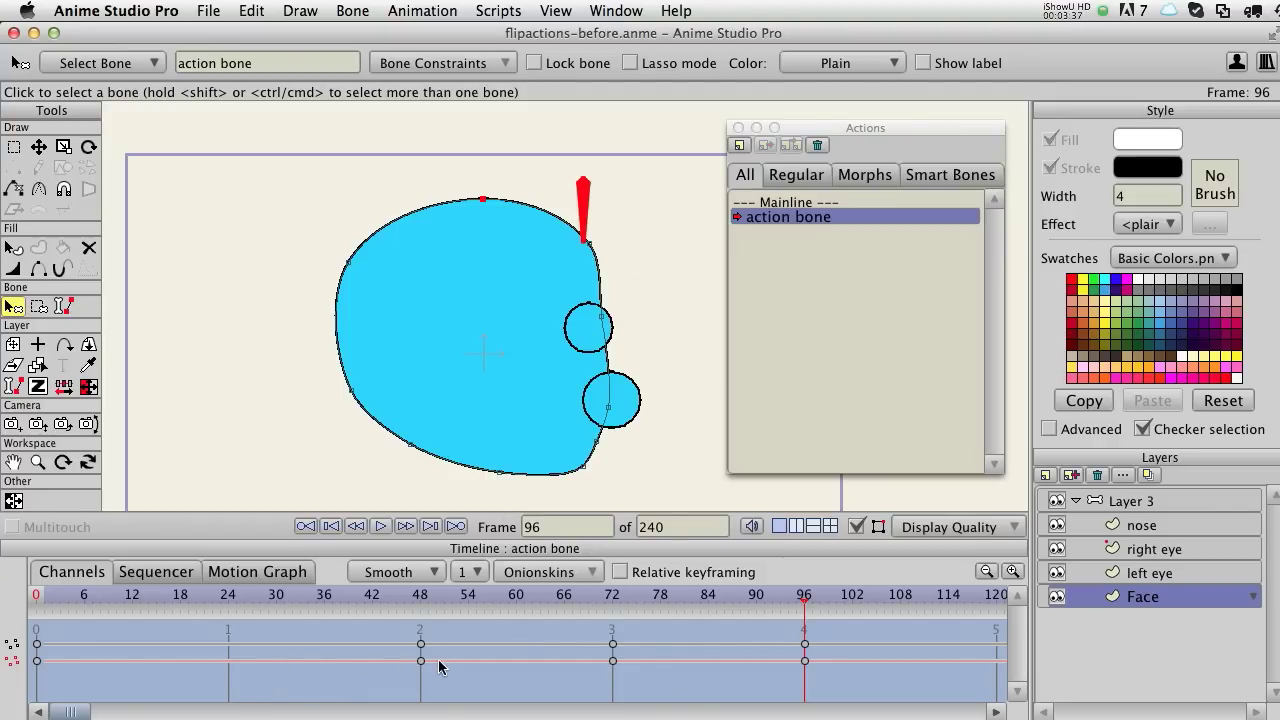
click(421, 598)
drag(421, 598, 804, 620)
mouse_move(803, 618)
mouse_down()
mouse_move(204, 613)
mouse_move(807, 619)
mouse_up()
drag(805, 606, 531, 618)
drag(616, 630, 808, 635)
drag(793, 598, 574, 608)
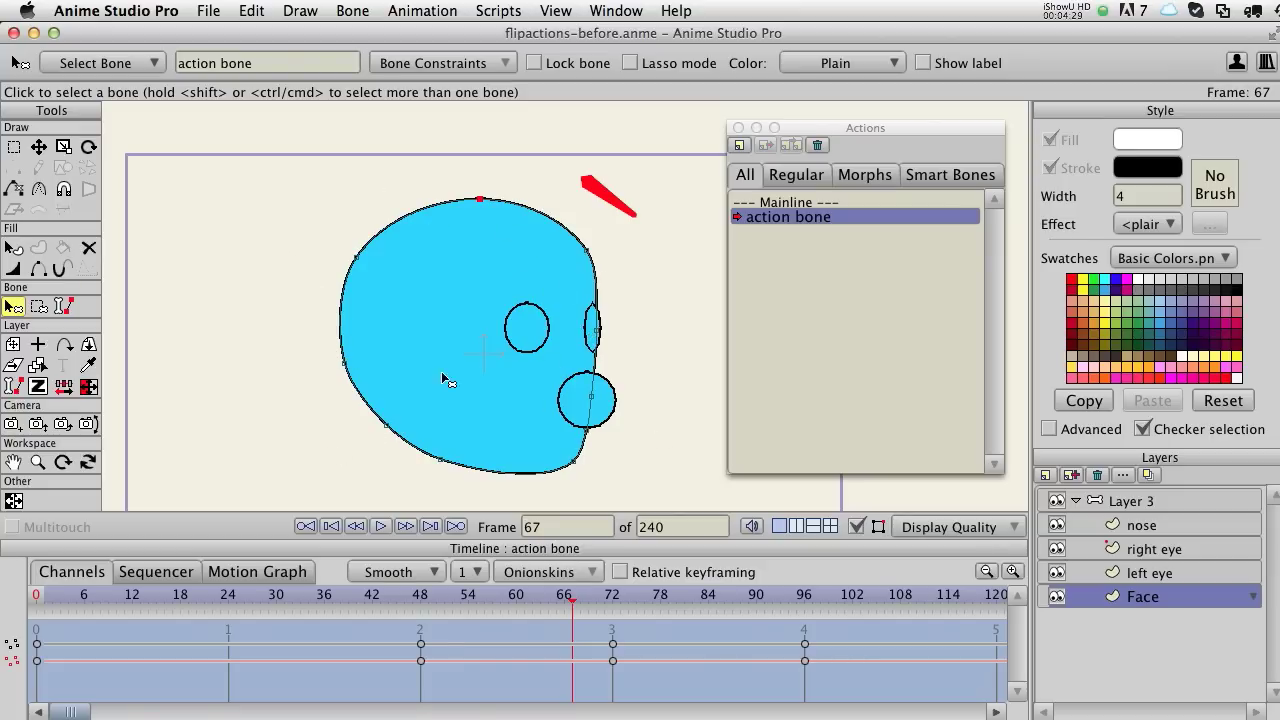
drag(610, 612, 808, 627)
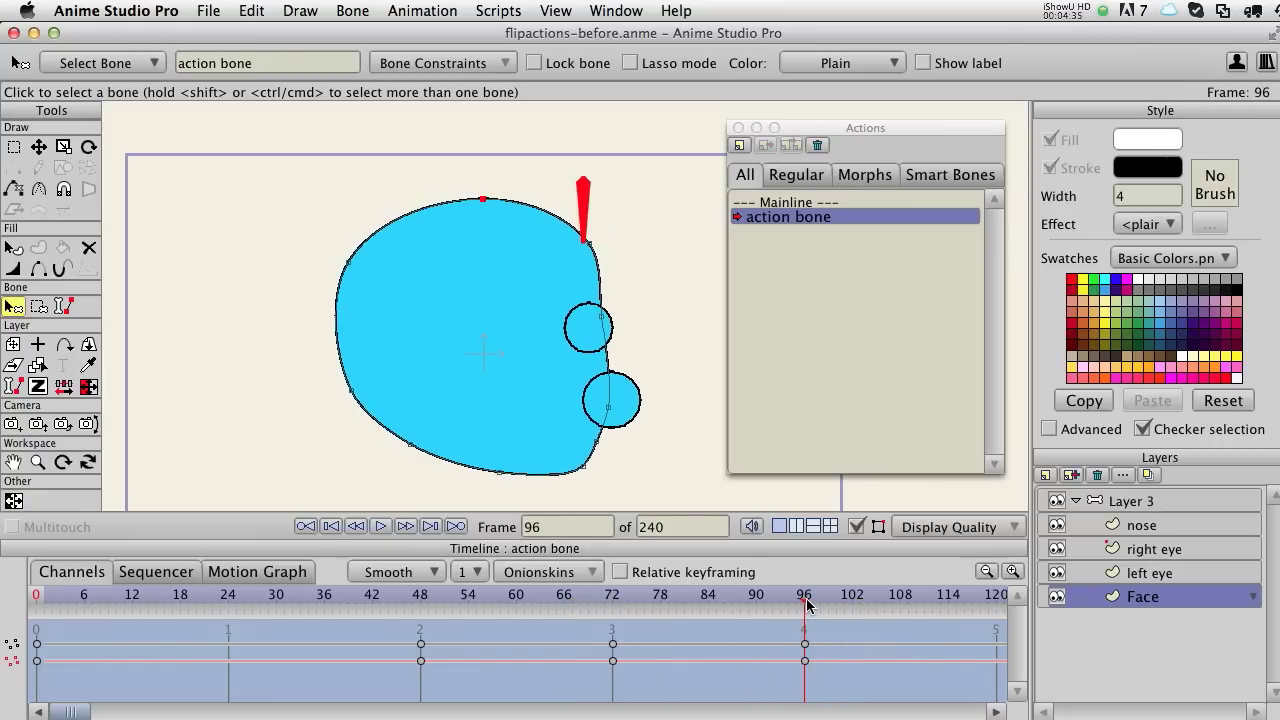
Move the action's current time to frame 288
drag(804, 599, 807, 599)
mouse_move(807, 599)
mouse_down()
mouse_move(412, 599)
mouse_move(828, 599)
mouse_move(196, 600)
mouse_move(836, 605)
mouse_move(796, 608)
mouse_move(806, 620)
mouse_up()
drag(800, 598, 468, 598)
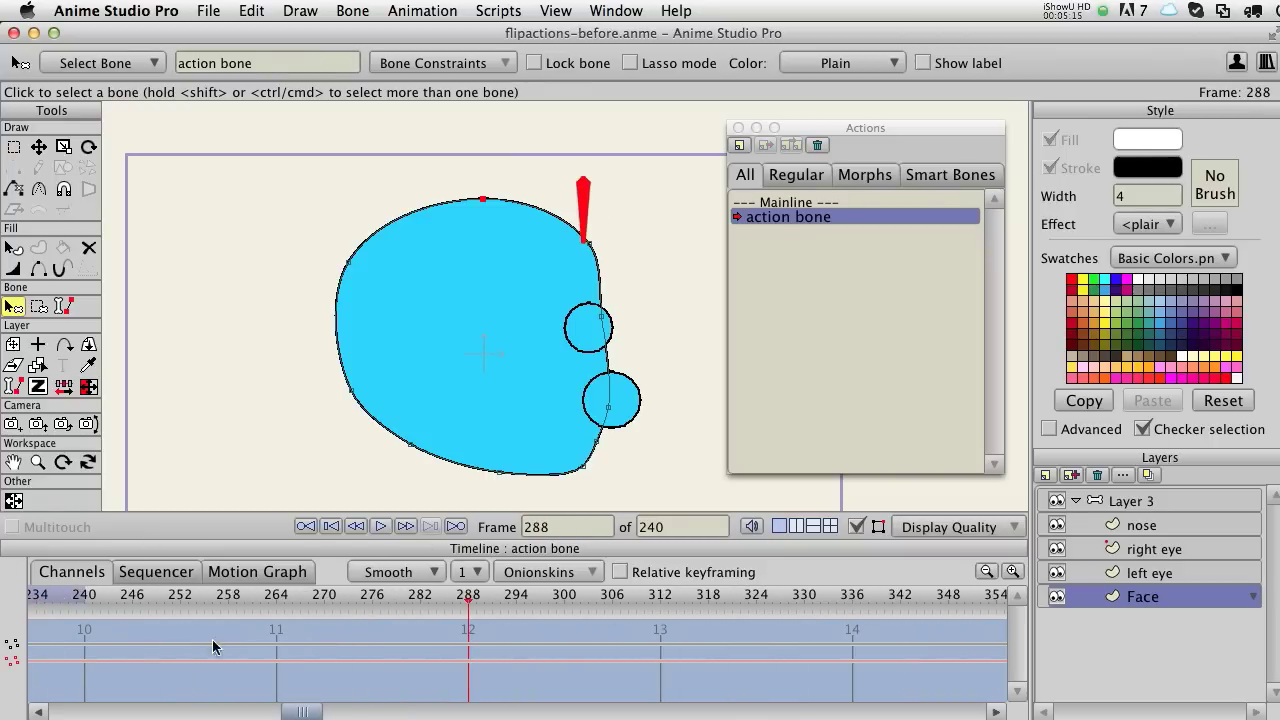
Scrub the action between frames 288 and 1 to examine how the face, eyes, nose and bone move
drag(183, 597, 760, 607)
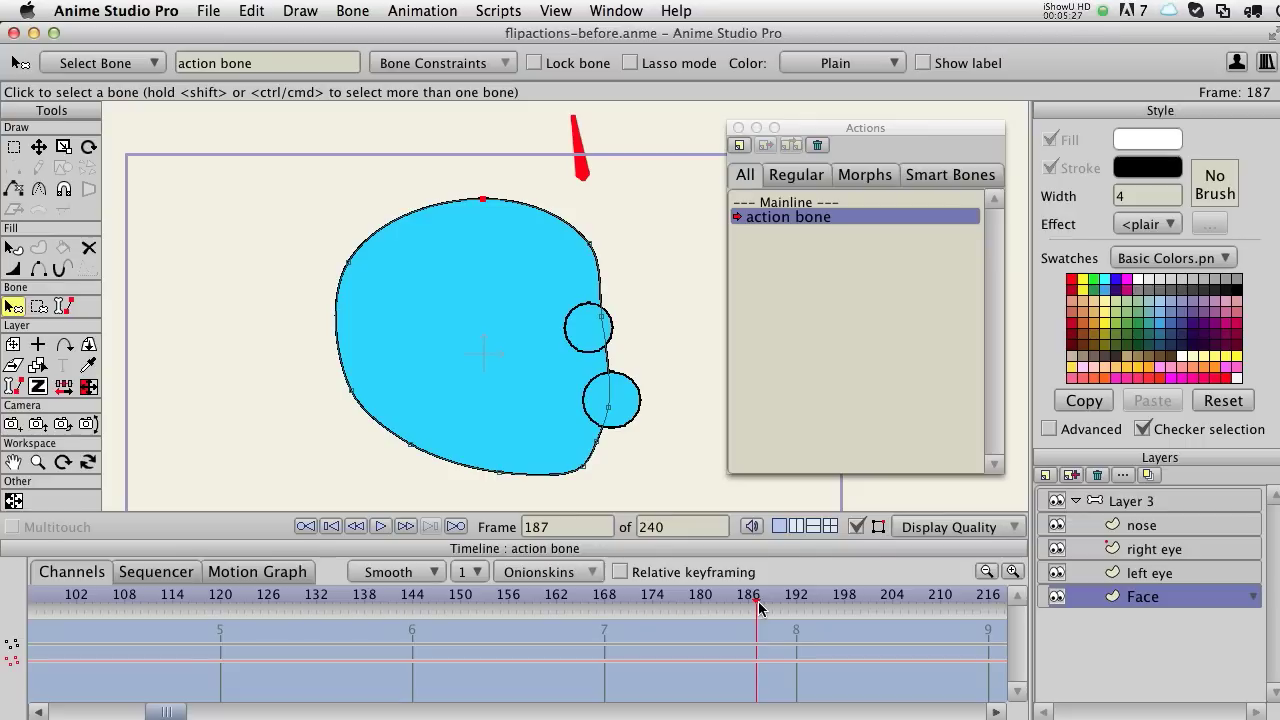
drag(758, 607, 421, 594)
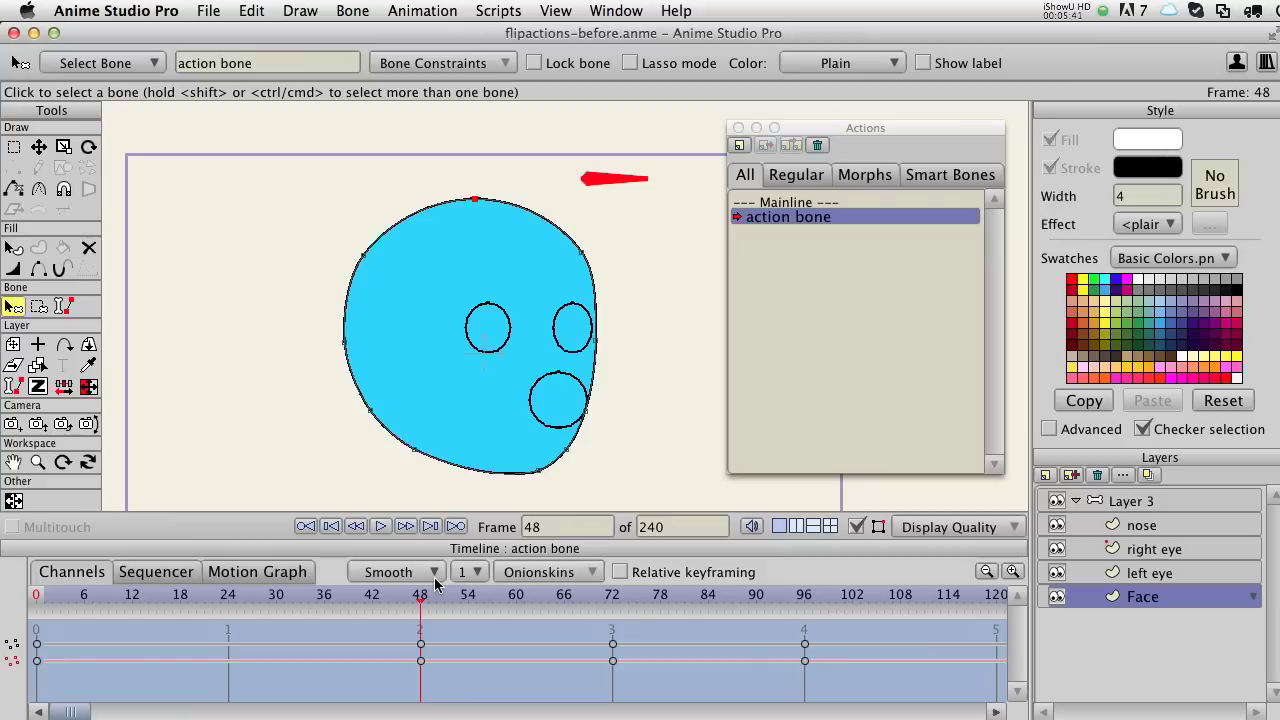
mouse_move(419, 598)
mouse_down()
mouse_move(244, 590)
mouse_move(463, 600)
mouse_move(424, 613)
mouse_up()
drag(425, 601, 420, 601)
mouse_move(420, 601)
mouse_down()
mouse_move(364, 601)
mouse_move(424, 601)
mouse_move(412, 601)
mouse_up()
drag(333, 597, 938, 603)
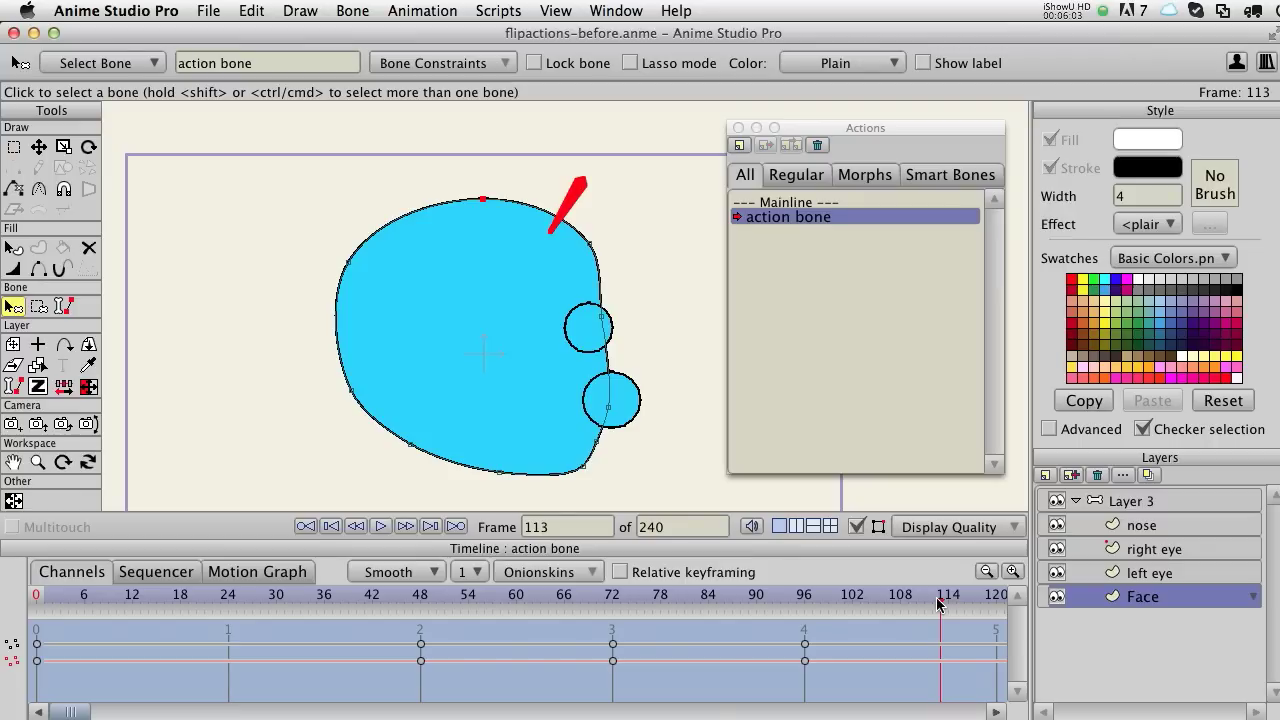
drag(938, 603, 424, 610)
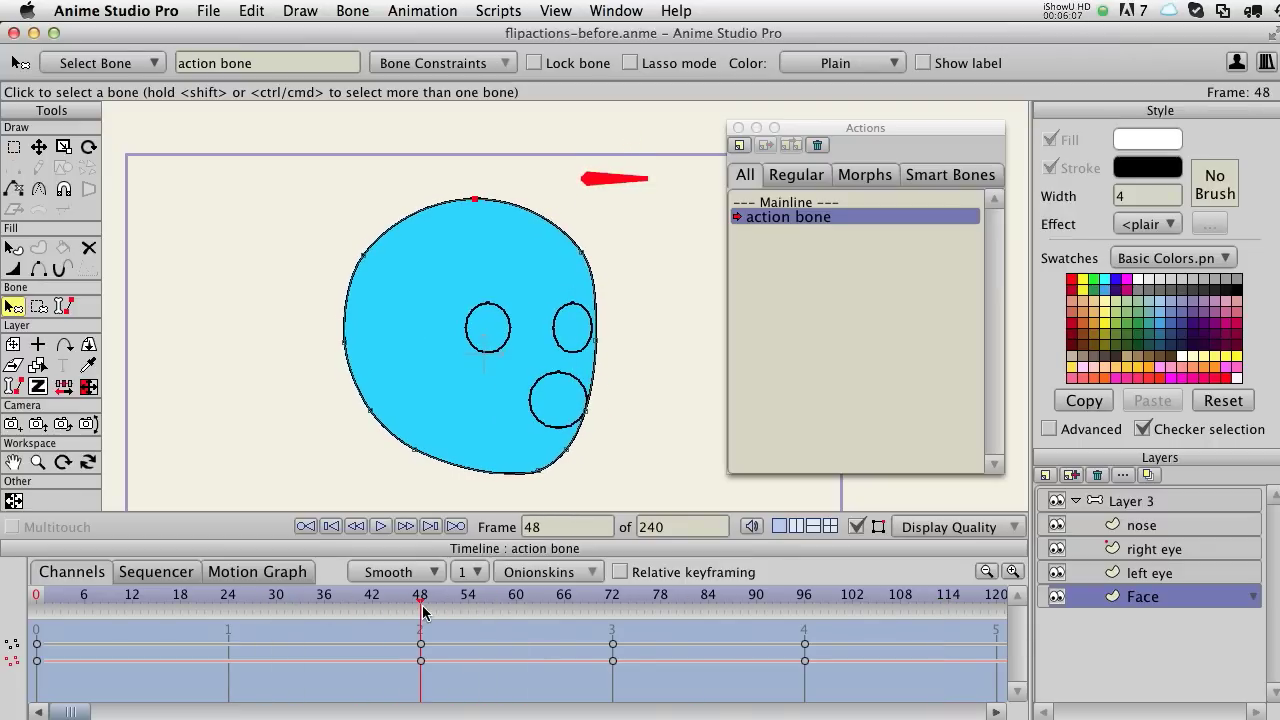
drag(422, 612, 45, 598)
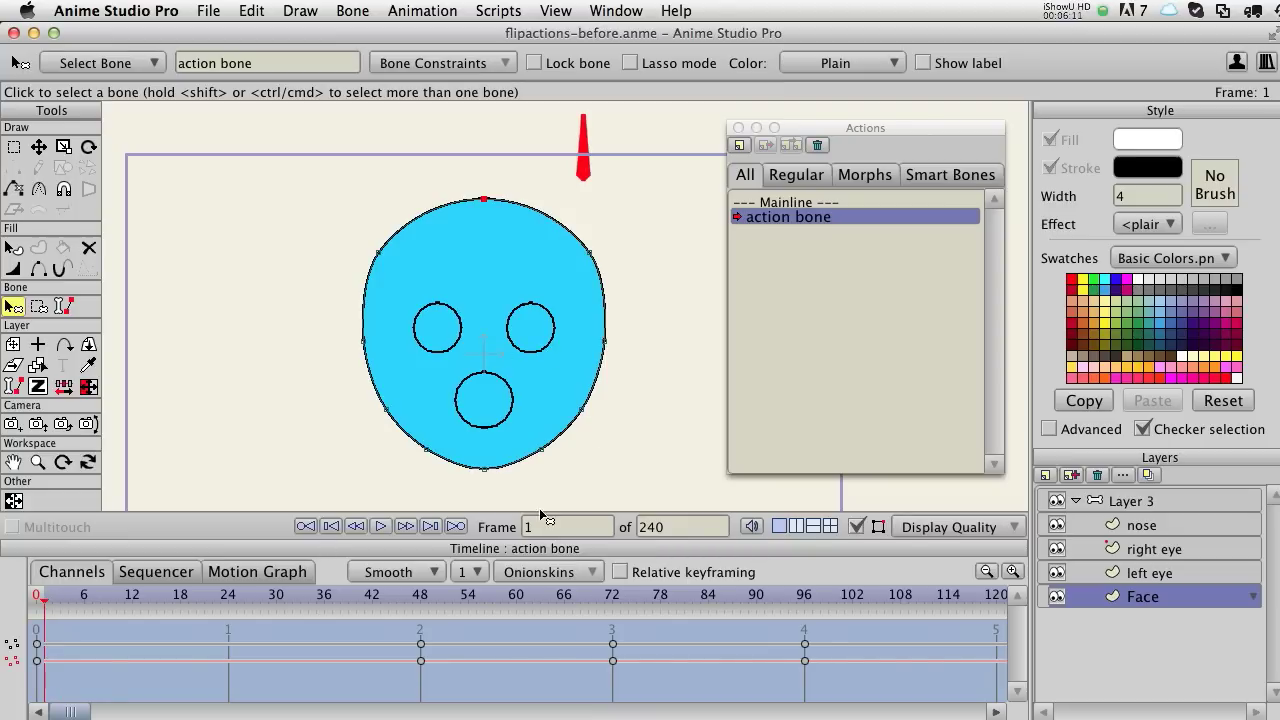
drag(232, 598, 420, 603)
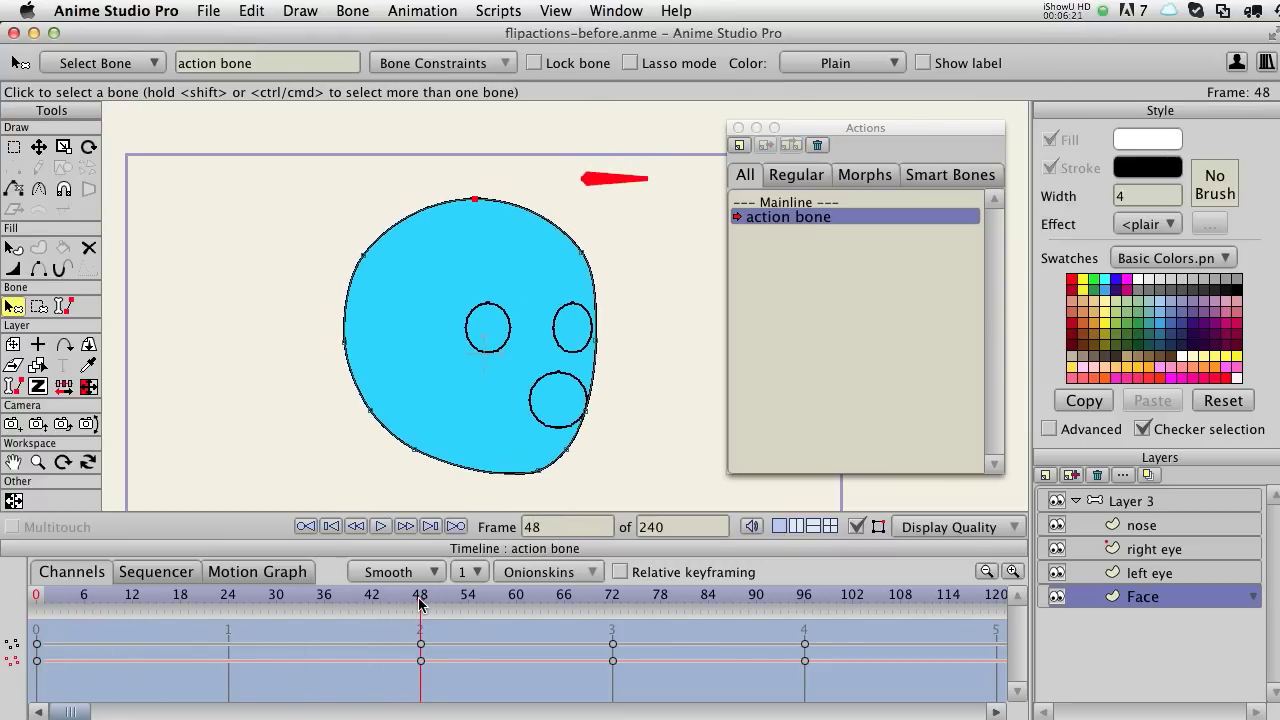
mouse_move(420, 603)
mouse_down()
mouse_move(194, 602)
mouse_move(421, 614)
mouse_move(44, 604)
mouse_move(417, 612)
mouse_up()
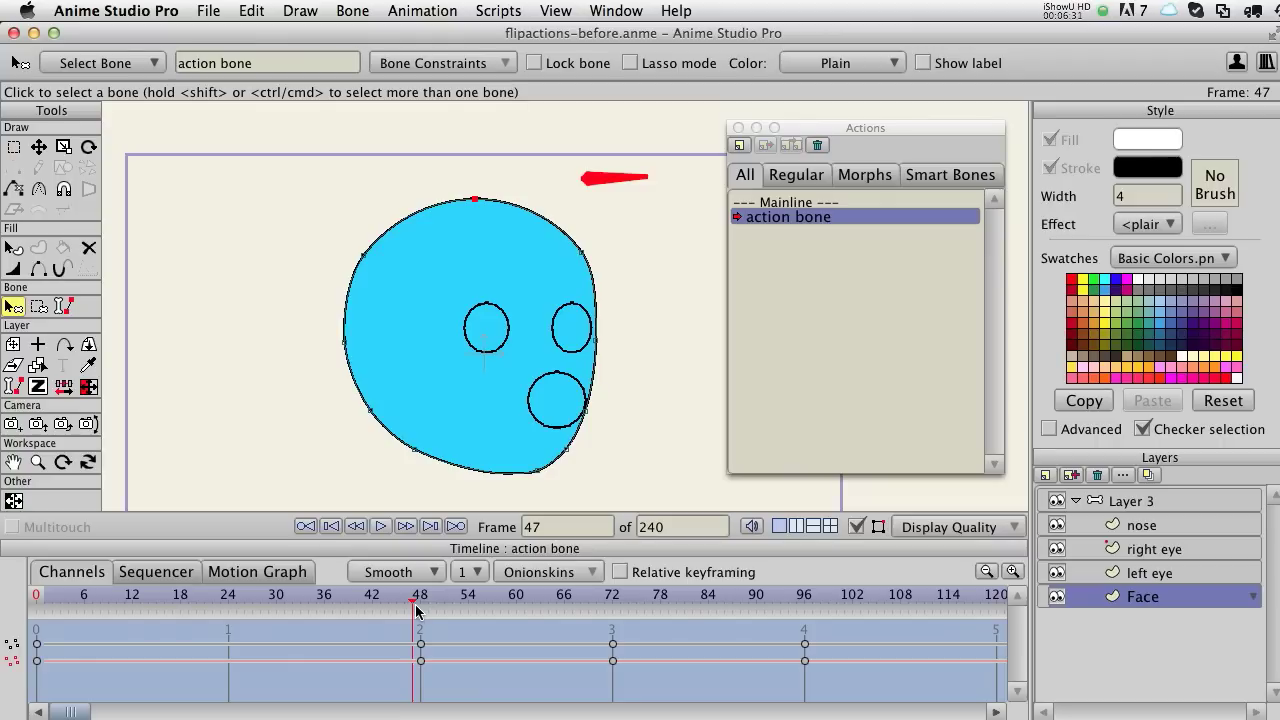
At frame 96, hide the nose, right eye and left eye layers and select all points of the Face
drag(417, 612, 804, 608)
scroll(848, 654, right, 5)
scroll(775, 612, left, 4)
scroll(840, 612, left, 1)
scroll(713, 637, right, 4)
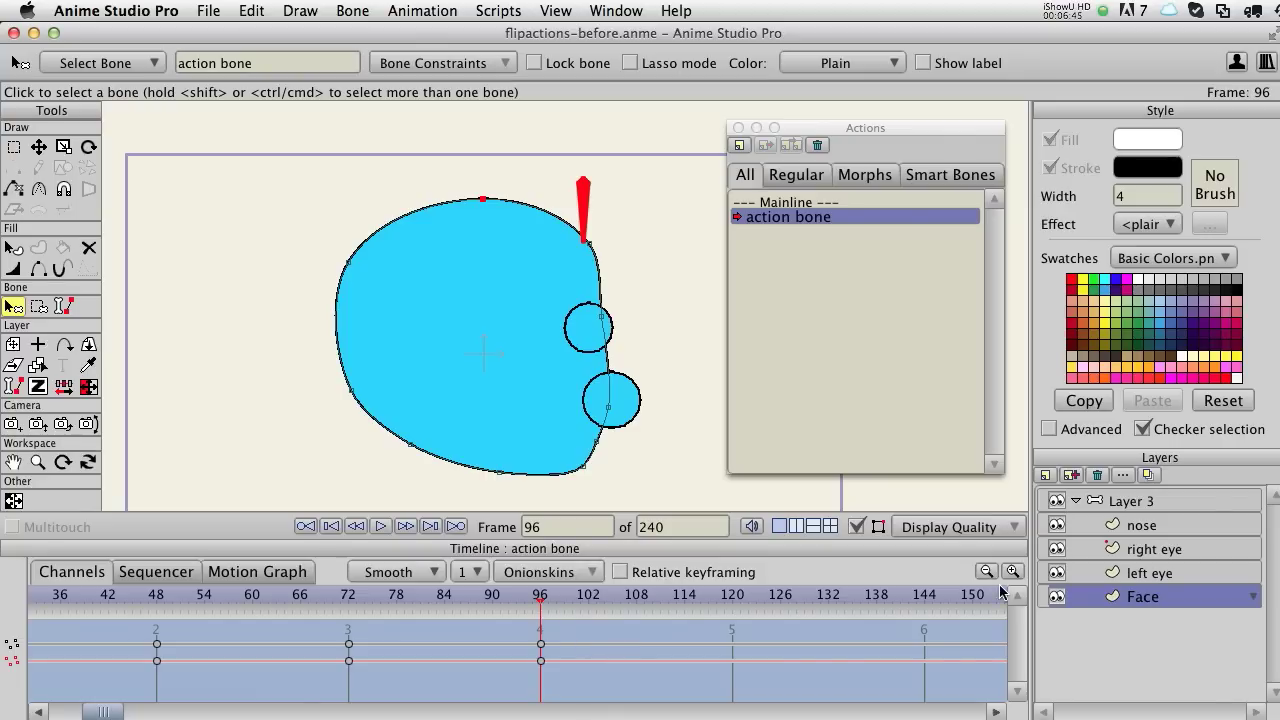
click(1057, 525)
click(1057, 549)
click(1057, 572)
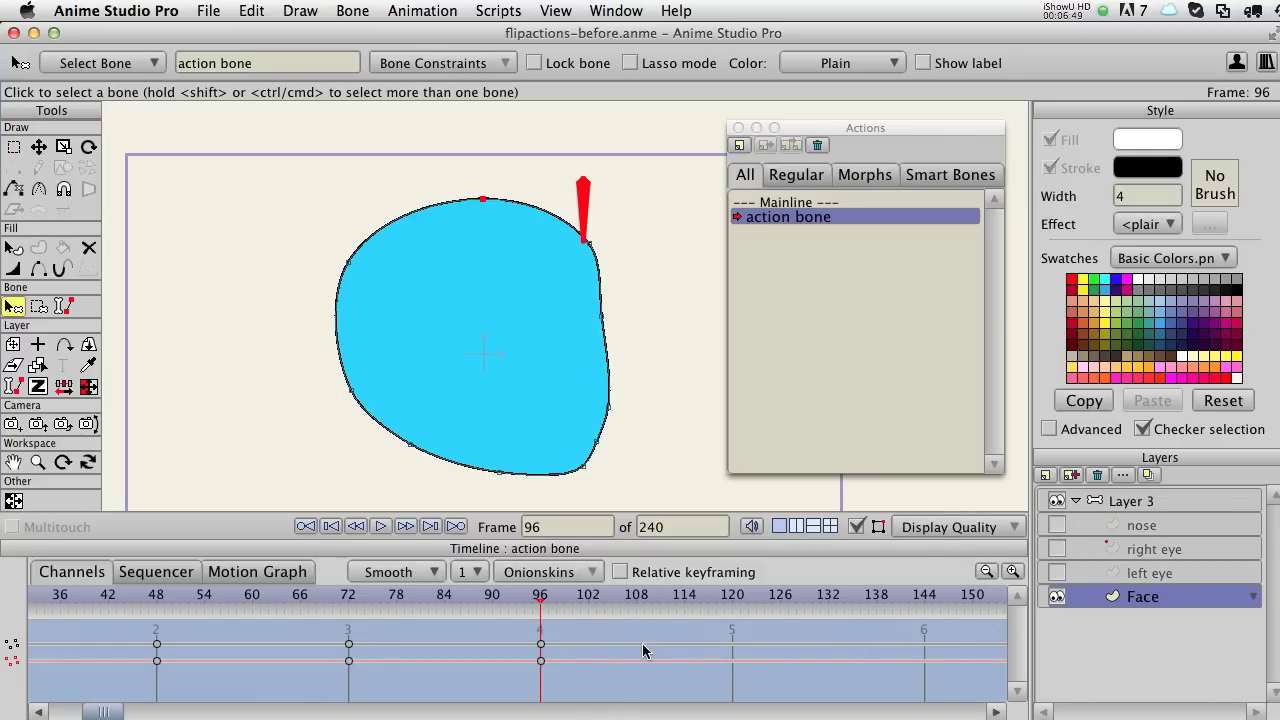
key(super+a)
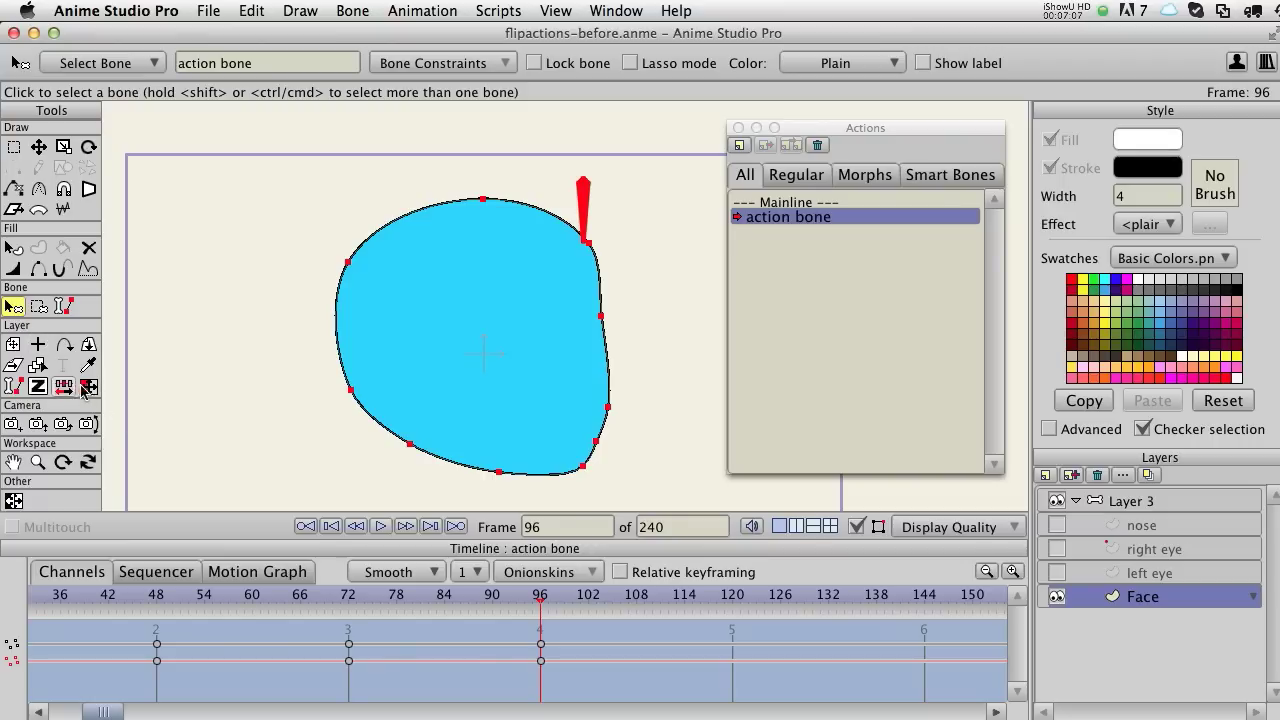
click(498, 11)
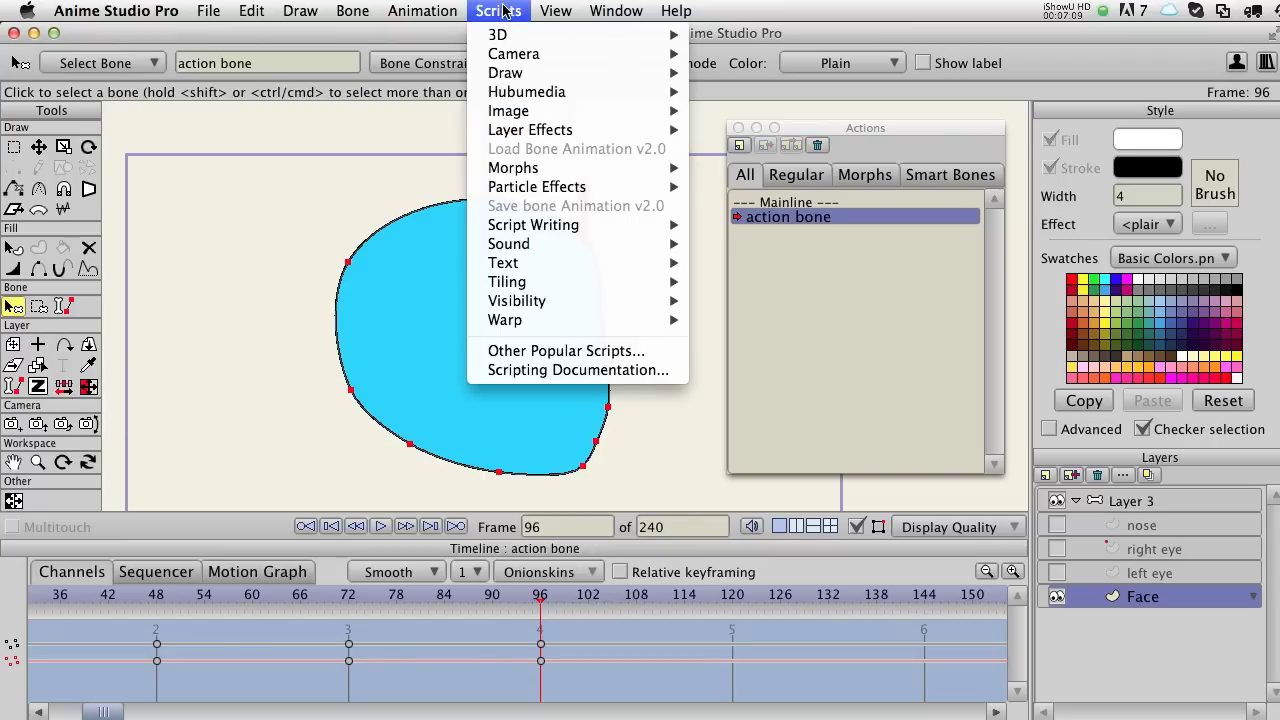
mouse_move(519, 95)
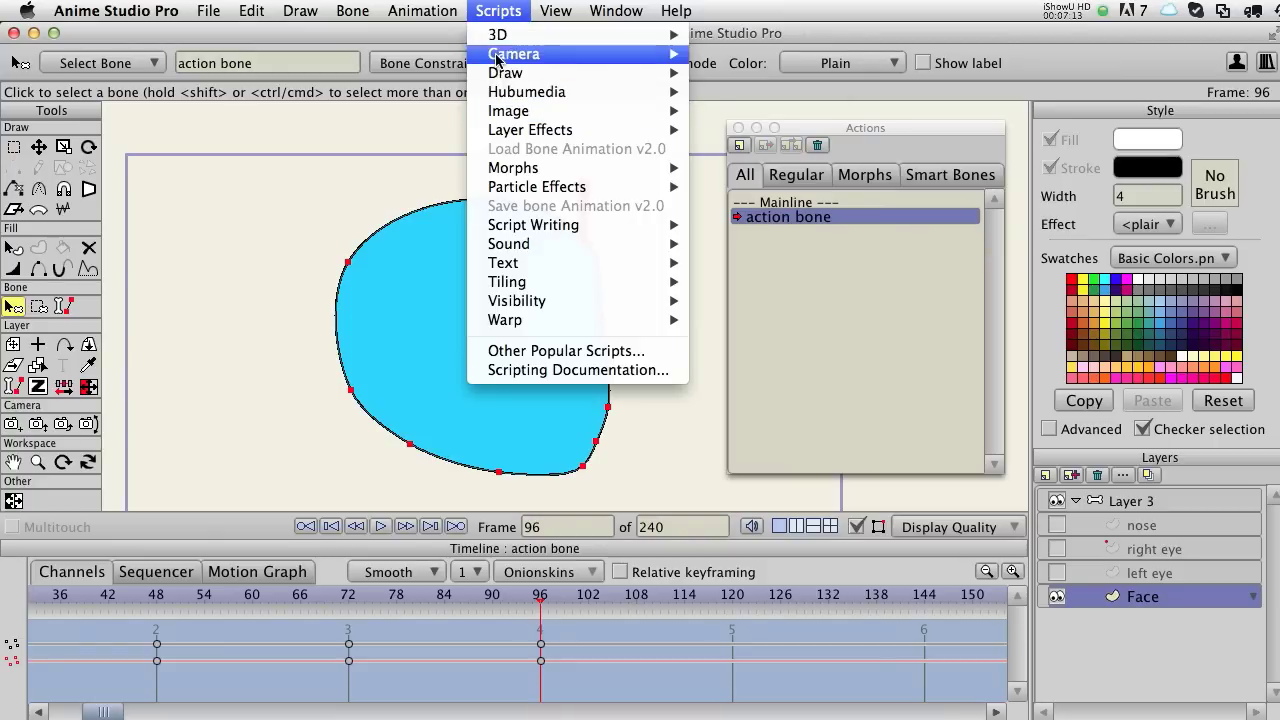
mouse_move(497, 77)
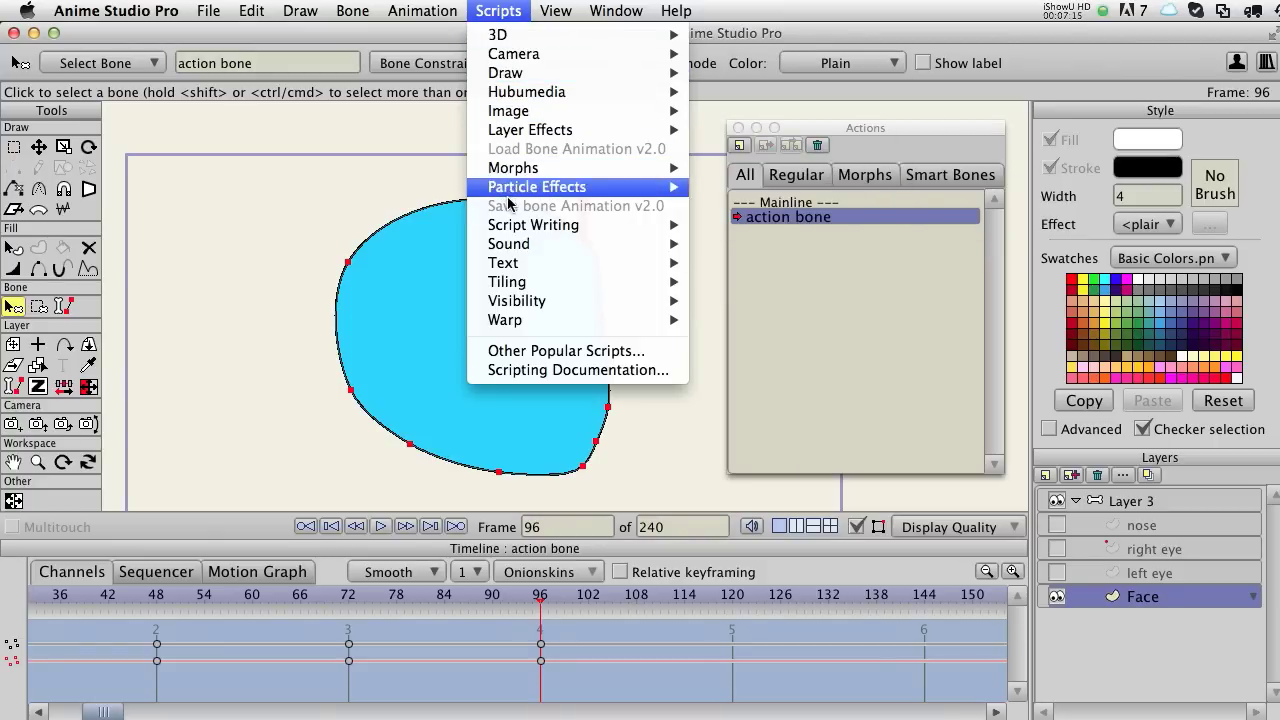
click(183, 197)
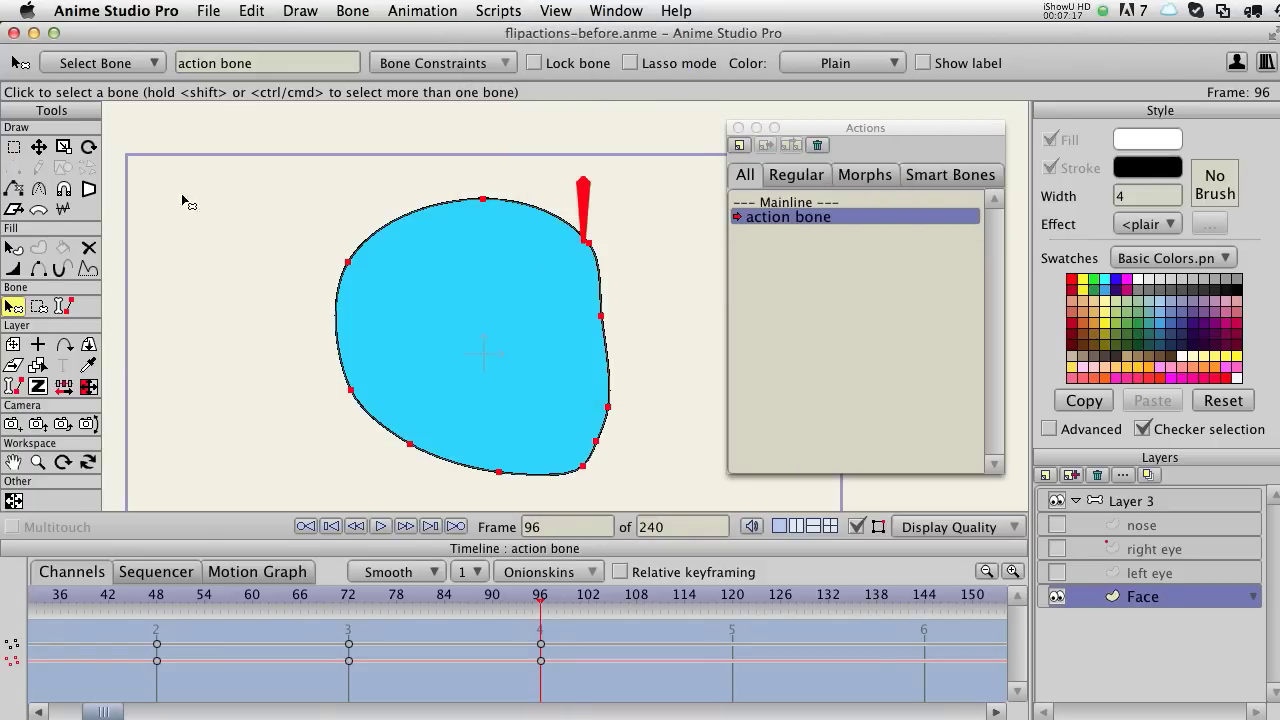
click(498, 11)
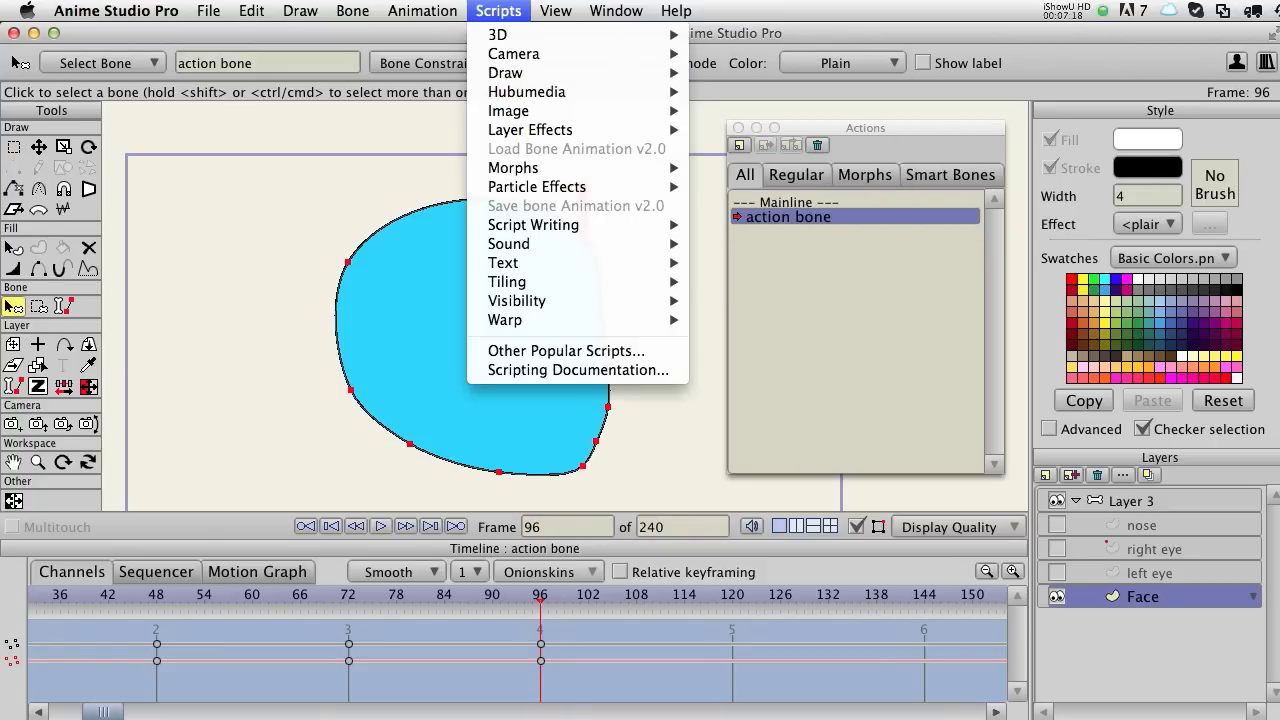
click(500, 7)
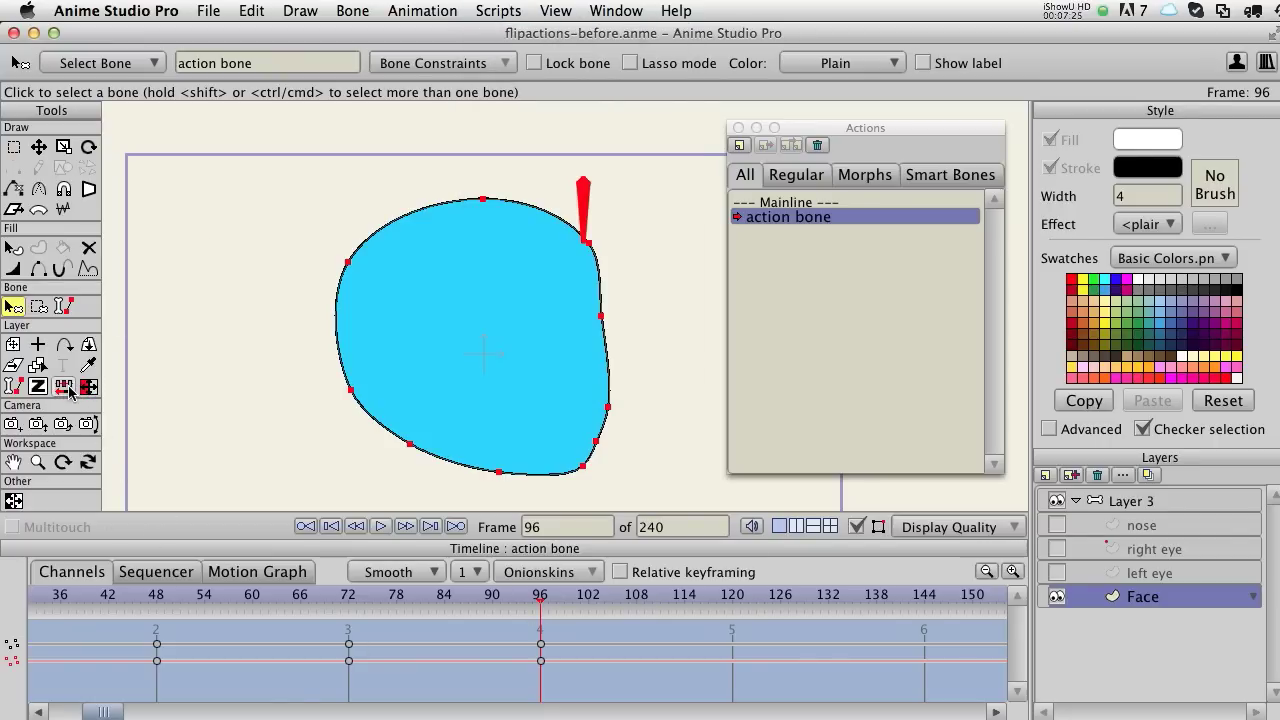
Scrub the action between frames 48 and 145 to examine the Face shape at and beyond its keyframes
drag(543, 598, 445, 606)
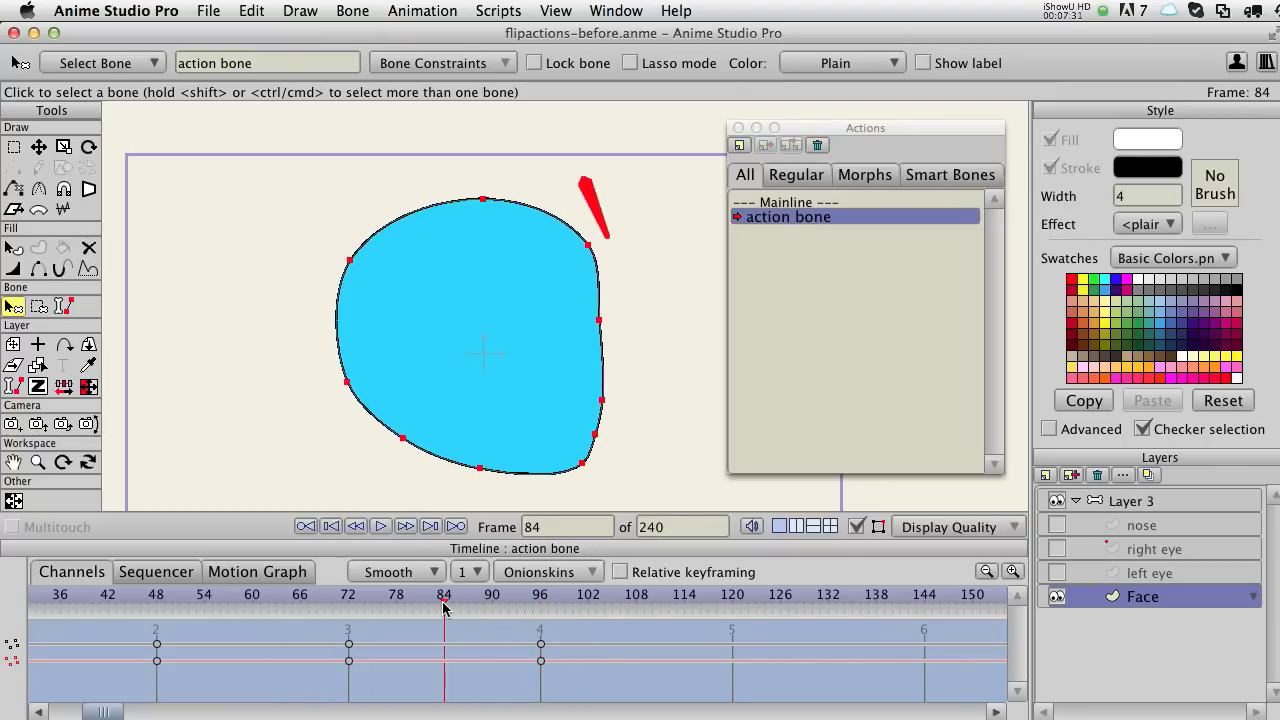
drag(530, 600, 508, 596)
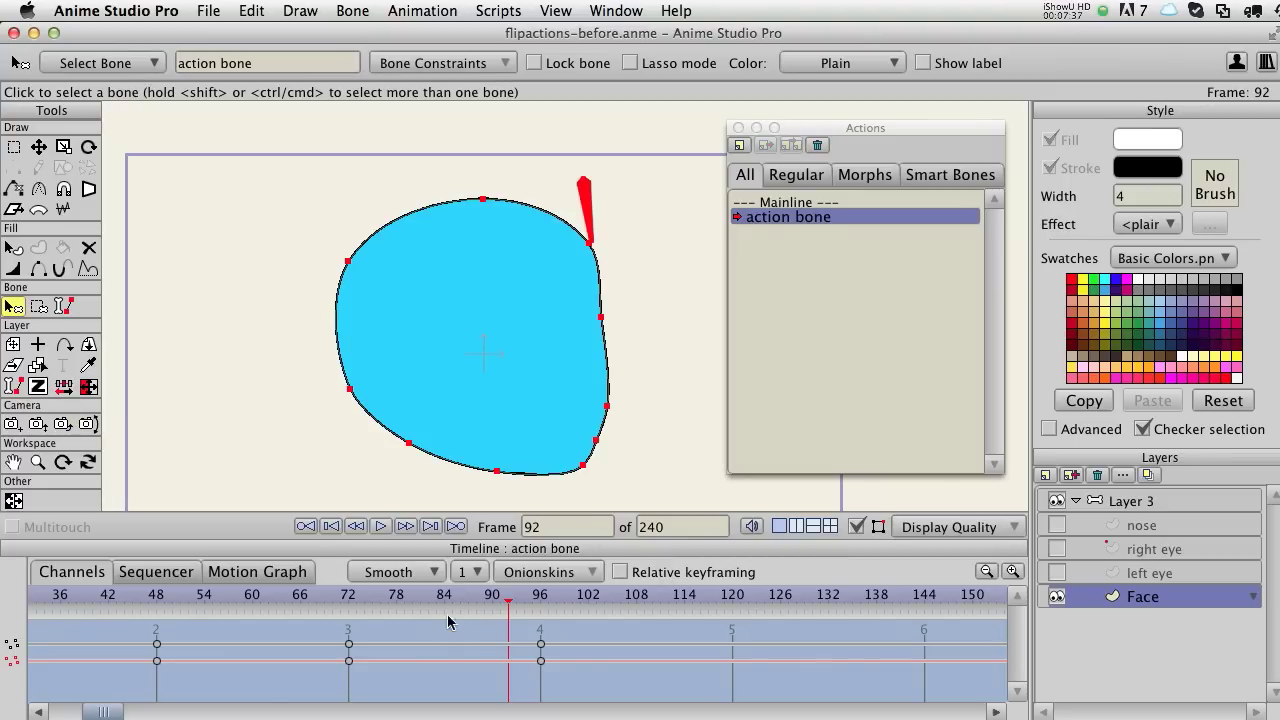
click(348, 598)
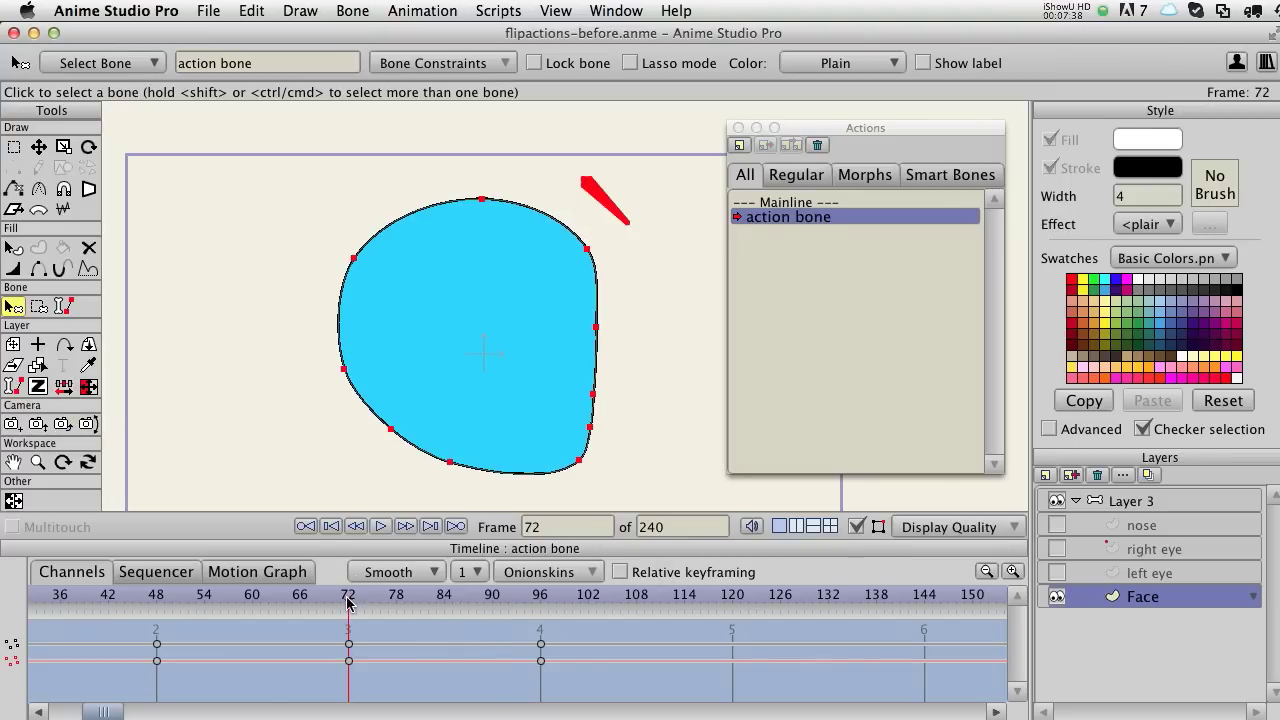
click(736, 601)
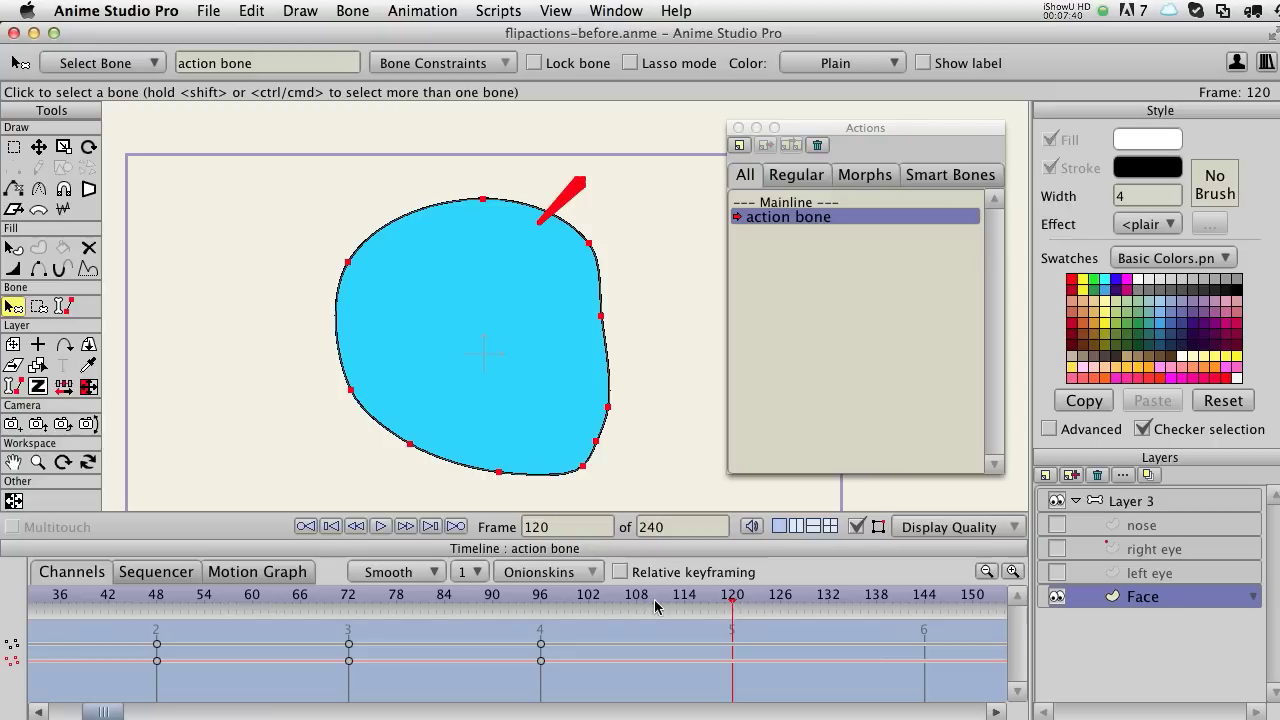
click(157, 598)
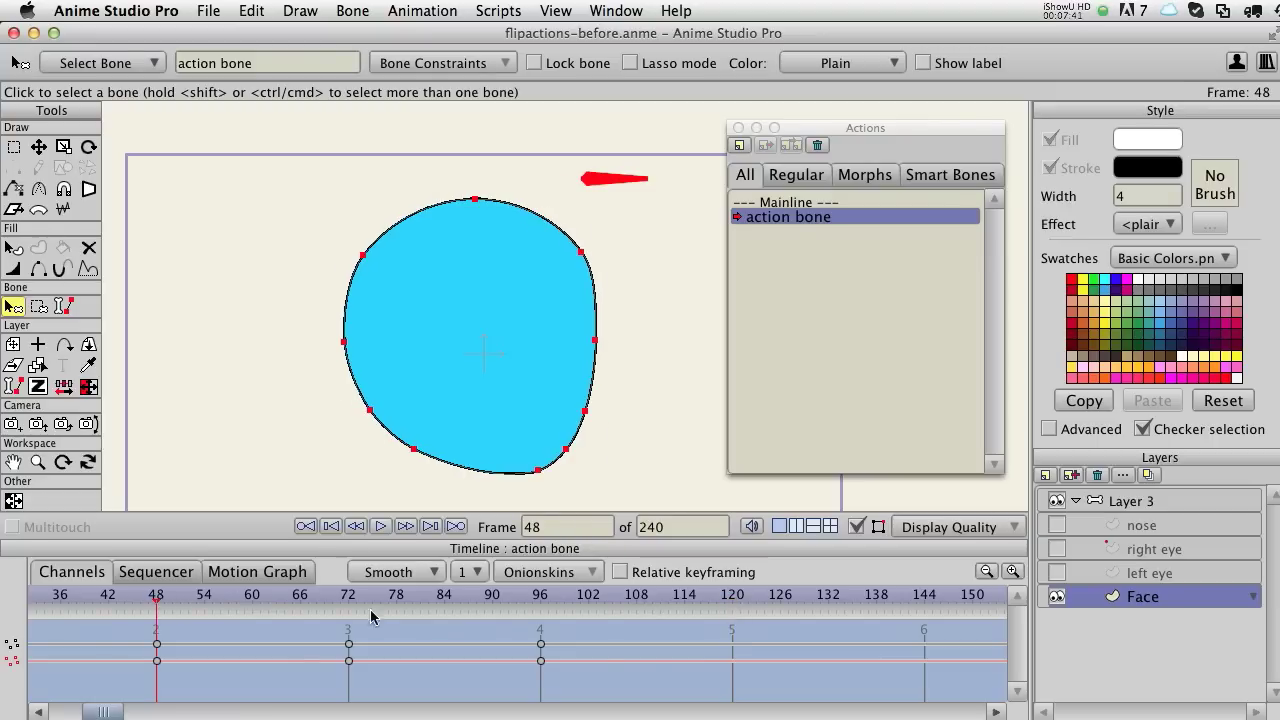
click(930, 597)
From frame 96, copy and reverse the Face layer's keys after its last key
scroll(313, 675, left, 4)
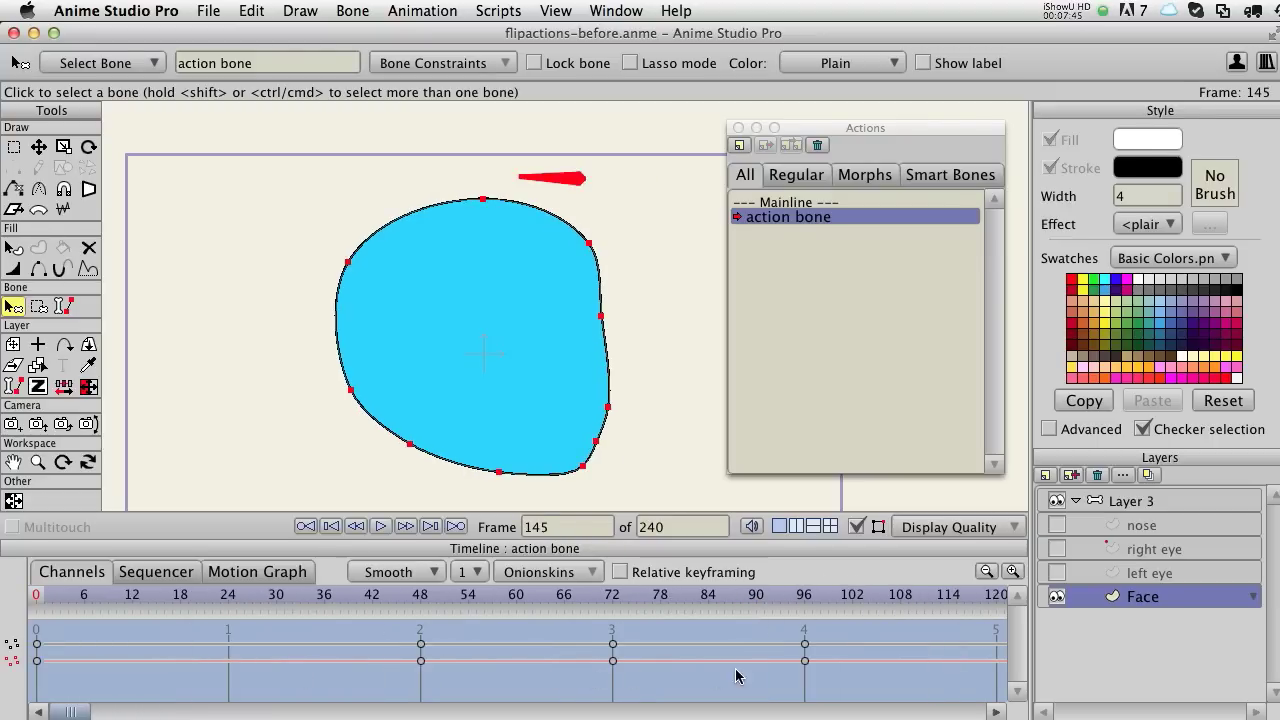
scroll(737, 674, right, 5)
click(476, 598)
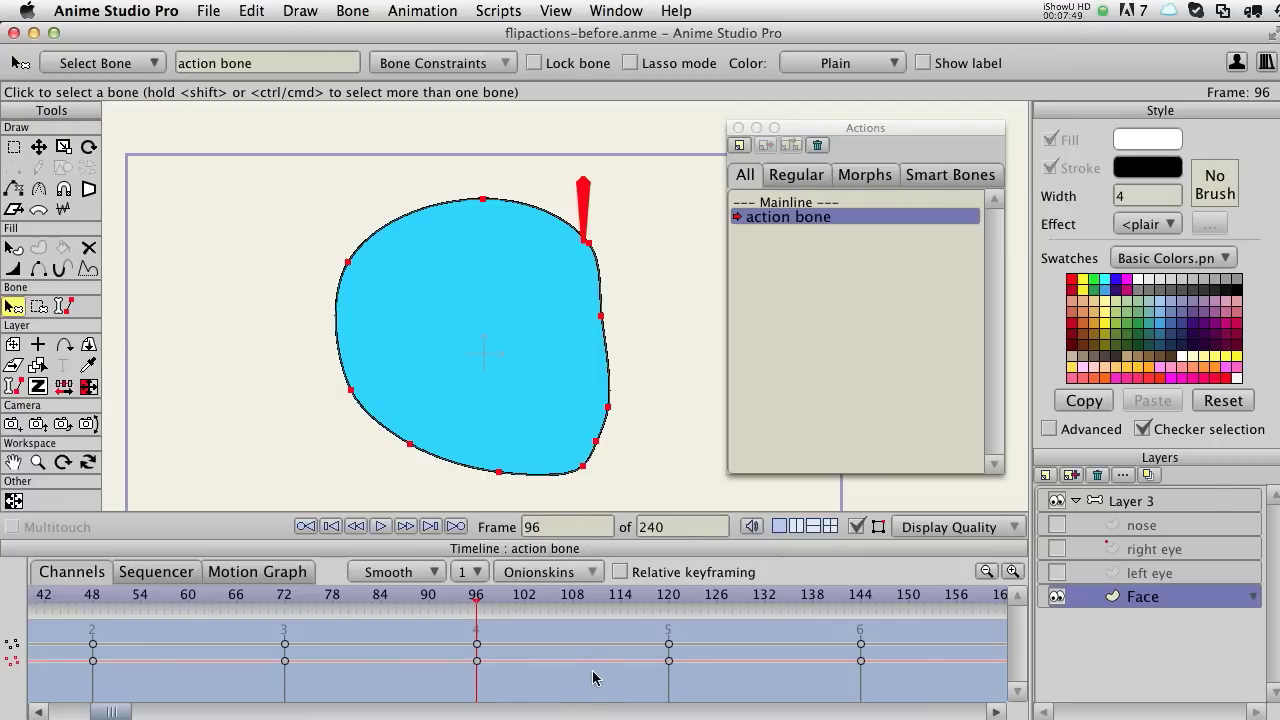
scroll(593, 678, left, 2)
scroll(571, 680, right, 3)
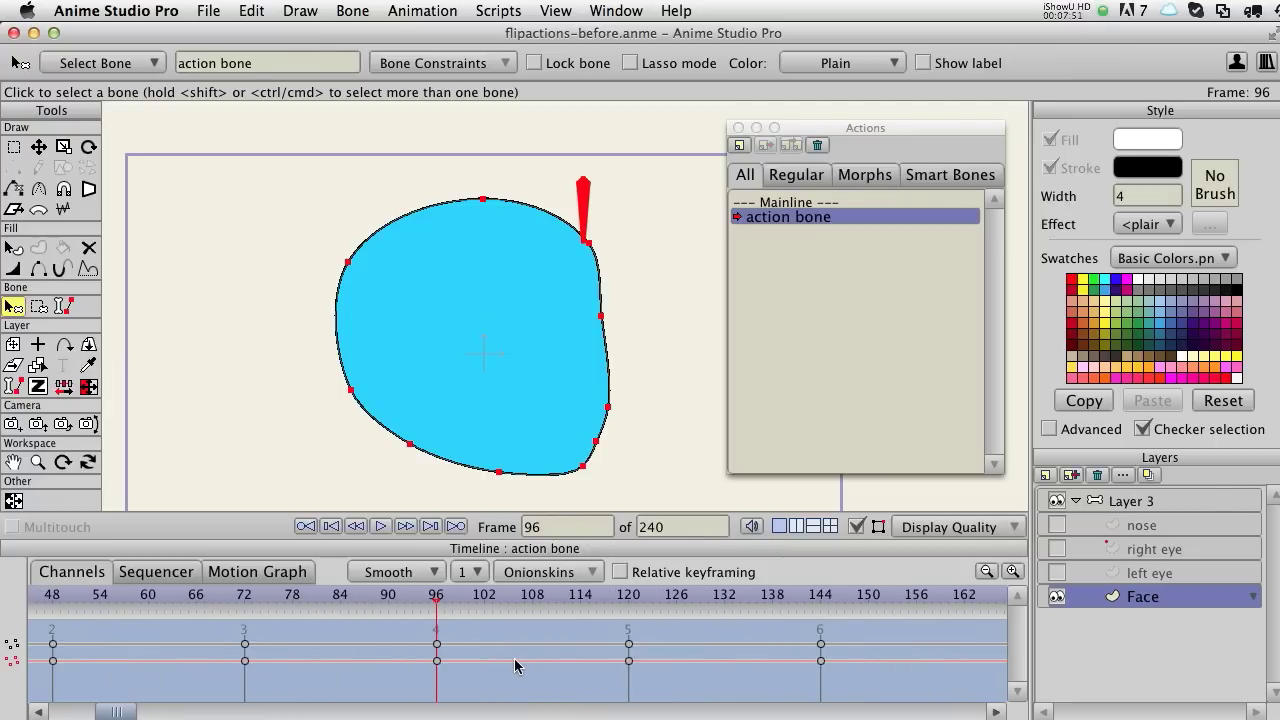
scroll(516, 666, left, 2)
scroll(480, 672, right, 4)
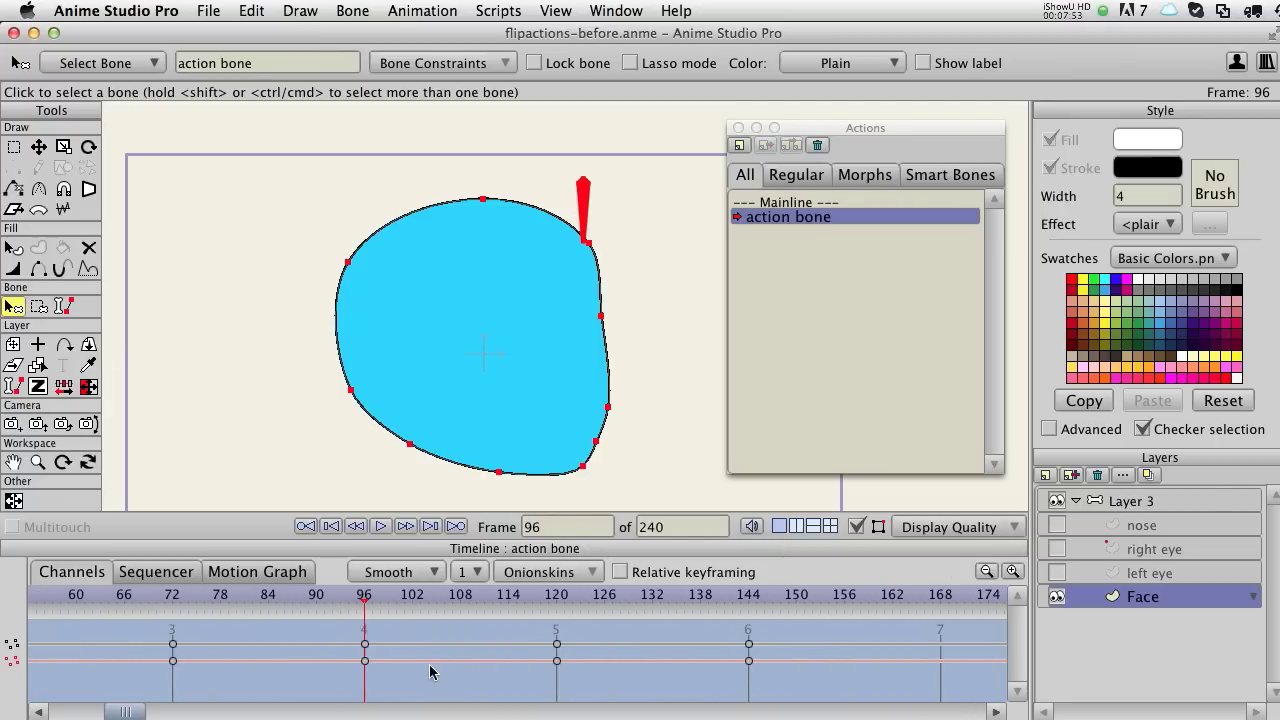
Scrub the action up to frame 124 to examine the Face's motion into the reversed keys
scroll(433, 670, left, 1)
drag(420, 600, 292, 608)
drag(107, 623, 554, 623)
drag(132, 621, 554, 631)
drag(475, 640, 804, 650)
drag(474, 652, 959, 656)
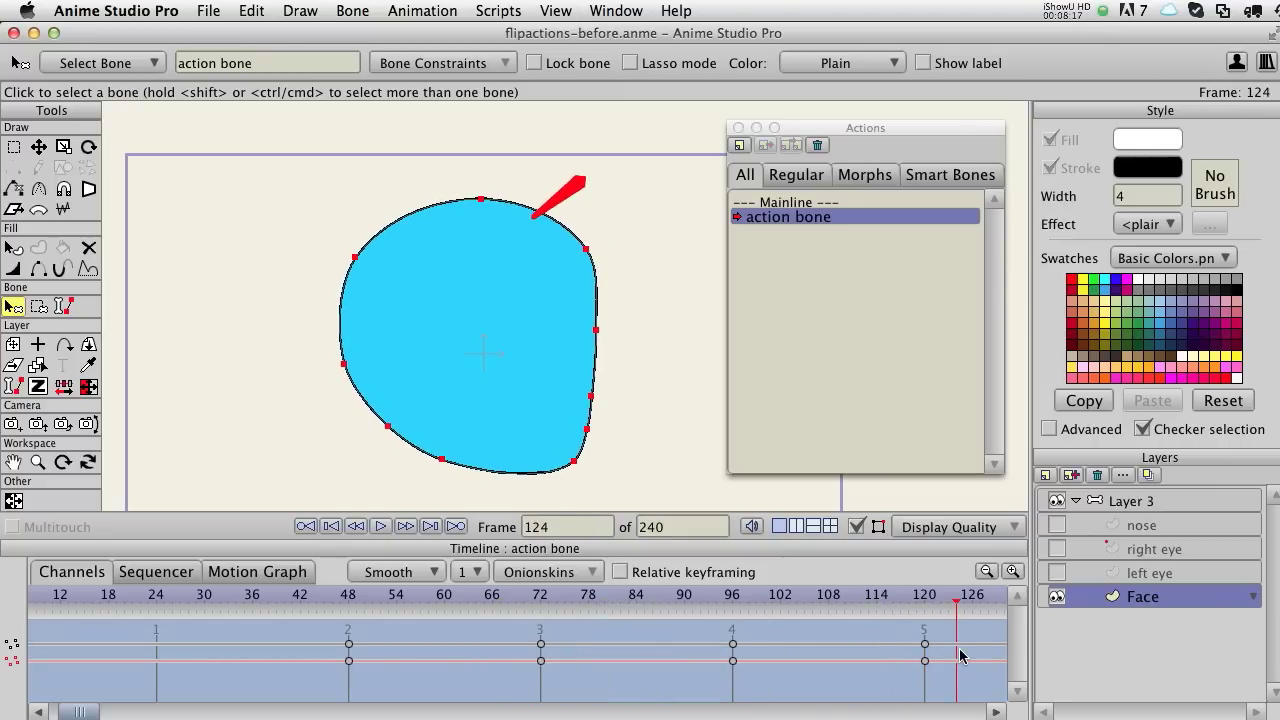
Copy the Face's front-view key from frame 0 and paste it at frame 192
drag(766, 659, 978, 656)
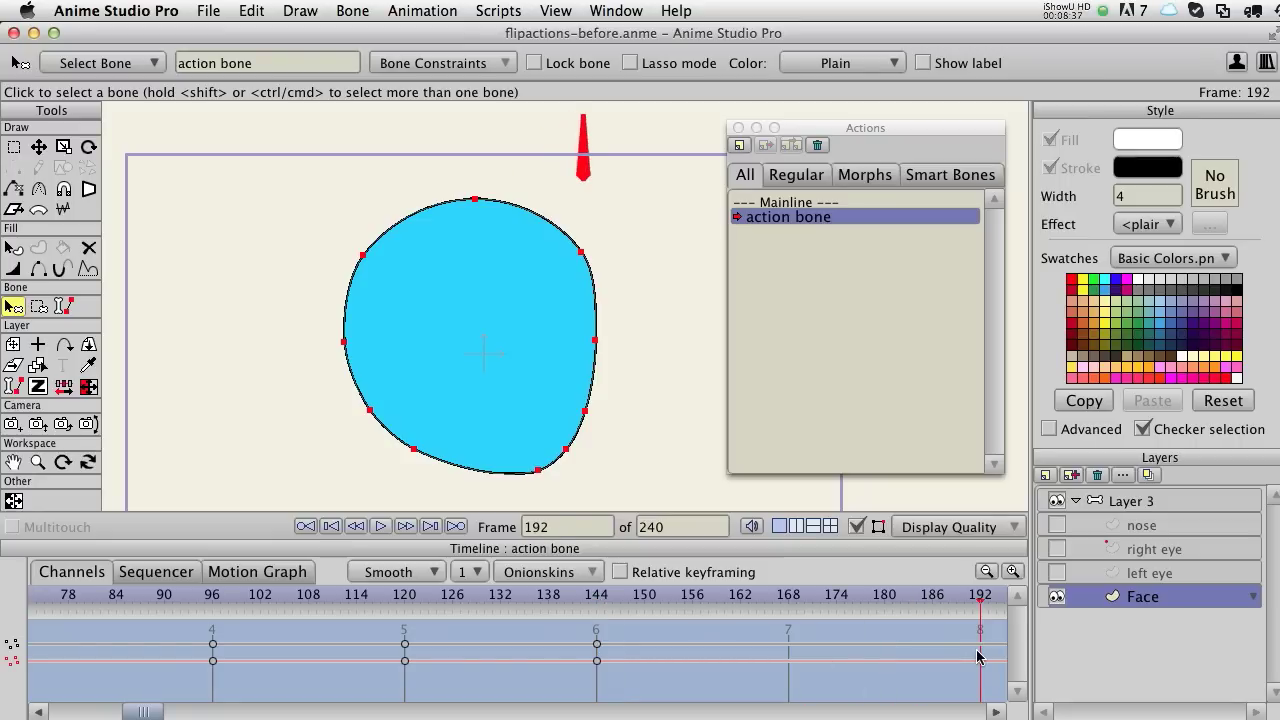
drag(800, 657, 395, 668)
drag(190, 712, 36, 712)
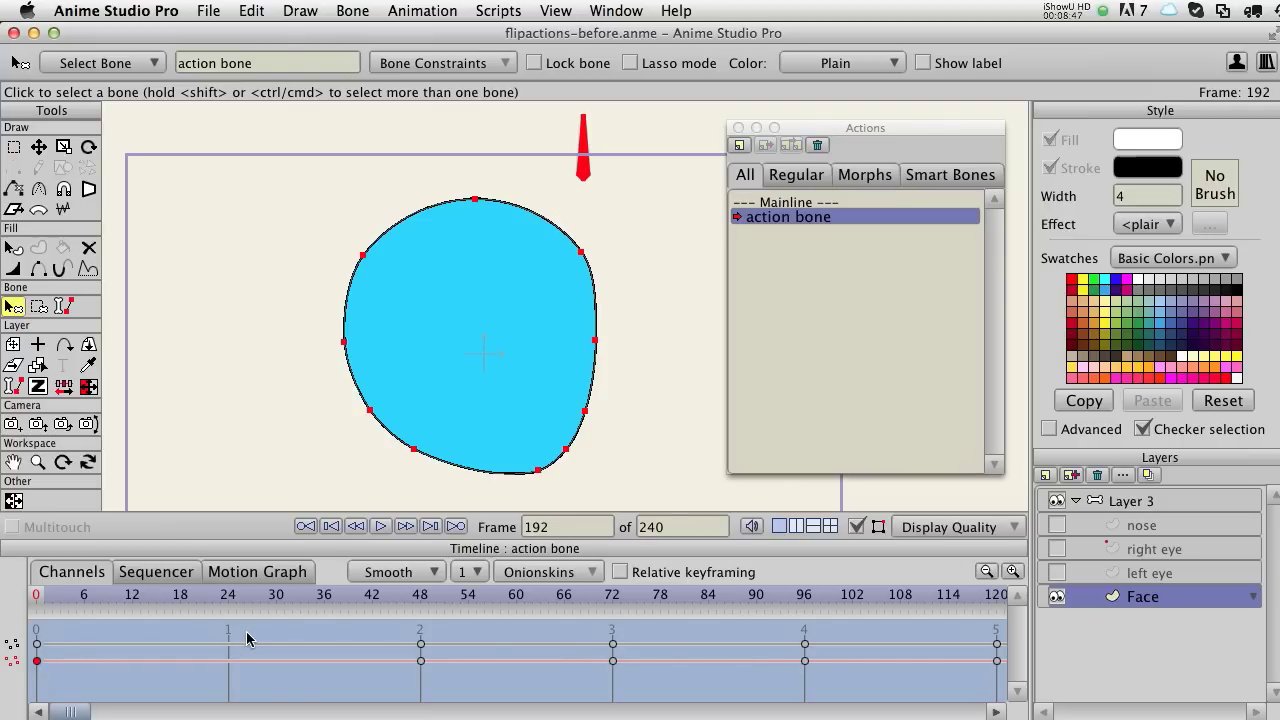
key(super+v)
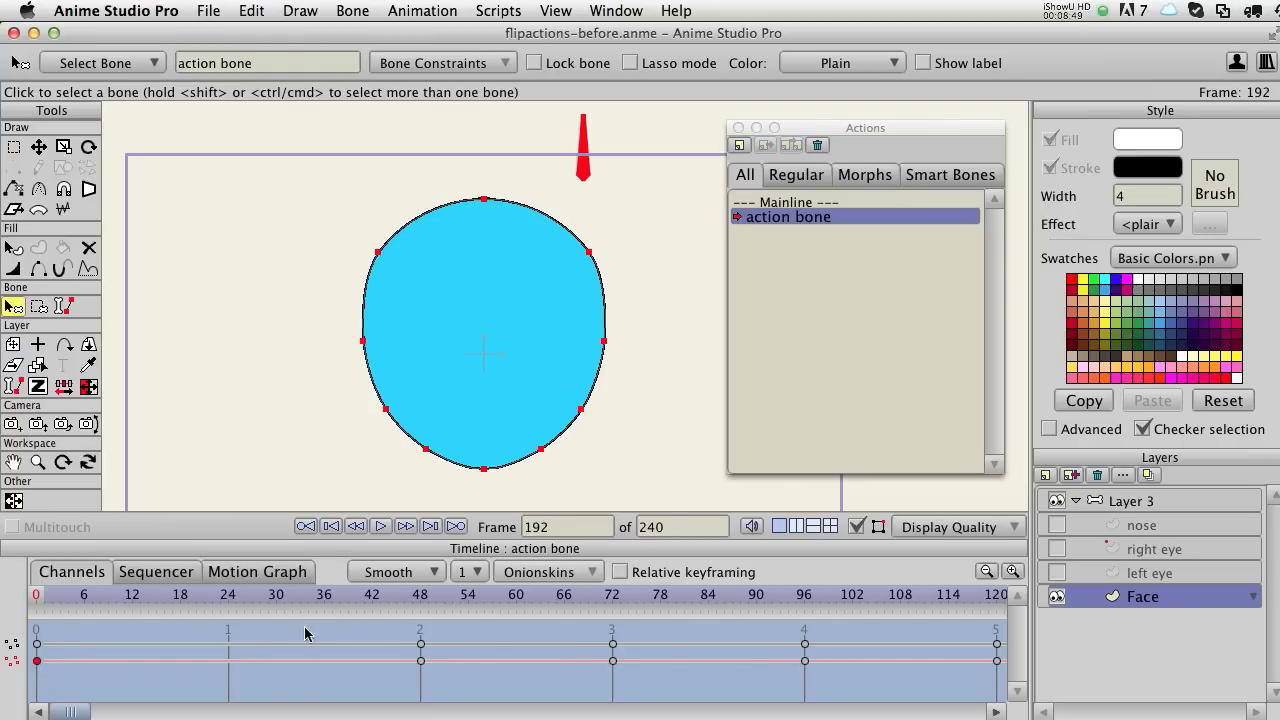
Scrub the action to frame 221 and back to 192 to examine the Face around the pasted key
right_click(895, 663)
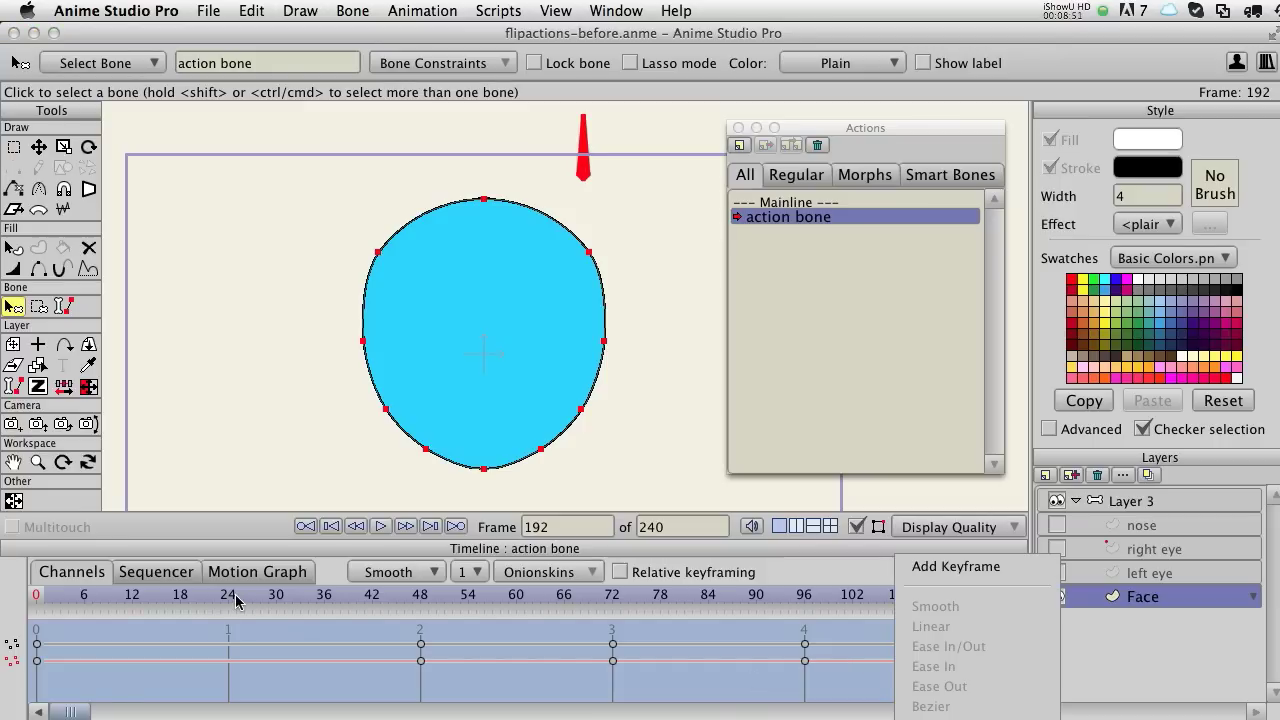
click(236, 597)
drag(236, 597, 188, 628)
drag(90, 573, 705, 597)
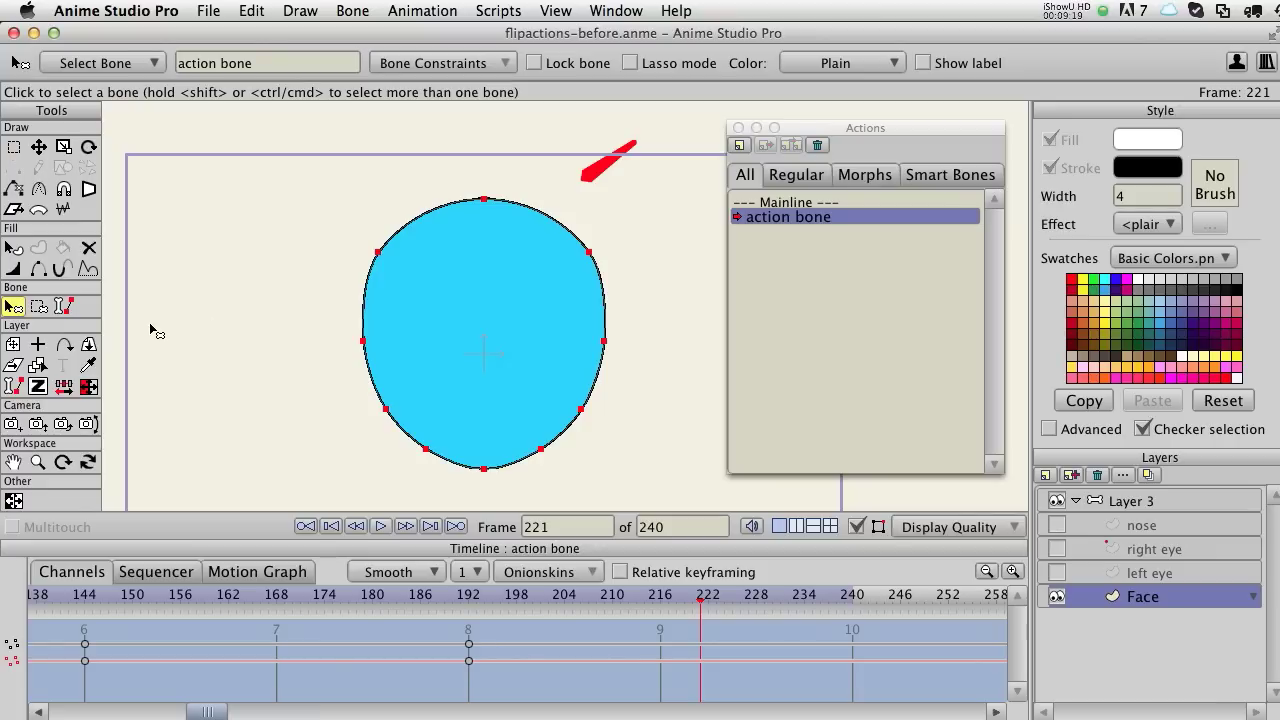
mouse_move(463, 598)
mouse_down()
mouse_move(108, 598)
mouse_move(500, 598)
mouse_move(470, 617)
mouse_move(230, 615)
mouse_move(745, 610)
mouse_move(471, 607)
mouse_up()
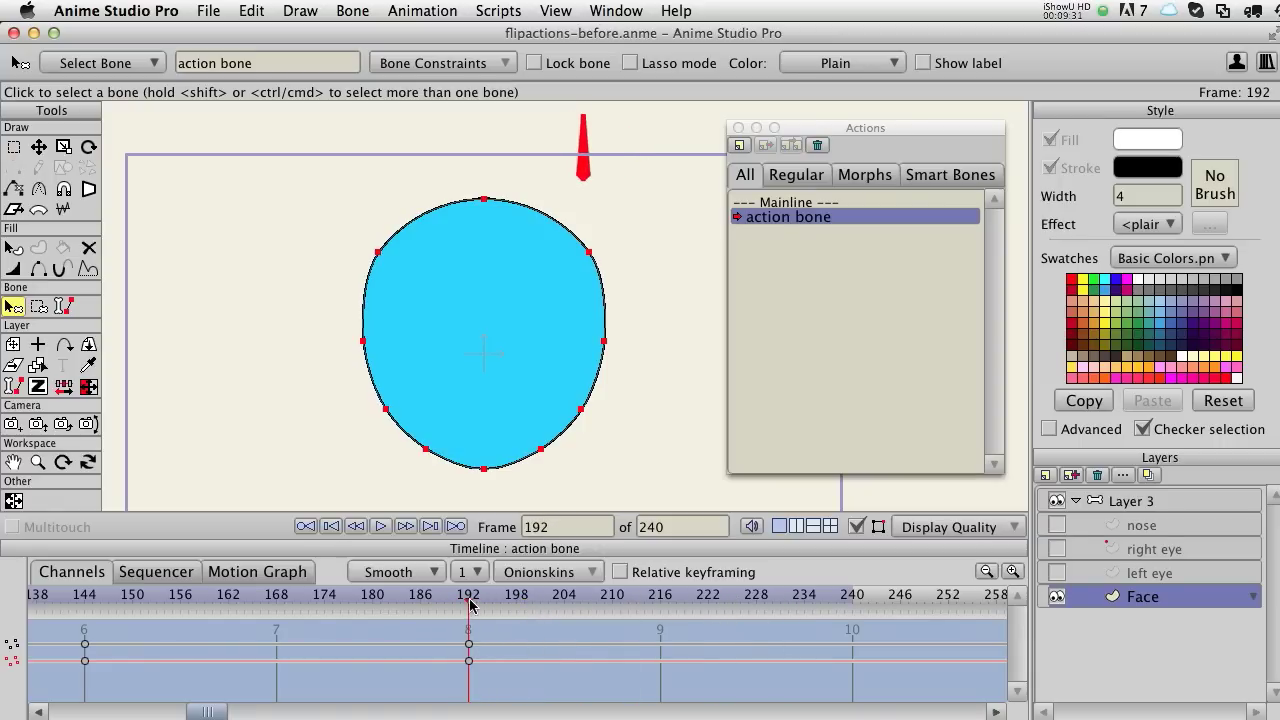
drag(468, 600, 557, 597)
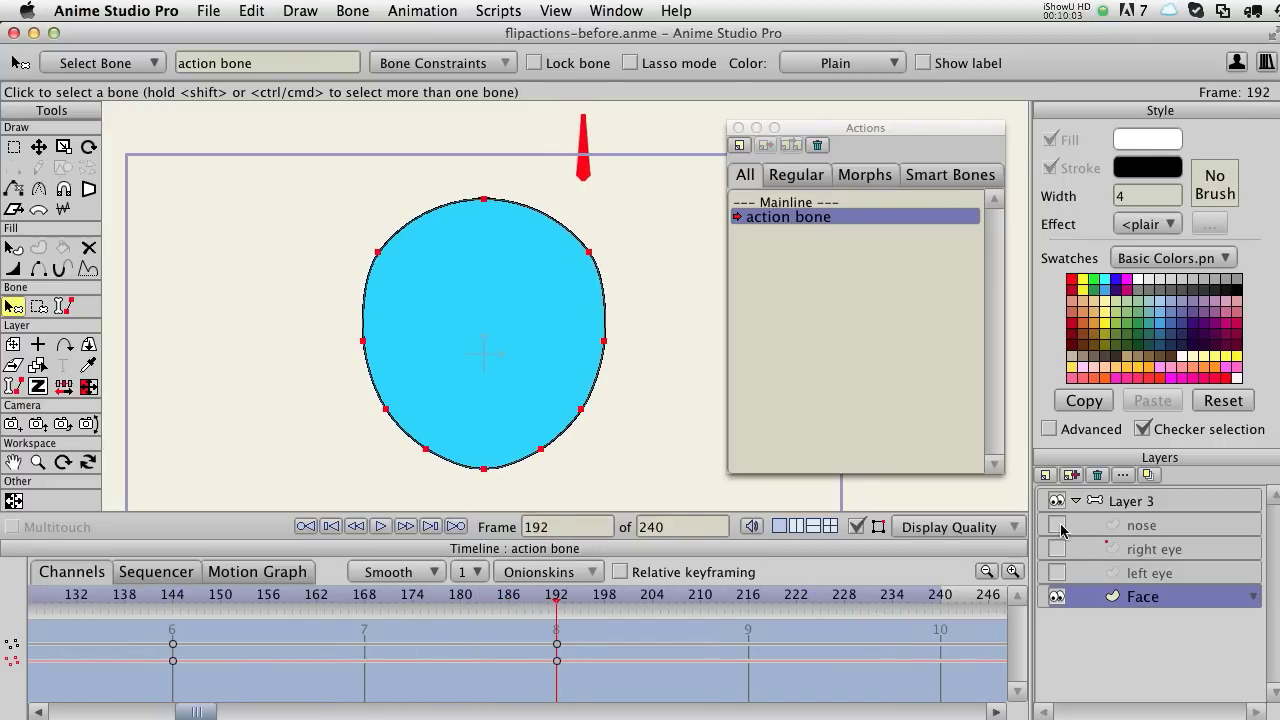
Make the nose layer visible and active, and copy and reverse its keys after its last key
click(1112, 527)
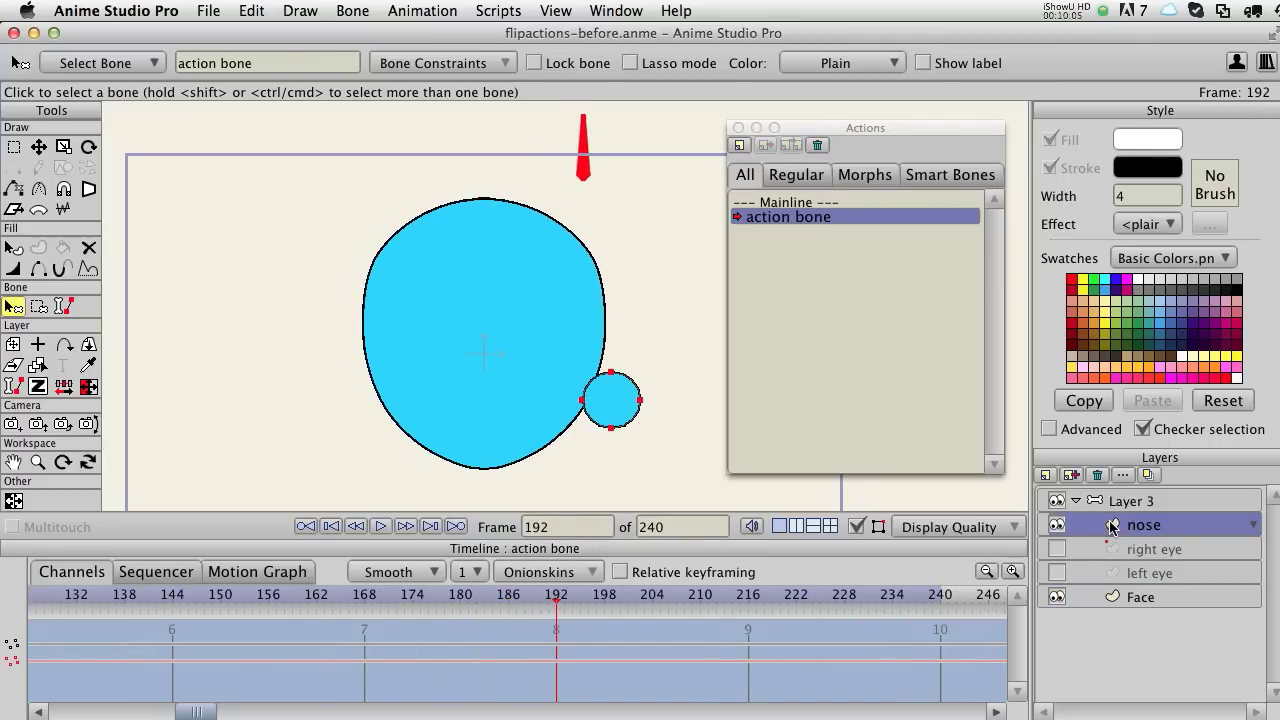
drag(383, 584, 789, 598)
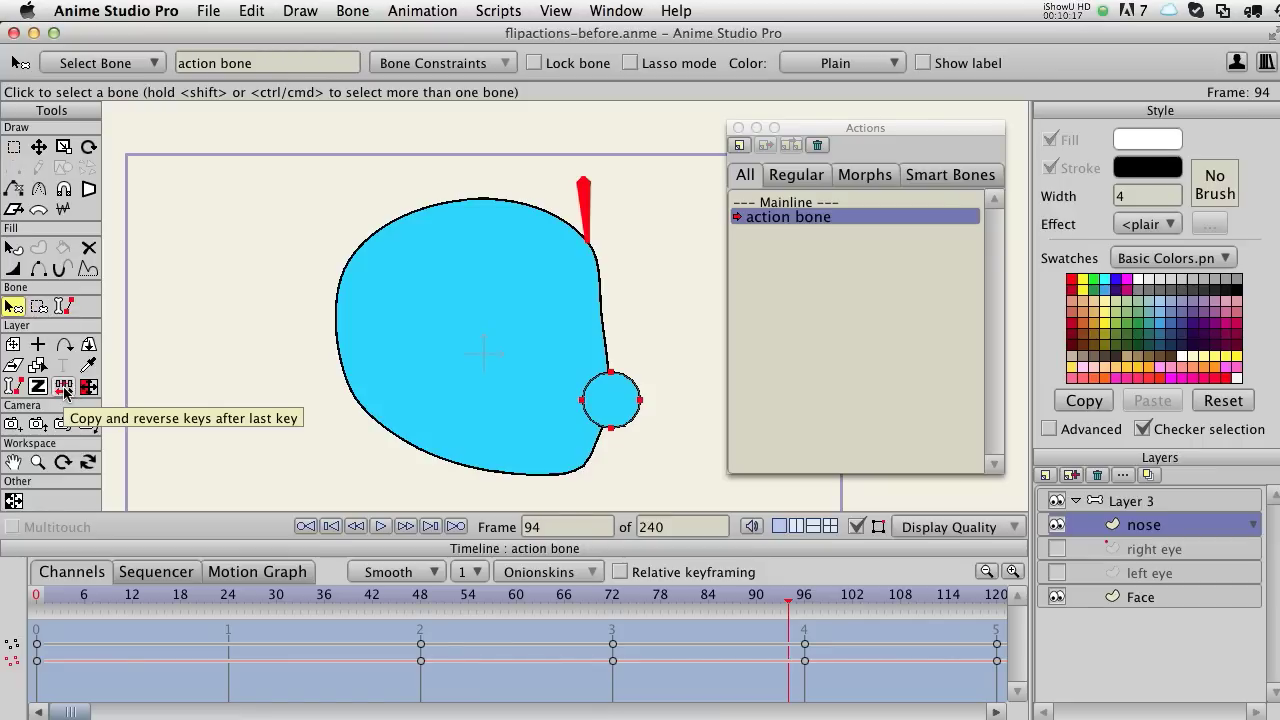
Copy the nose's front-view key from frame 0 and paste it at frame 192
drag(702, 653, 144, 649)
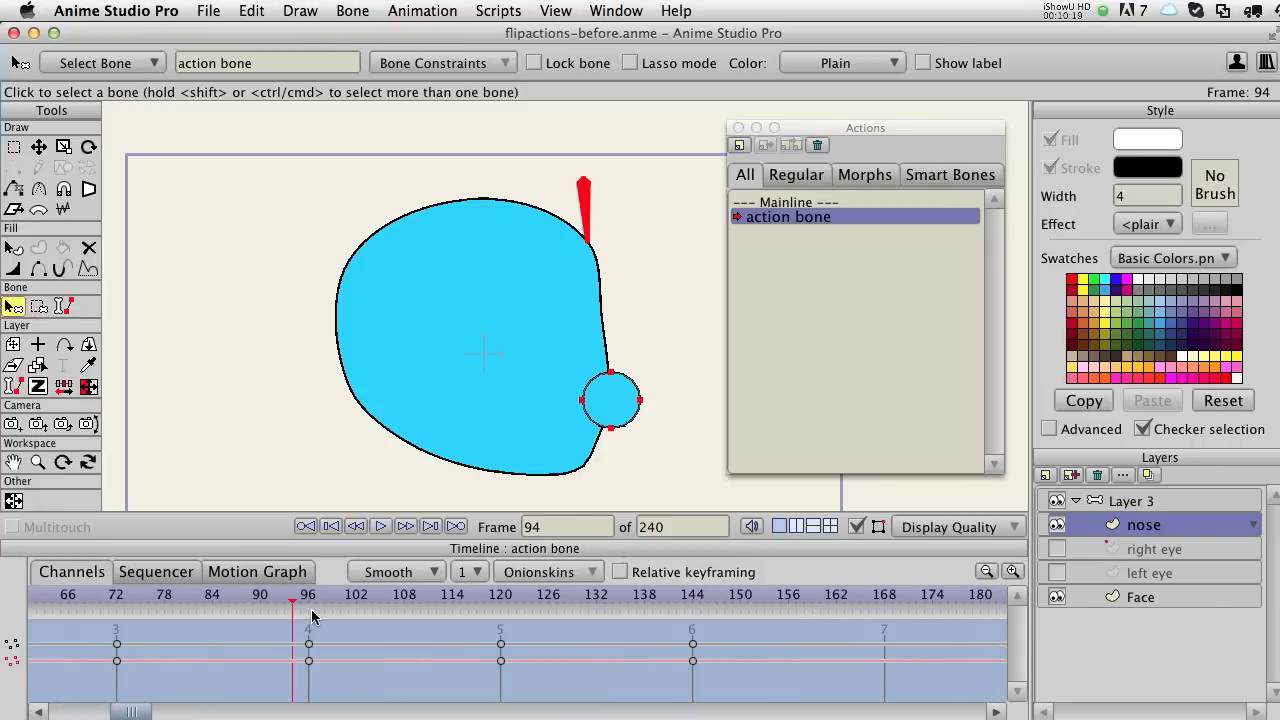
drag(309, 598, 156, 600)
drag(333, 615, 756, 646)
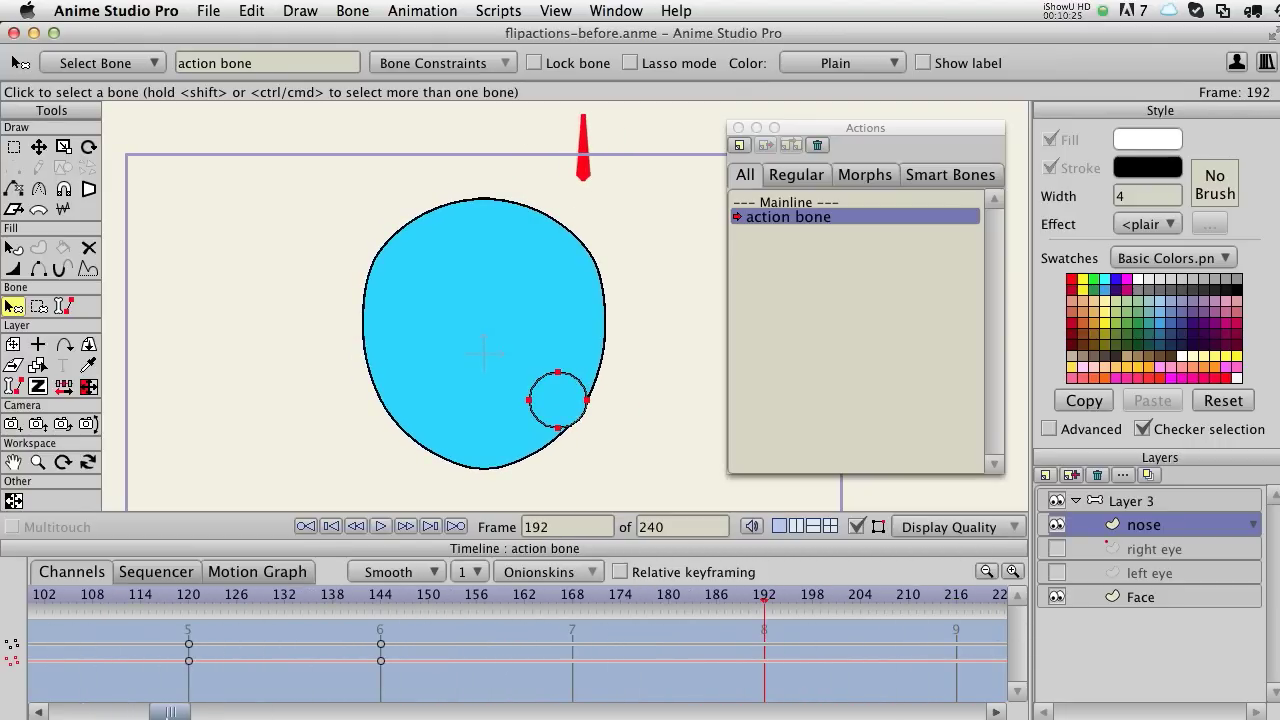
drag(170, 712, 35, 712)
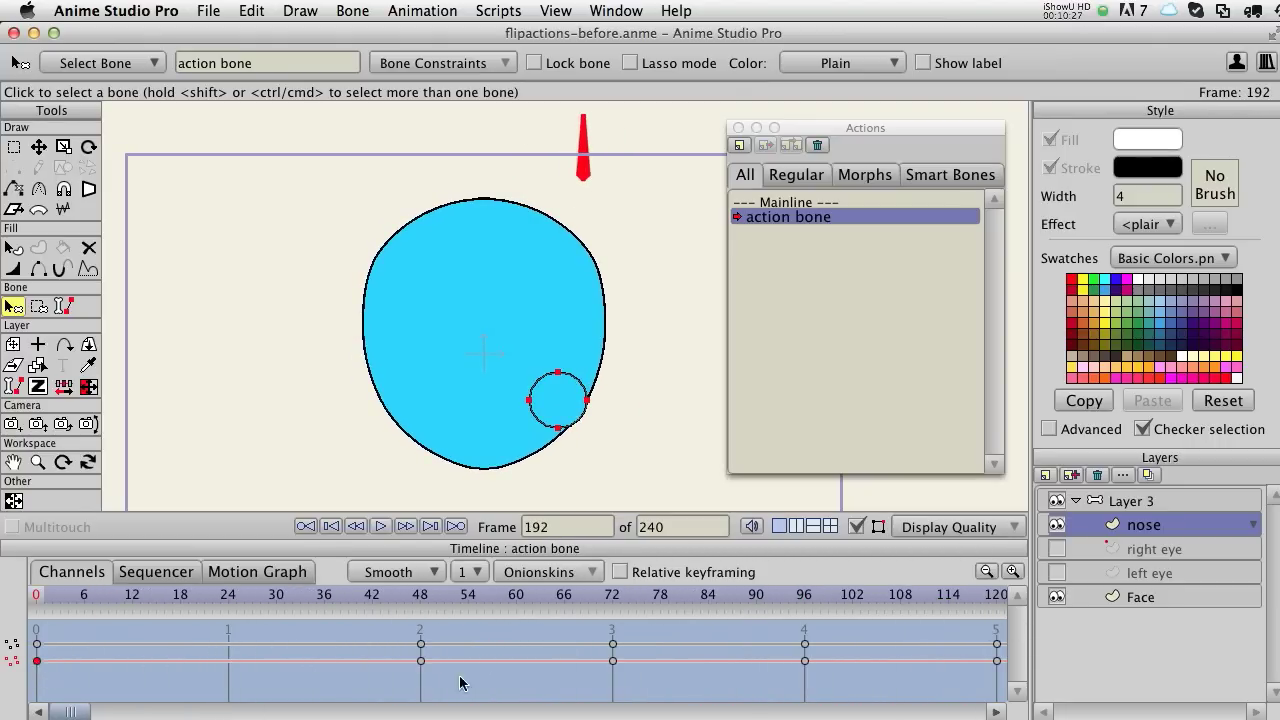
key(super+z)
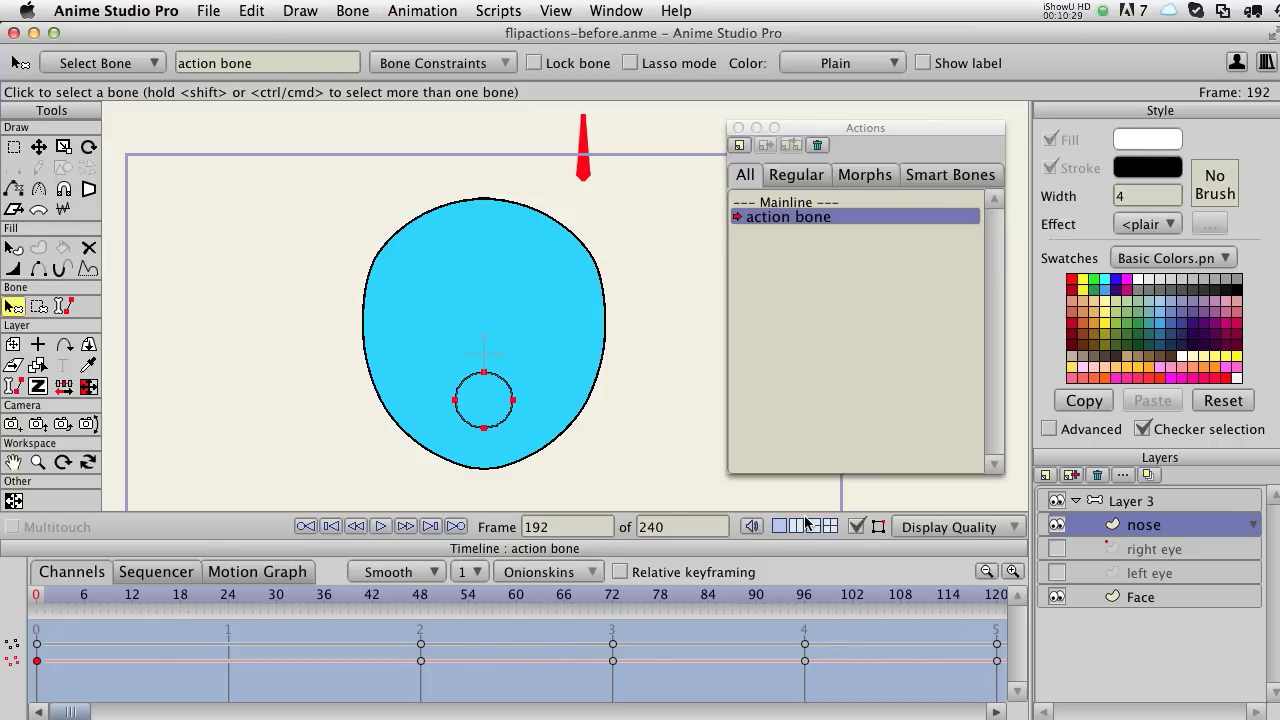
Scrub the action from frame 192 back to frame 122 to examine the nose's motion through the reversed keys
drag(741, 685, 303, 666)
drag(806, 674, 440, 657)
drag(728, 678, 575, 670)
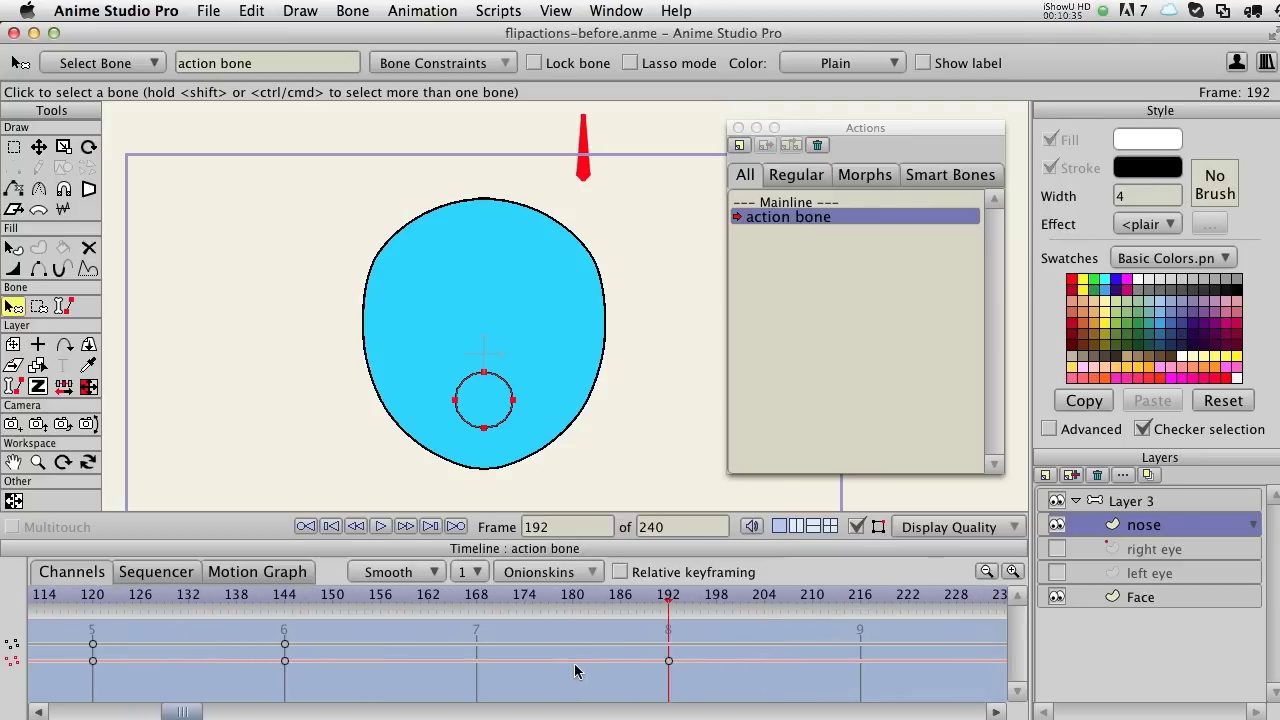
drag(655, 597, 323, 600)
drag(400, 596, 316, 596)
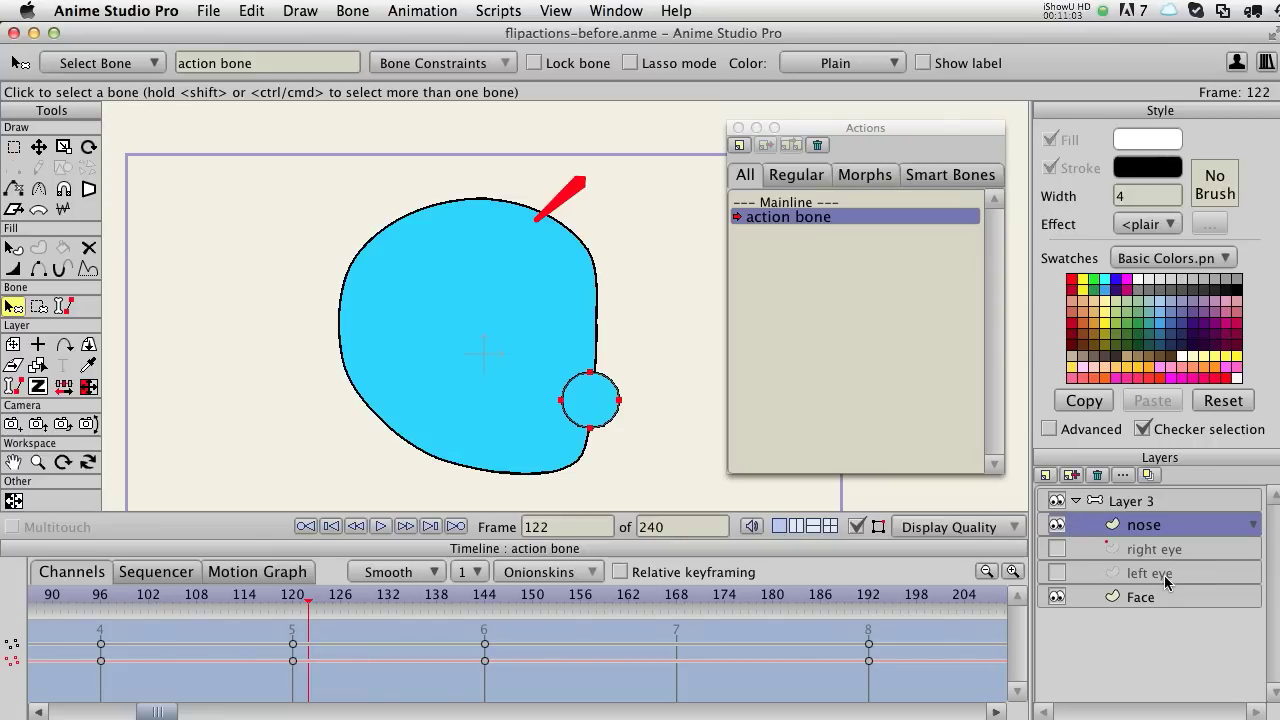
Make the left eye layer visible, return to frame 0 and make that layer active
click(1057, 573)
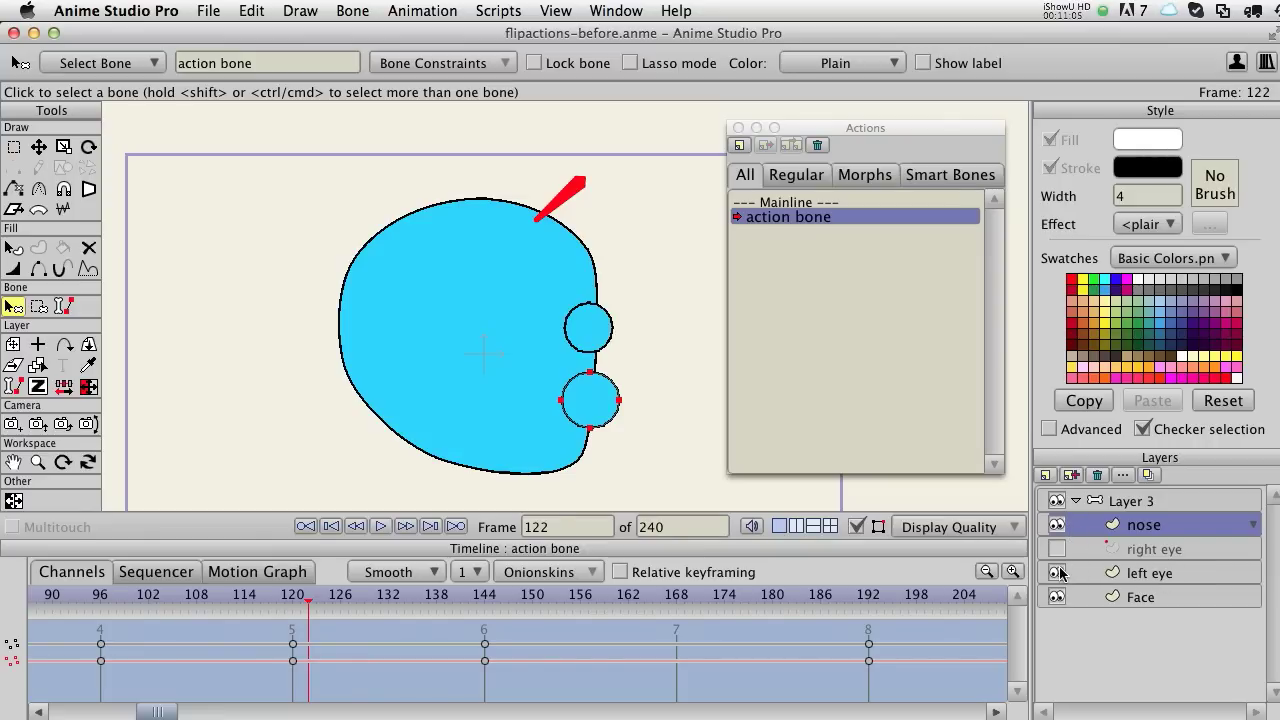
click(1057, 573)
click(1057, 573)
drag(308, 600, 0, 565)
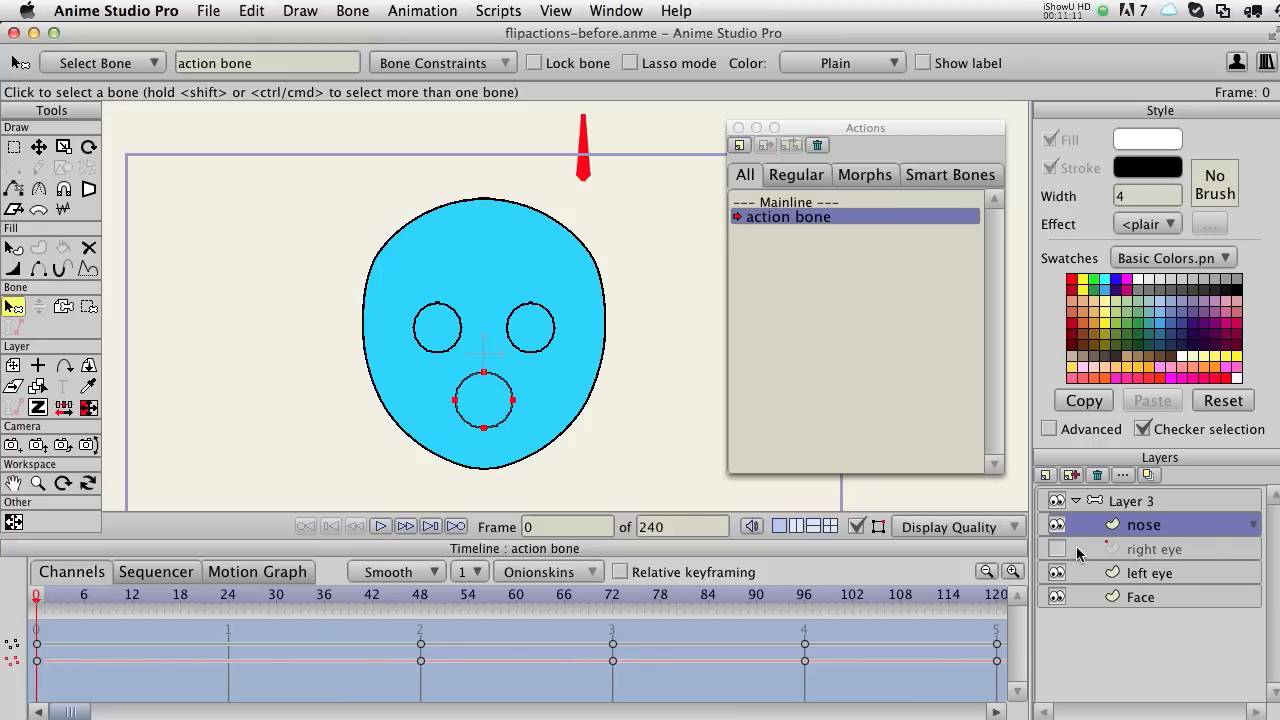
click(1140, 572)
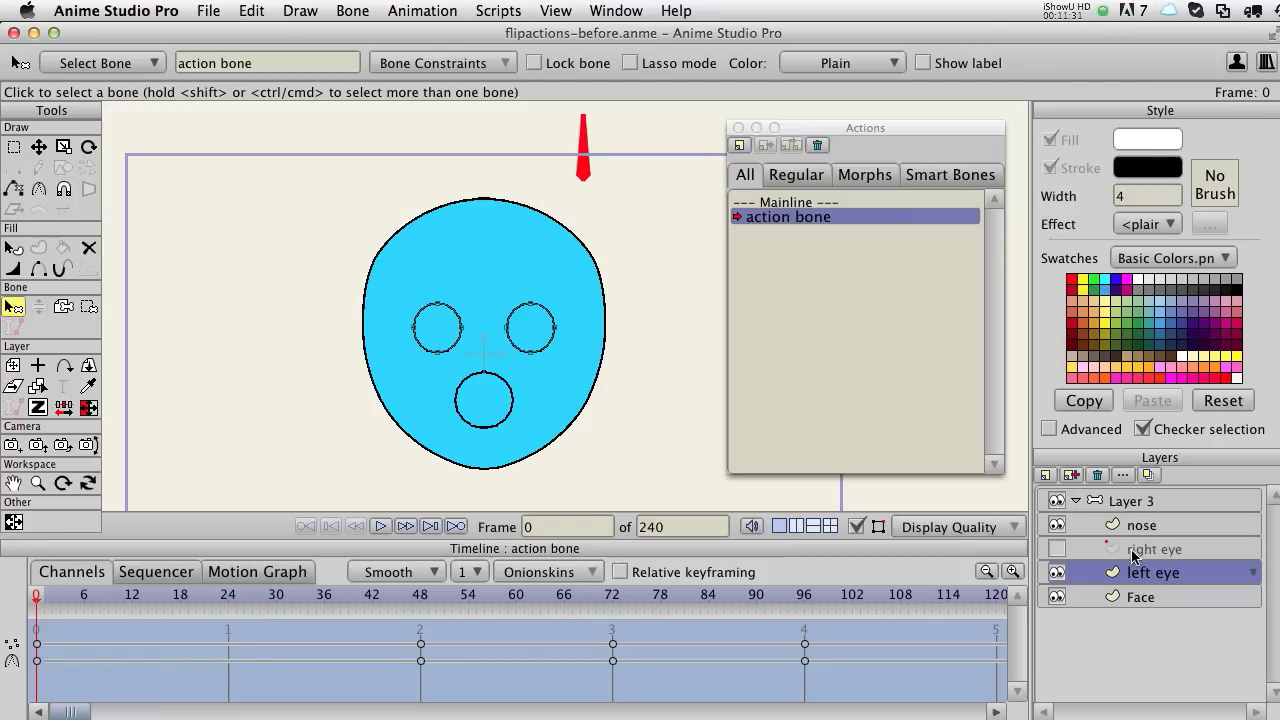
Compare the right eye and left eye layers by toggling their visibility and activating each, finishing with left eye active and right eye hidden
click(1061, 554)
click(1061, 554)
click(1057, 572)
click(1057, 572)
click(1057, 549)
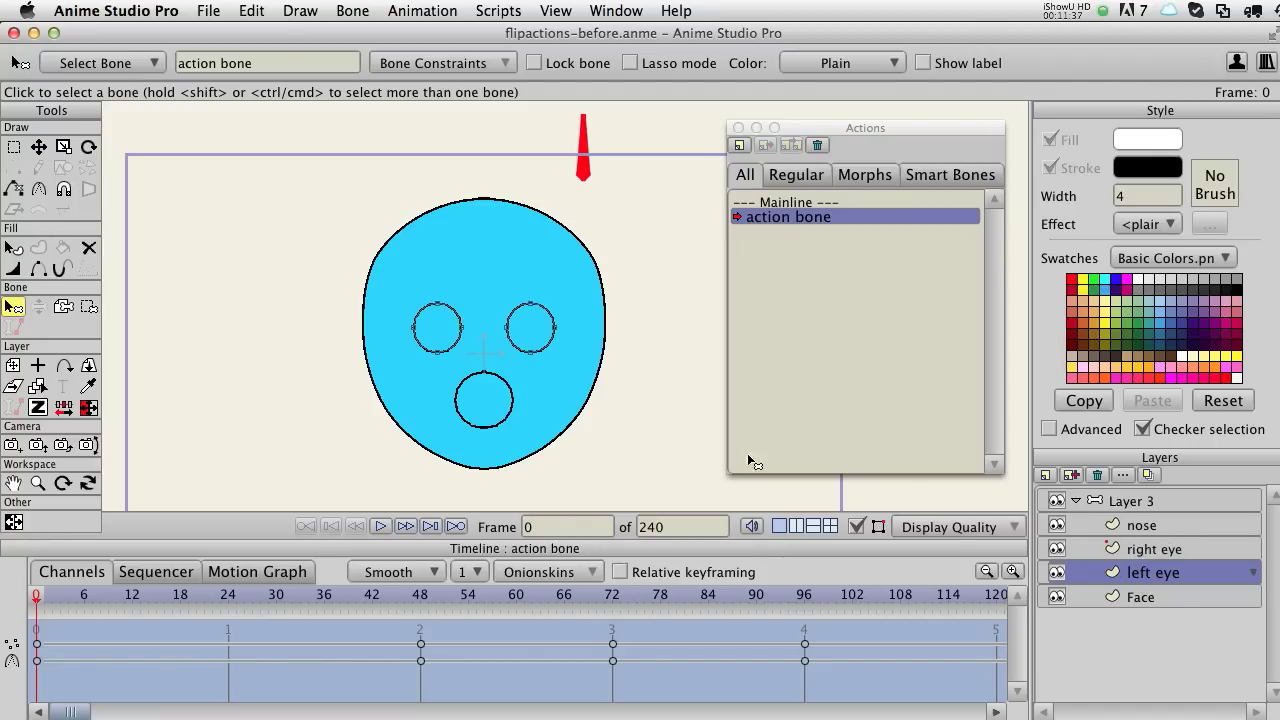
click(1158, 553)
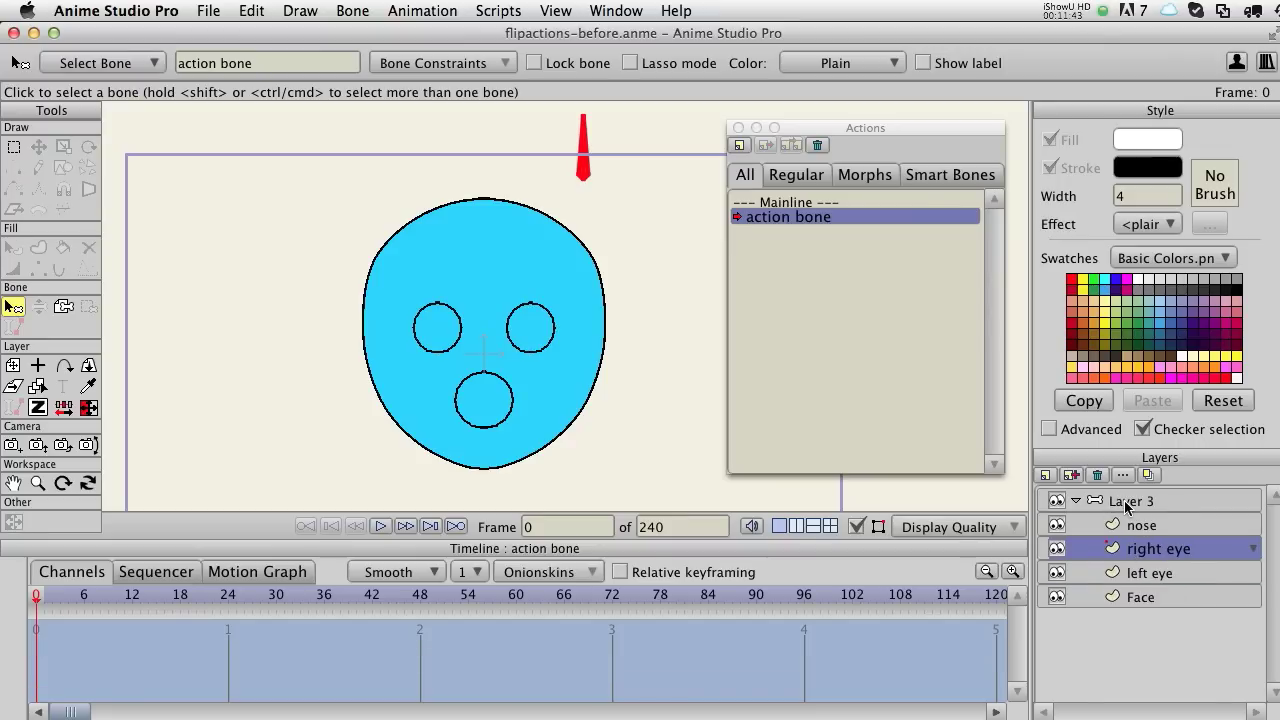
click(1122, 575)
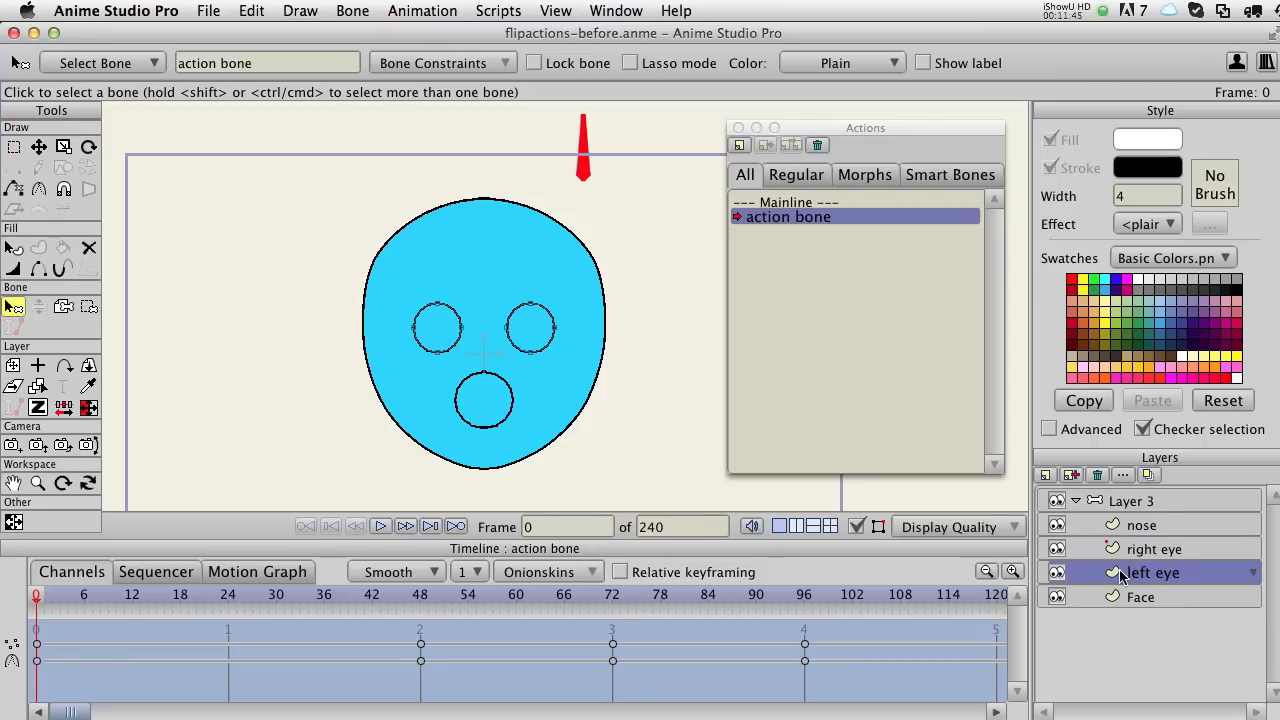
click(1058, 550)
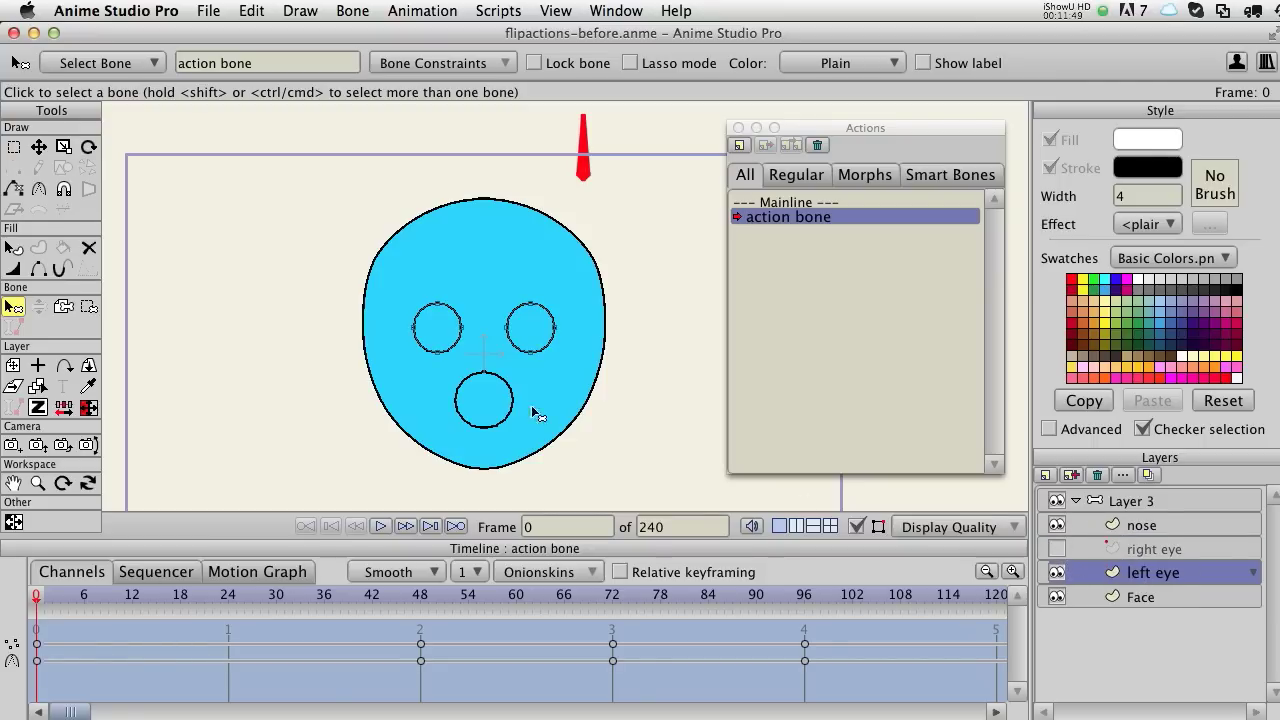
Select one eye's points at frame 49 and copy and reverse the left eye layer's keys after its last key
drag(55, 596, 484, 596)
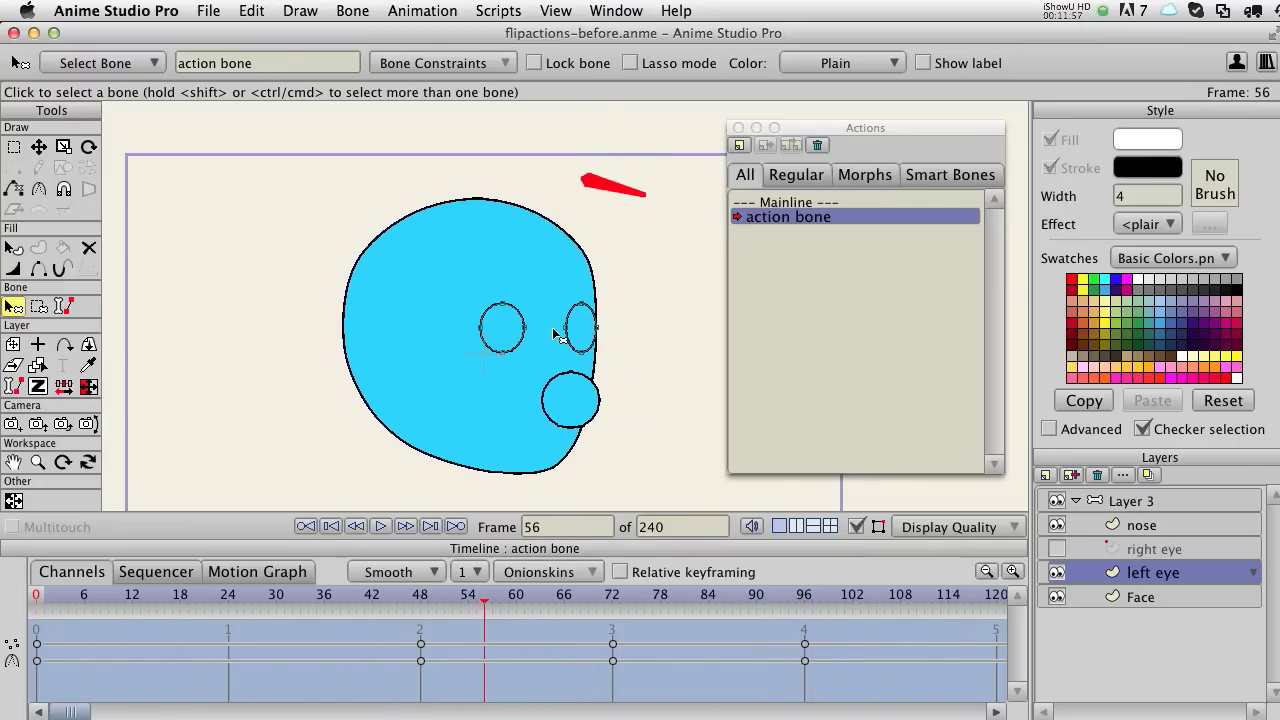
drag(486, 604, 428, 590)
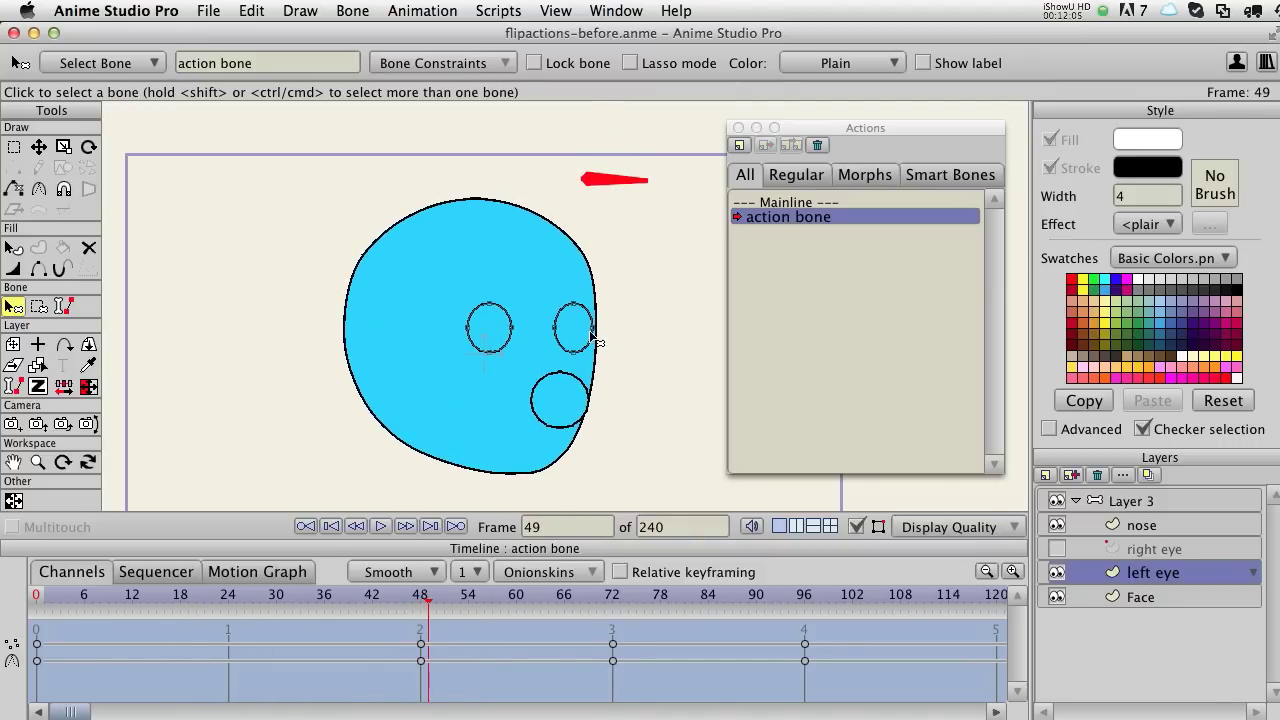
key(g)
drag(527, 283, 426, 400)
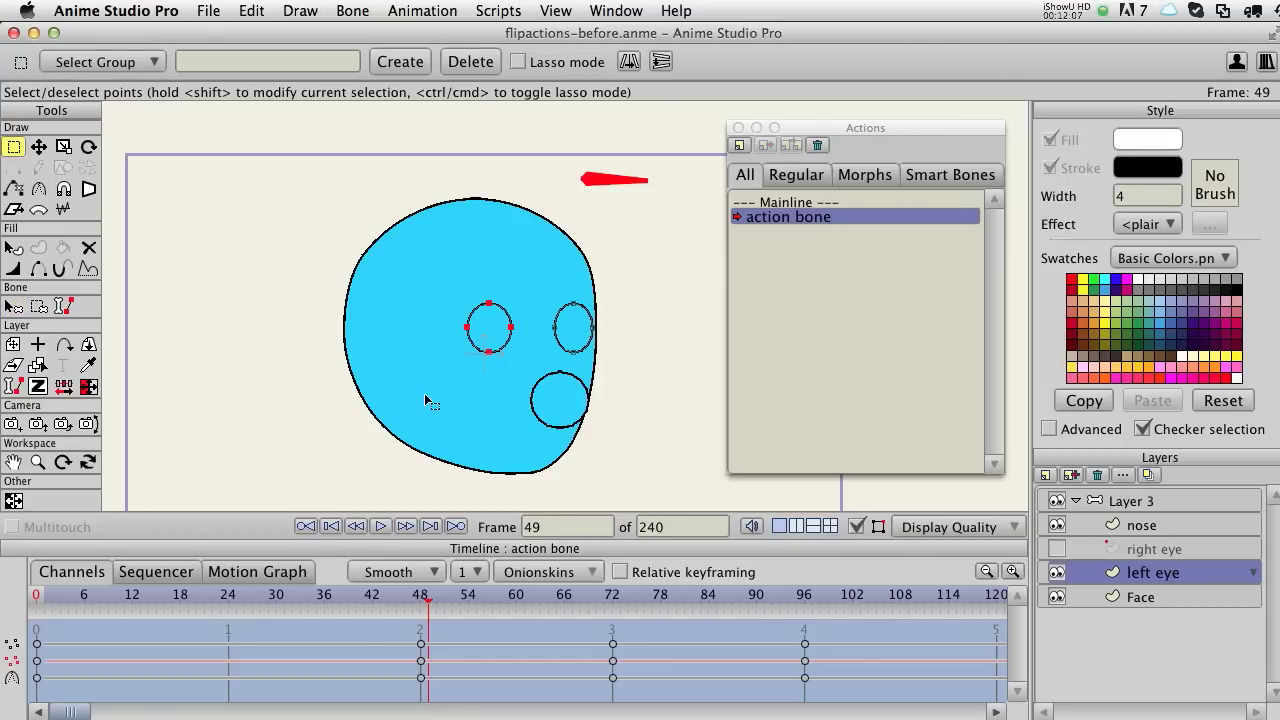
drag(430, 598, 843, 628)
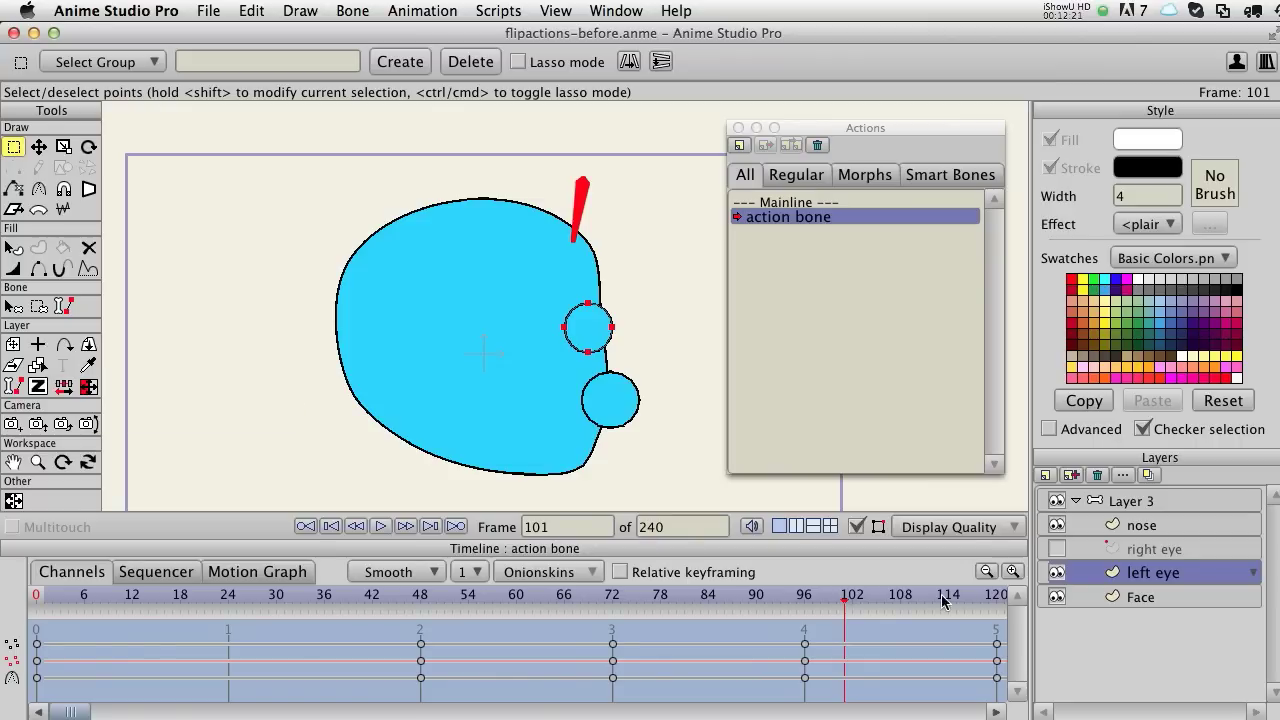
Copy the left eye layer's front-view keys from frame 0 and paste them at frame 192
scroll(867, 653, right, 5)
drag(493, 596, 780, 590)
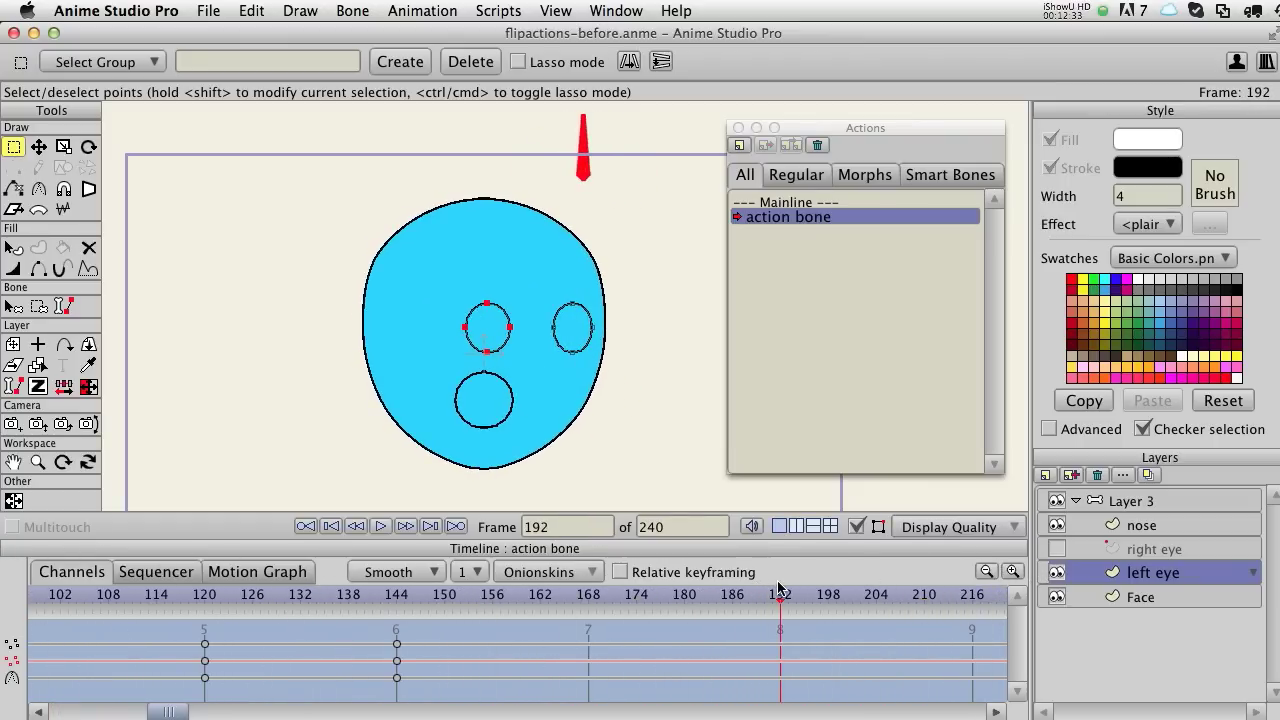
drag(170, 712, 8, 712)
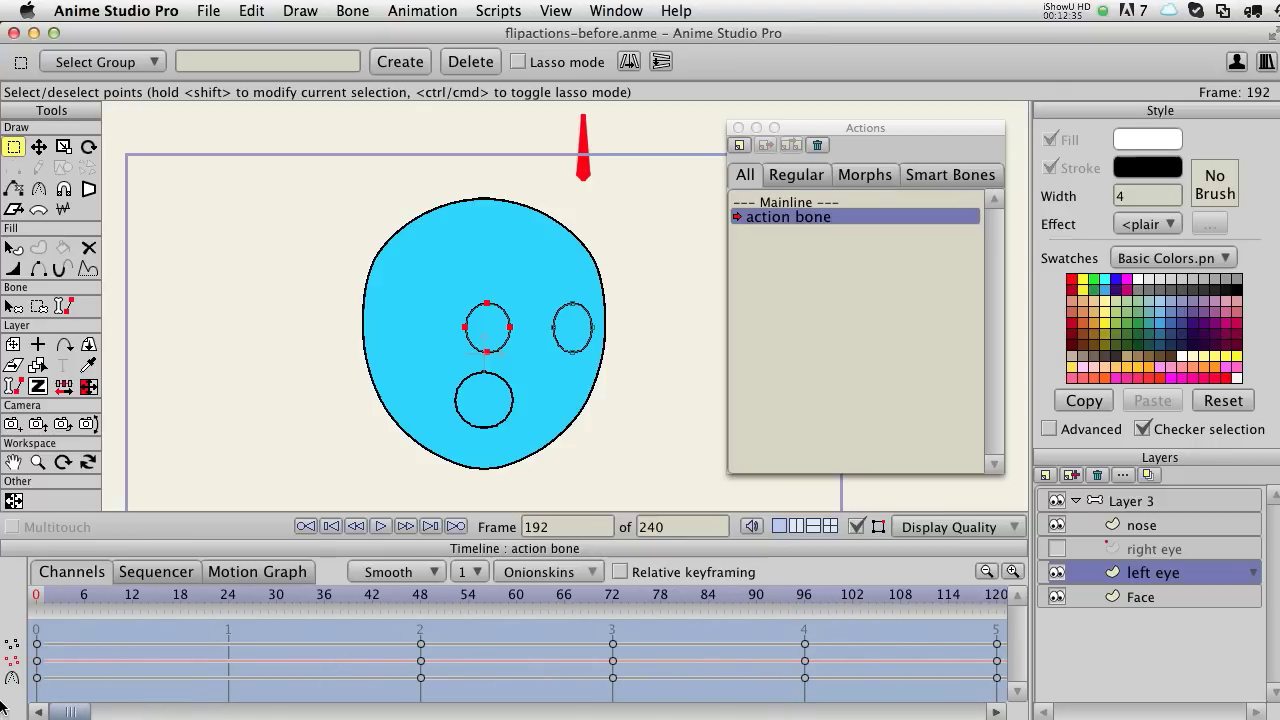
click(36, 644)
key(super+c)
key(super+v)
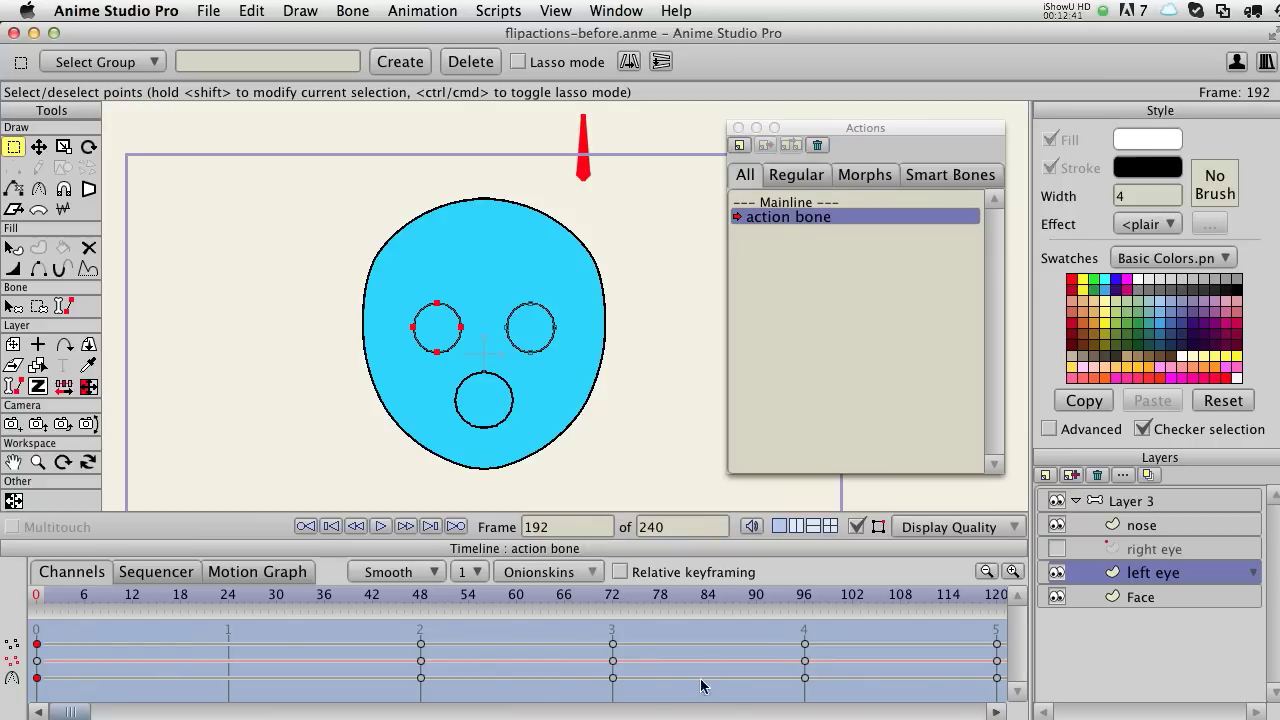
scroll(739, 637, right, 8)
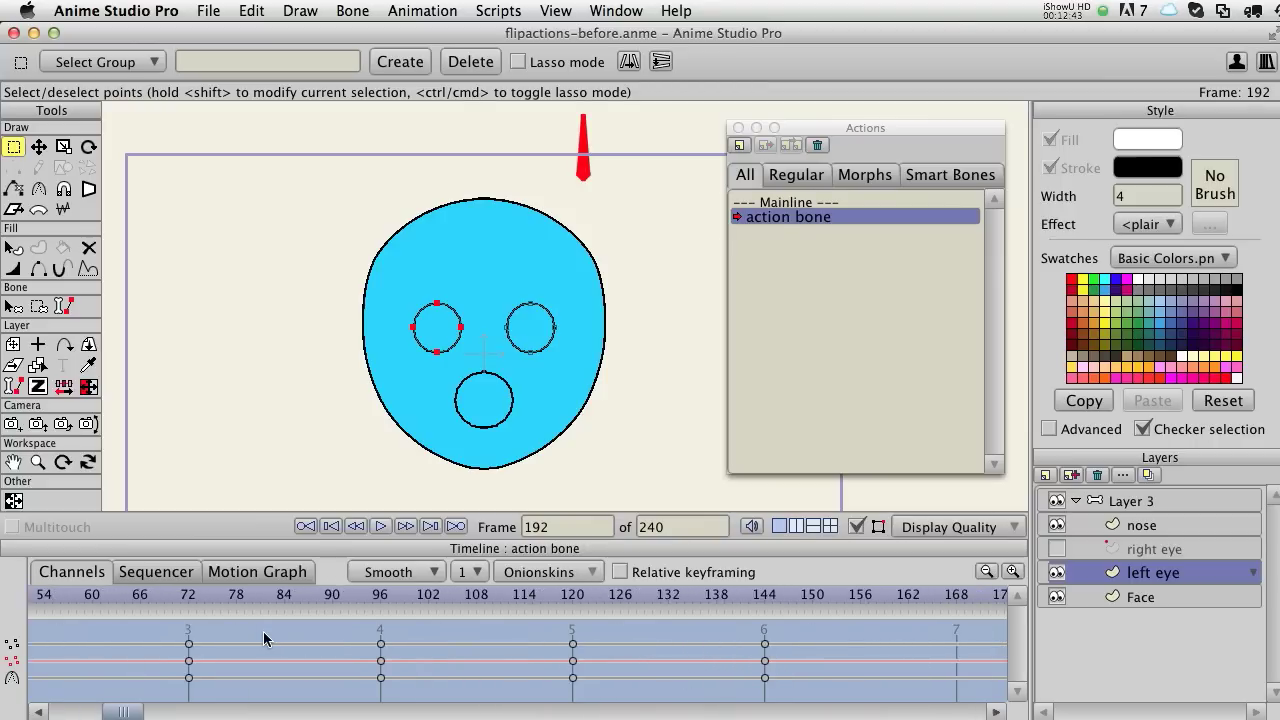
Scrub the action between frames 54 and 129 to examine how both eyes move, stopping at frame 120
drag(669, 601, 472, 600)
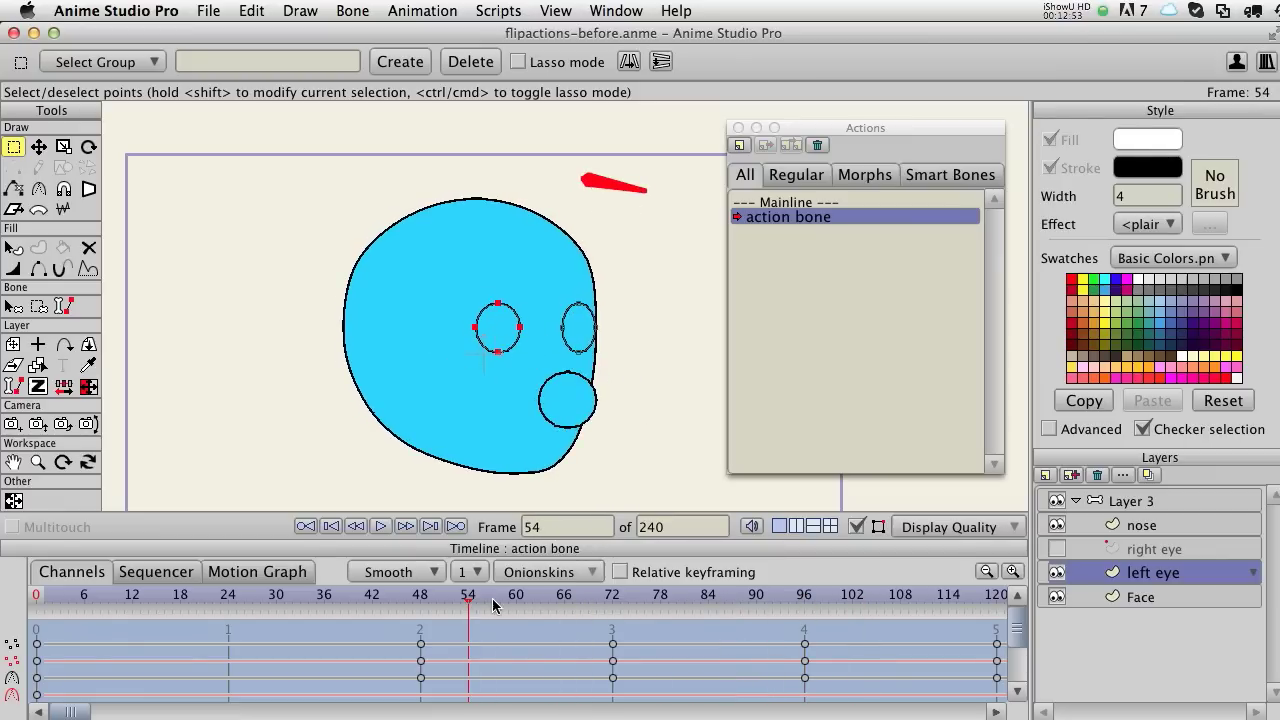
drag(485, 600, 916, 624)
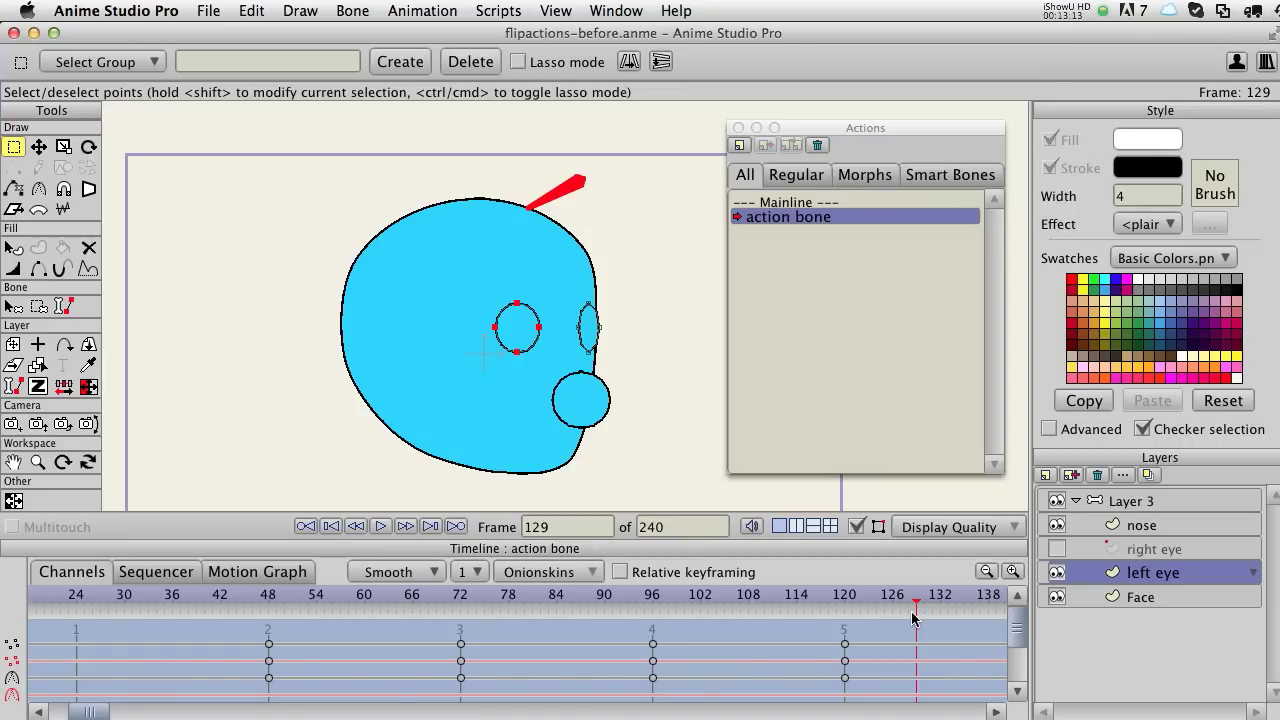
mouse_move(855, 603)
mouse_down()
mouse_move(632, 600)
mouse_move(860, 600)
mouse_move(848, 610)
mouse_up()
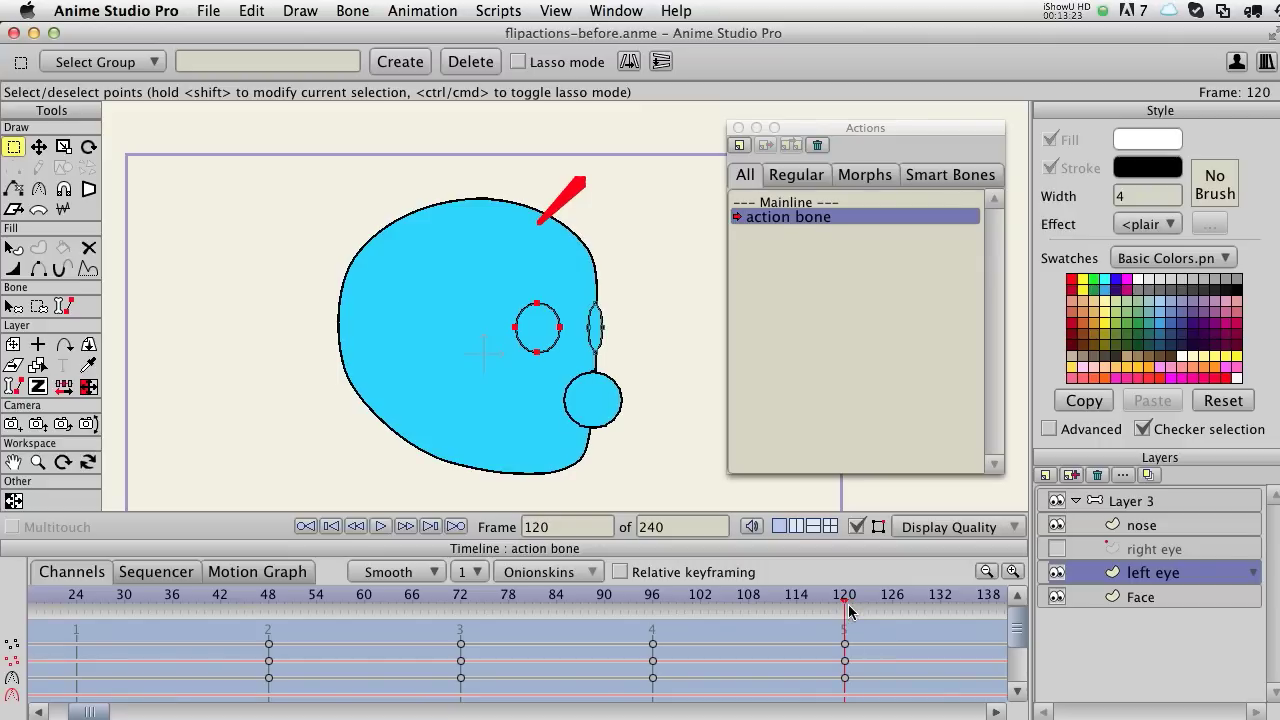
scroll(700, 652, right, 2)
scroll(397, 652, right, 2)
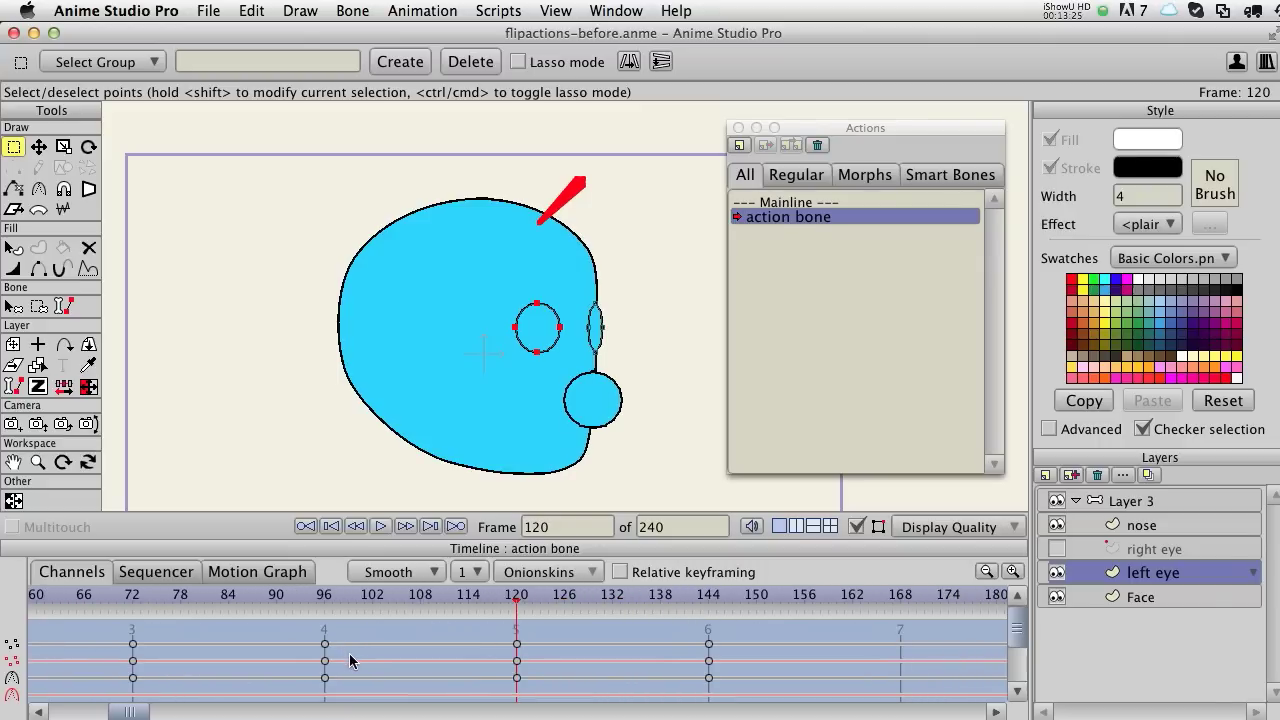
mouse_move(515, 597)
mouse_down()
mouse_move(630, 600)
mouse_move(305, 600)
mouse_move(524, 600)
mouse_move(549, 612)
mouse_move(516, 612)
mouse_move(707, 625)
mouse_move(428, 620)
mouse_move(518, 621)
mouse_up()
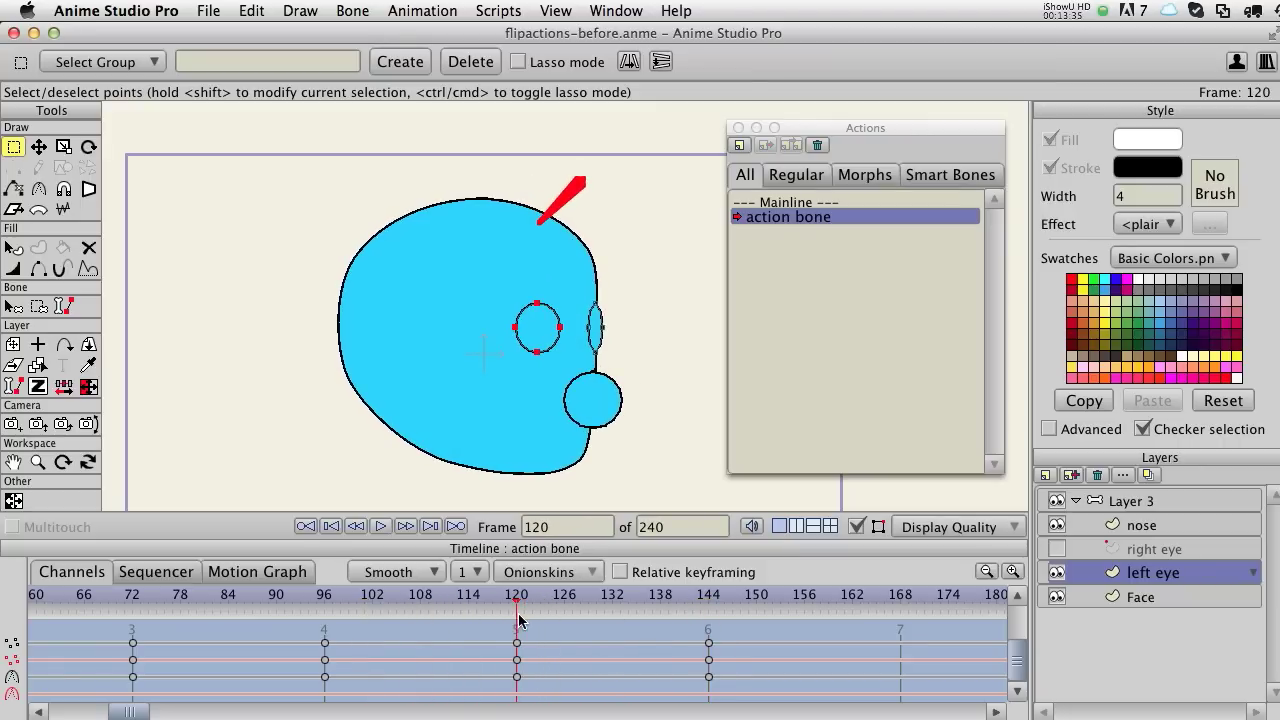
drag(520, 621, 692, 621)
drag(565, 627, 597, 624)
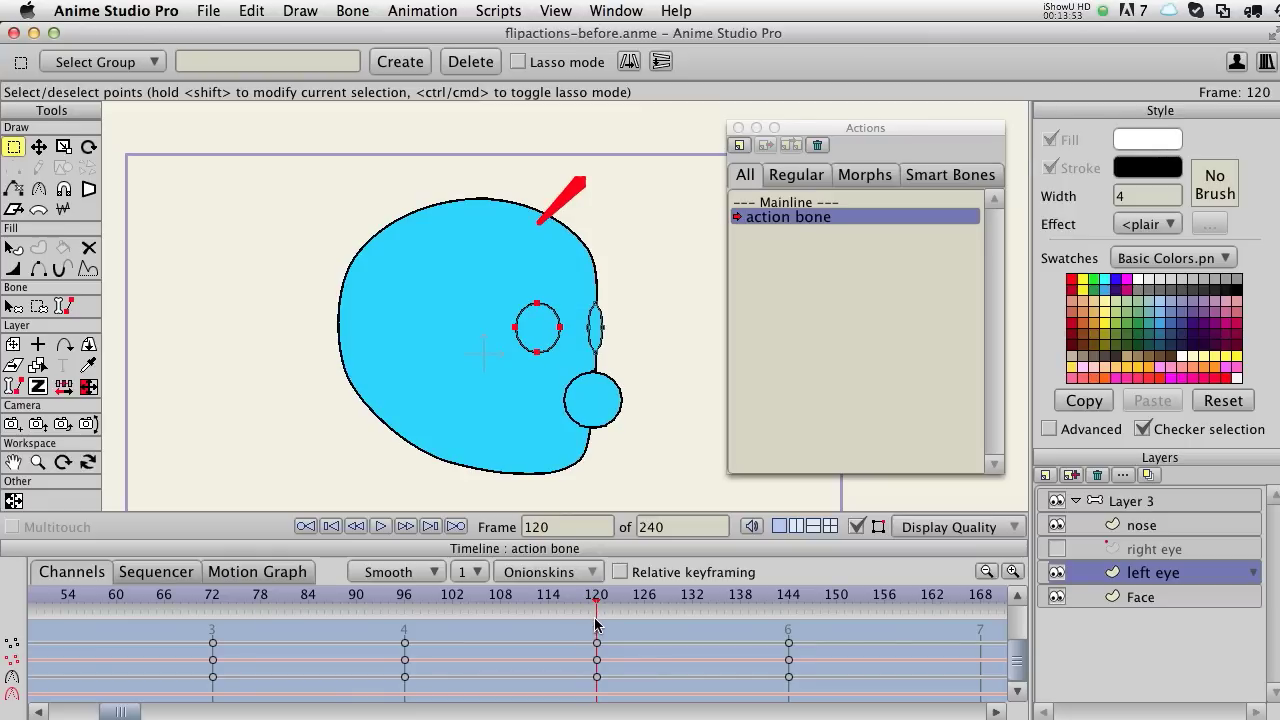
Examine each eye's shape at frame 120 and select all points of both eyes
key(super+a)
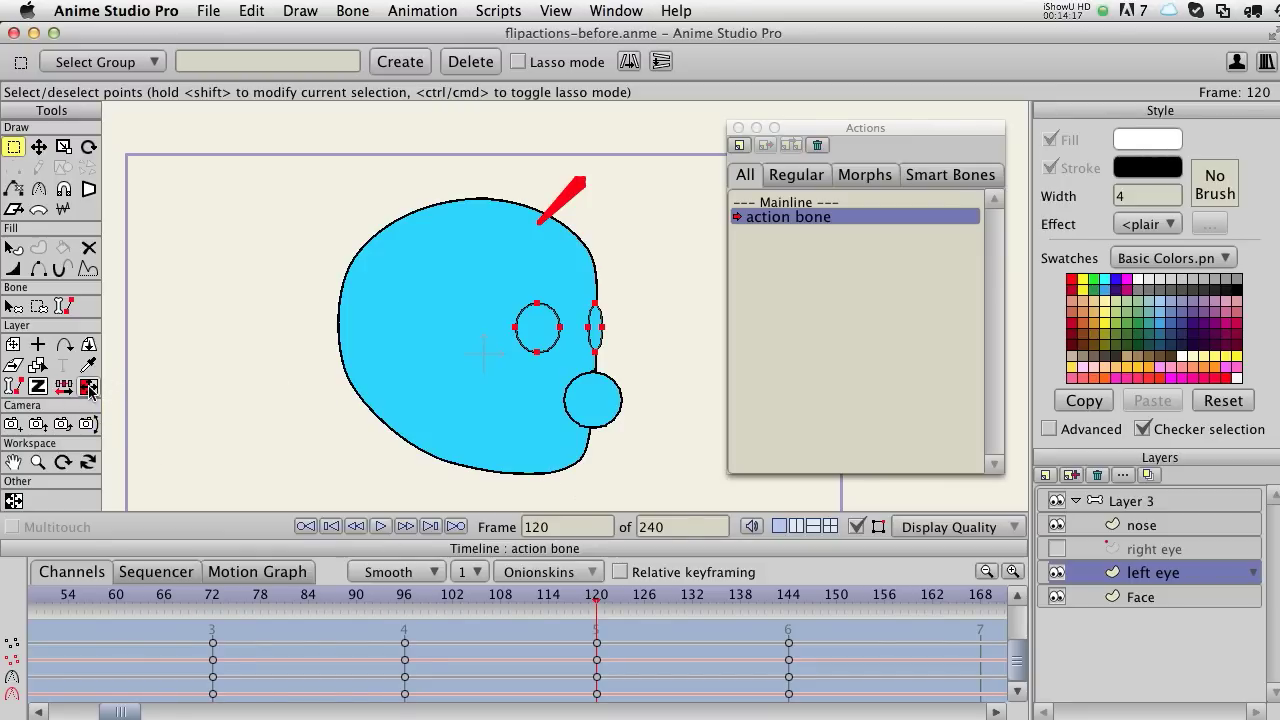
mouse_move(580, 592)
mouse_down()
mouse_move(405, 594)
mouse_move(600, 598)
mouse_up()
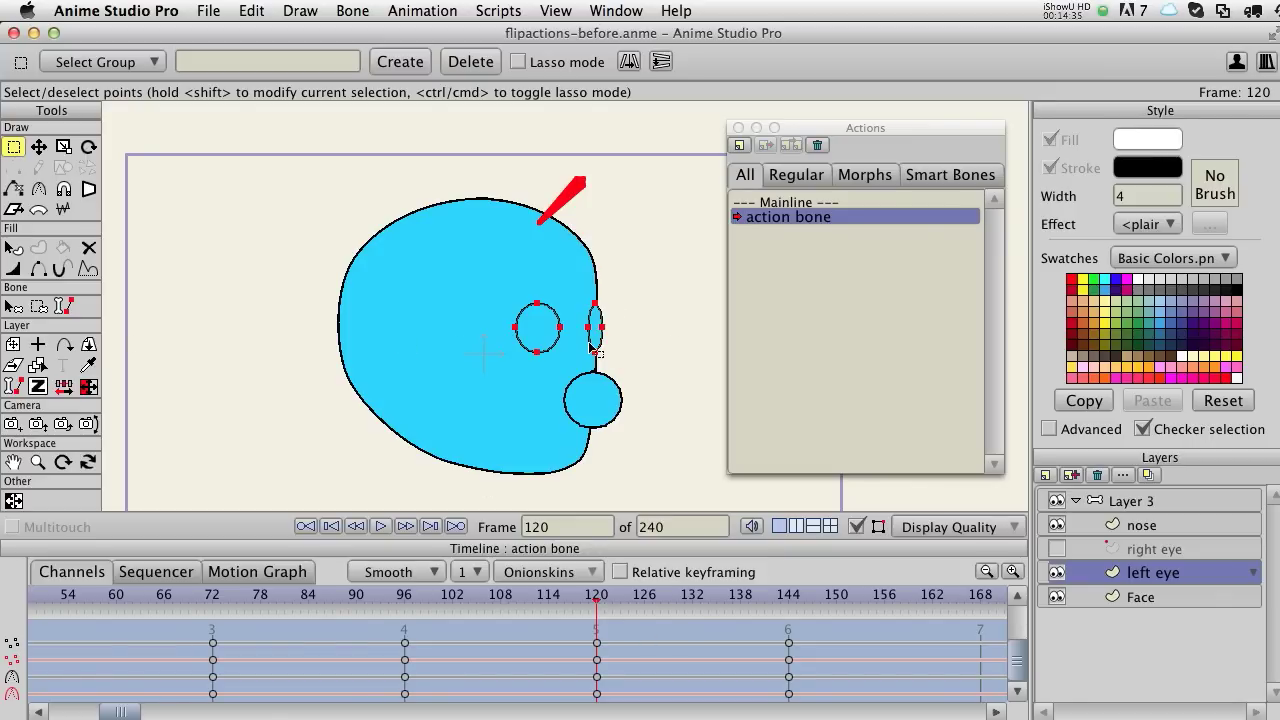
drag(504, 300, 578, 378)
drag(562, 597, 597, 605)
mouse_move(596, 601)
mouse_down()
mouse_move(444, 601)
mouse_move(600, 604)
mouse_up()
key(super+a)
Compare the eyes at frame 0 with those at frame 120, and run Flip Symmetrical on the selected eye points at frame 120
drag(120, 712, 30, 712)
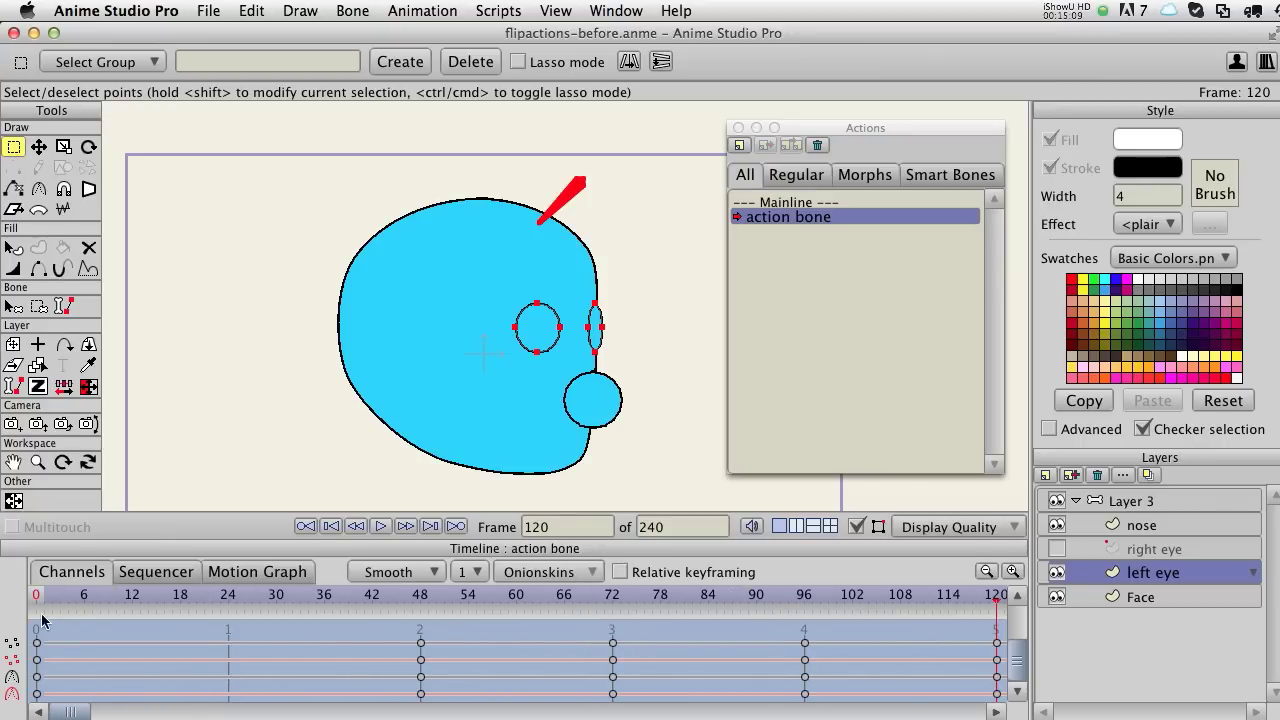
click(37, 600)
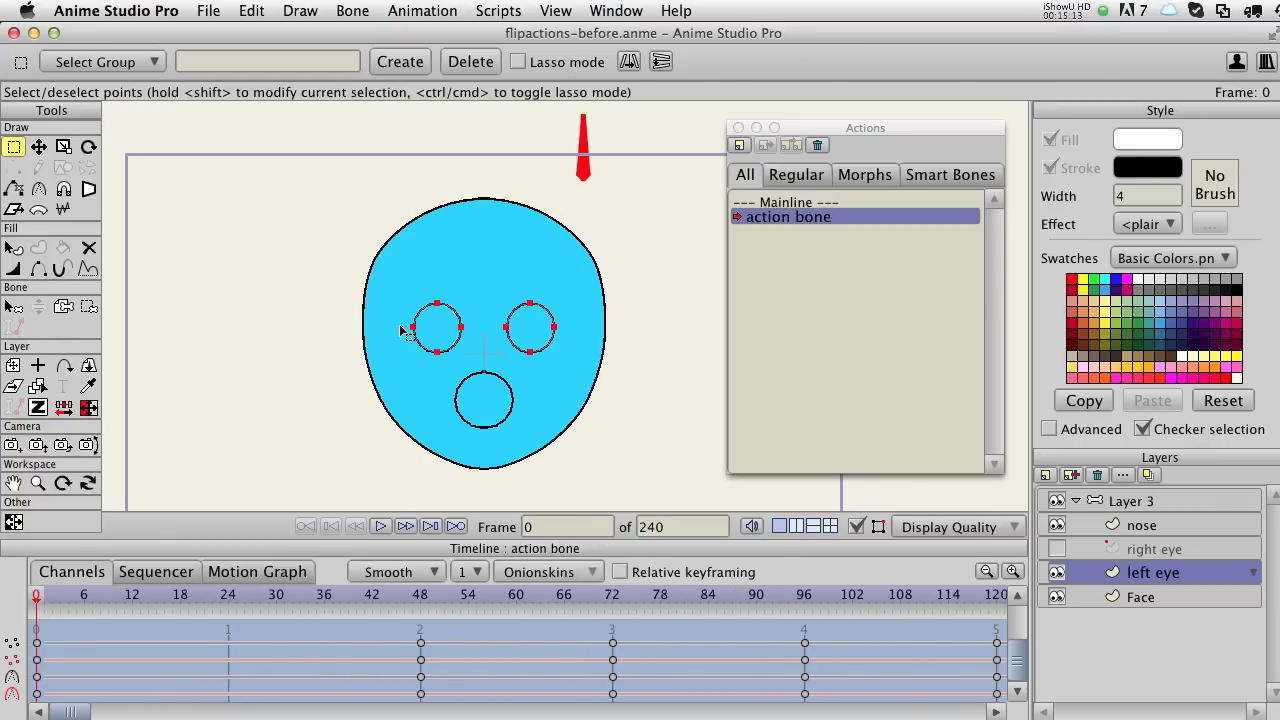
drag(238, 598, 788, 632)
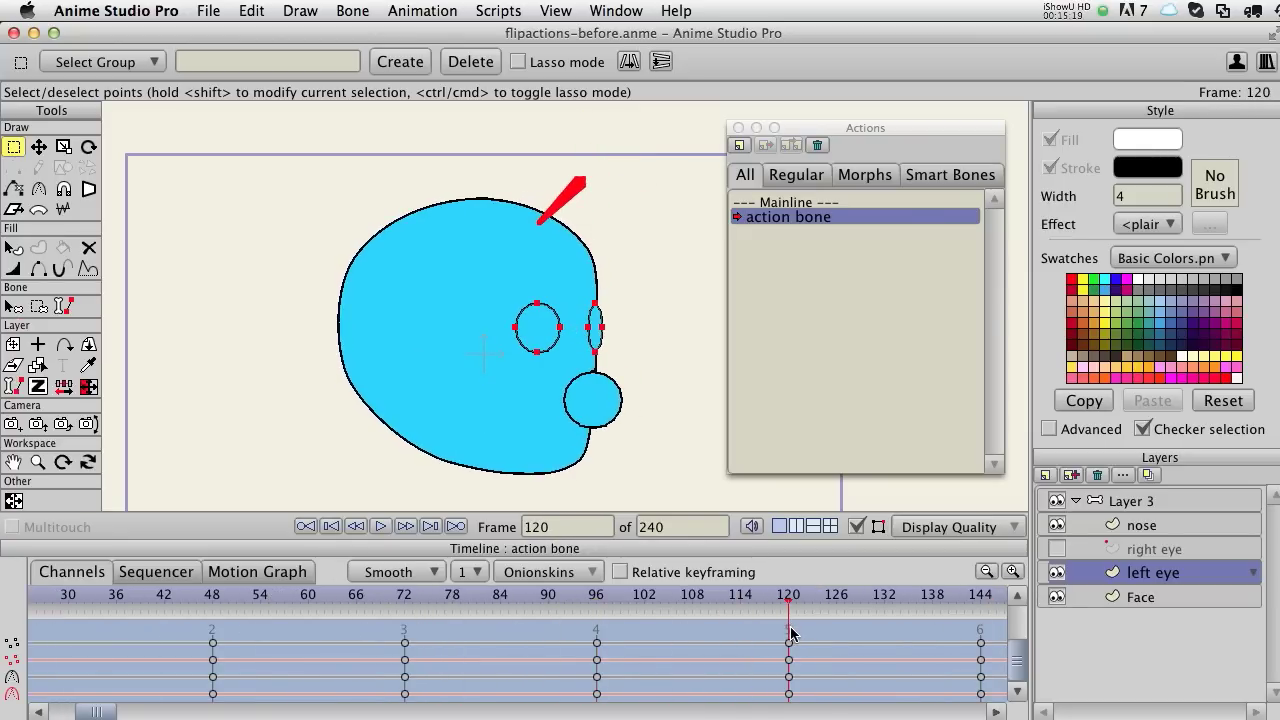
drag(638, 634, 447, 634)
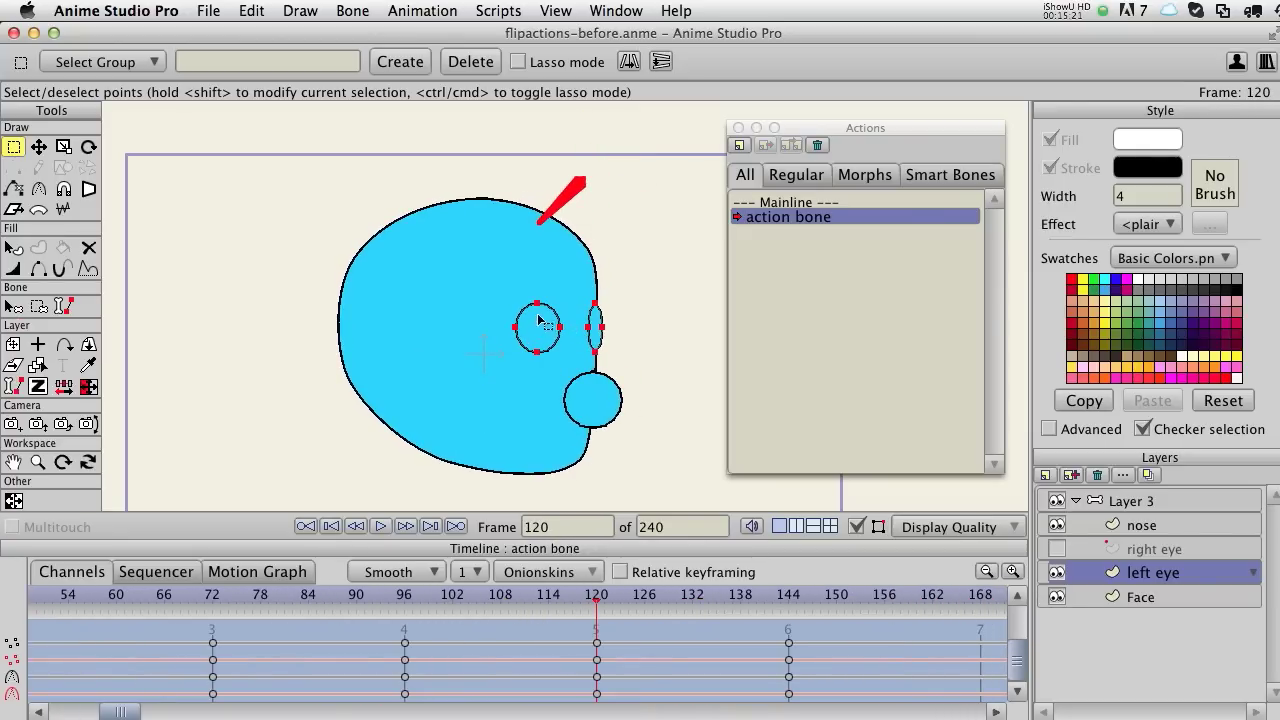
click(89, 388)
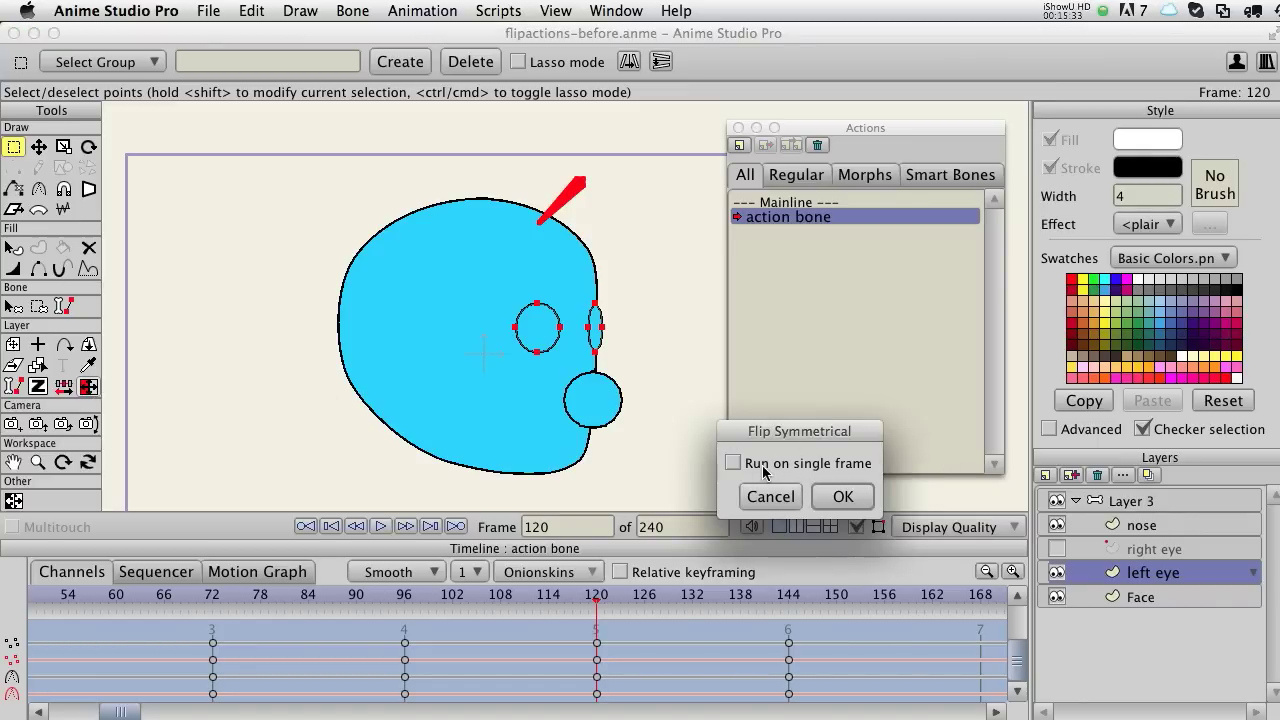
click(843, 497)
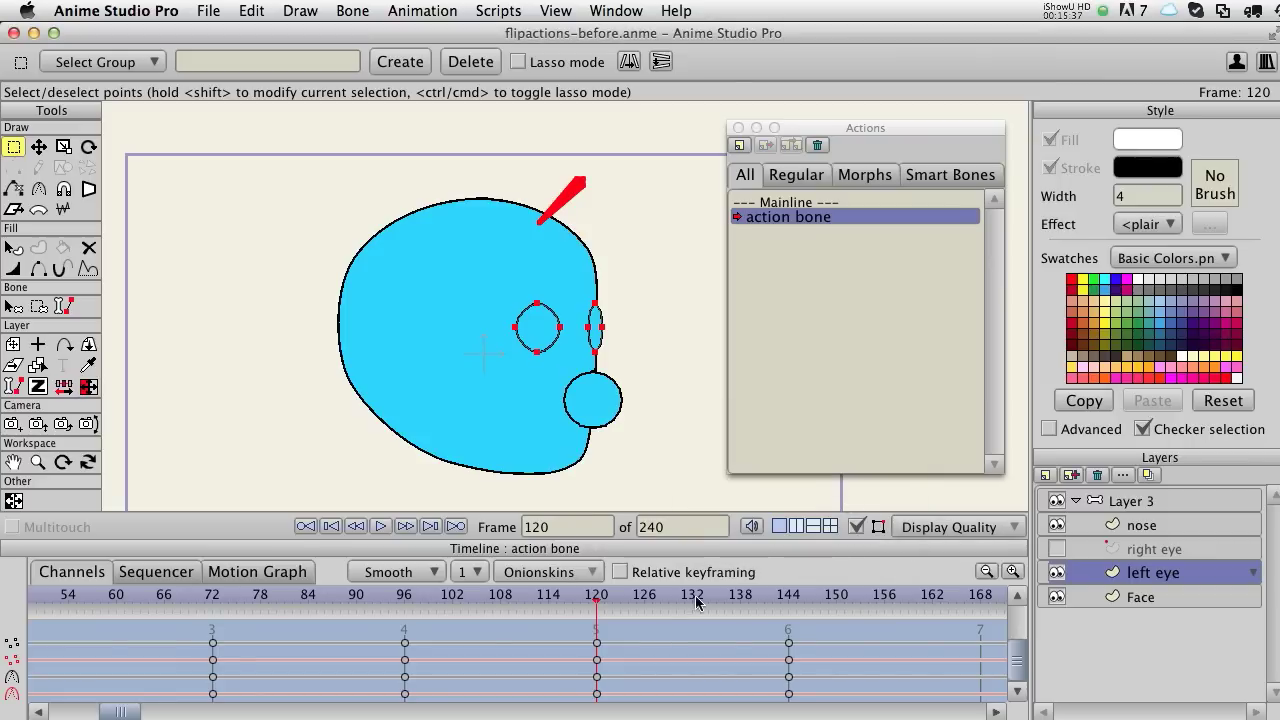
Run Flip Symmetrical on a single frame for the selected points of both eyes at frames 144 and 192
mouse_move(597, 605)
mouse_down()
mouse_move(387, 598)
mouse_move(607, 598)
mouse_move(372, 600)
mouse_move(596, 612)
mouse_up()
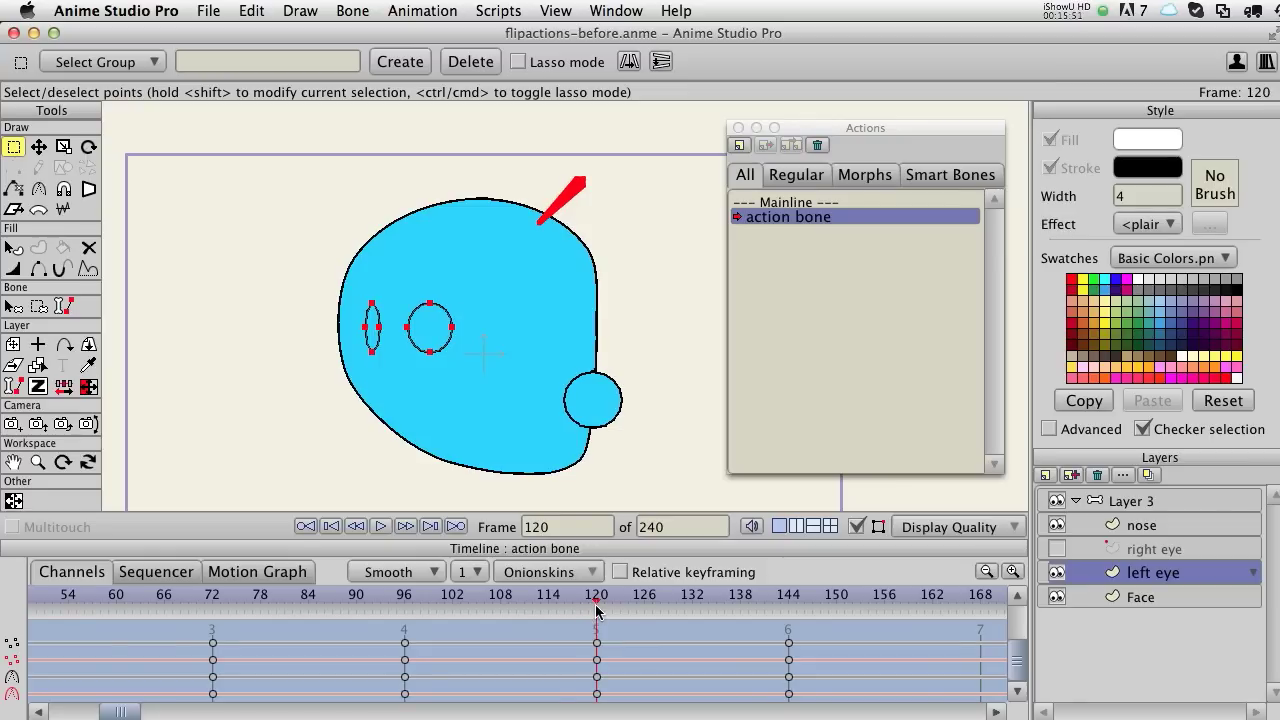
mouse_move(600, 607)
mouse_down()
mouse_move(790, 606)
mouse_move(604, 604)
mouse_up()
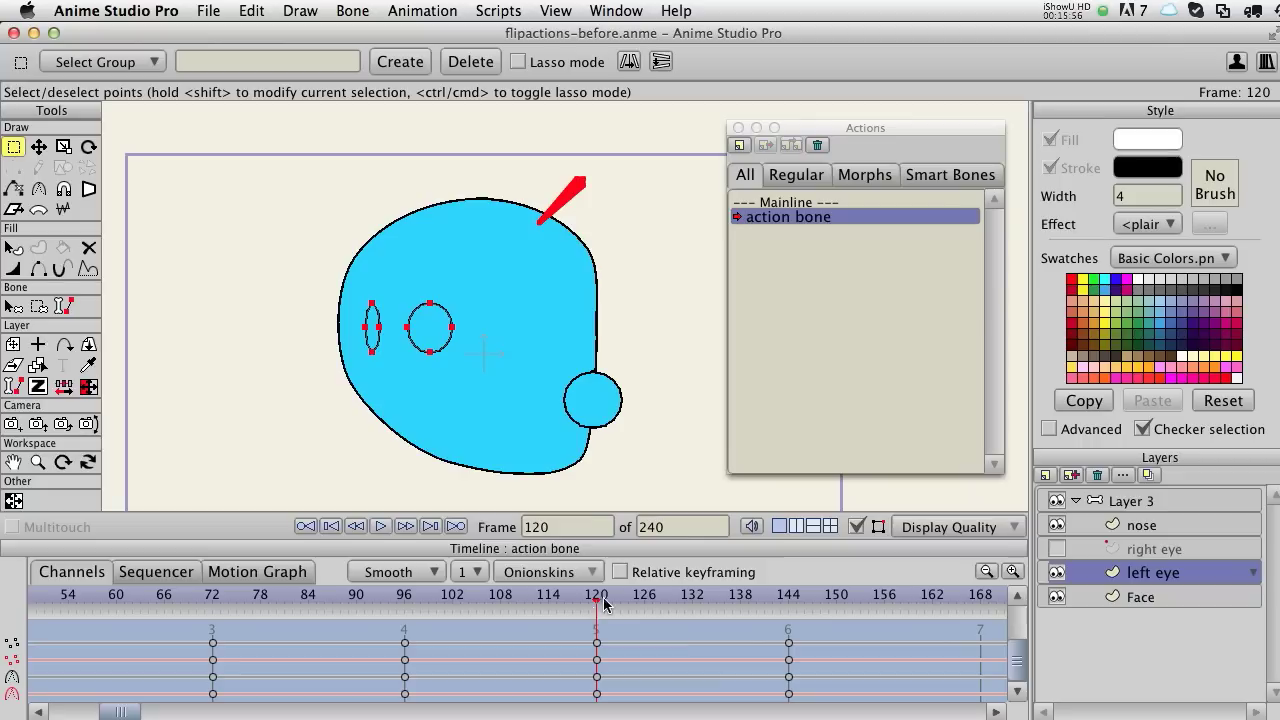
click(455, 527)
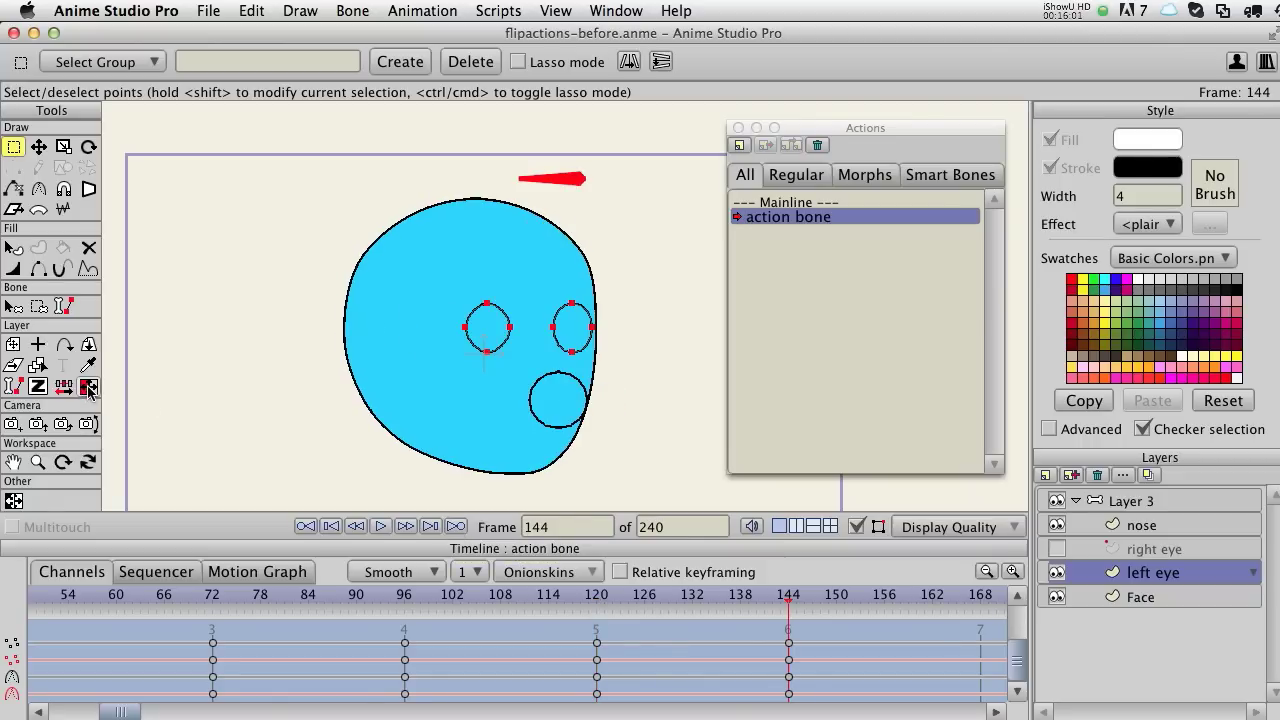
click(89, 390)
click(841, 502)
click(456, 527)
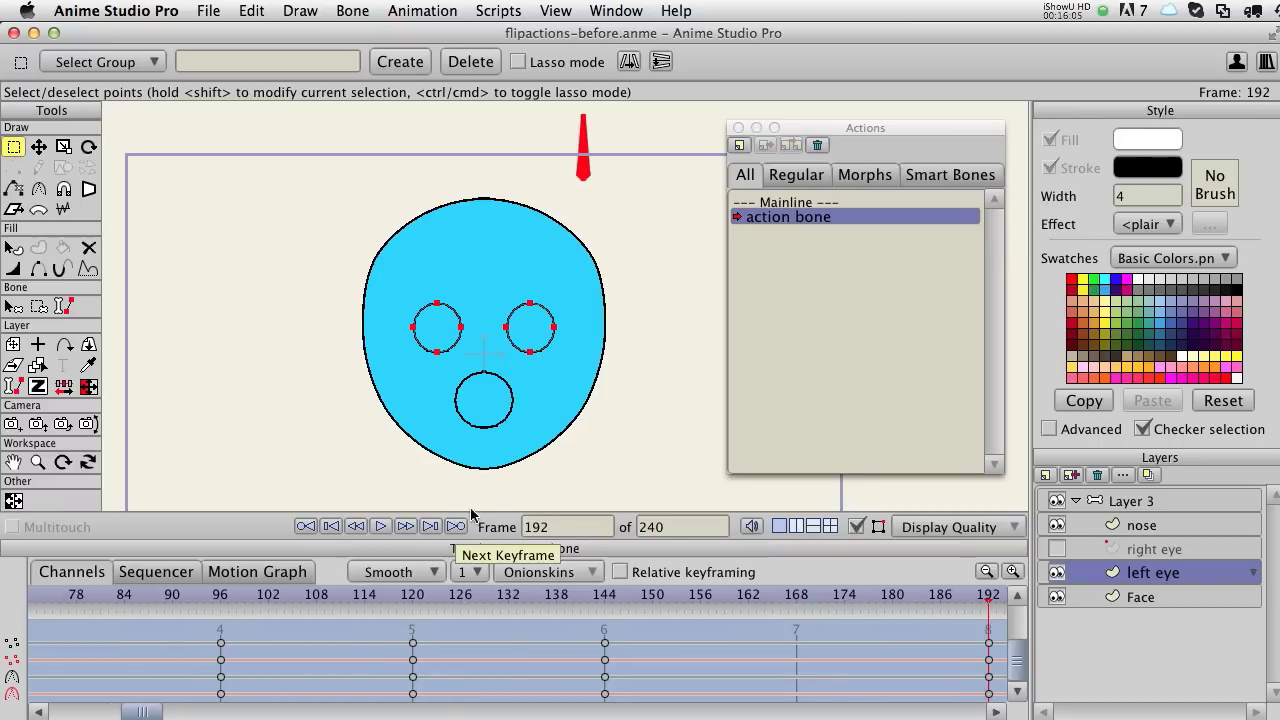
click(89, 387)
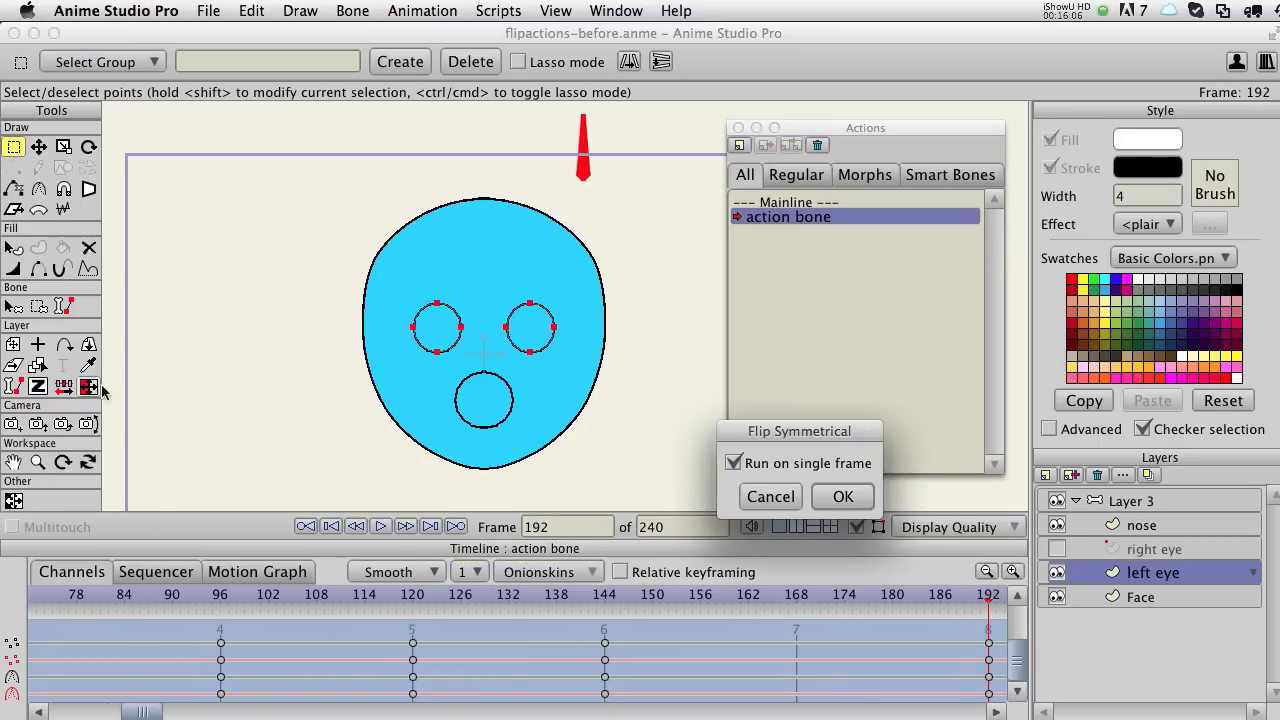
click(843, 495)
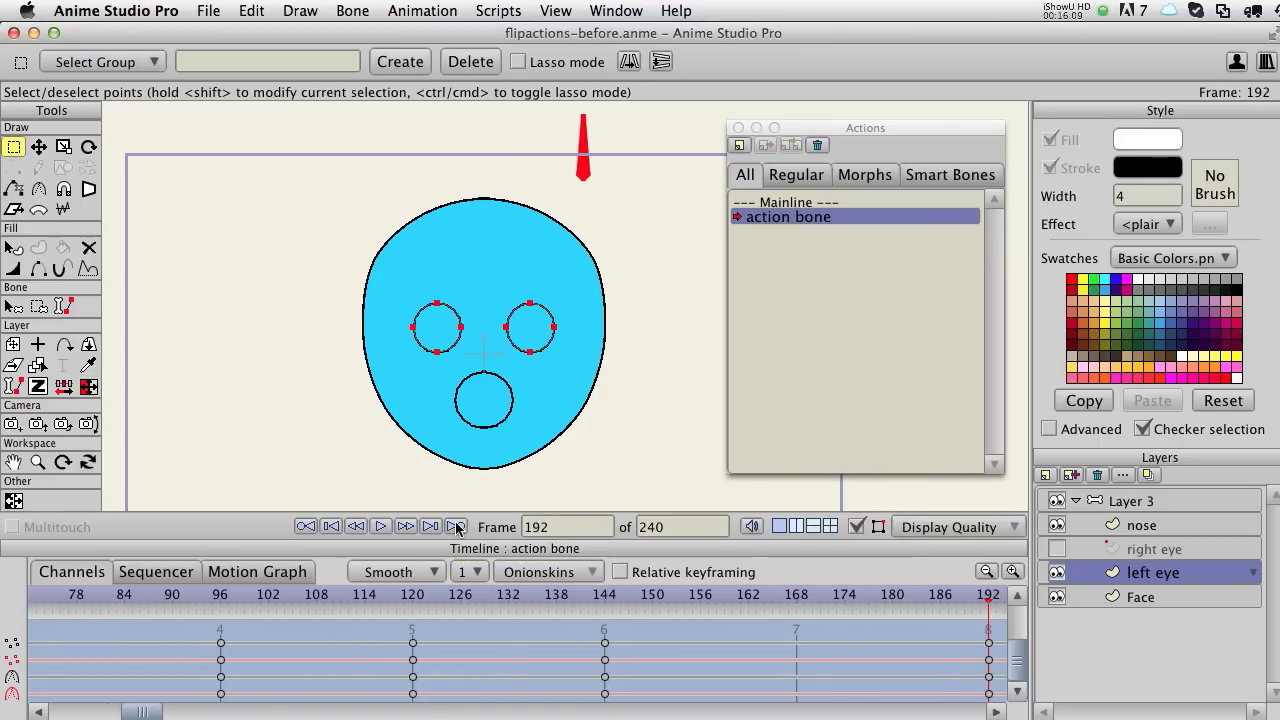
Scrub the action back and forth through the head turn to examine the flipped eyes' motion, stopping at frame 120
scroll(773, 668, right, 8)
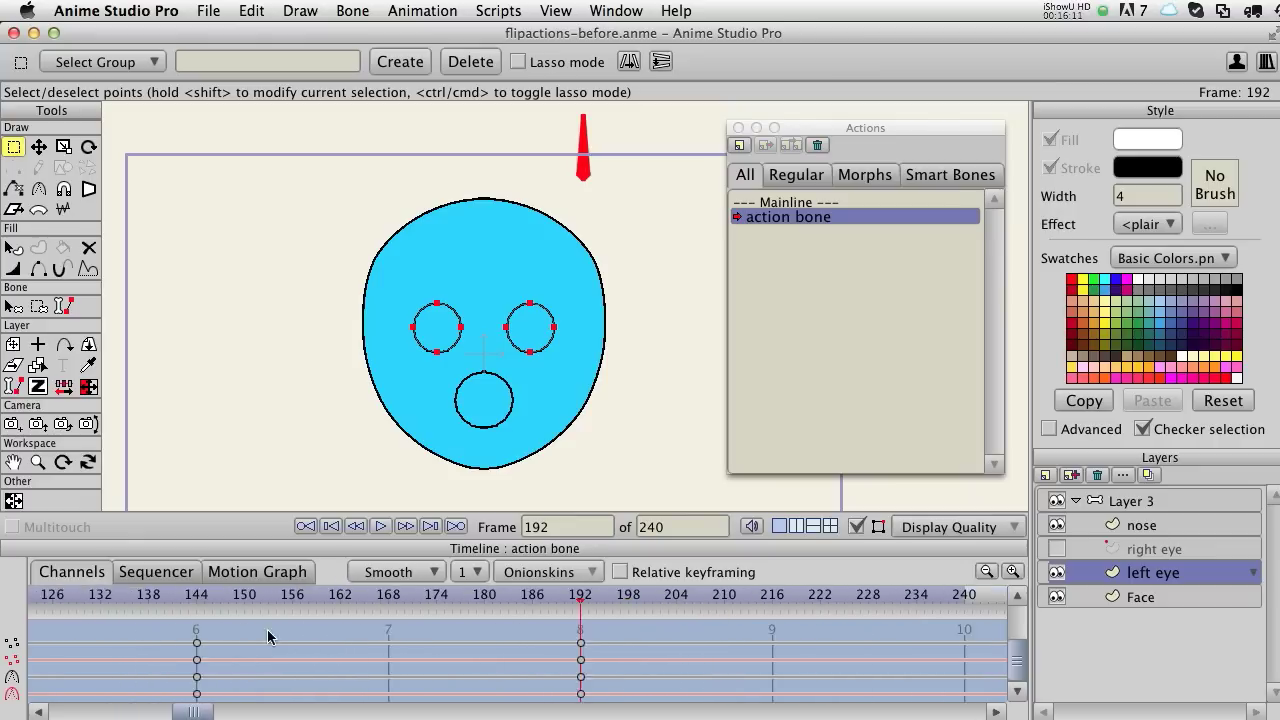
scroll(344, 643, left, 12)
scroll(480, 640, left, 1)
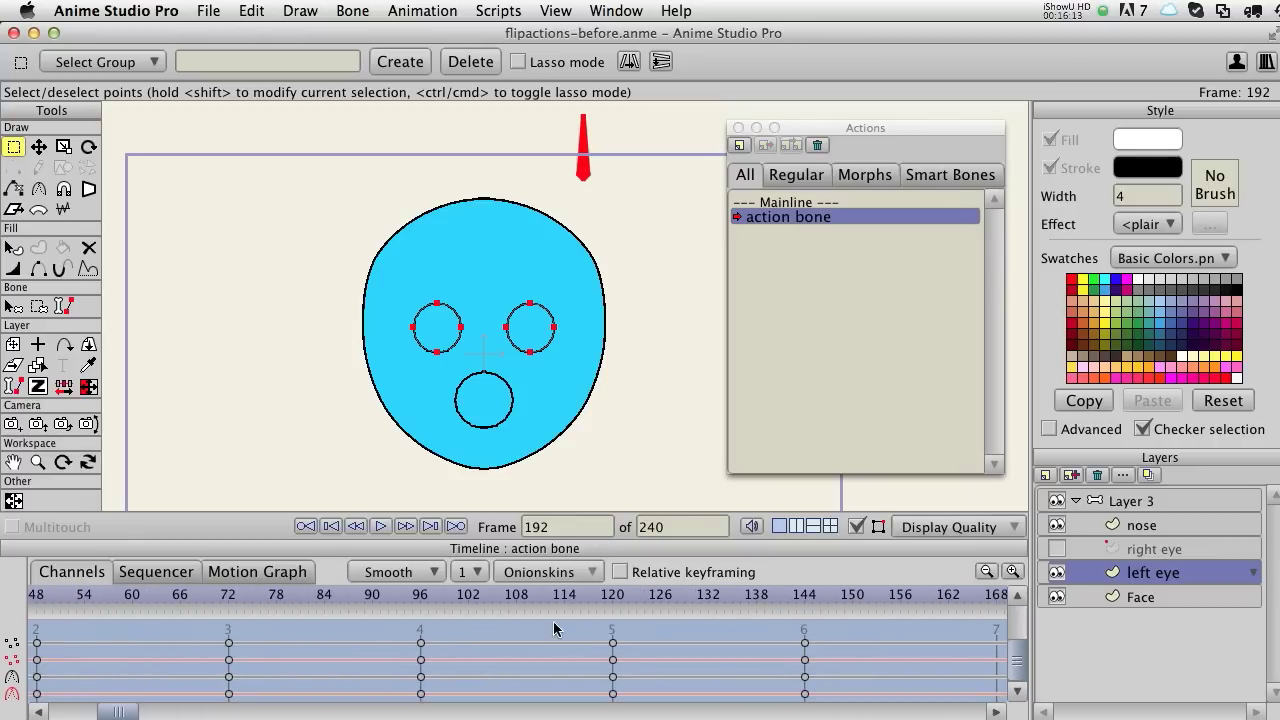
drag(815, 593, 20, 590)
drag(340, 594, 828, 595)
scroll(640, 643, right, 5)
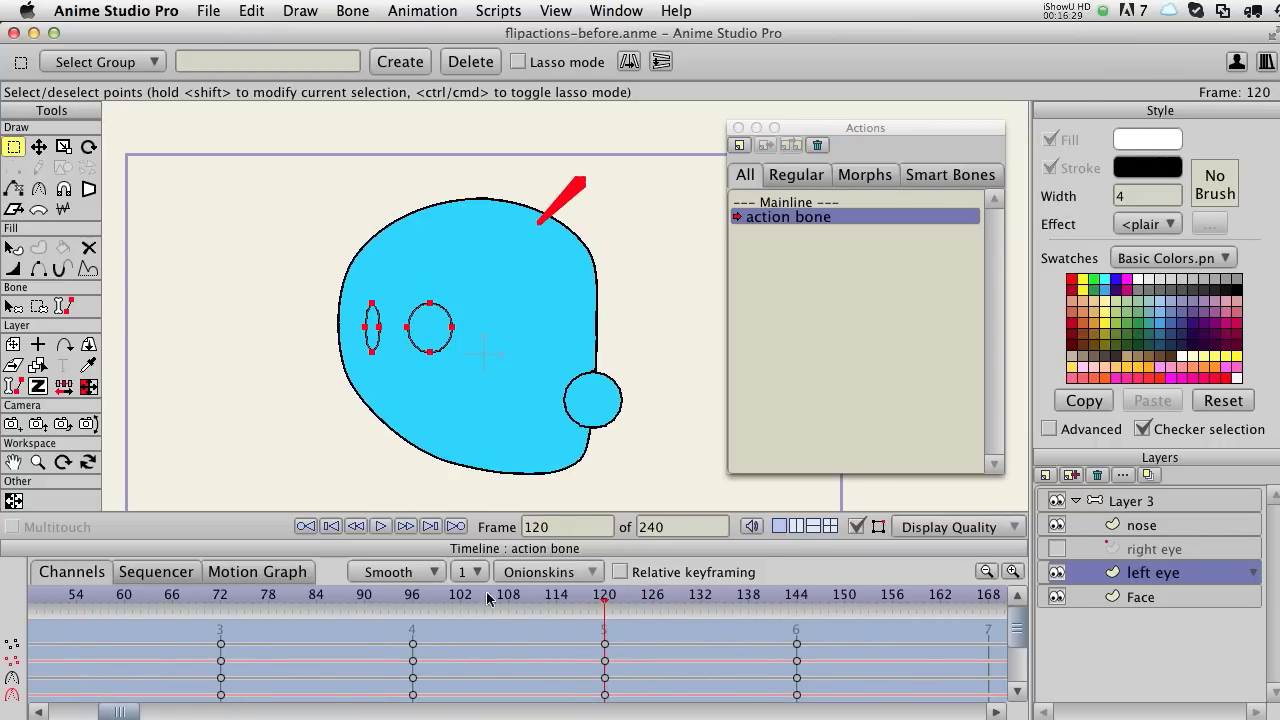
At frame 120, set the wider eye's X position to 0.2708 and the narrow outer eye's X position to 0.5591
drag(461, 278, 395, 362)
key(t)
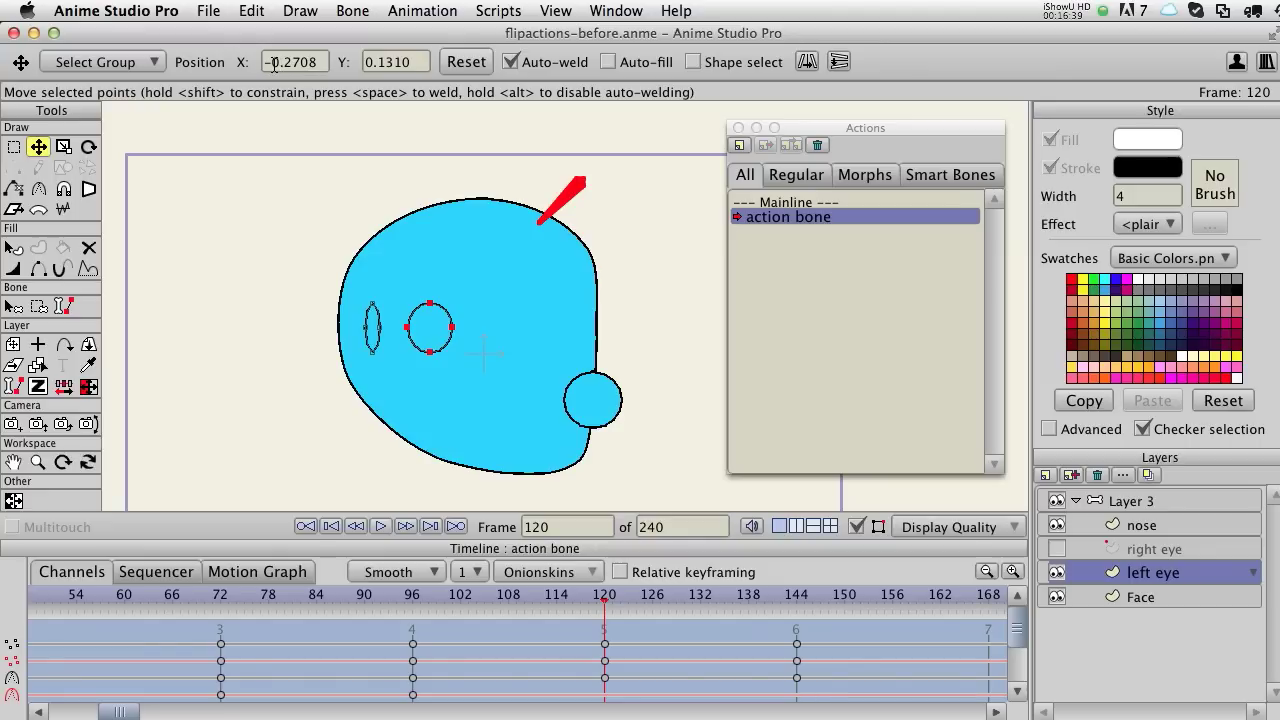
click(273, 63)
key(BackSpace)
key(Return)
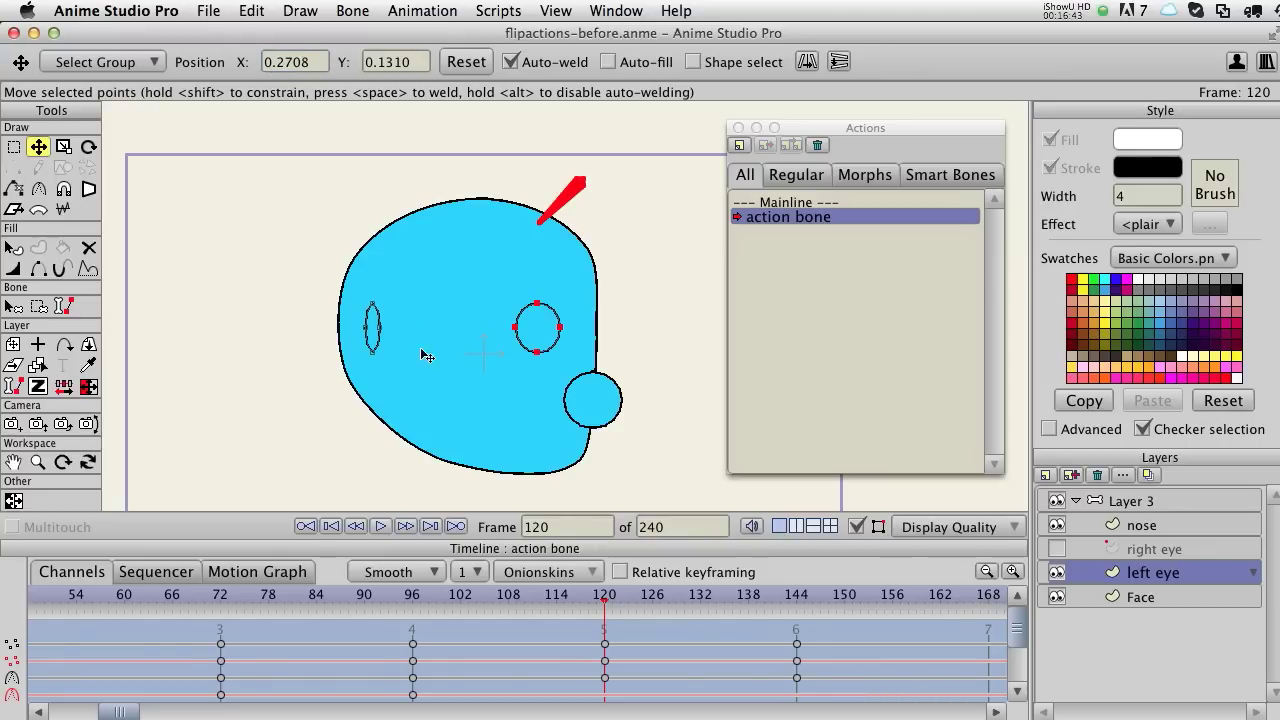
click(382, 336)
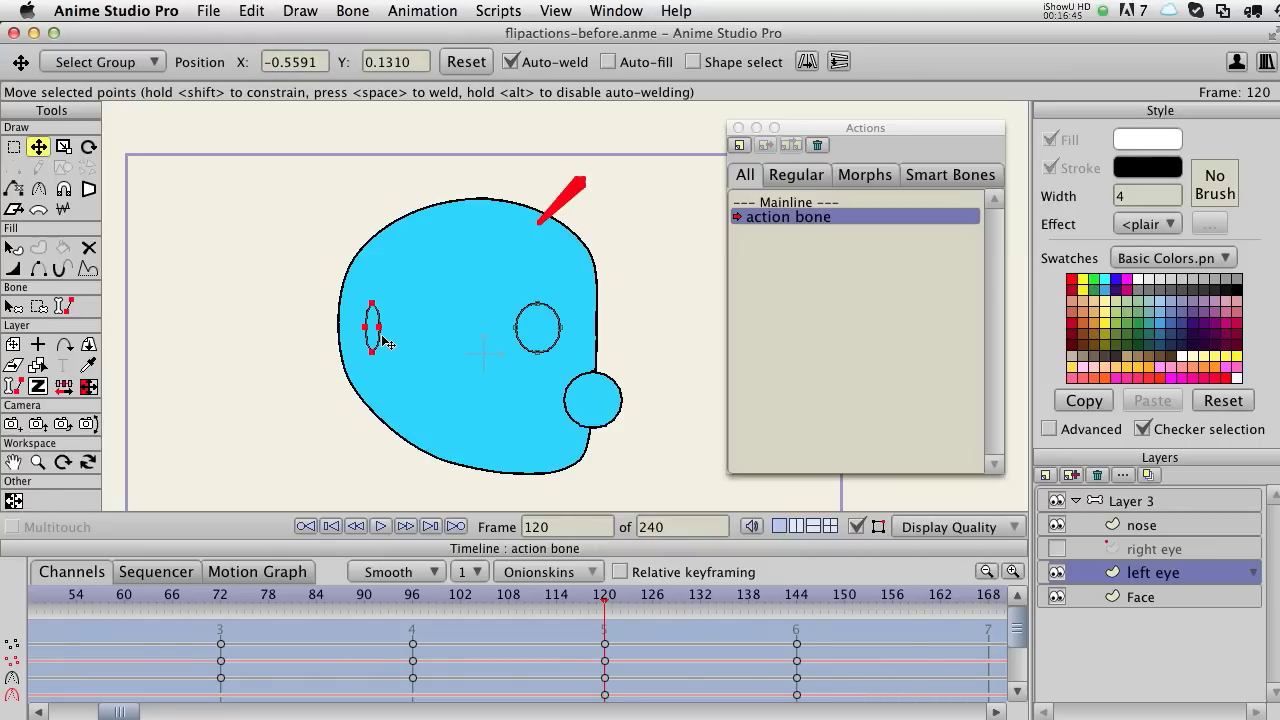
click(270, 62)
key(BackSpace)
key(Return)
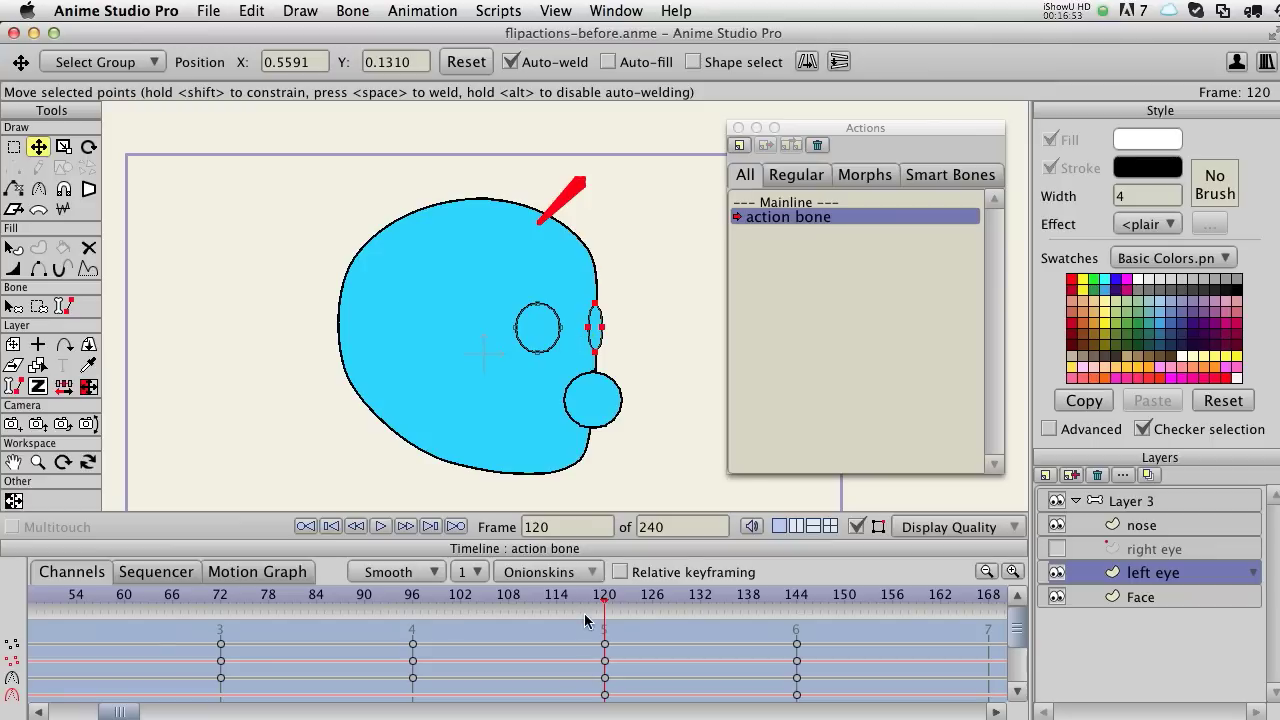
At frame 144, set the outer eye's X position to 0.4452 and the inner eye's X position to 0.0197
drag(592, 594, 797, 606)
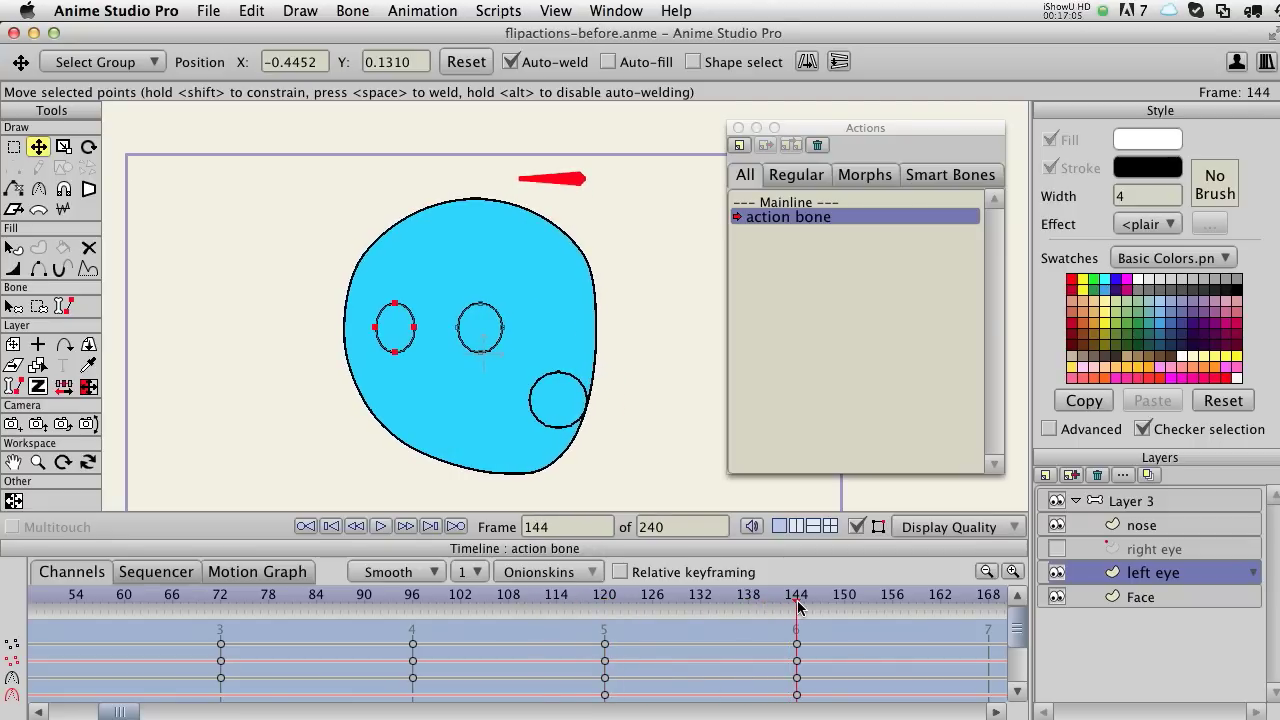
click(270, 63)
key(BackSpace)
key(Return)
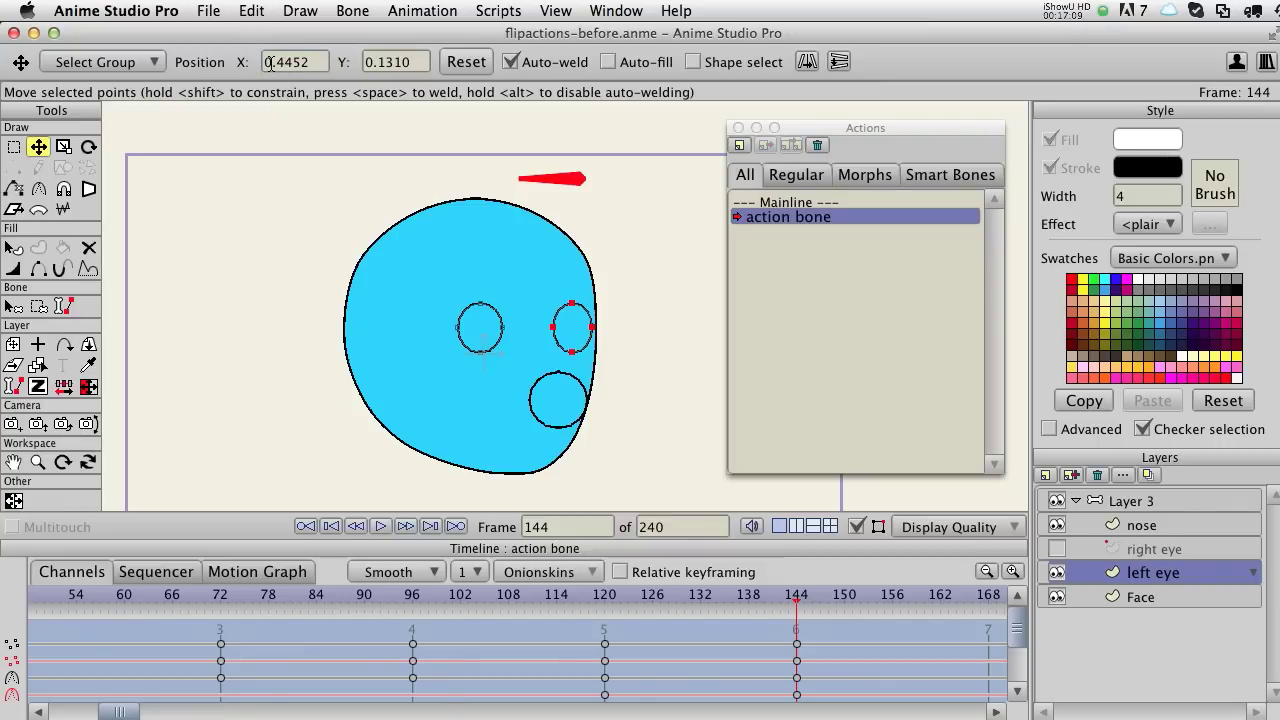
click(502, 353)
click(272, 63)
key(BackSpace)
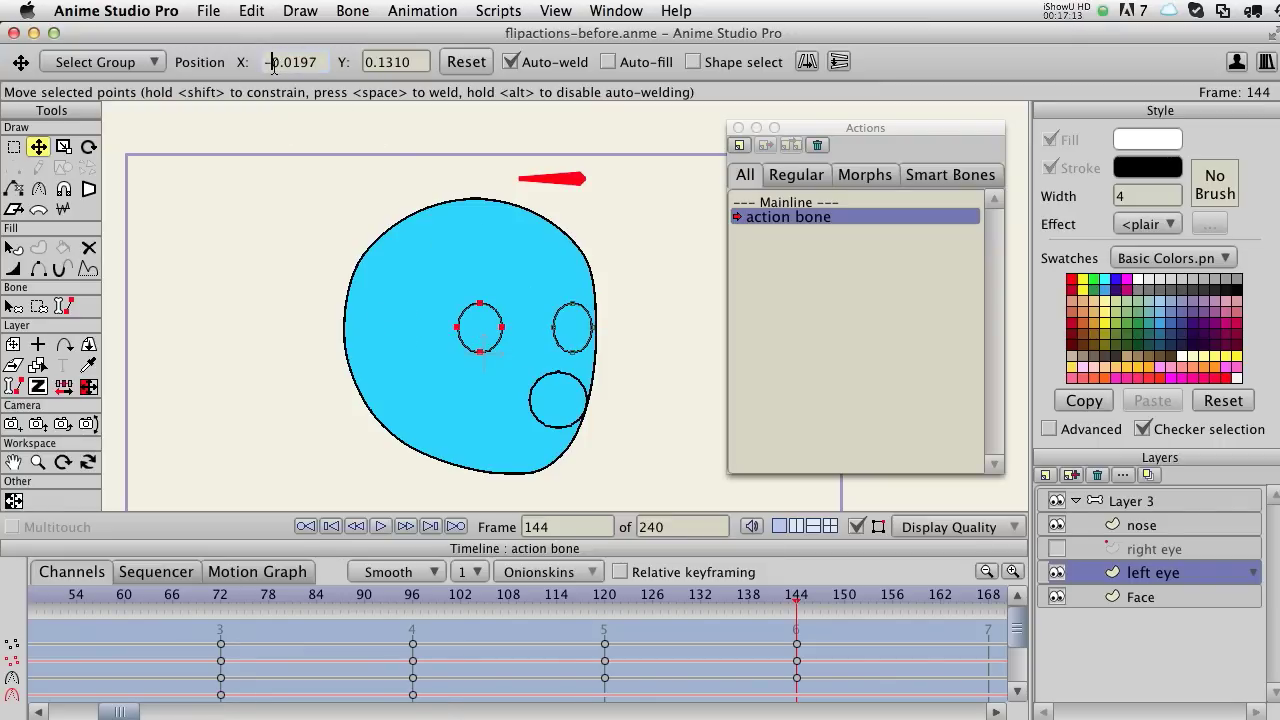
key(Return)
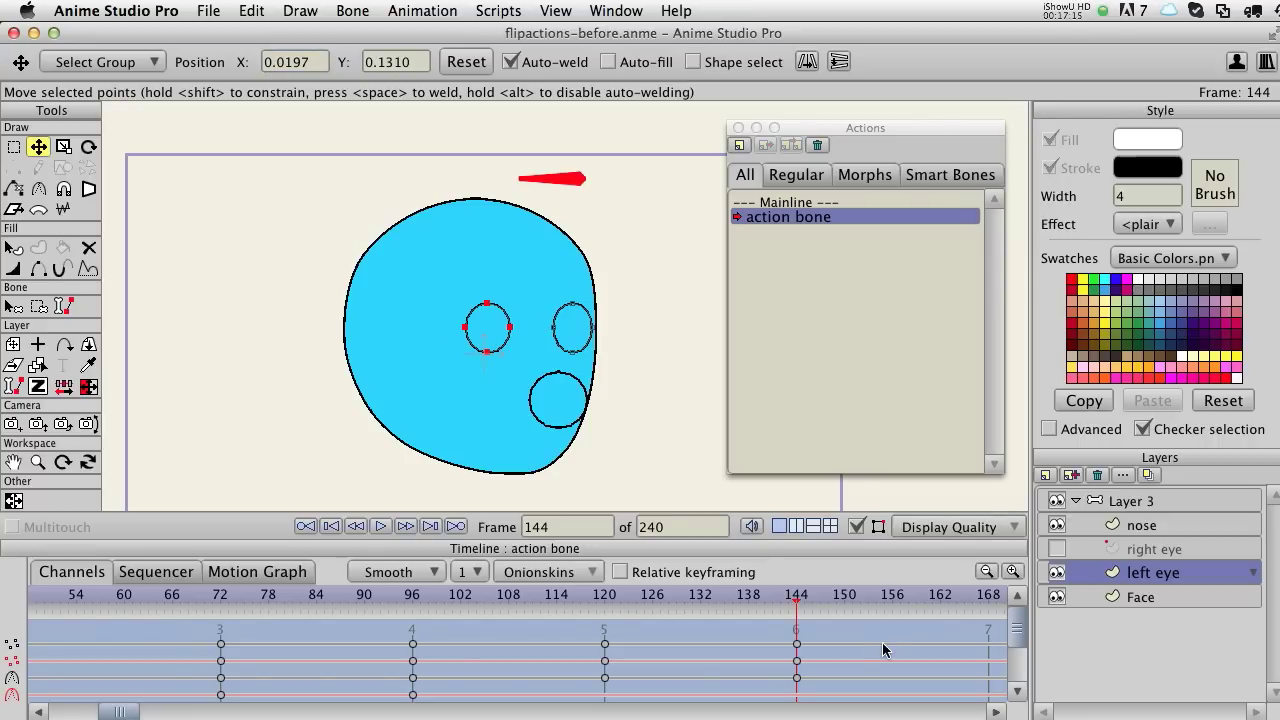
At frame 192, swap the eyes by setting the selected eye's X position to -0.2340 and the other eye's to 0.2340
scroll(878, 648, right, 5)
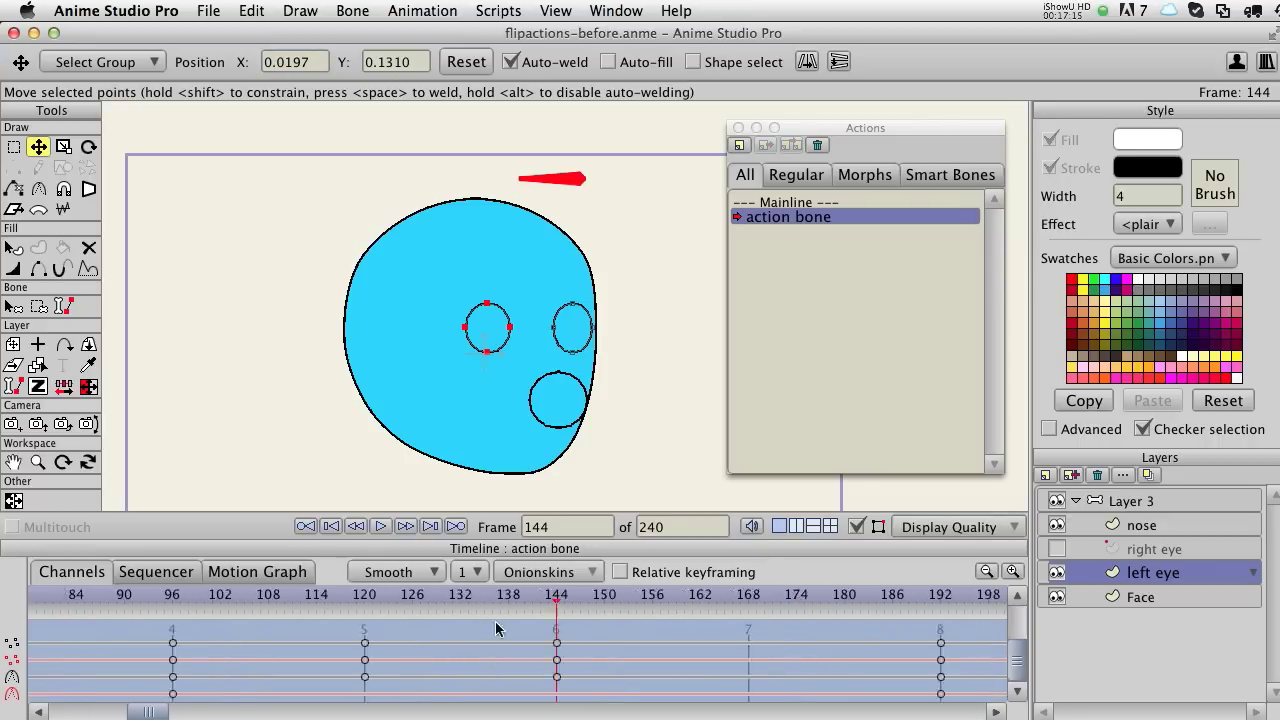
click(455, 526)
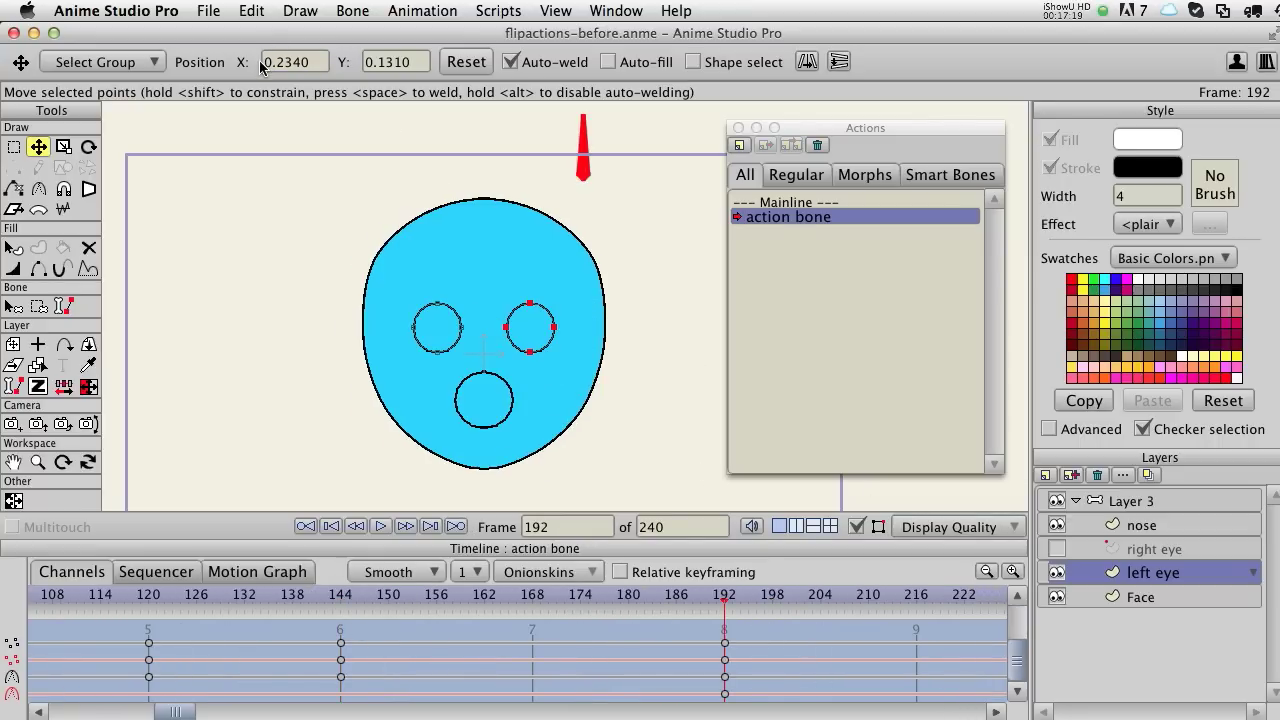
text(-)
key(Return)
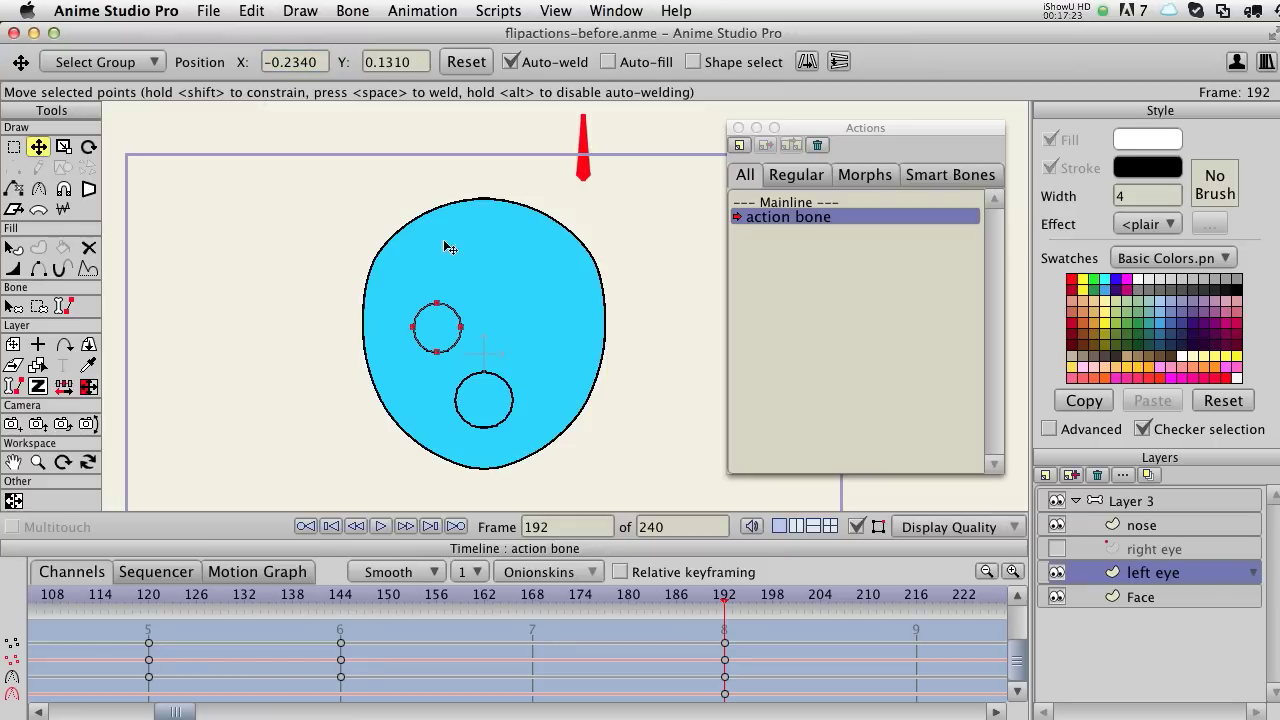
key(super+a)
click(276, 62)
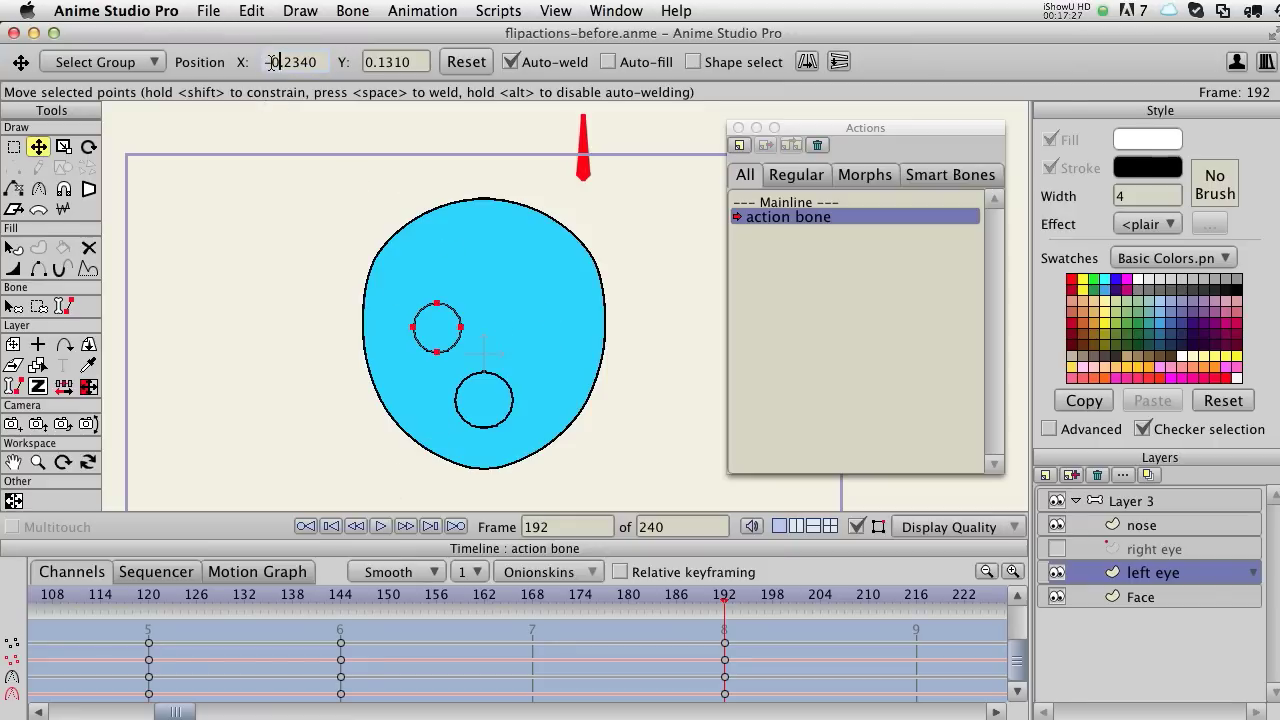
key(BackSpace)
key(Return)
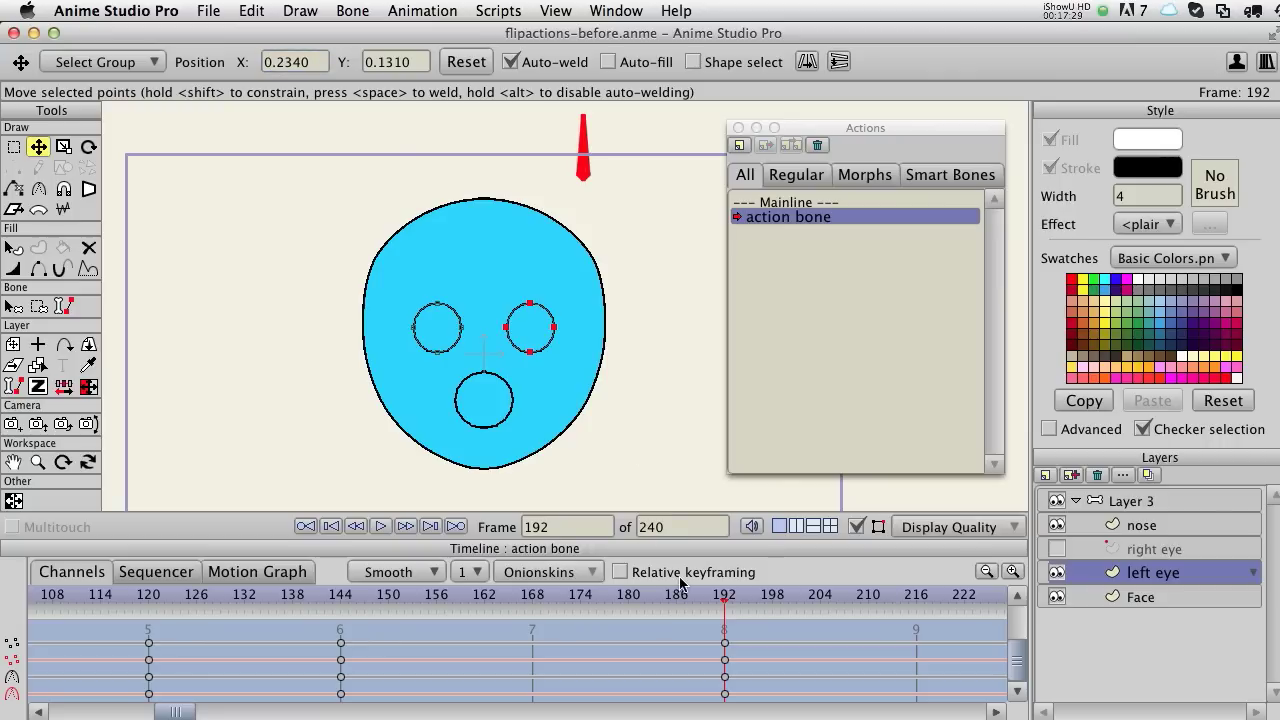
Scrub the action before and beyond frame 192 to examine how the corrected eyes move with the head
drag(690, 598, 188, 600)
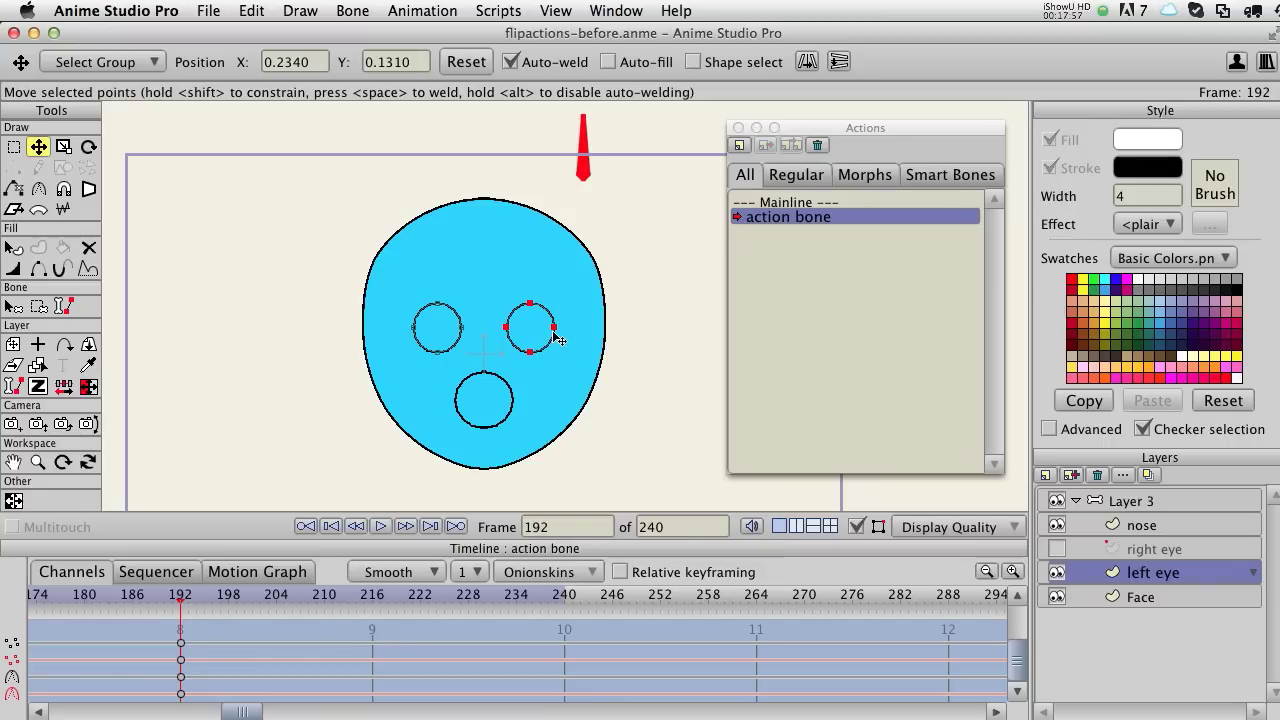
drag(182, 600, 370, 594)
drag(447, 594, 228, 596)
drag(156, 612, 893, 615)
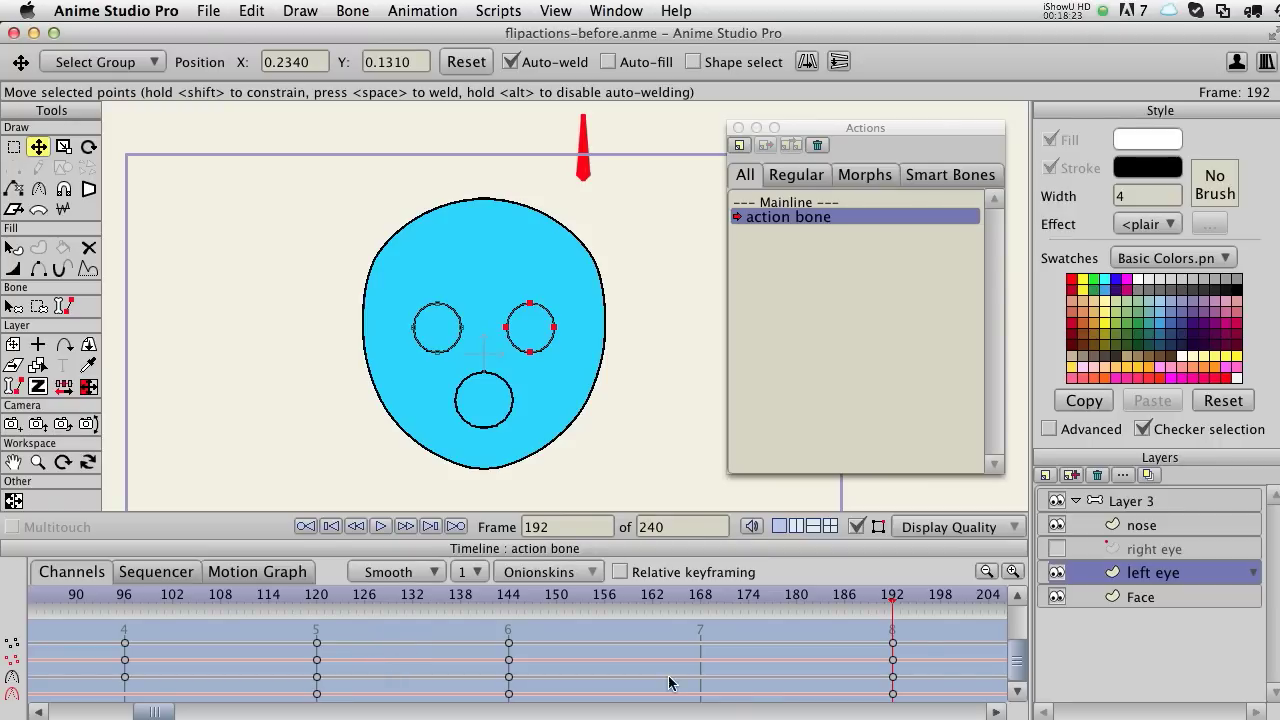
scroll(776, 636, right, 8)
scroll(173, 603, left, 2)
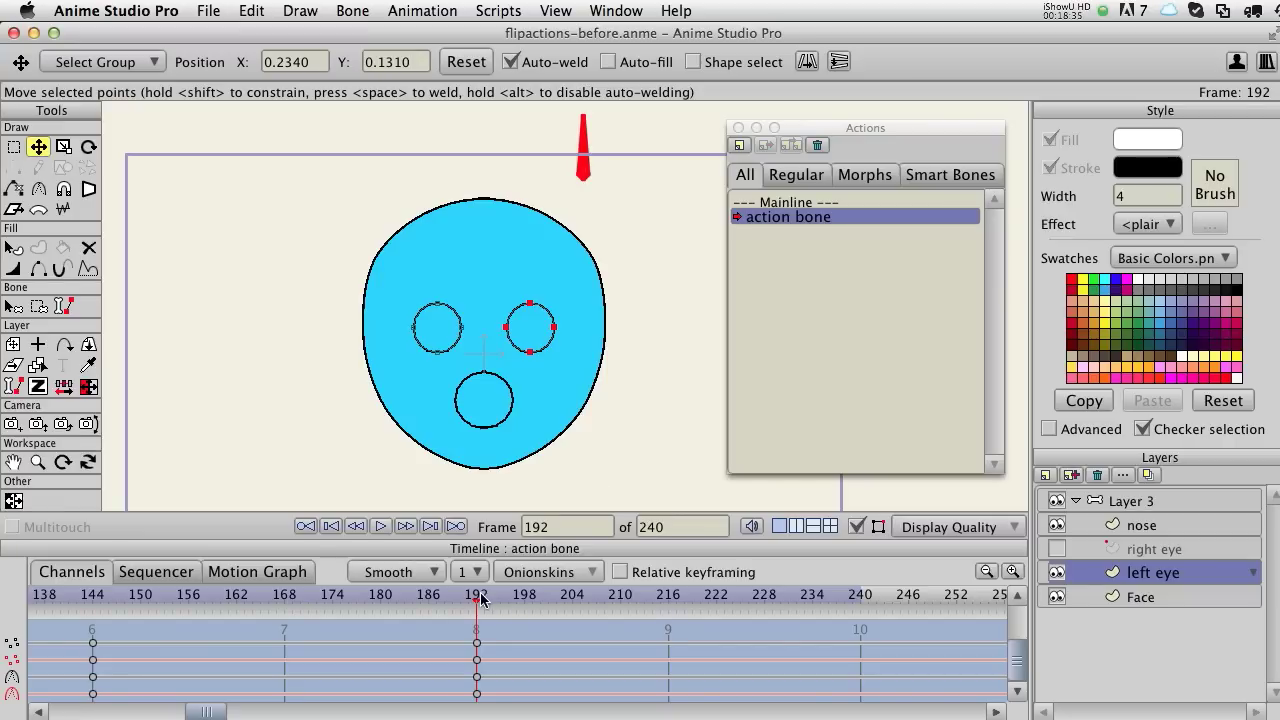
With the playhead at frame 192, add a reversed copy of the Face layer's keys after that frame
mouse_move(474, 598)
mouse_down()
mouse_move(180, 598)
mouse_move(477, 598)
mouse_up()
scroll(566, 624, left, 1)
click(1120, 597)
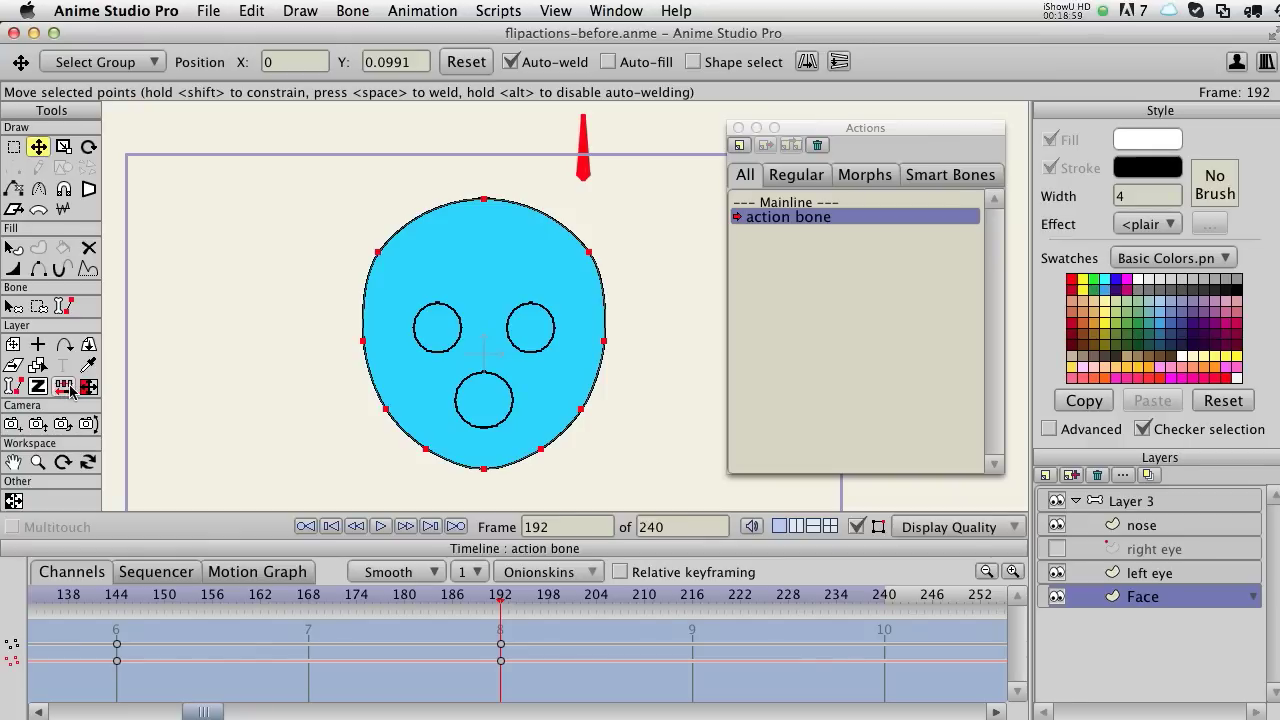
click(63, 387)
Copy the Face layer's front-view point key from frame 0 and paste it at frame 384
drag(503, 600, 708, 640)
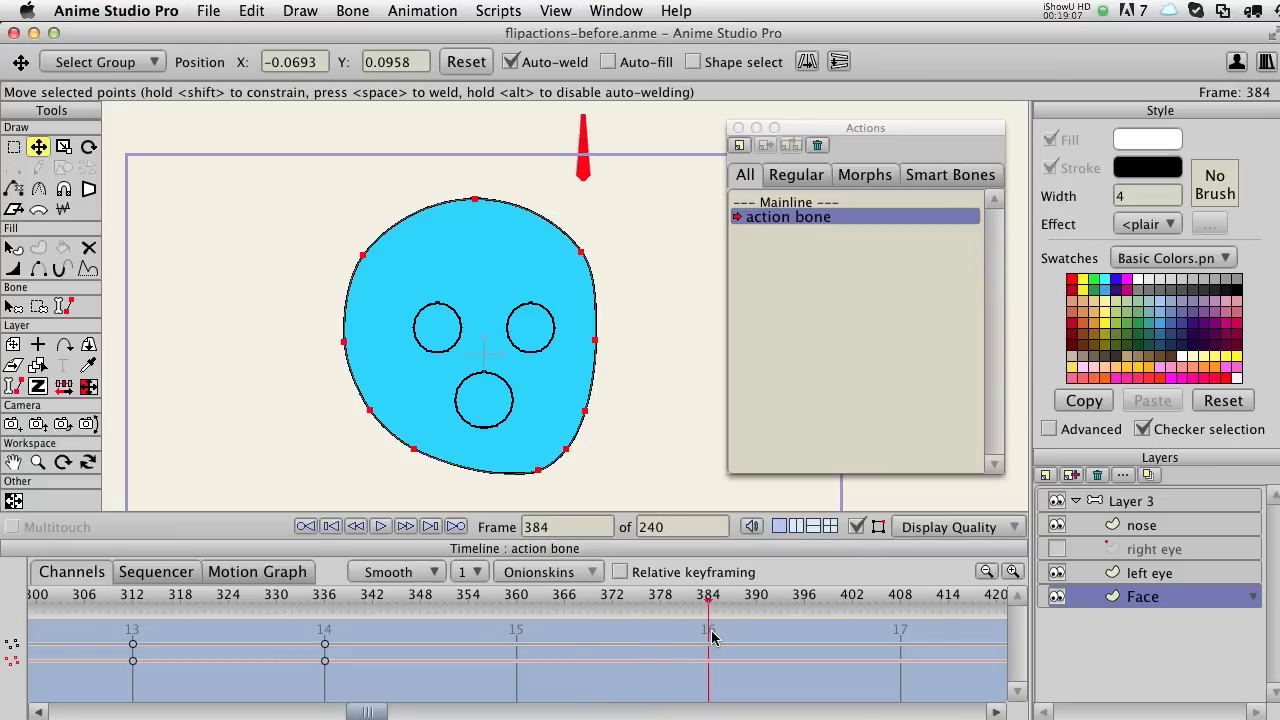
drag(362, 713, 68, 713)
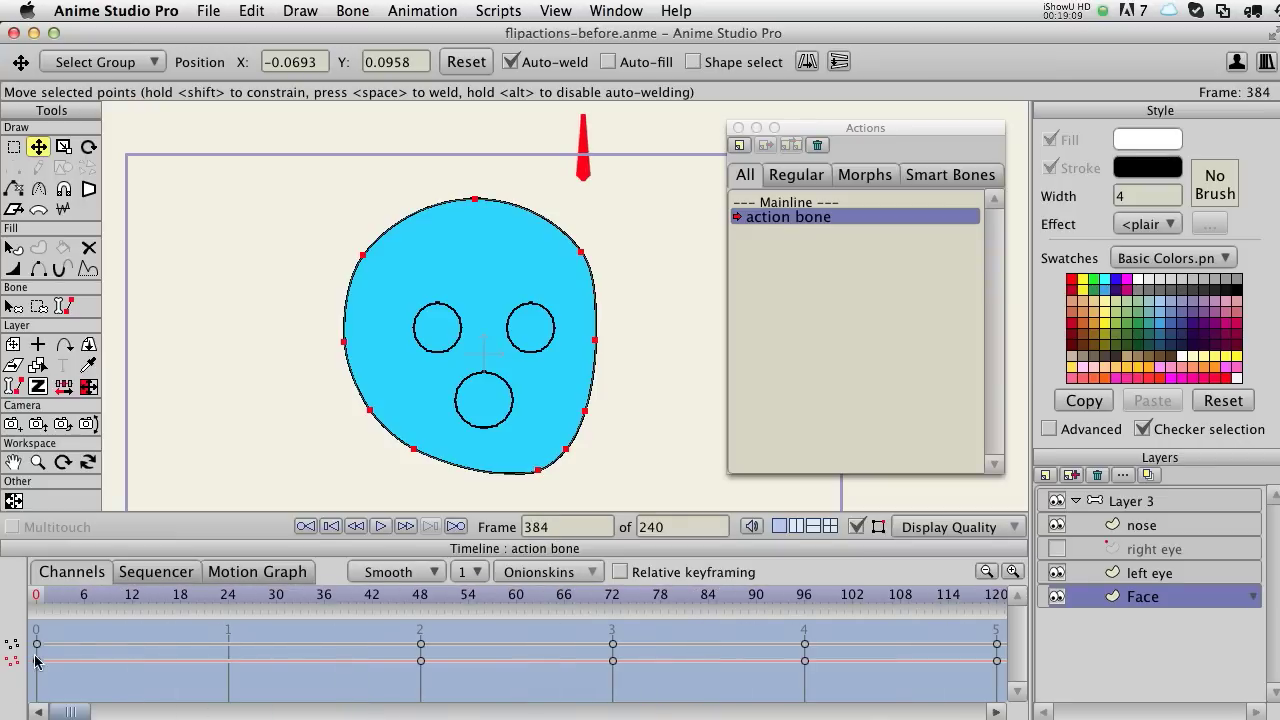
click(36, 661)
key(super+v)
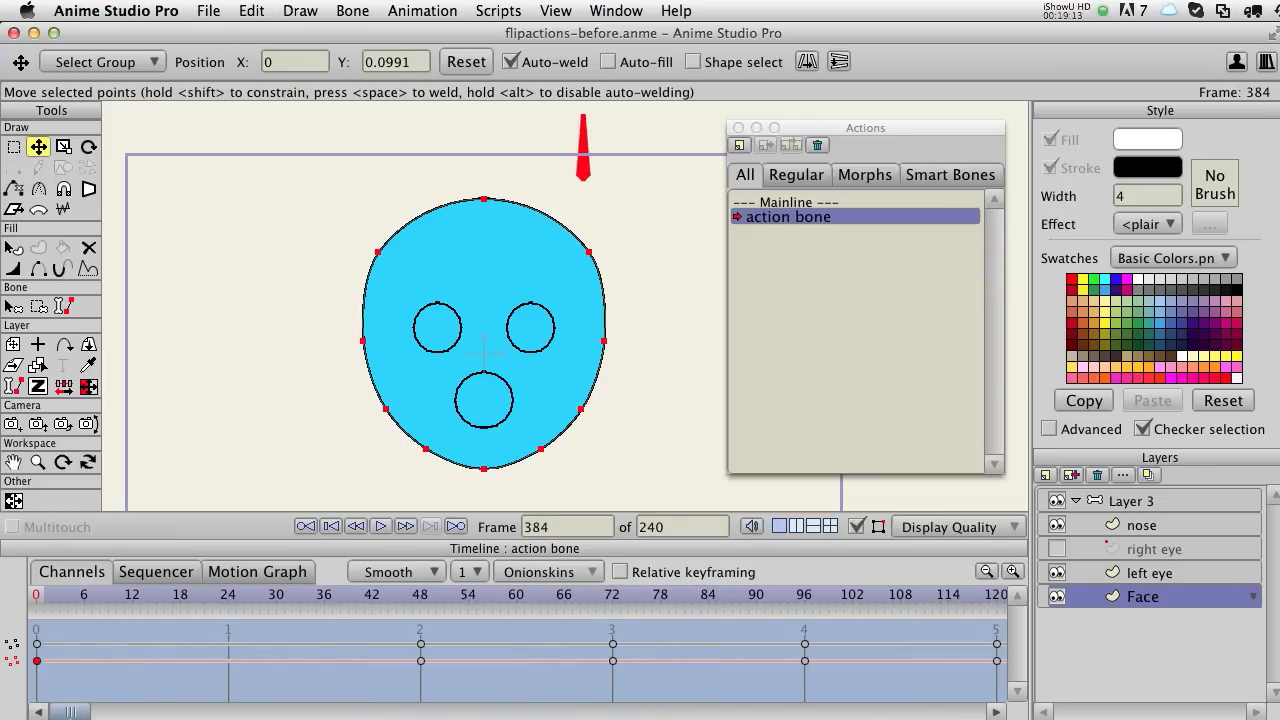
drag(68, 713, 392, 713)
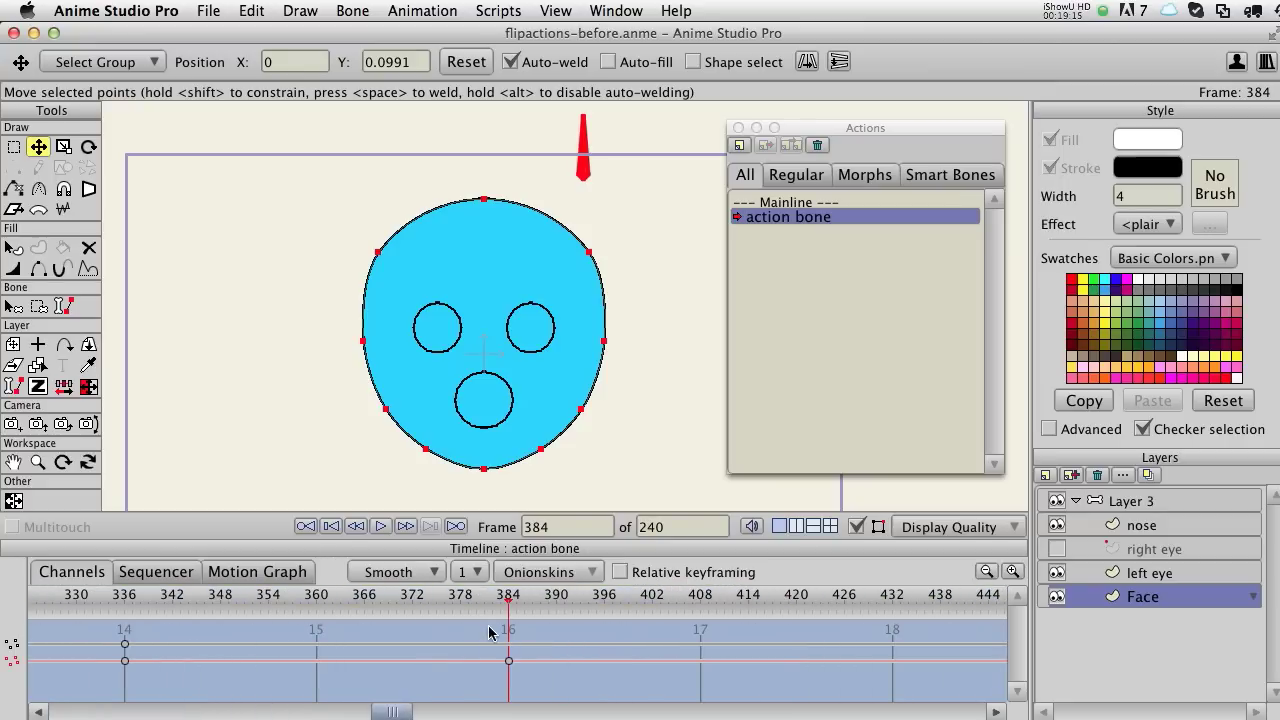
Run Flip Symmetrical on a single frame for the Face points at frame 240 and scrub to check the flipped shape
drag(508, 597, 678, 620)
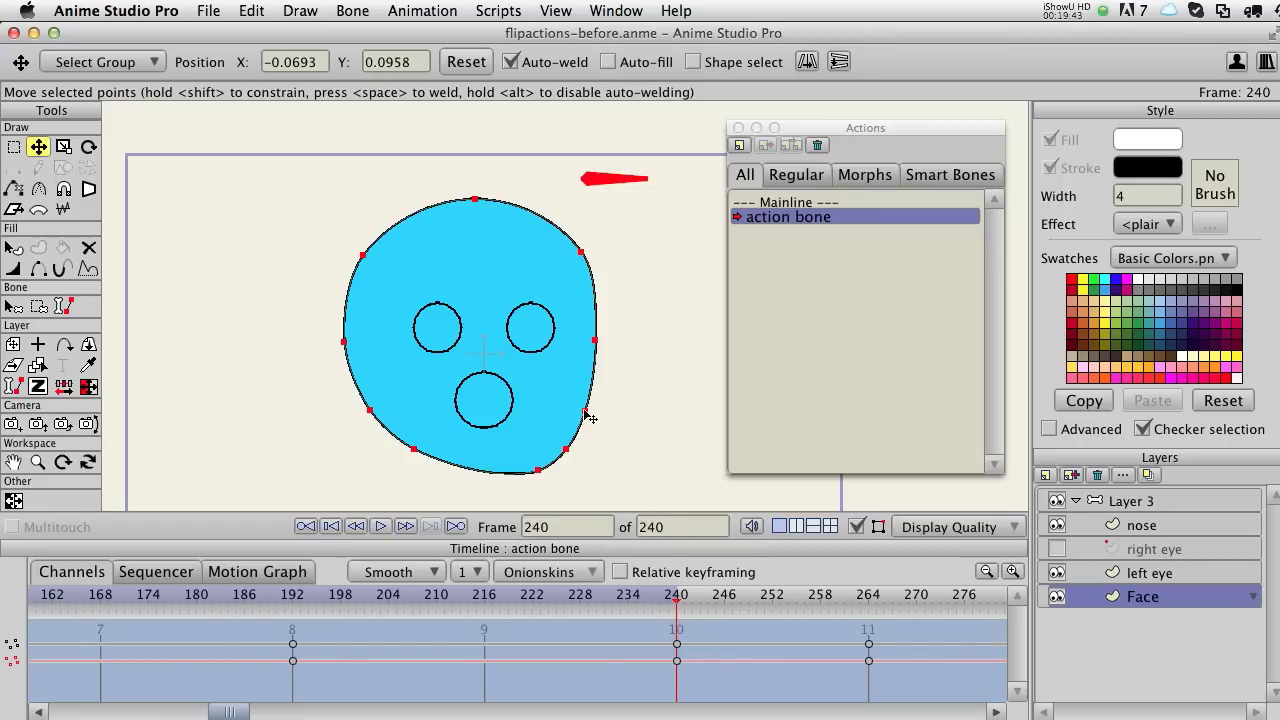
click(88, 387)
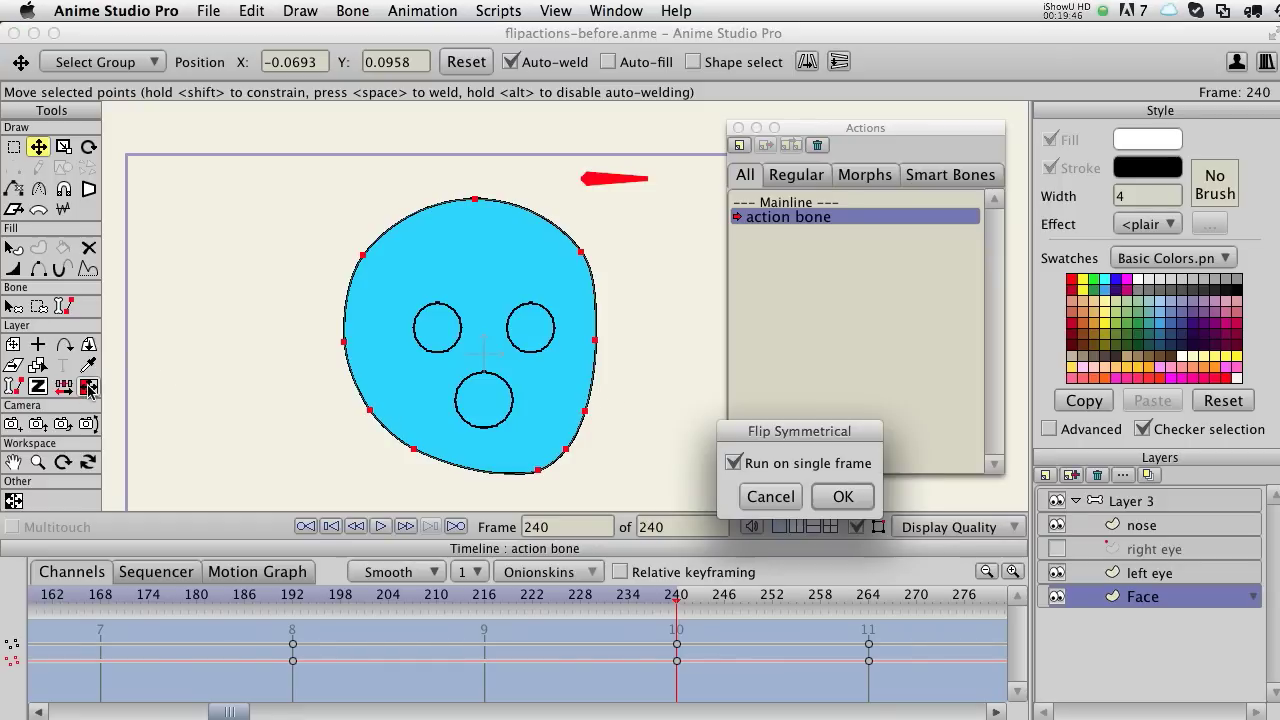
click(843, 496)
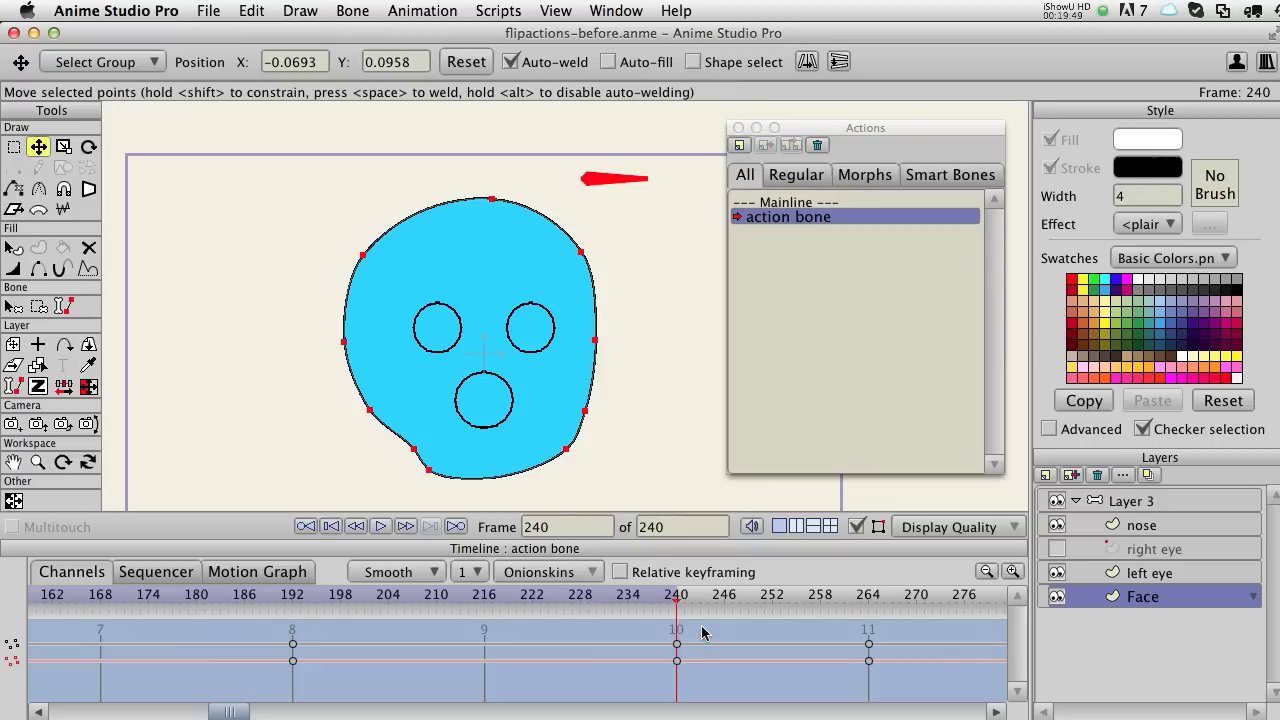
drag(620, 597, 1042, 596)
drag(612, 612, 575, 612)
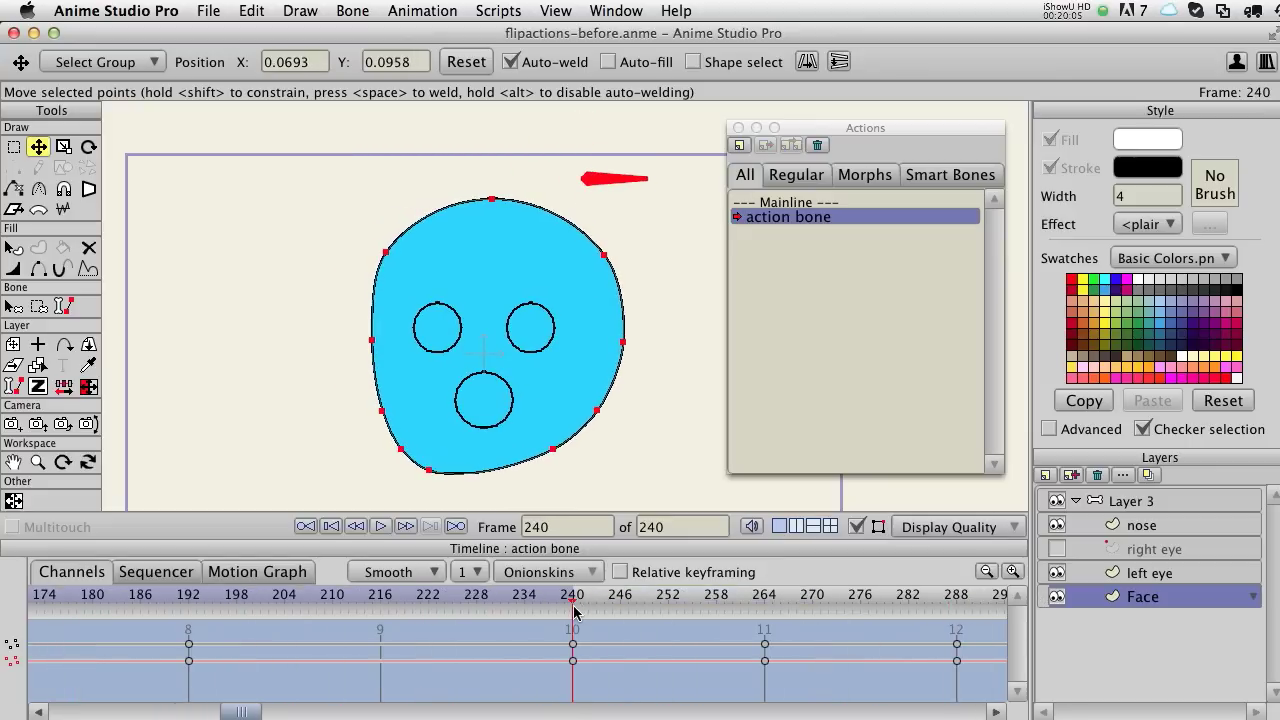
Run Flip Symmetrical on a single frame for the Face points at the keys on frames 264 and 288
click(456, 527)
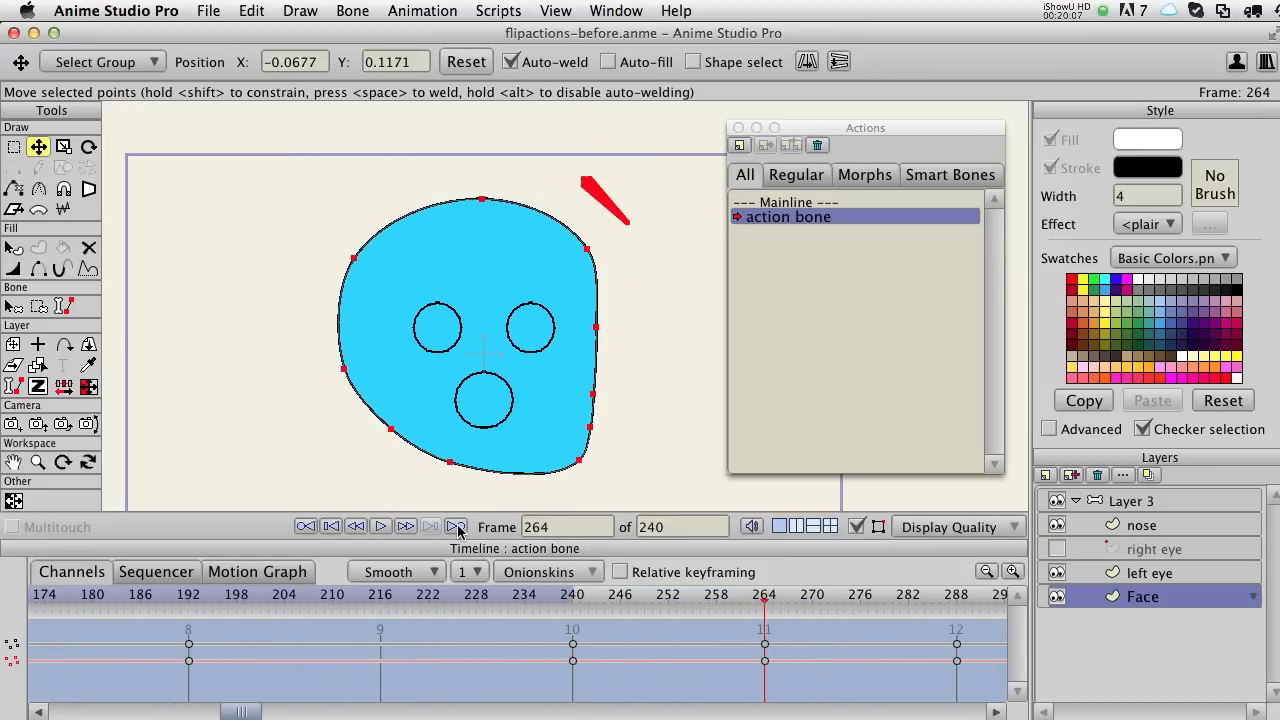
click(88, 388)
click(843, 497)
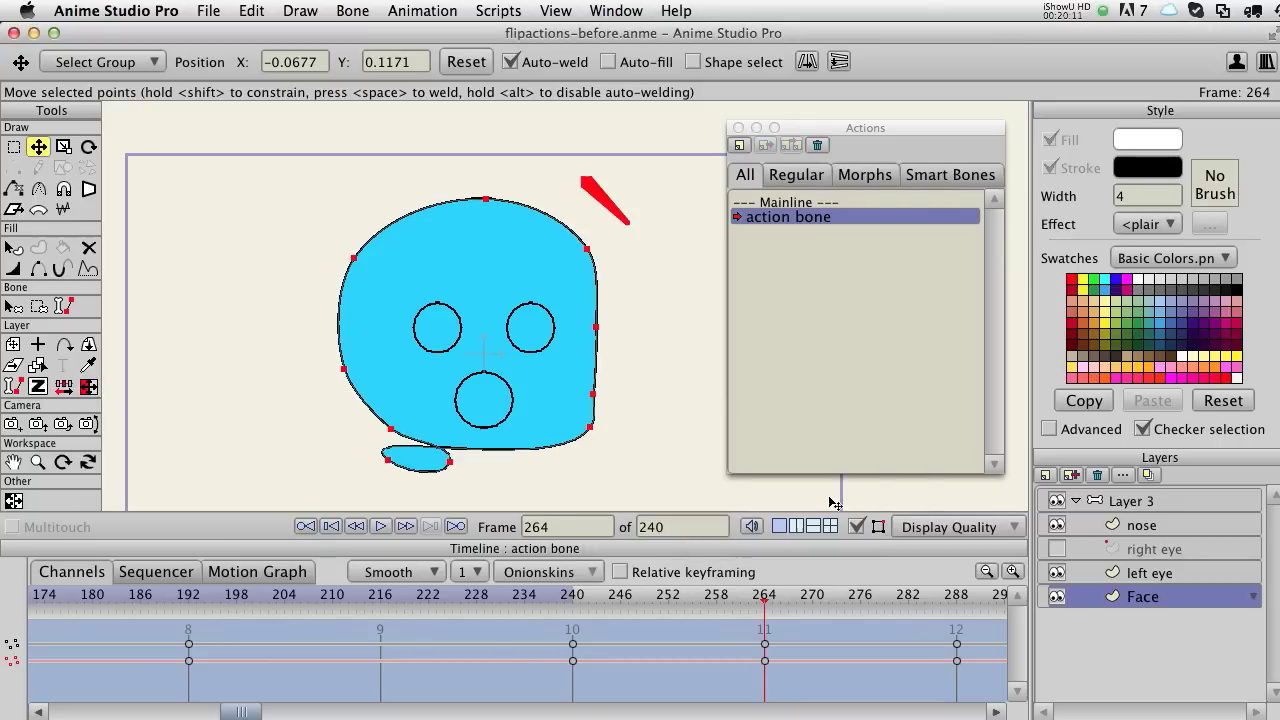
click(456, 527)
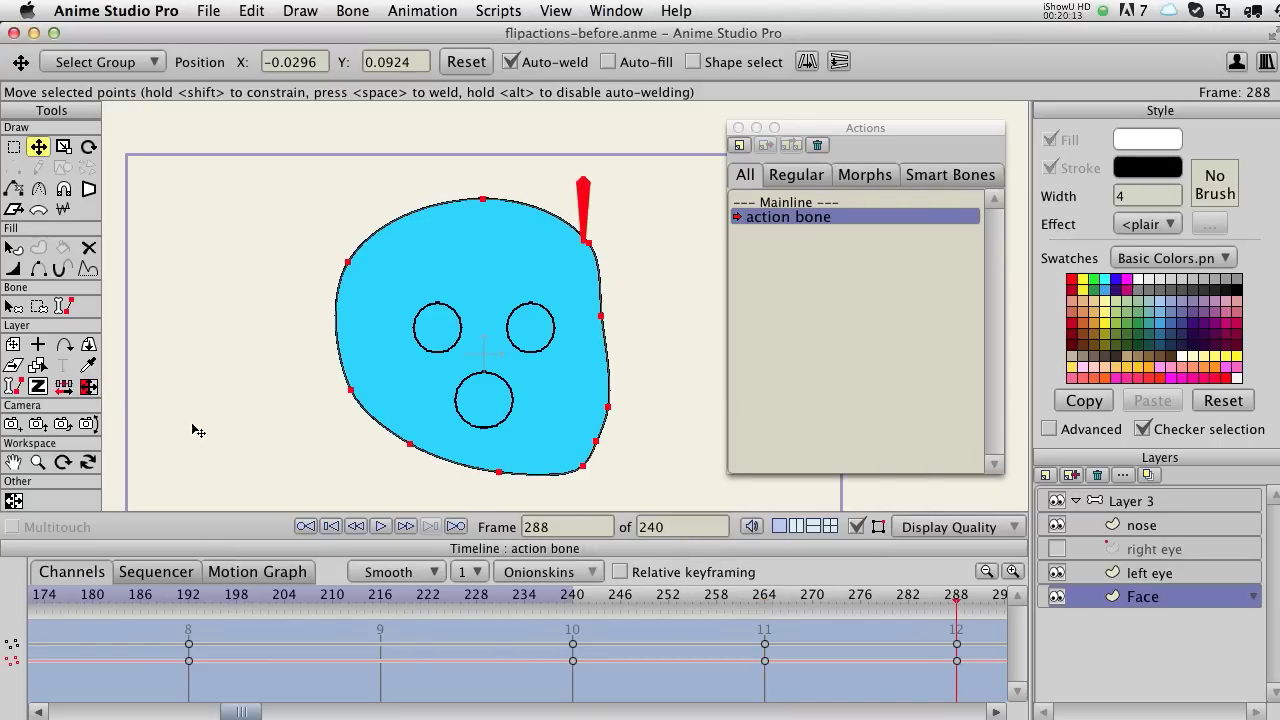
click(88, 388)
click(853, 499)
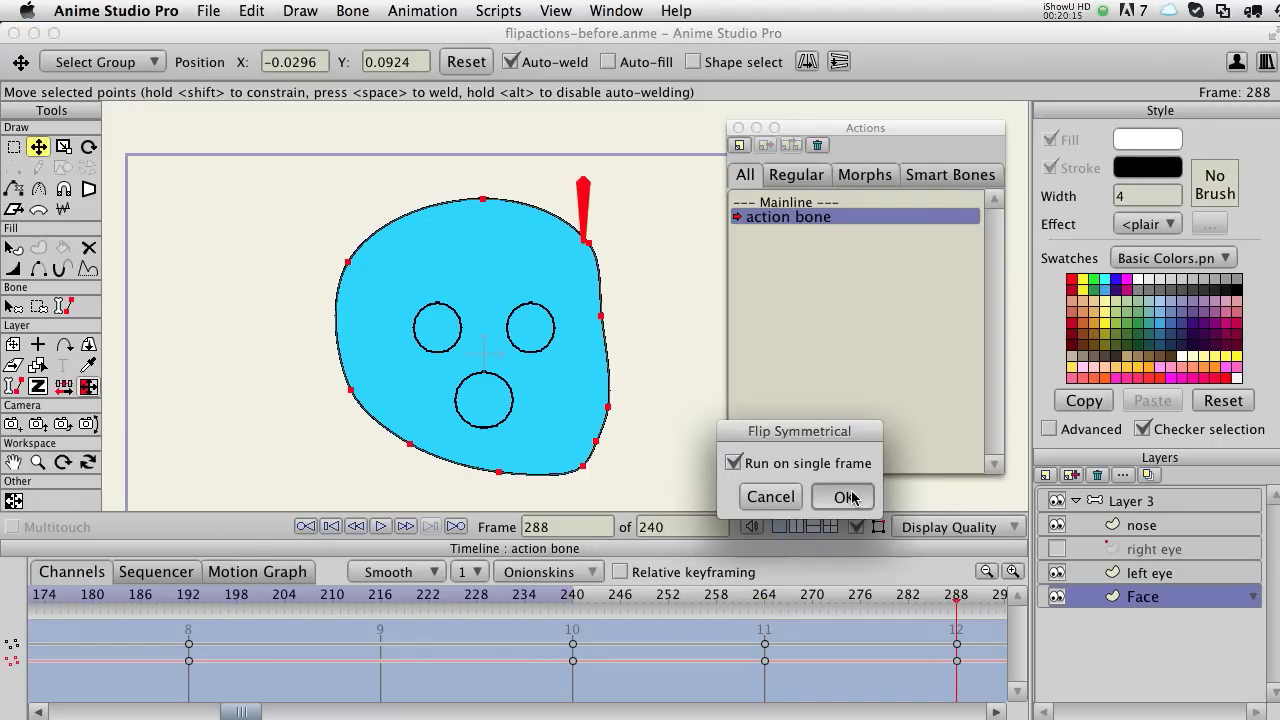
Flip the Face points symmetrically on a single frame at the frame 312 key
click(455, 527)
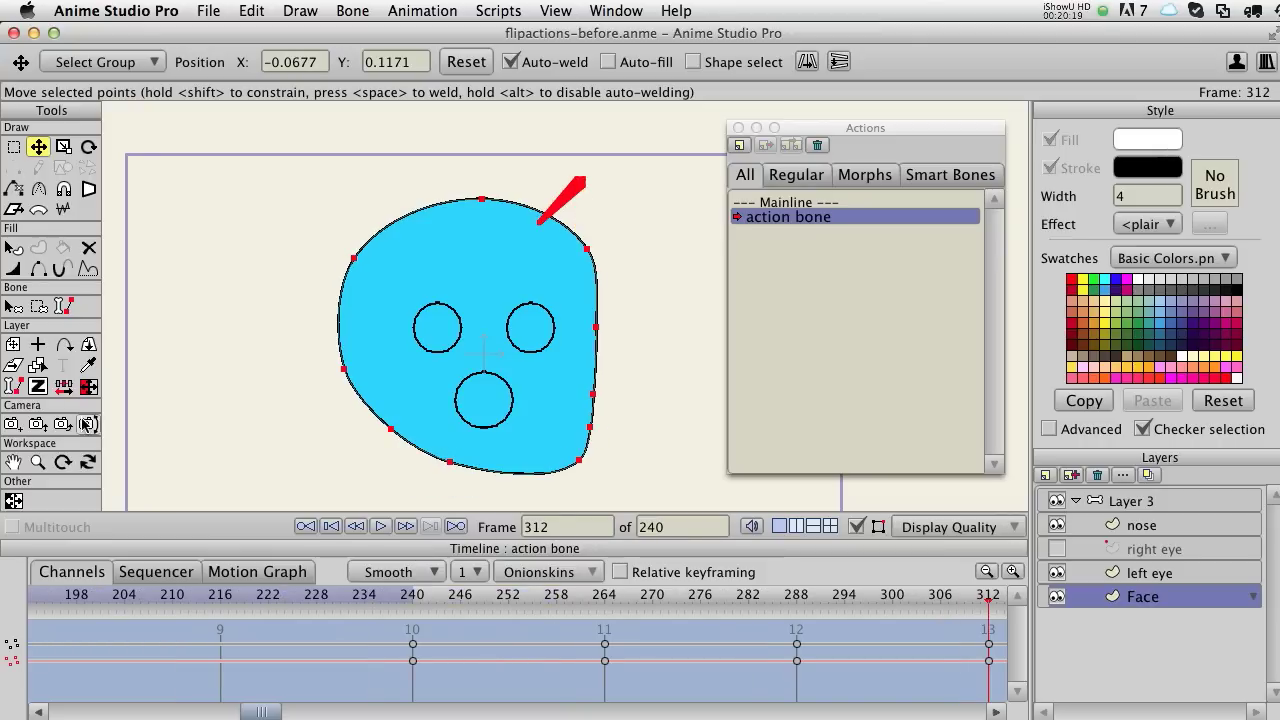
click(88, 386)
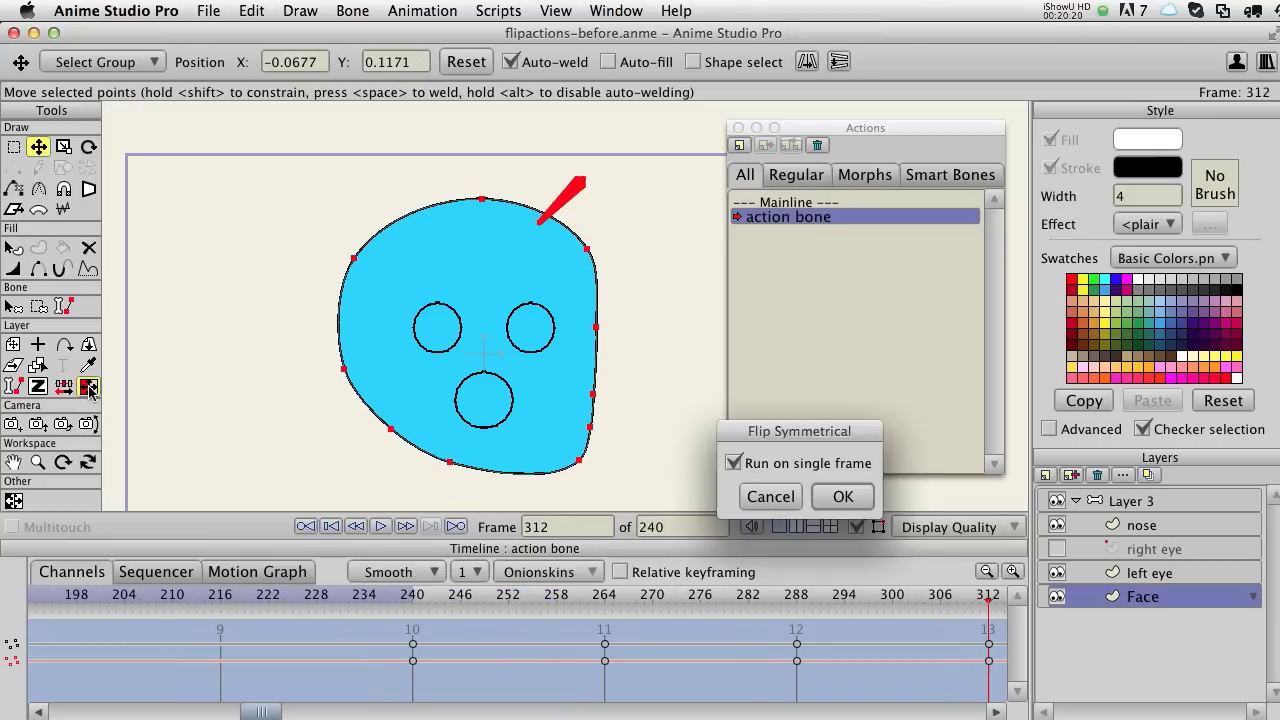
click(842, 497)
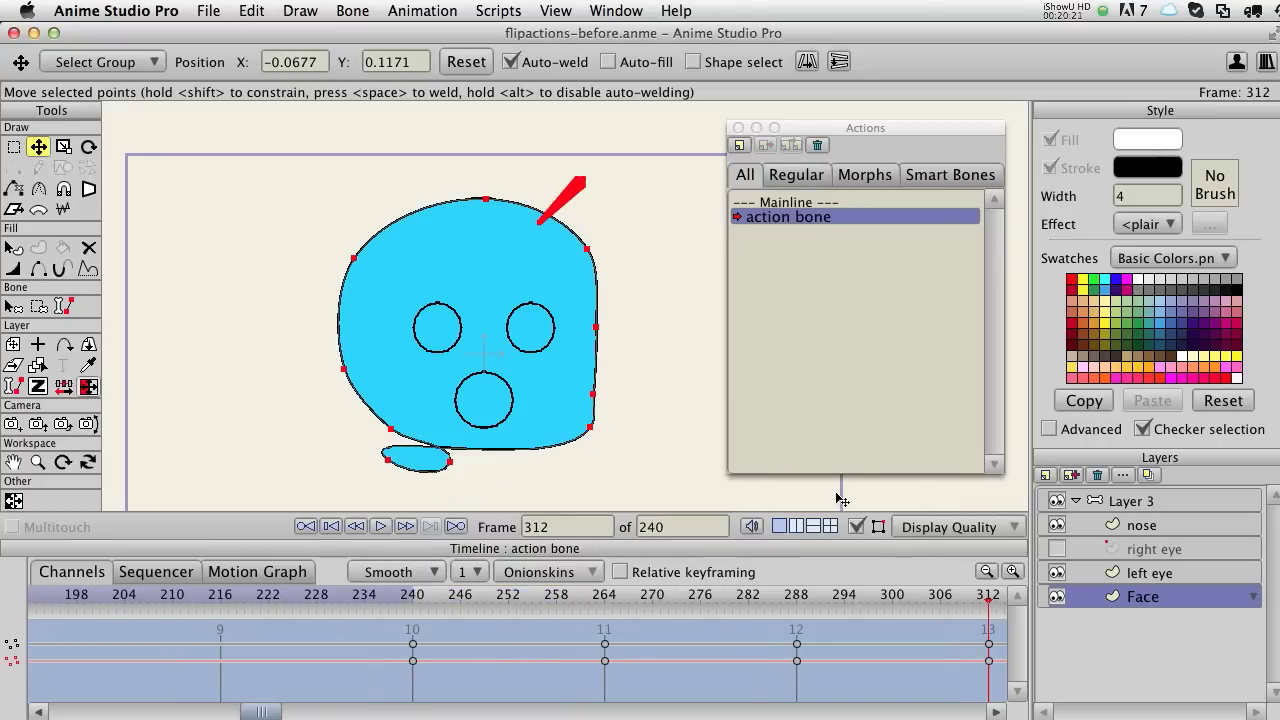
click(92, 387)
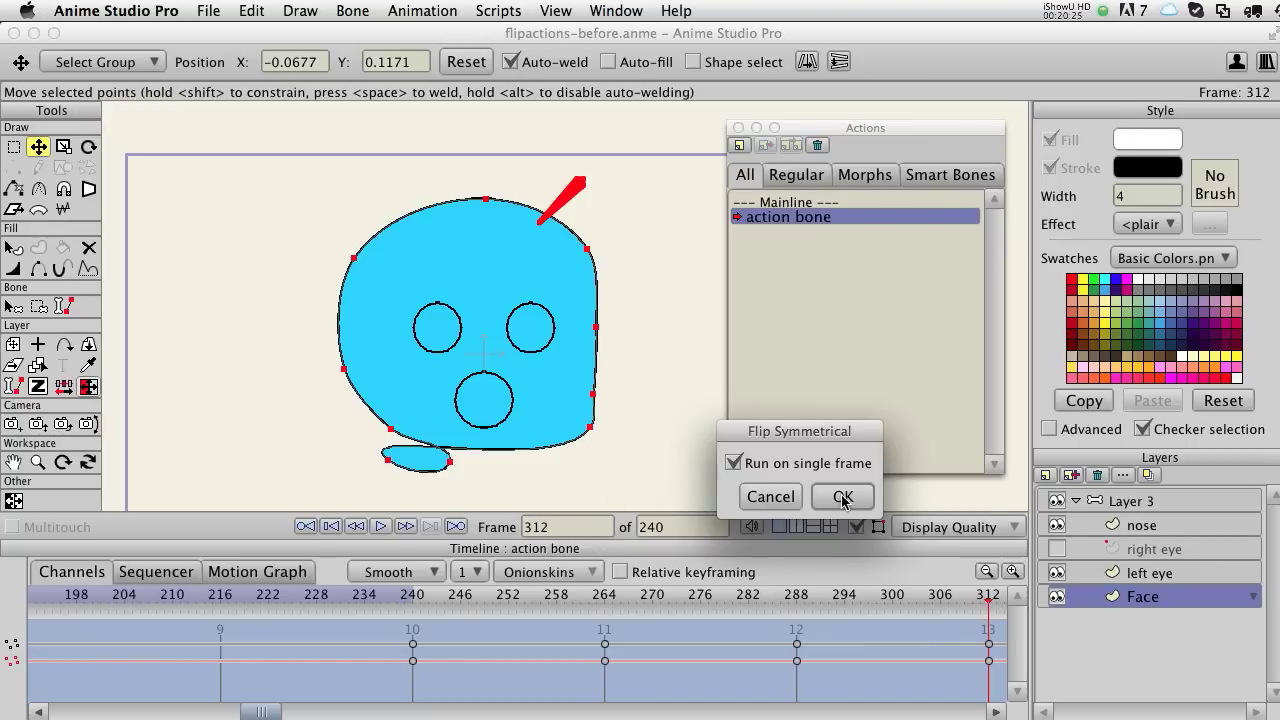
click(770, 497)
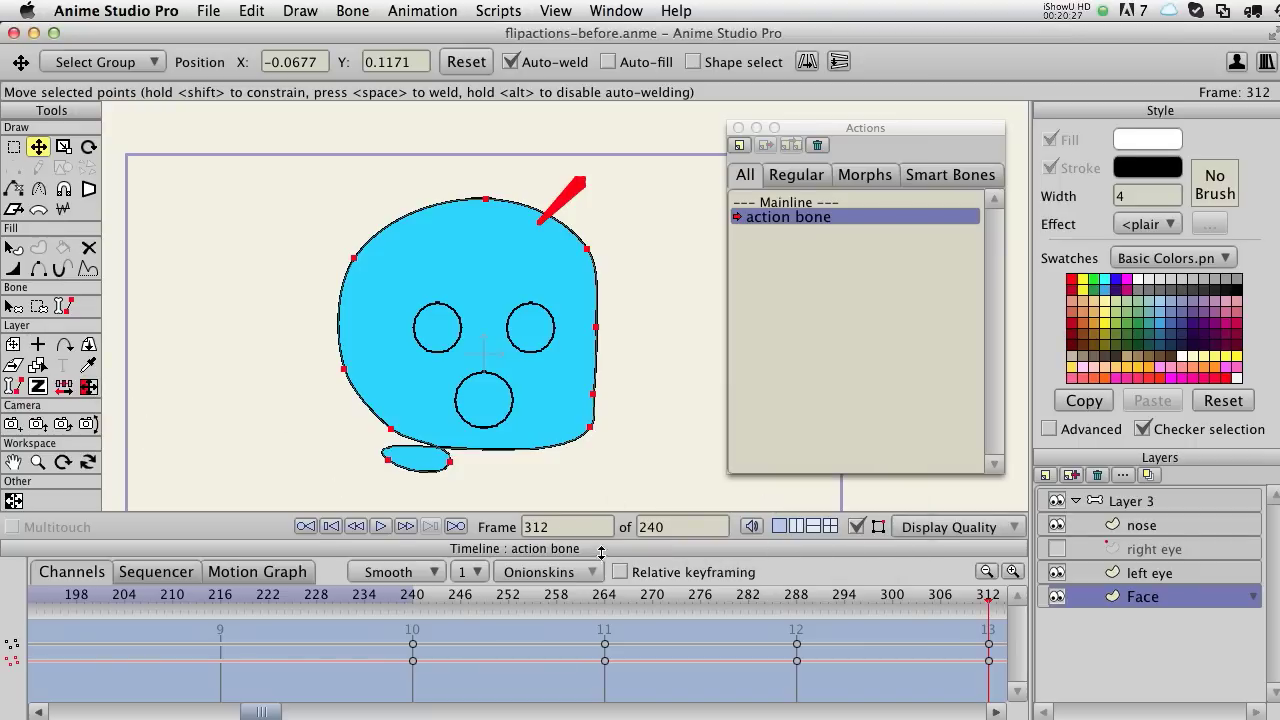
Apply the single-frame Flip Symmetrical to the Face points at frames 336 and 384
click(455, 527)
click(89, 387)
click(849, 499)
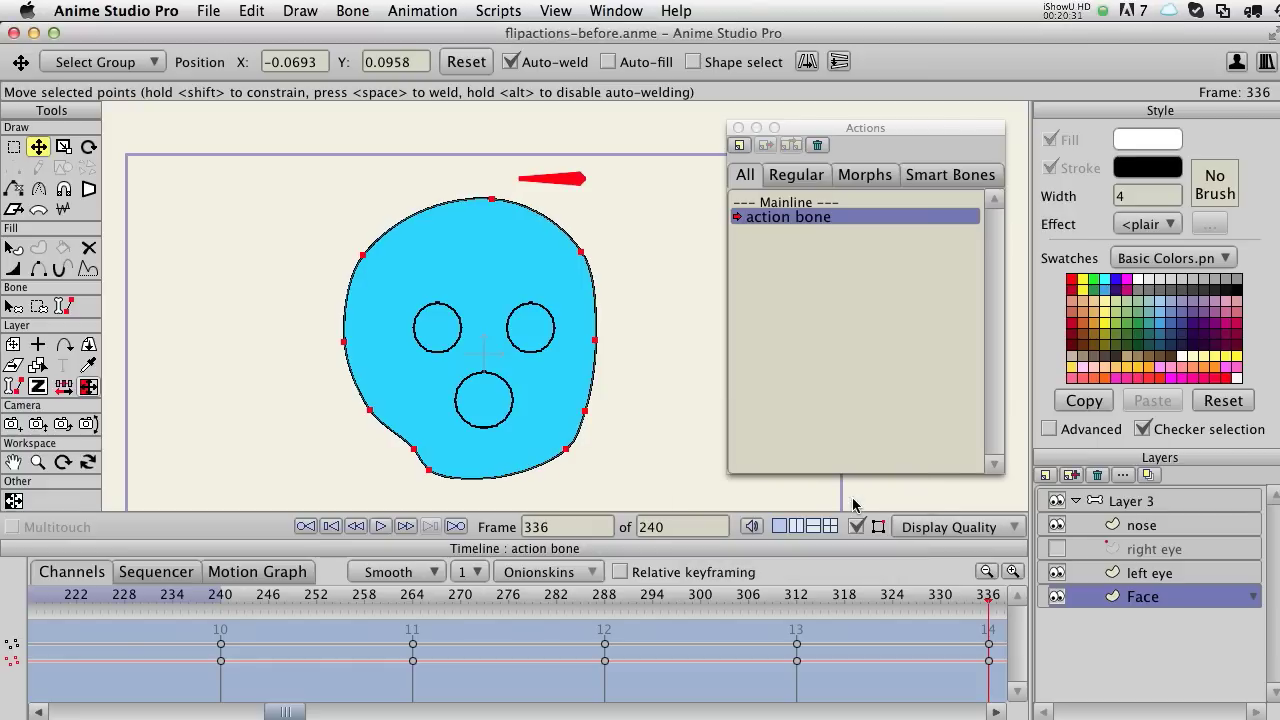
click(455, 527)
click(88, 387)
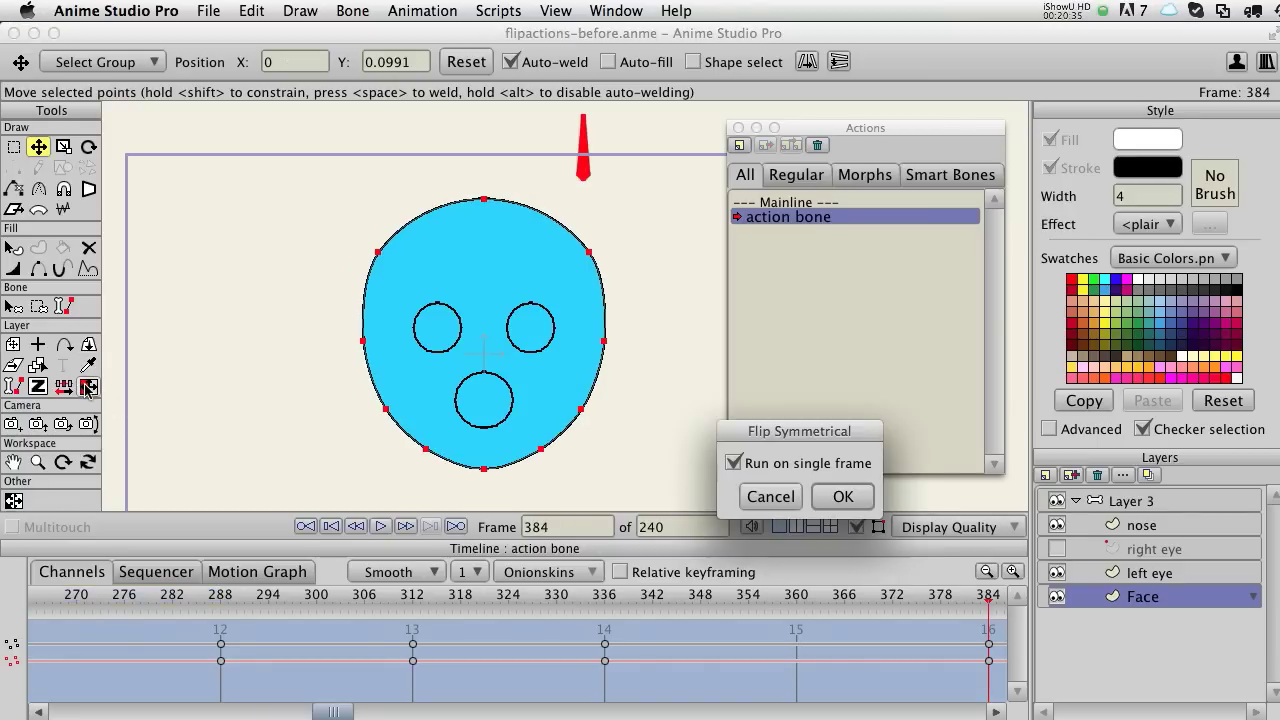
click(843, 497)
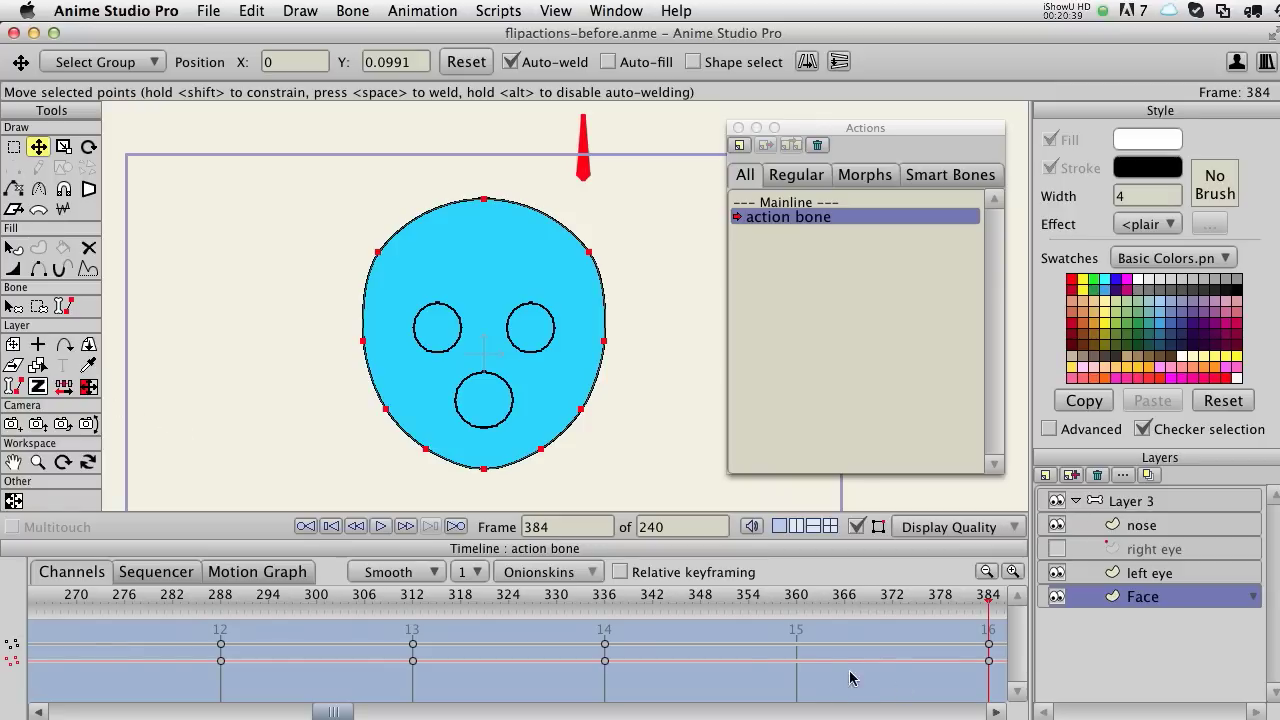
Scrub through the action to check the flipped Face shapes along the head turn, ending at frame 62
scroll(850, 679, right, 3)
drag(850, 598, 236, 580)
drag(294, 512, 532, 601)
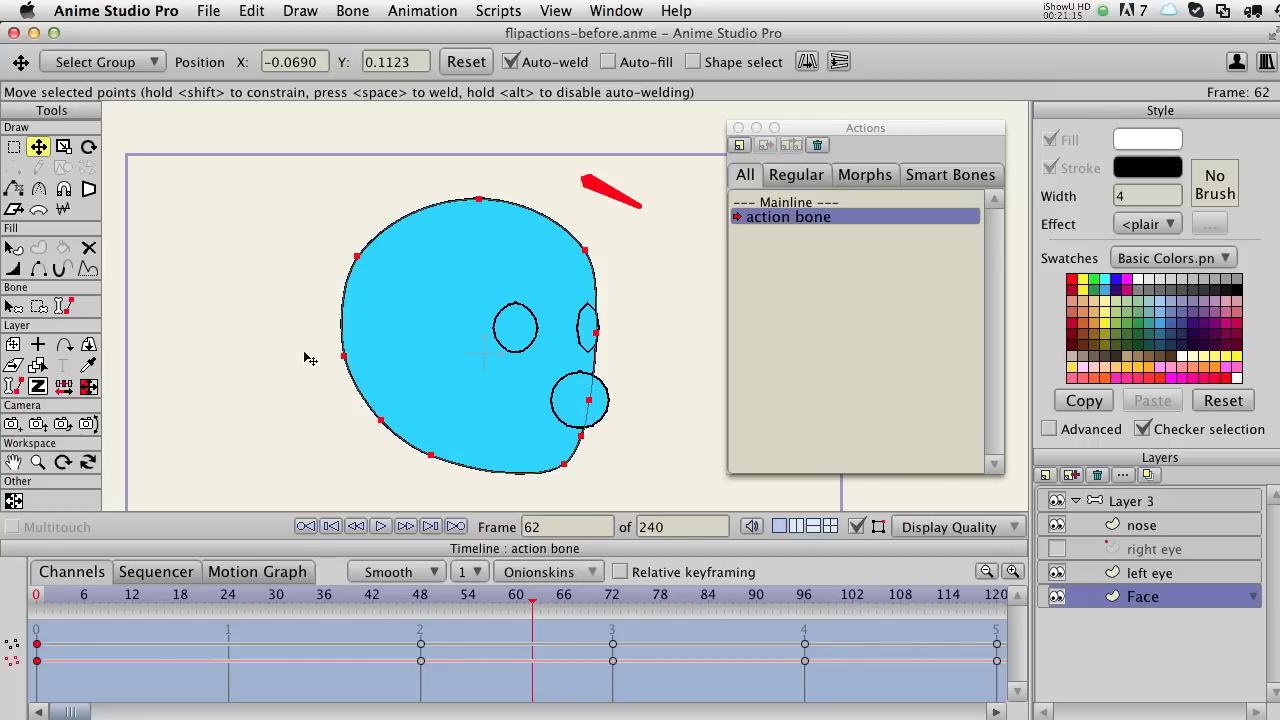
Add a reversed copy of the left eye layer's keys after frame 192, with the playhead on that frame
click(1149, 575)
scroll(672, 650, right, 10)
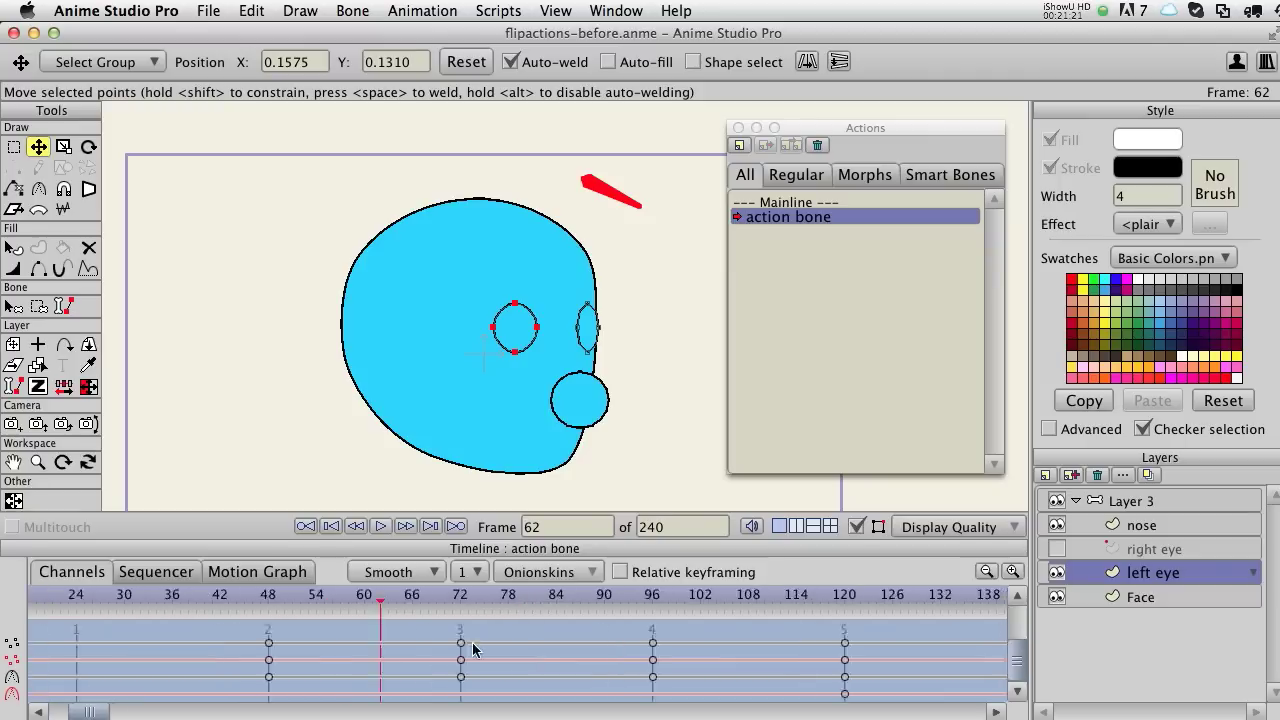
scroll(449, 672, right, 6)
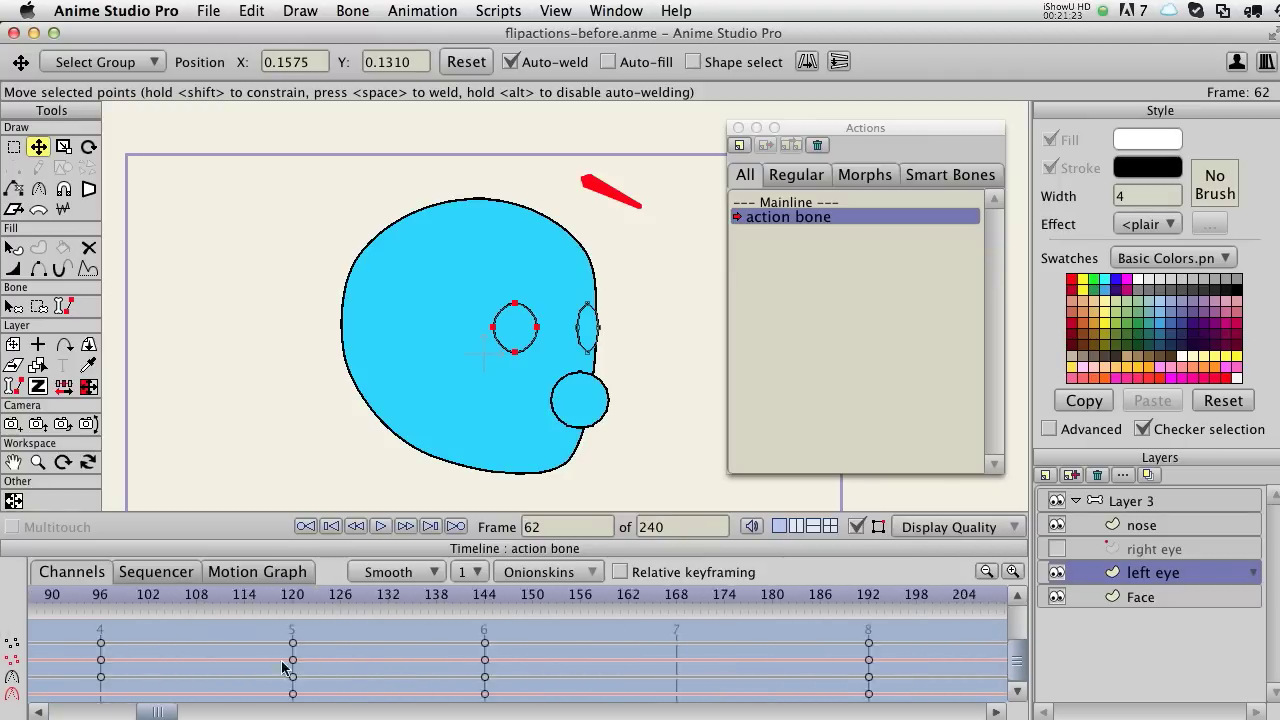
scroll(660, 657, right, 6)
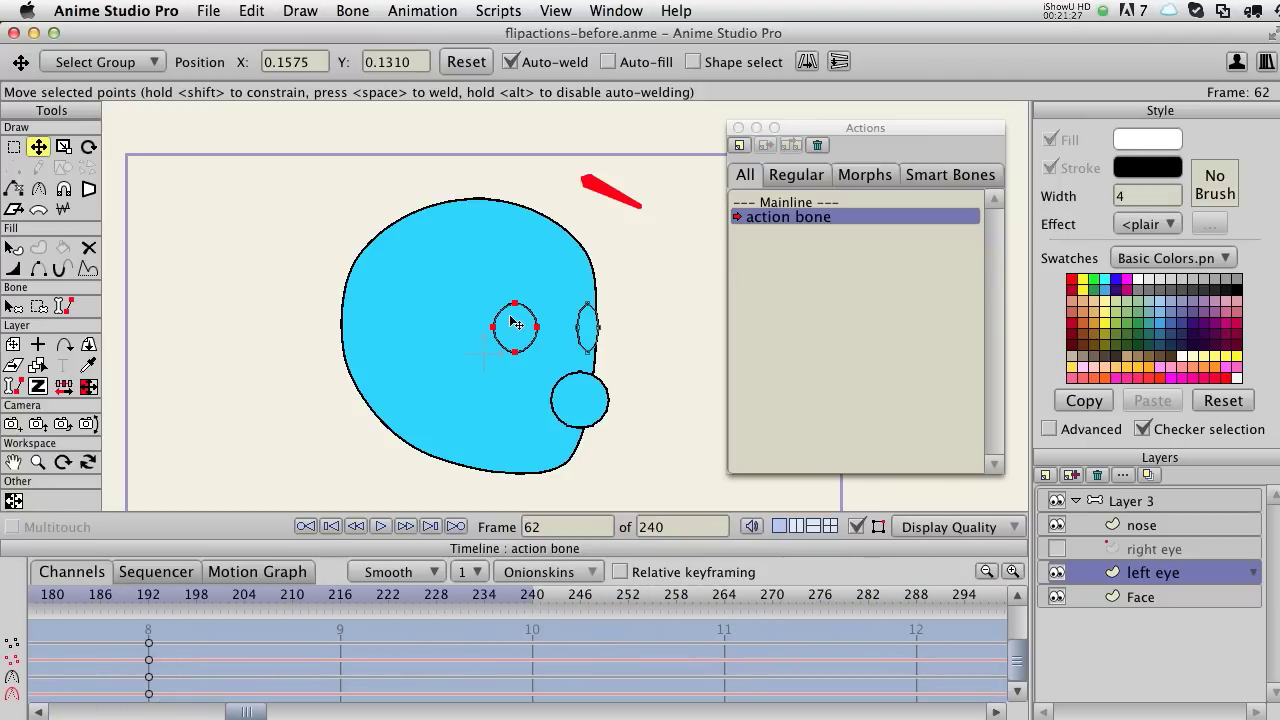
scroll(282, 661, left, 2)
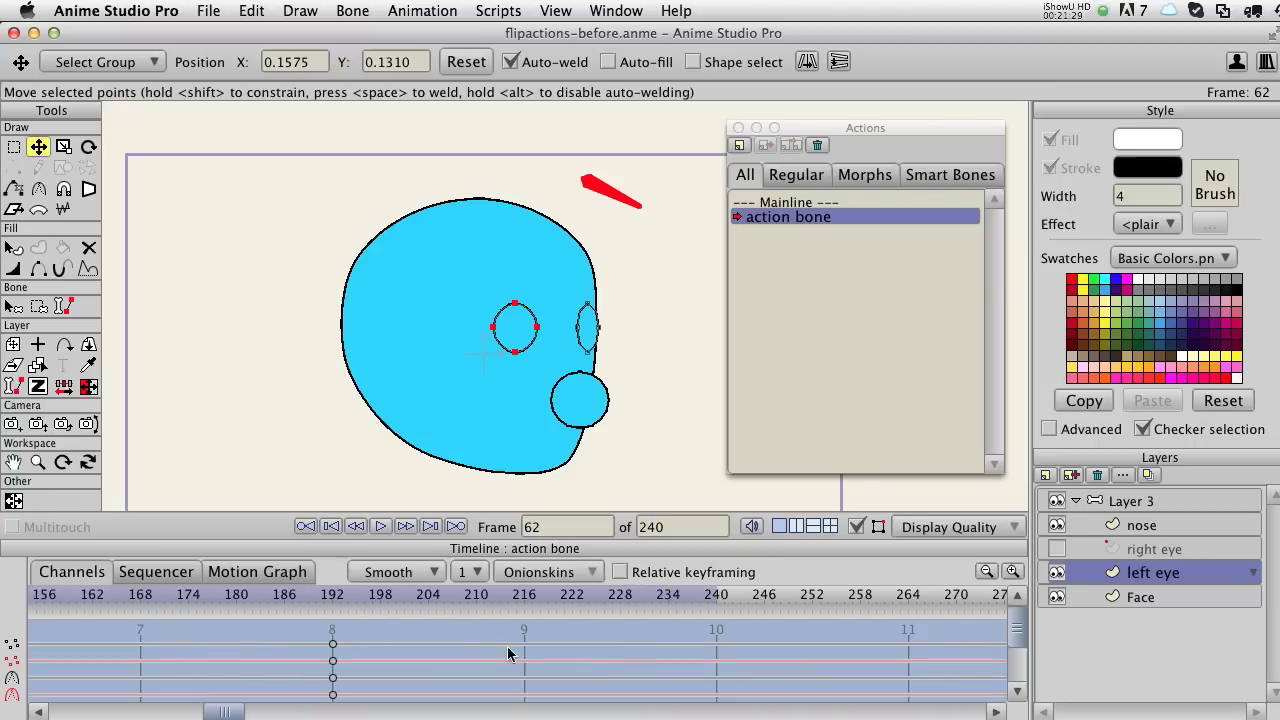
click(301, 599)
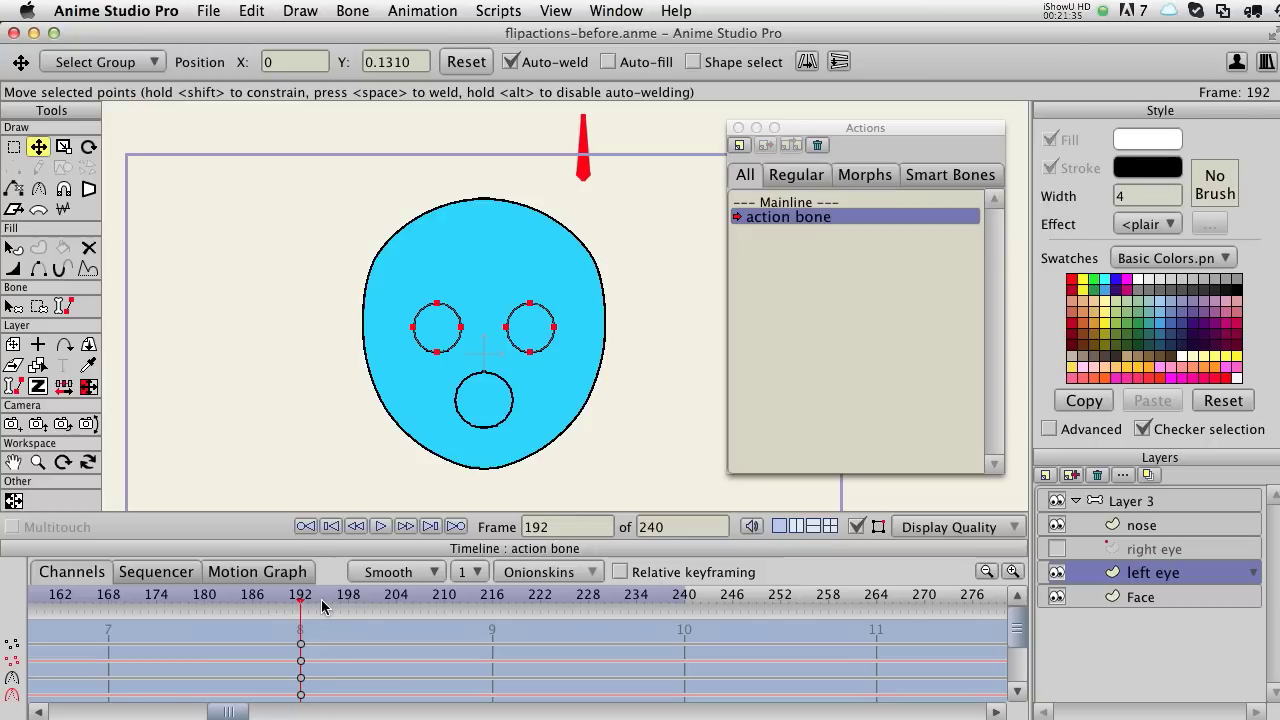
mouse_move(301, 599)
mouse_down()
mouse_move(164, 598)
mouse_move(452, 597)
mouse_move(301, 596)
mouse_up()
click(66, 390)
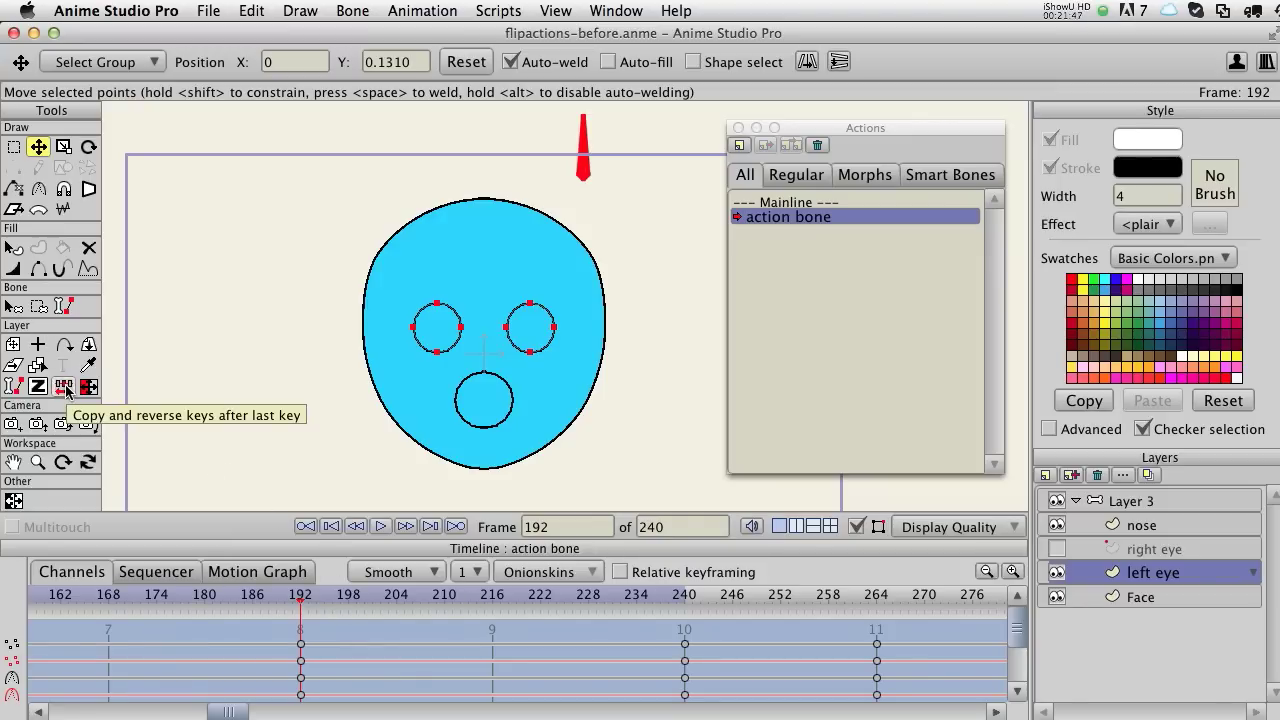
Run Flip Symmetrical on a single frame for the left eye layer's points at frame 240
click(453, 525)
click(498, 10)
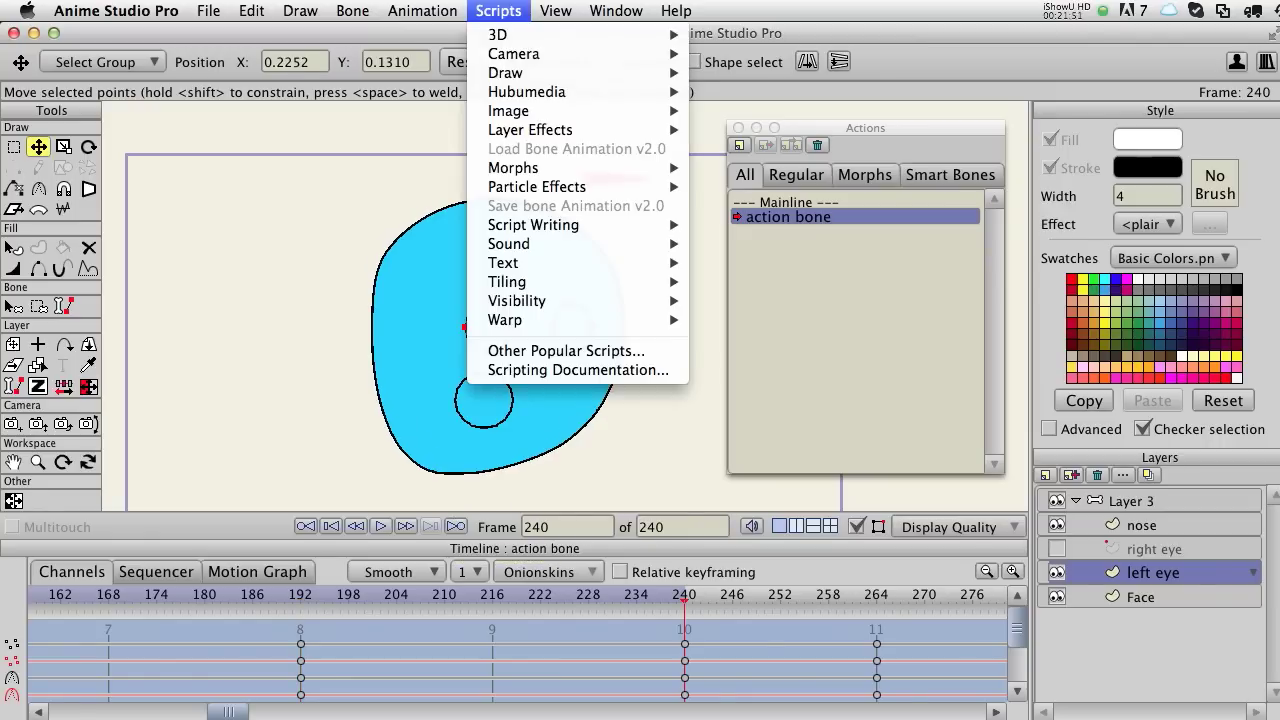
click(431, 44)
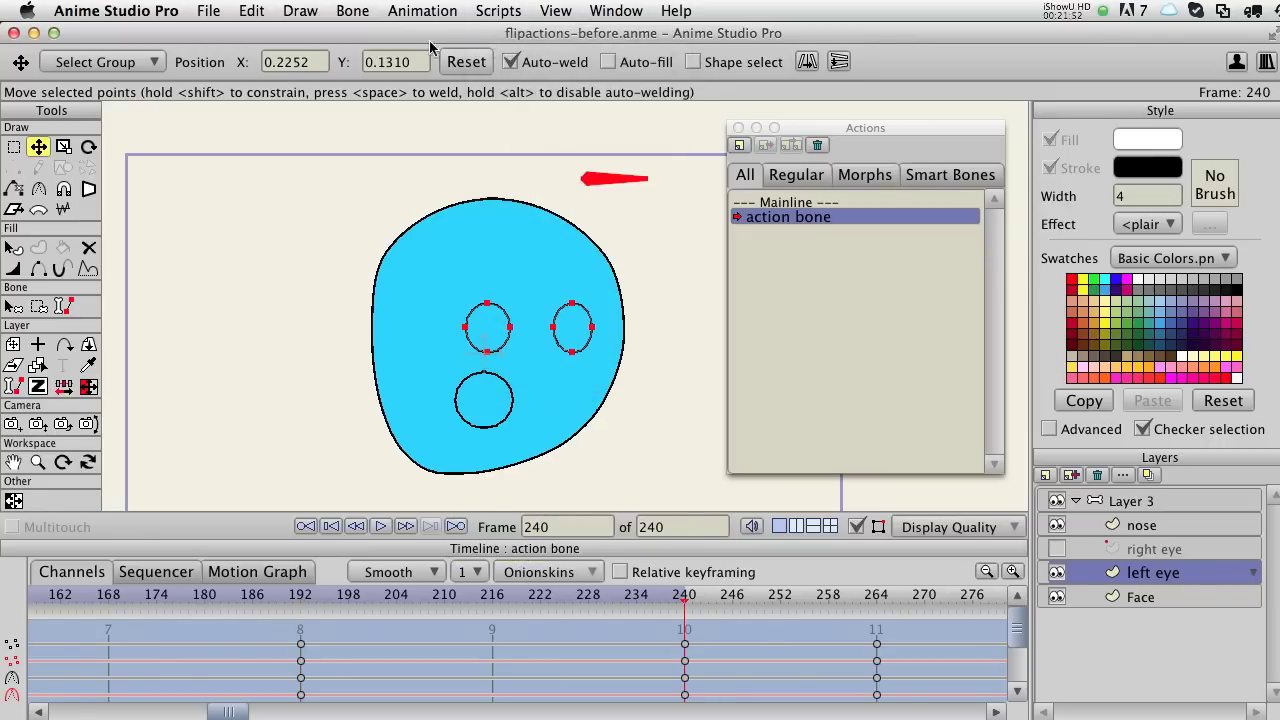
click(89, 387)
click(843, 497)
Run the single-frame Flip Symmetrical three times in a row on the left eye layer's points at frame 264
click(461, 530)
click(89, 387)
click(842, 497)
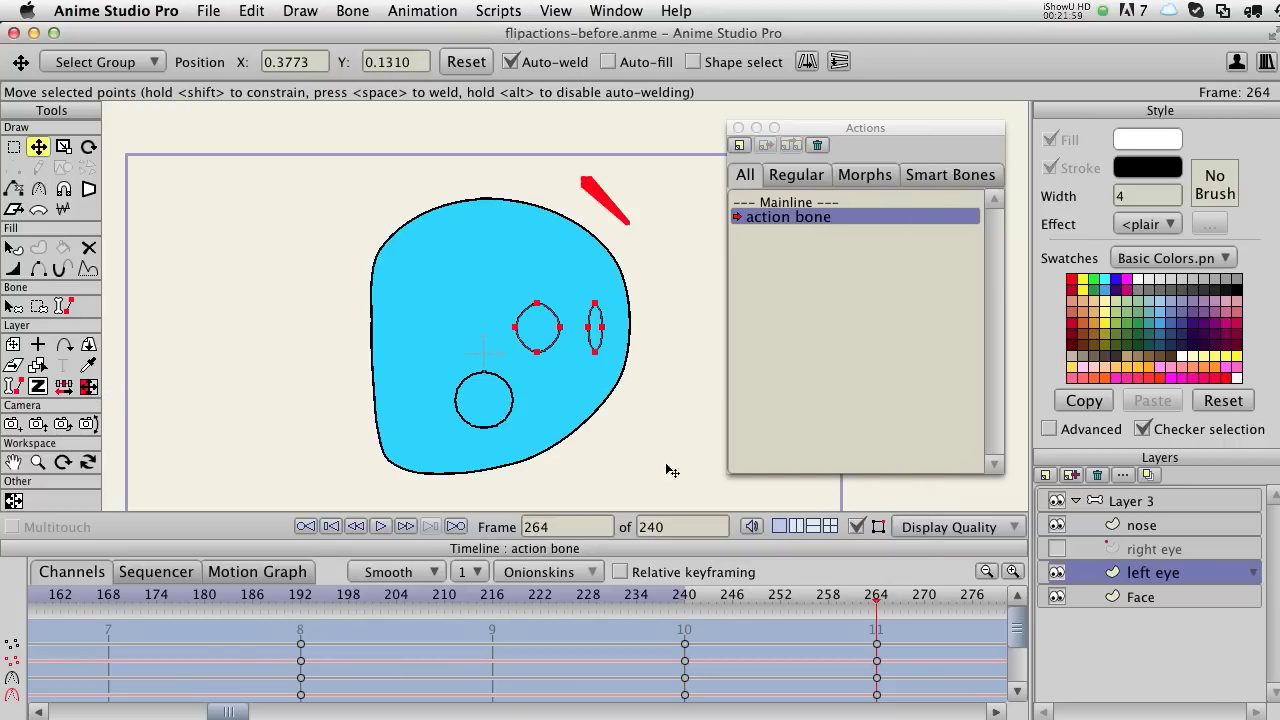
click(89, 387)
click(842, 495)
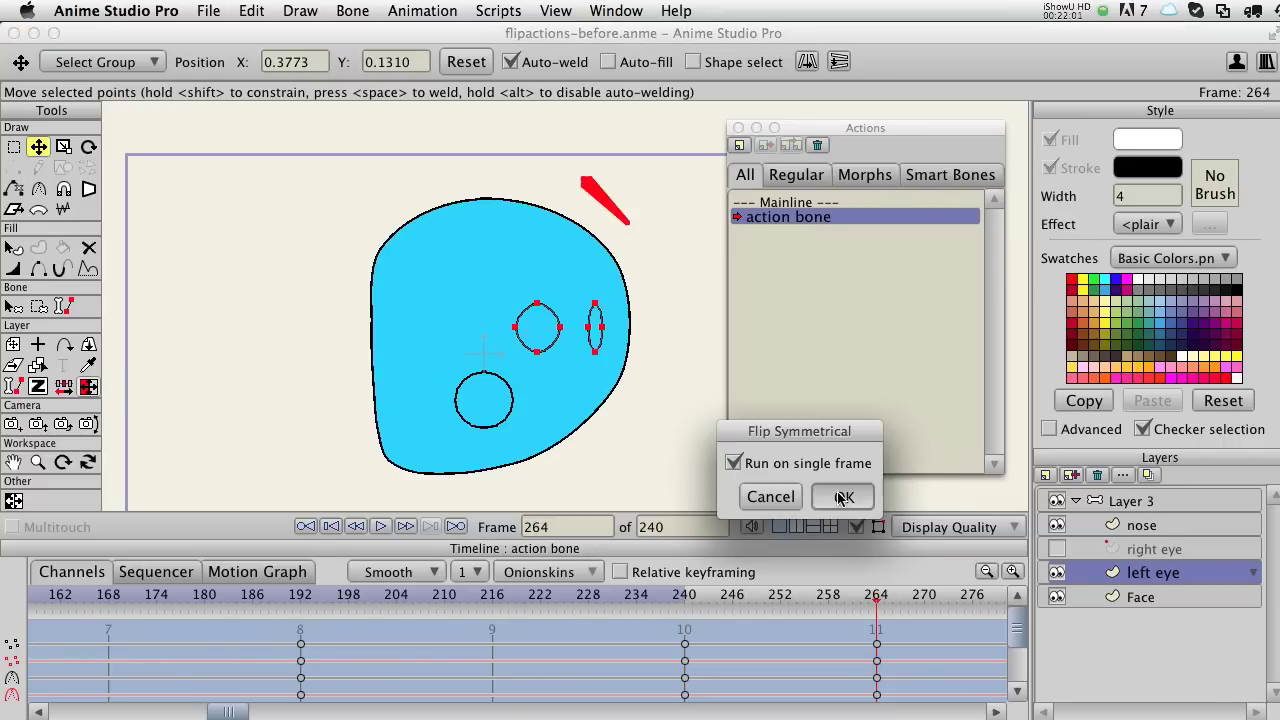
click(89, 387)
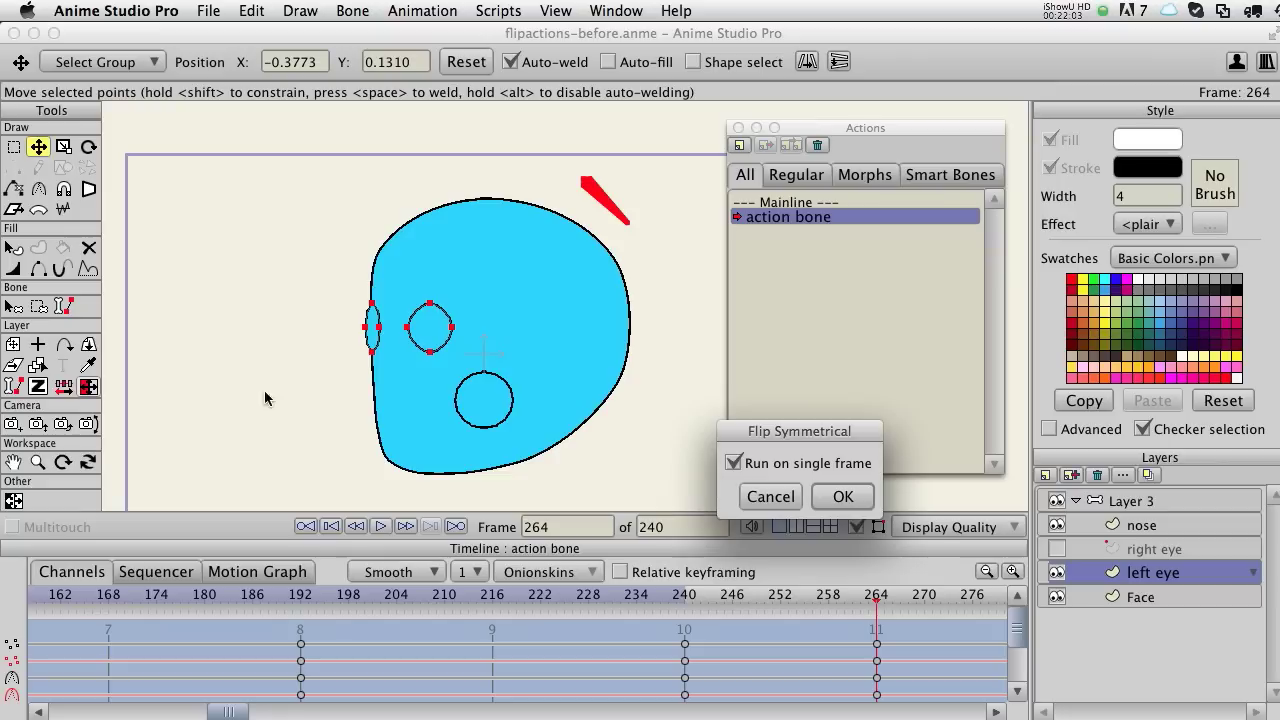
click(838, 497)
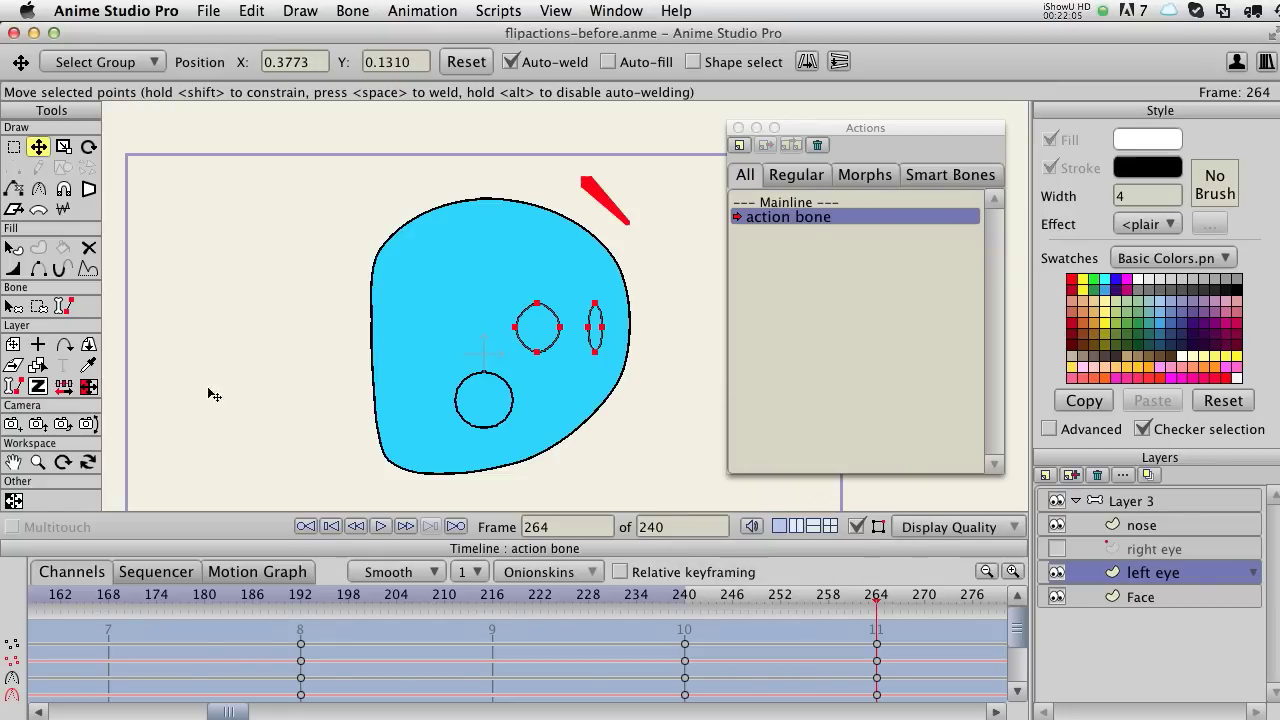
Flip the left eye layer's points symmetrically on a single frame at frames 288 and 312
click(455, 527)
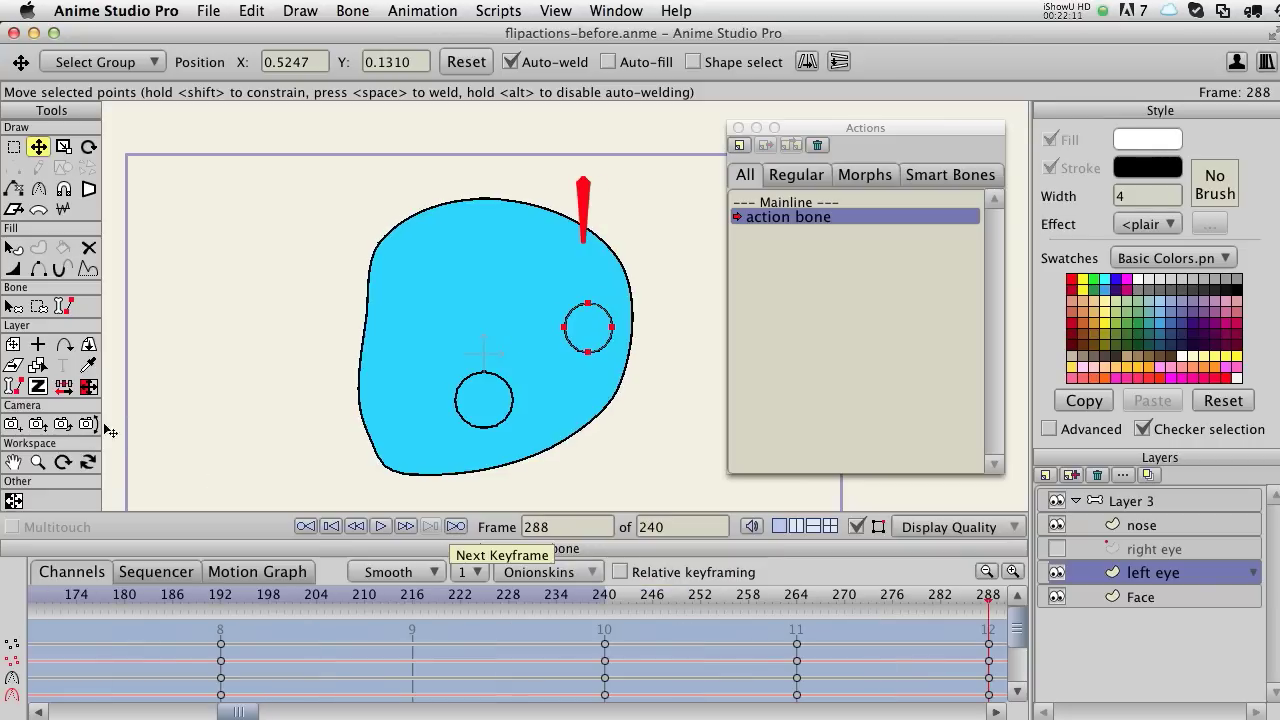
click(88, 386)
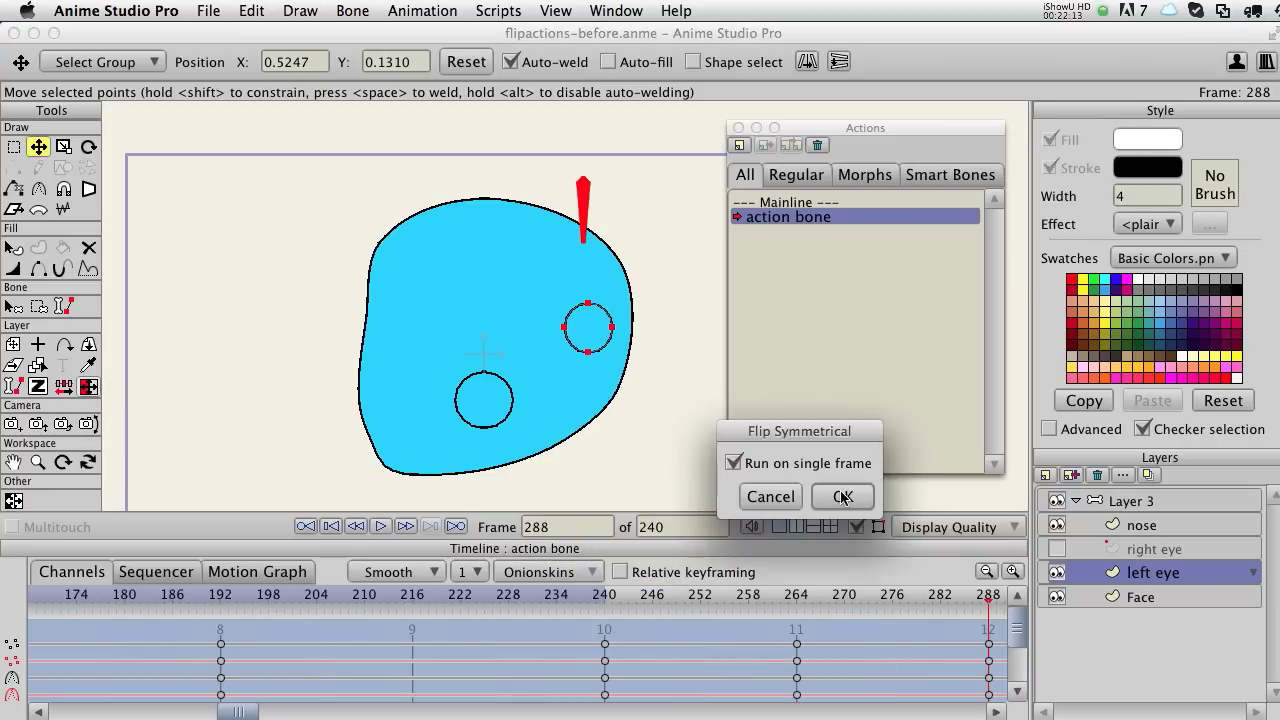
click(843, 497)
click(455, 527)
click(88, 386)
click(843, 497)
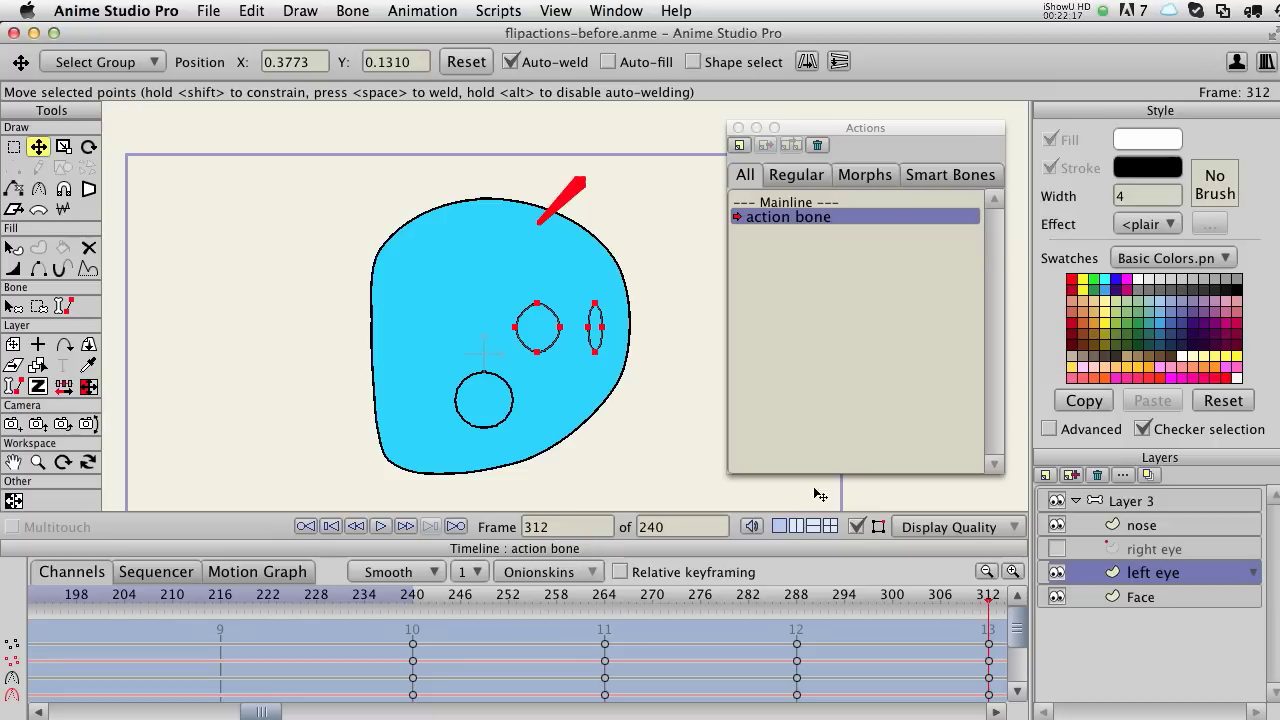
Apply the single-frame Flip Symmetrical to the left eye layer's points at frame 336
click(455, 527)
click(88, 386)
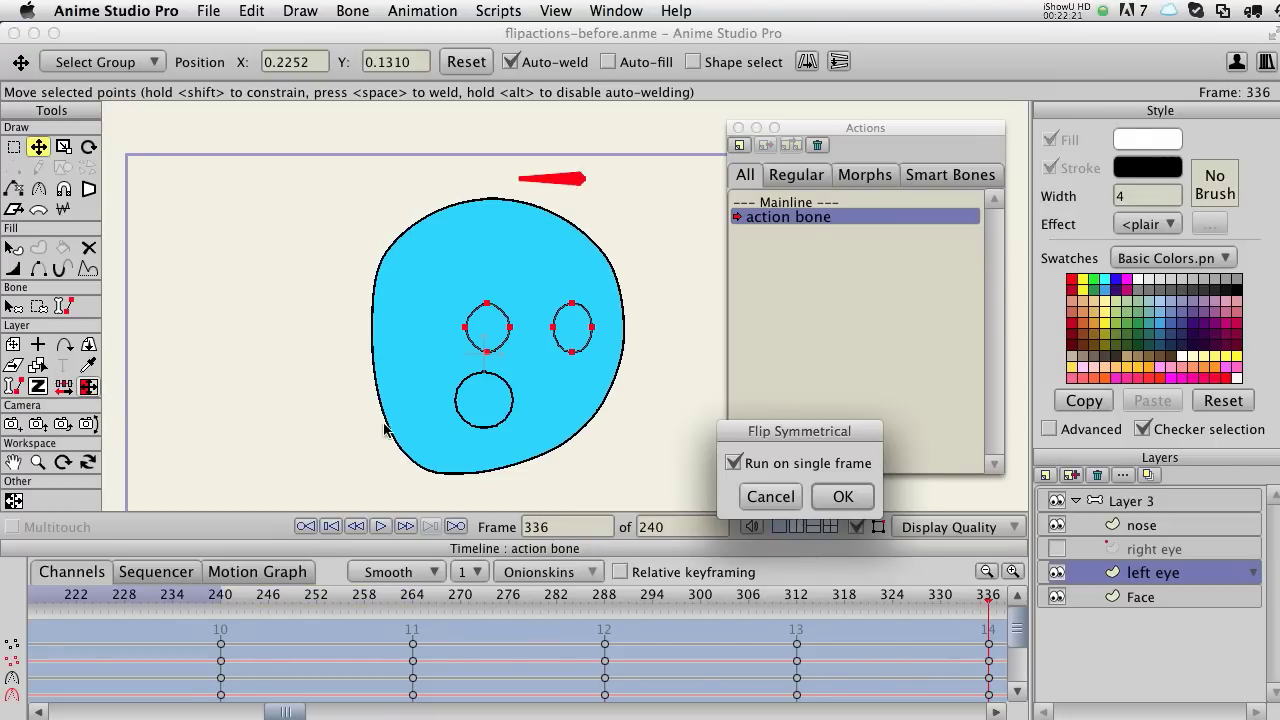
click(845, 497)
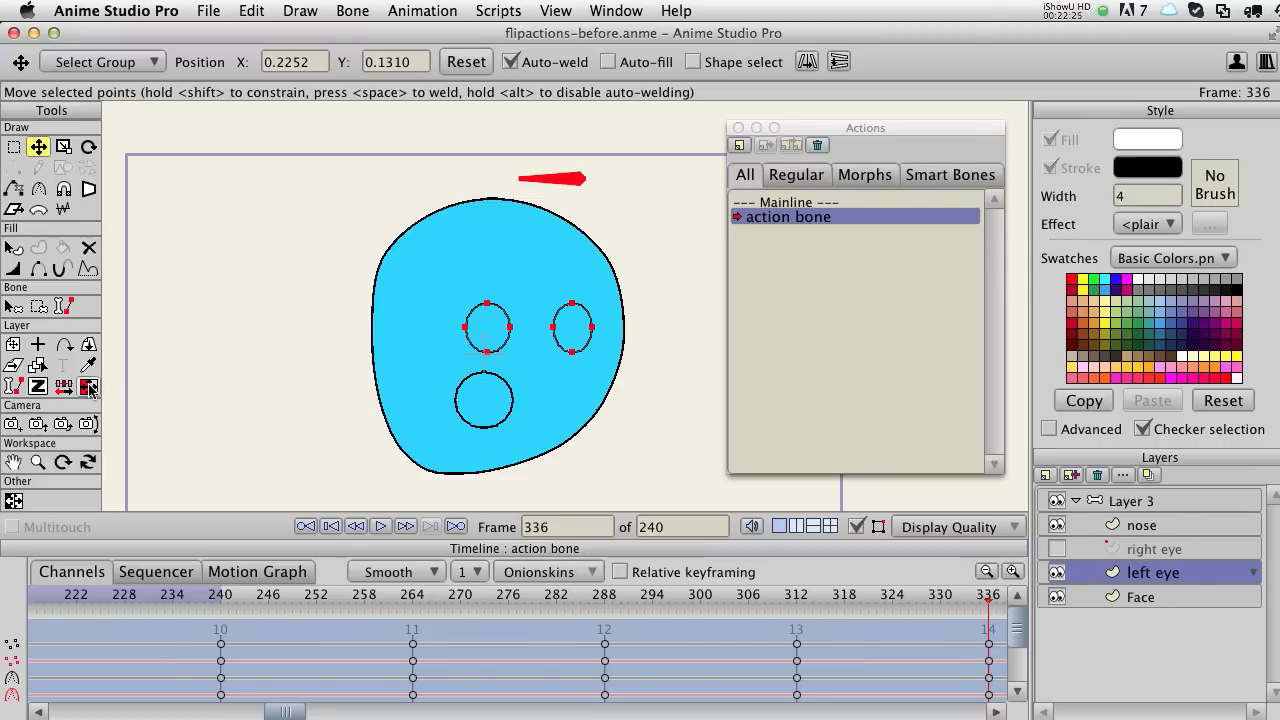
Copy the left eye layer's front-view keys from frame 0 and paste them at frame 384
scroll(908, 659, right, 10)
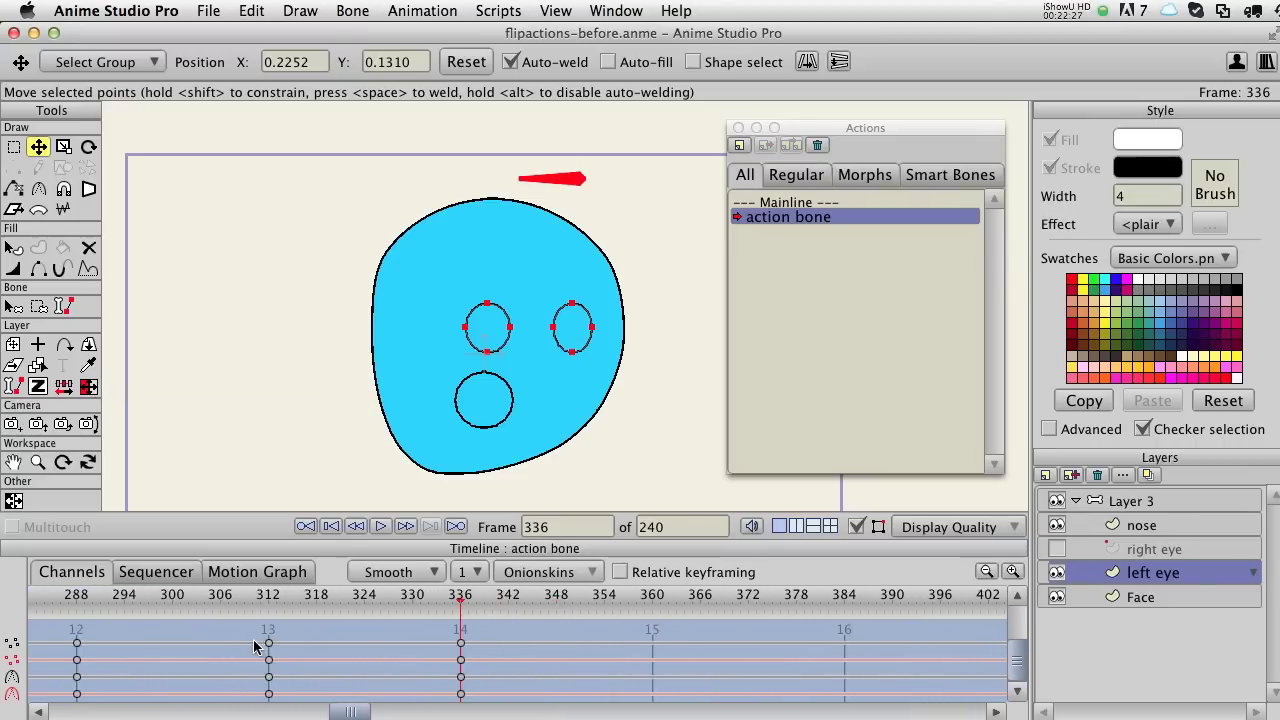
scroll(318, 647, left, 6)
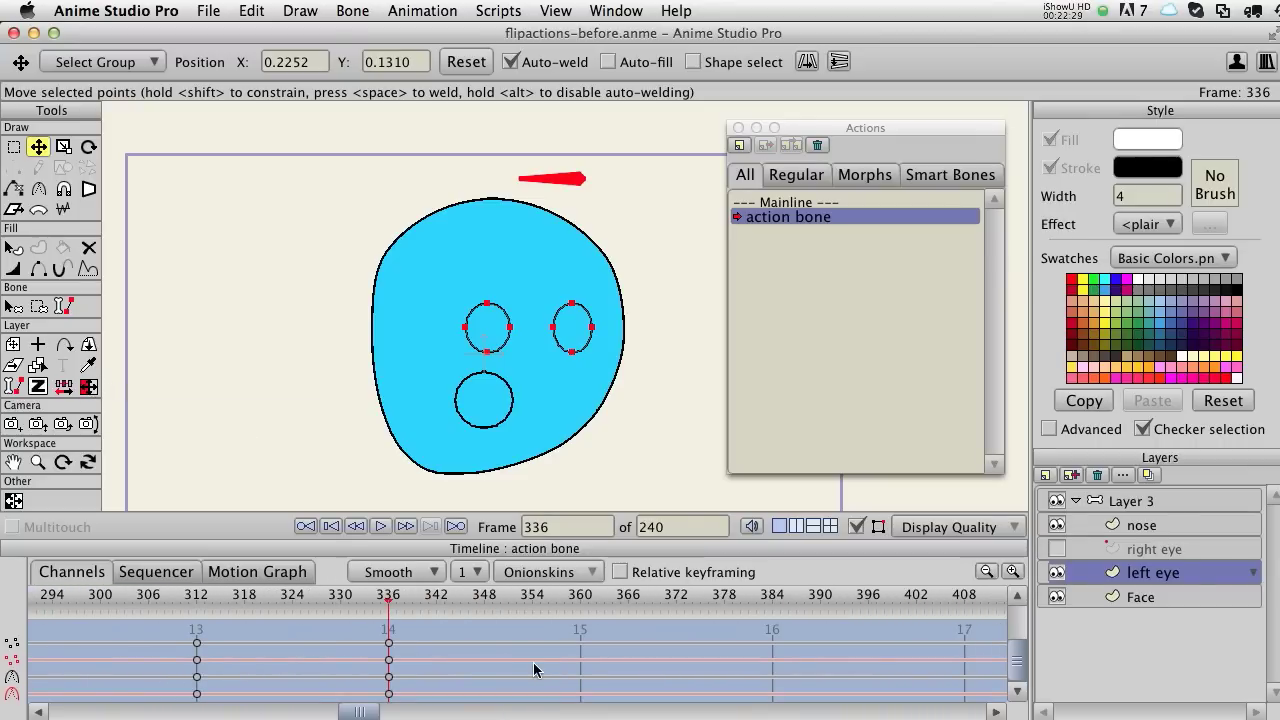
drag(771, 593, 759, 632)
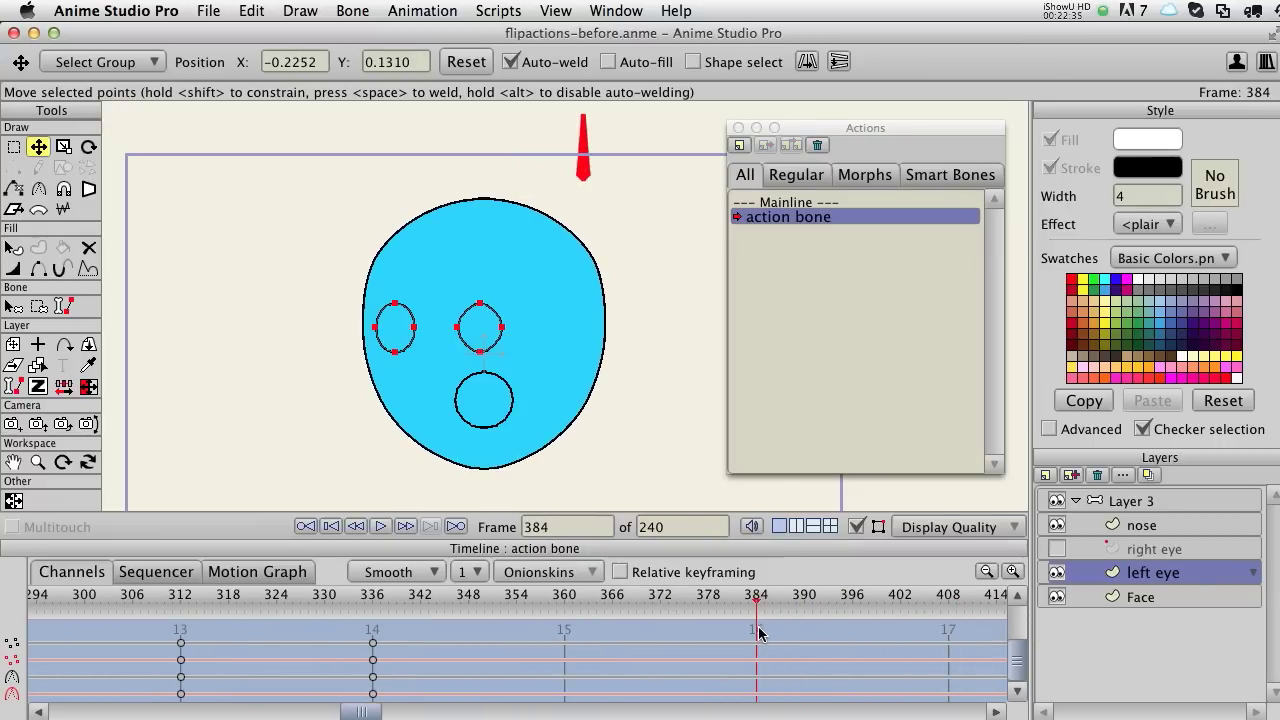
drag(352, 712, 68, 712)
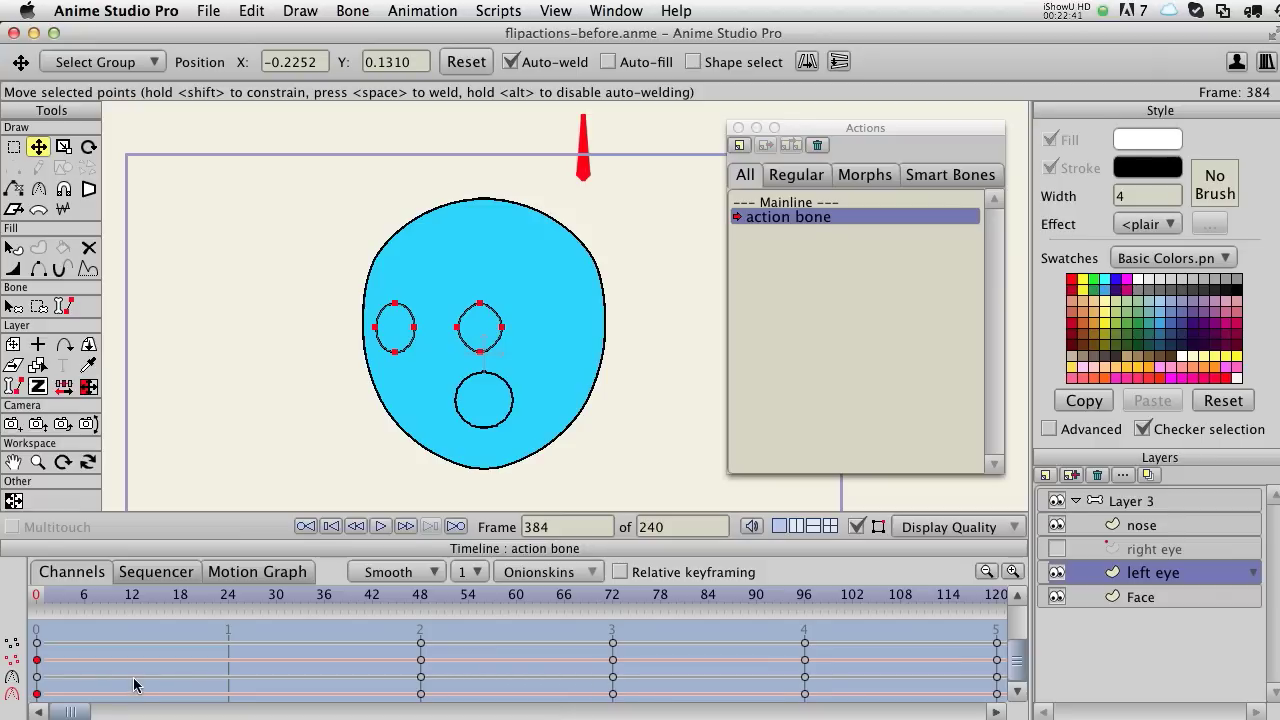
key(super+v)
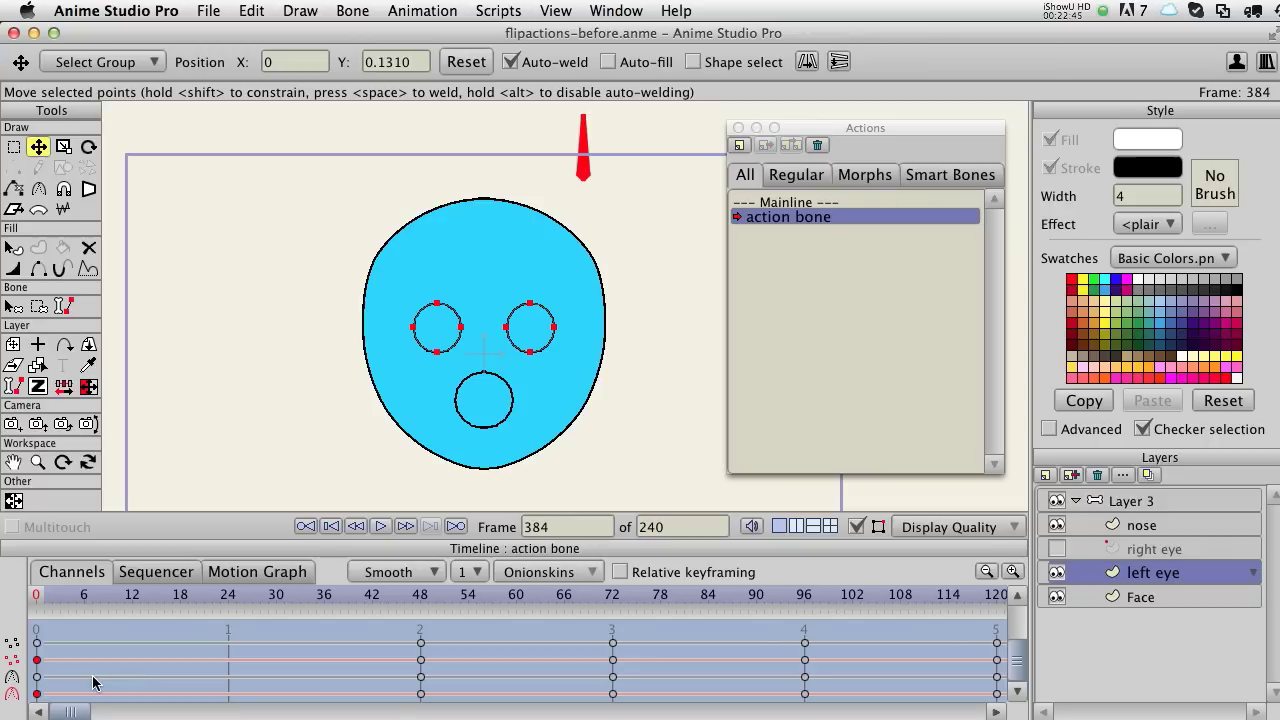
Scrub back and forth through the second half of the action to check how the face and eyes turn
drag(70, 711, 345, 711)
drag(893, 600, 456, 618)
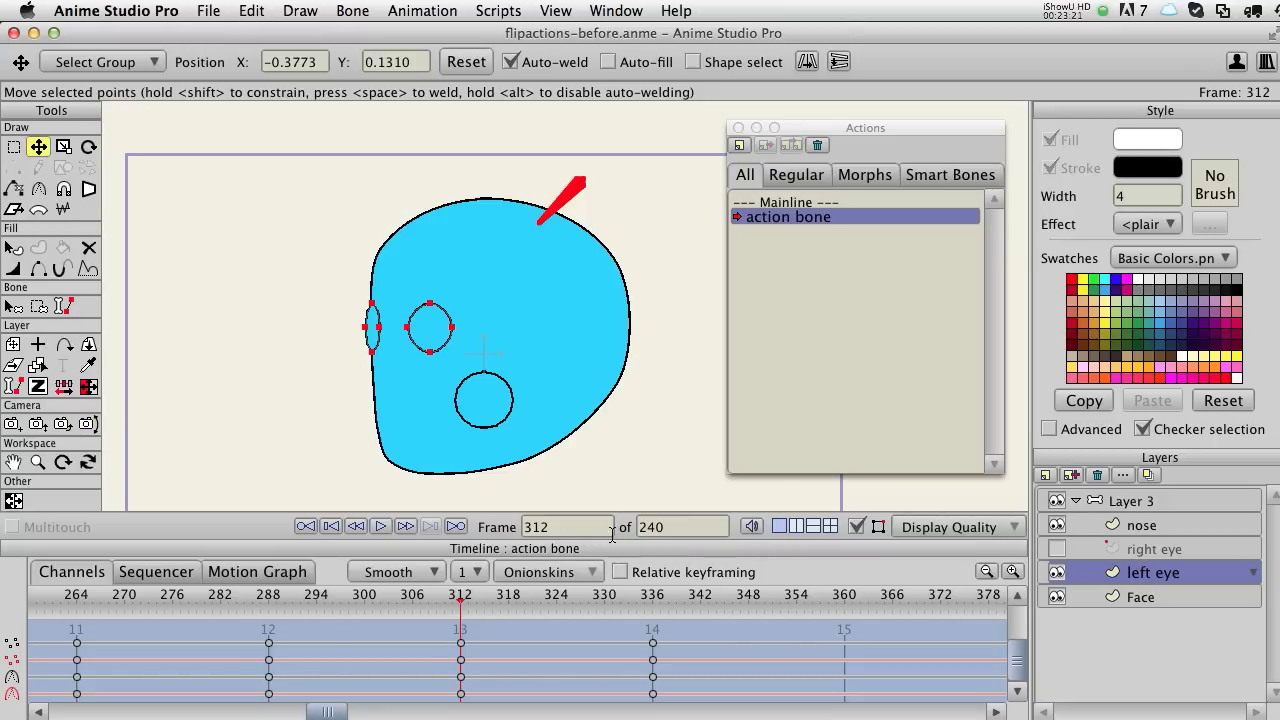
drag(465, 600, 652, 625)
drag(600, 602, 455, 600)
drag(459, 598, 1010, 645)
drag(840, 655, 460, 640)
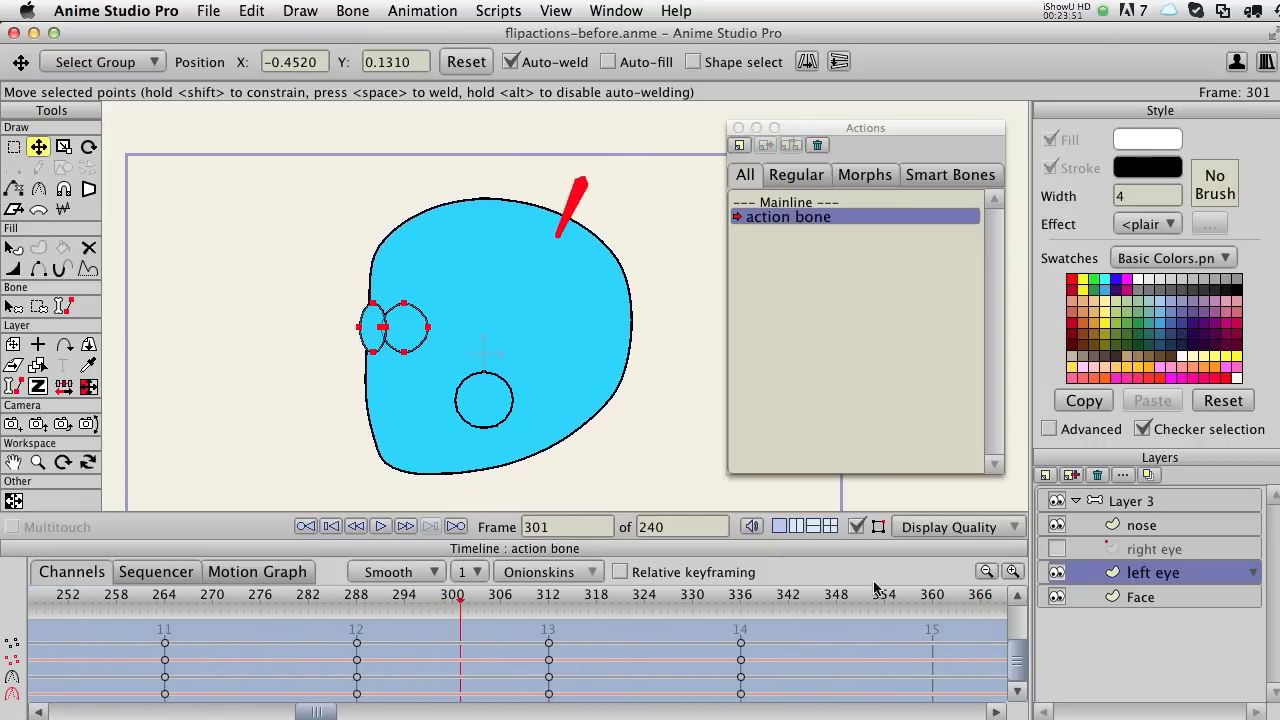
Flip the nose layer's points symmetrically on a single frame at frames 240 and 264
click(1140, 525)
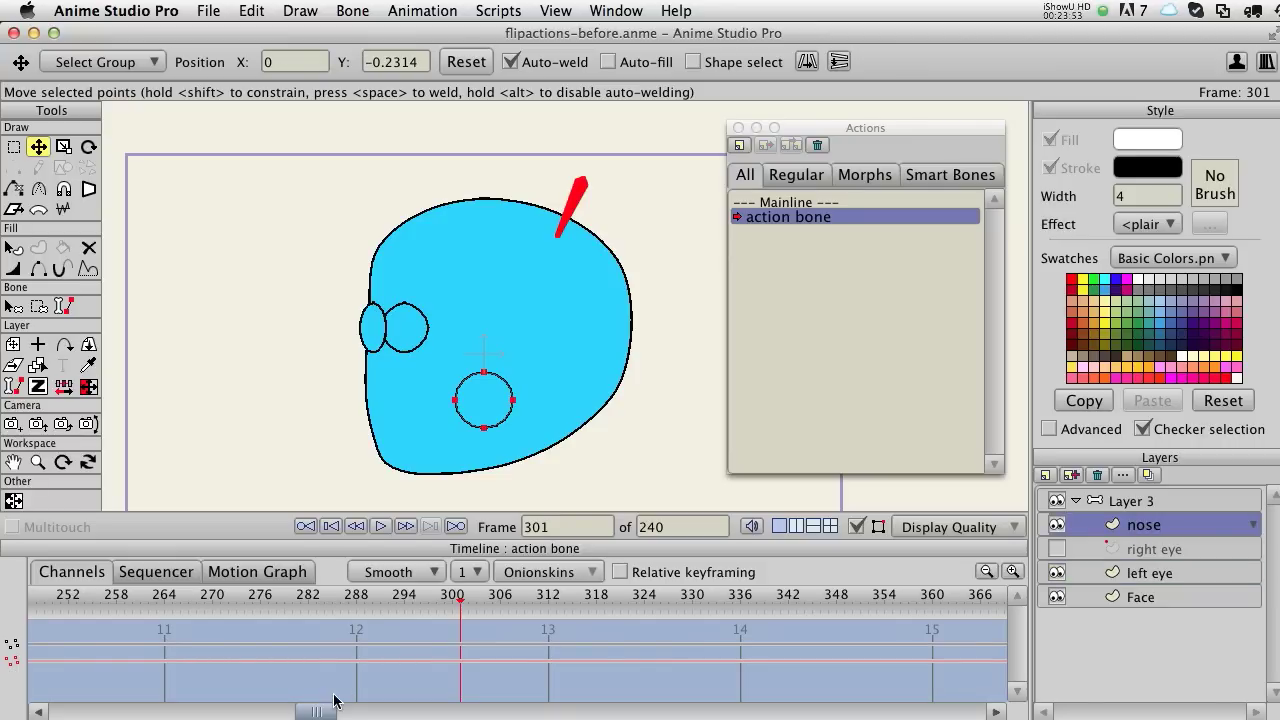
click(64, 388)
drag(305, 712, 250, 708)
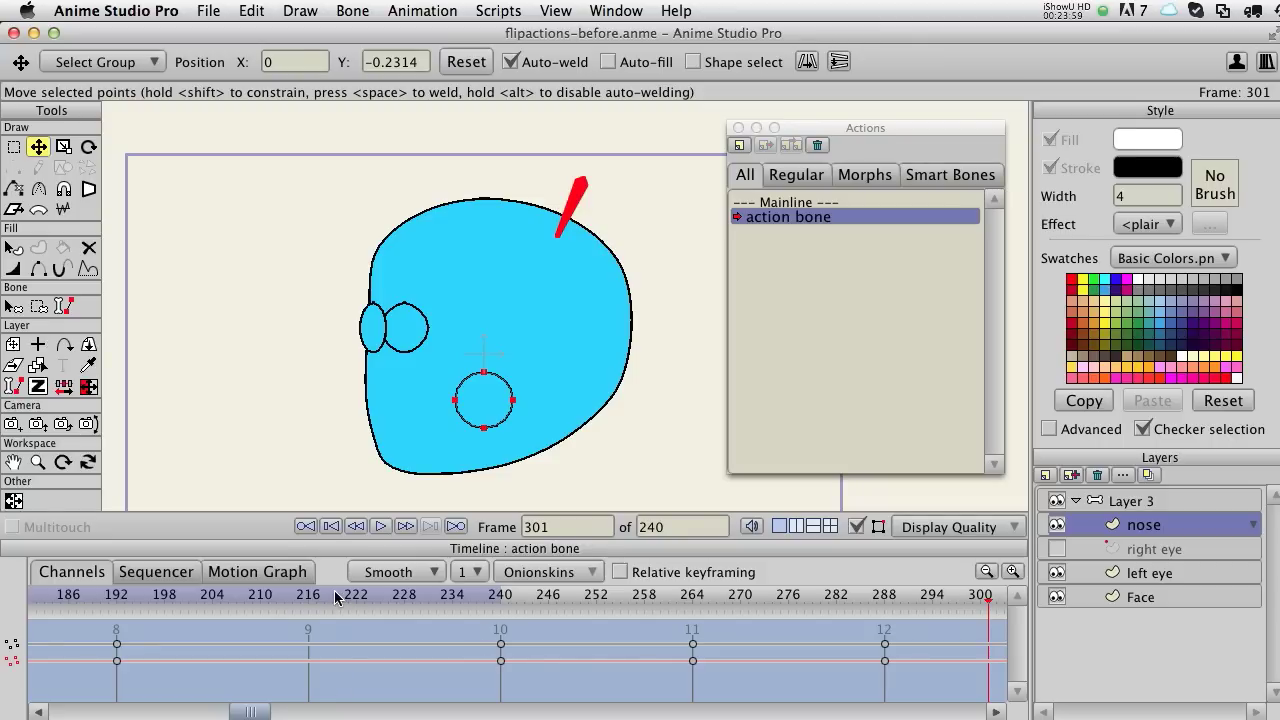
mouse_move(338, 597)
mouse_down()
mouse_move(38, 597)
mouse_move(782, 604)
mouse_up()
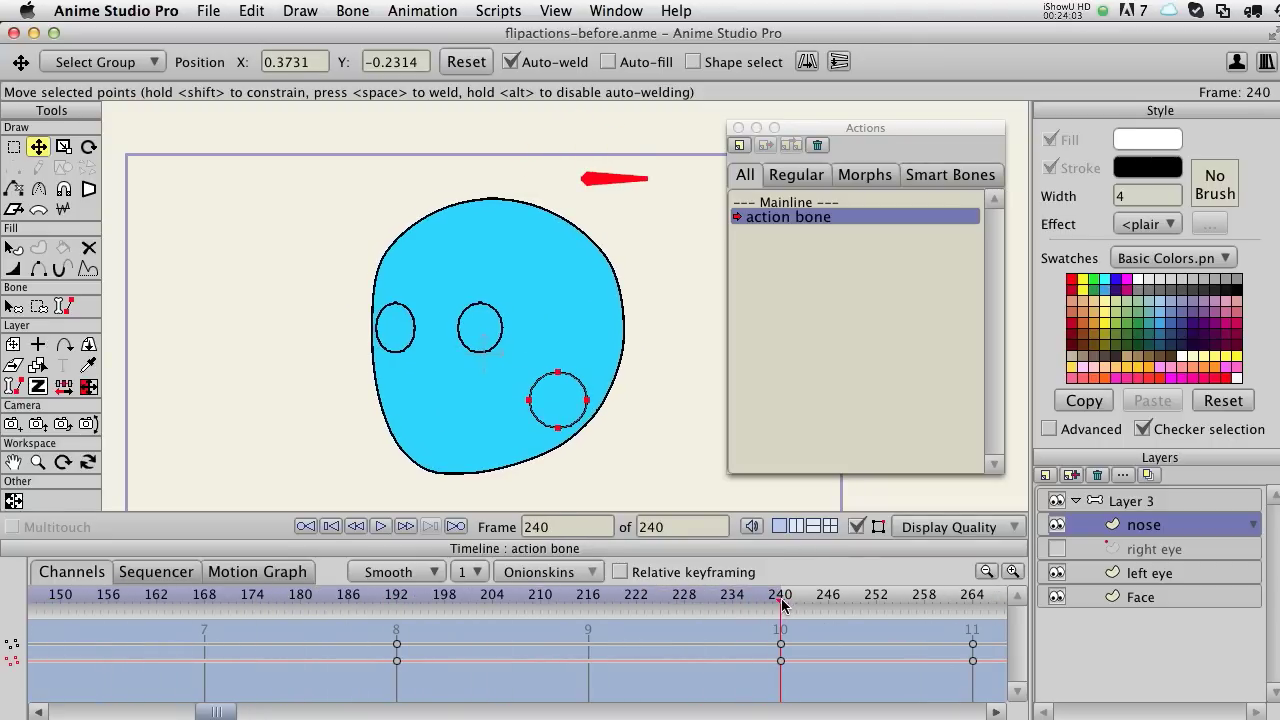
click(87, 387)
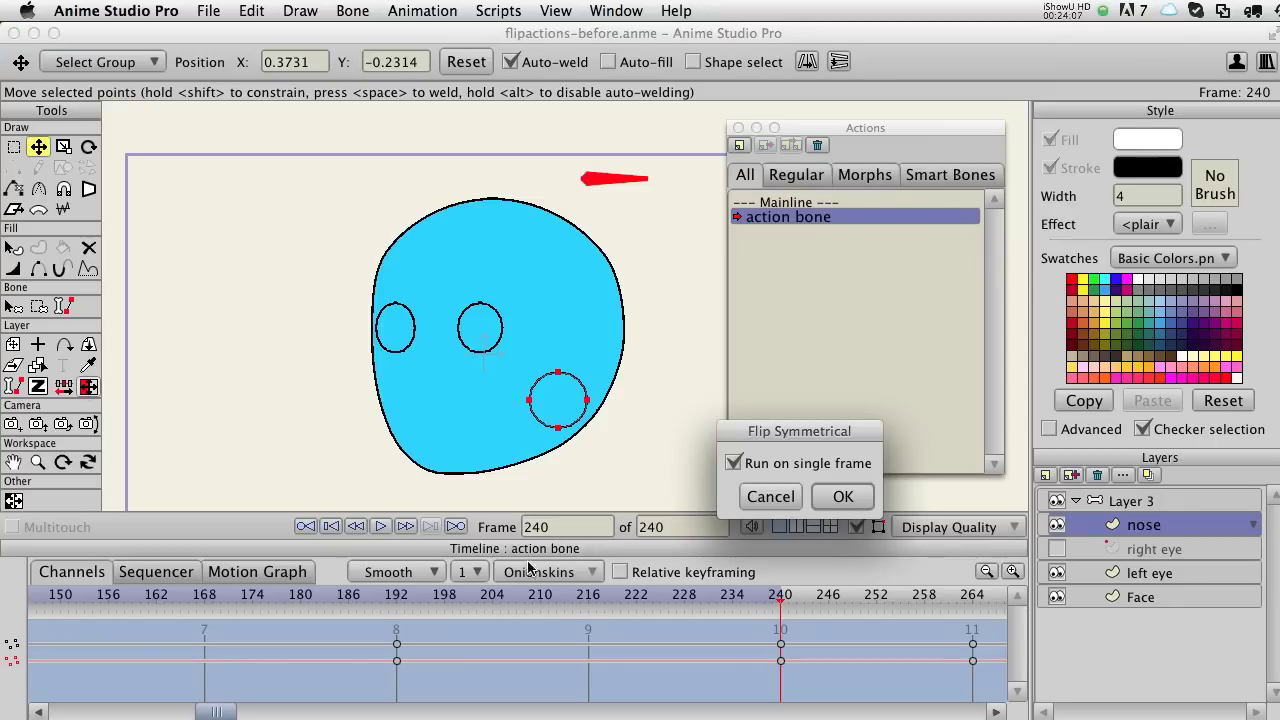
key(Return)
click(456, 526)
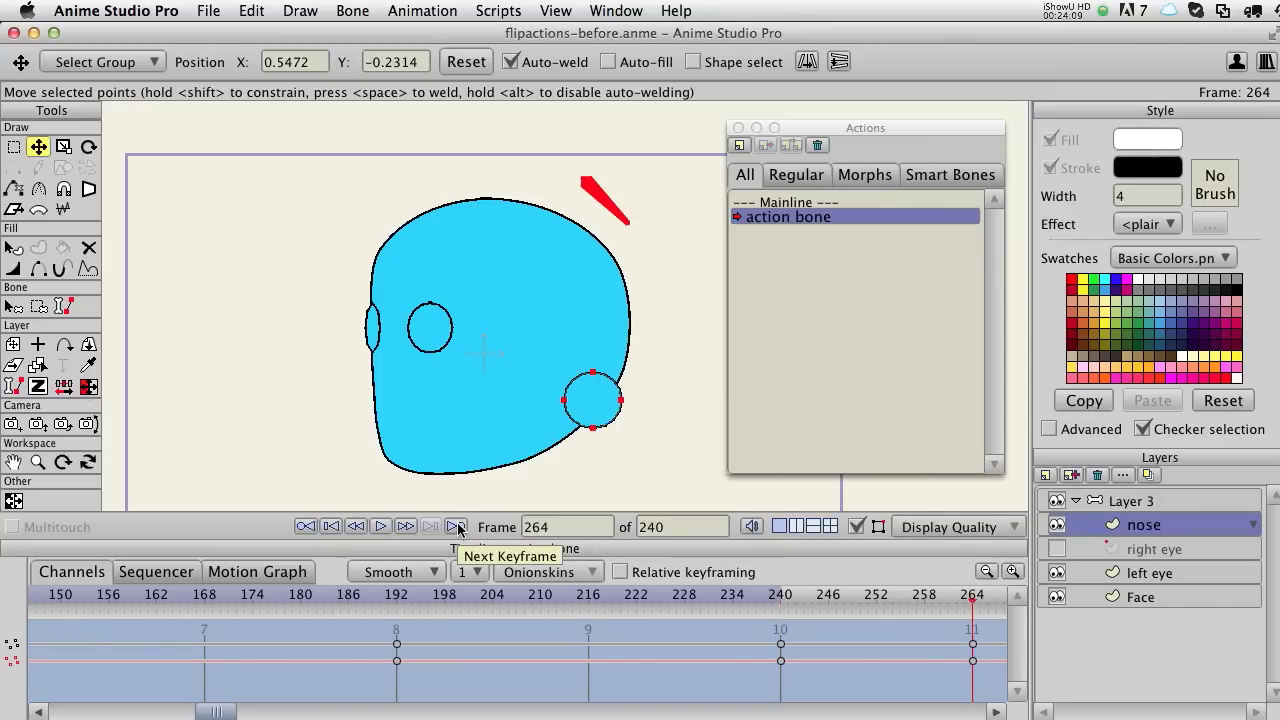
click(90, 388)
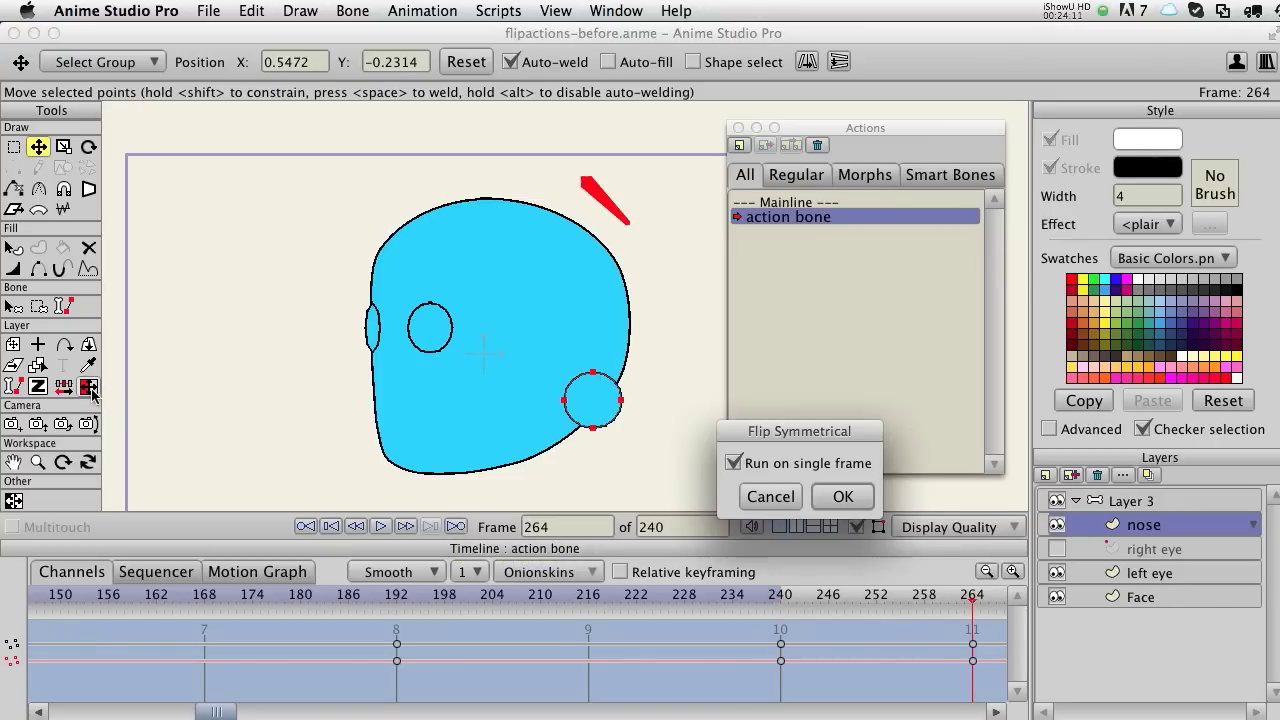
key(Return)
Apply the single-frame Flip Symmetrical to the nose layer's points at frames 312 and 336
click(456, 526)
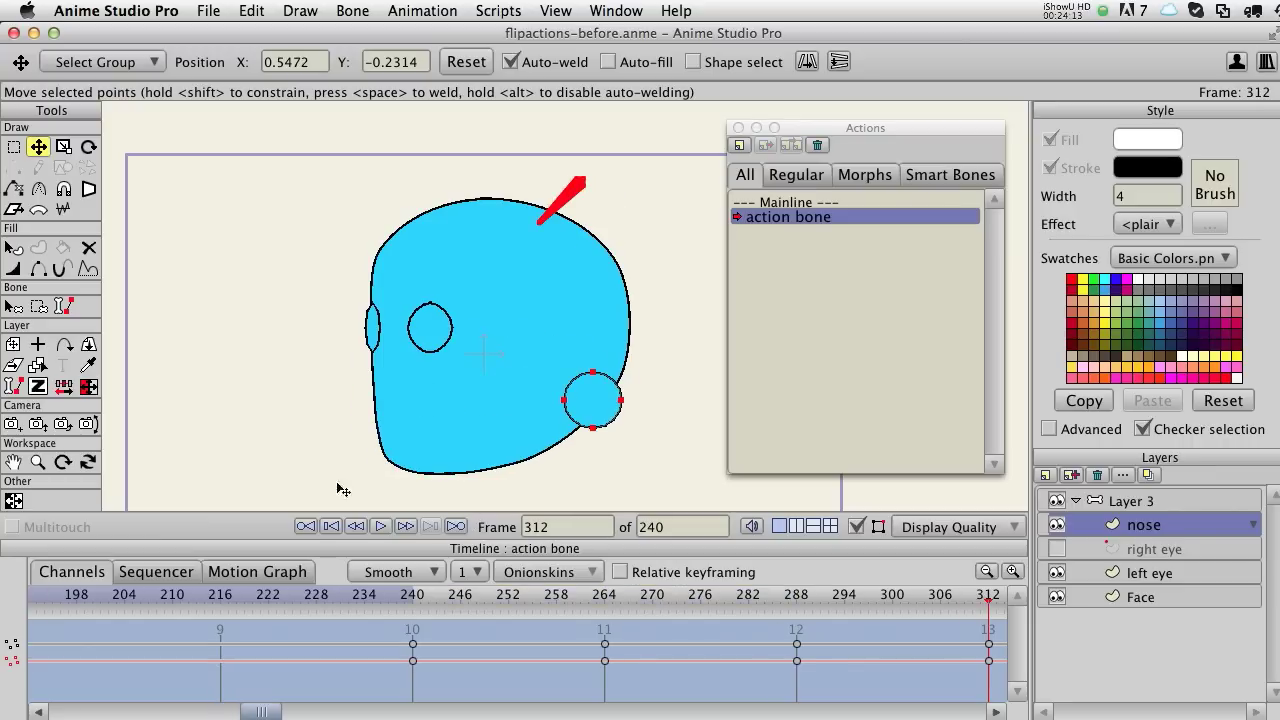
click(90, 388)
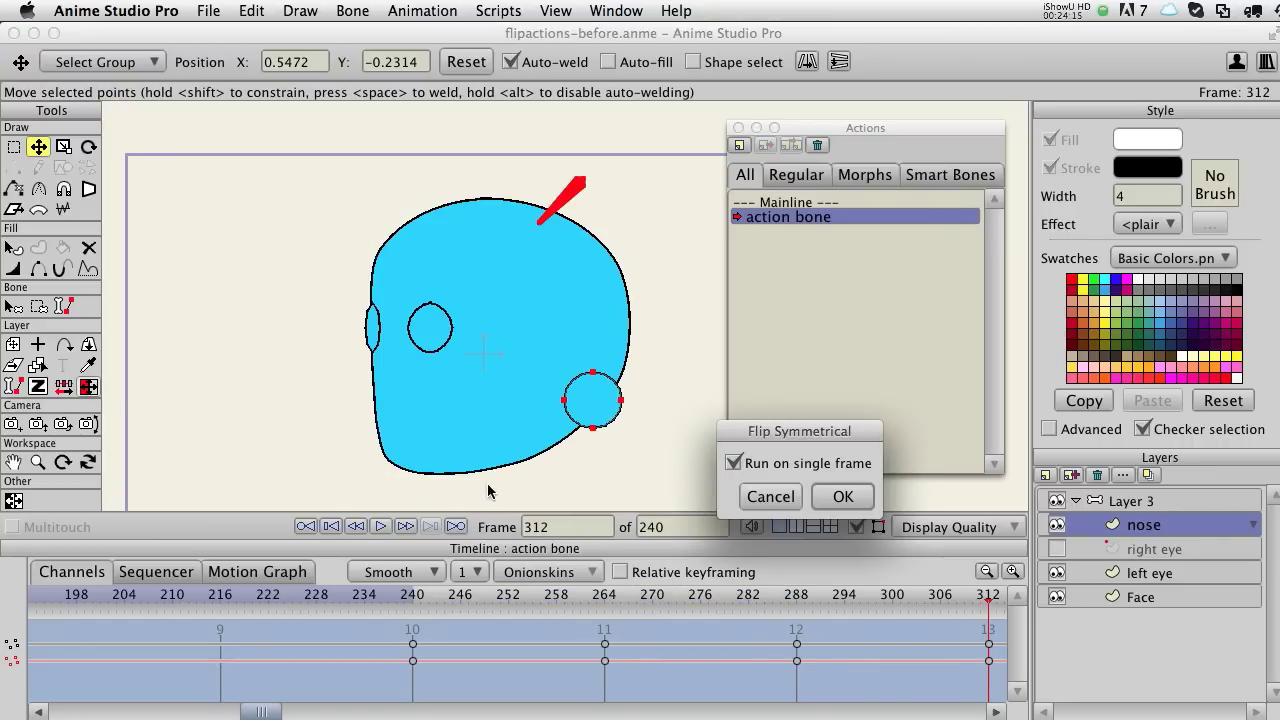
key(Return)
click(456, 526)
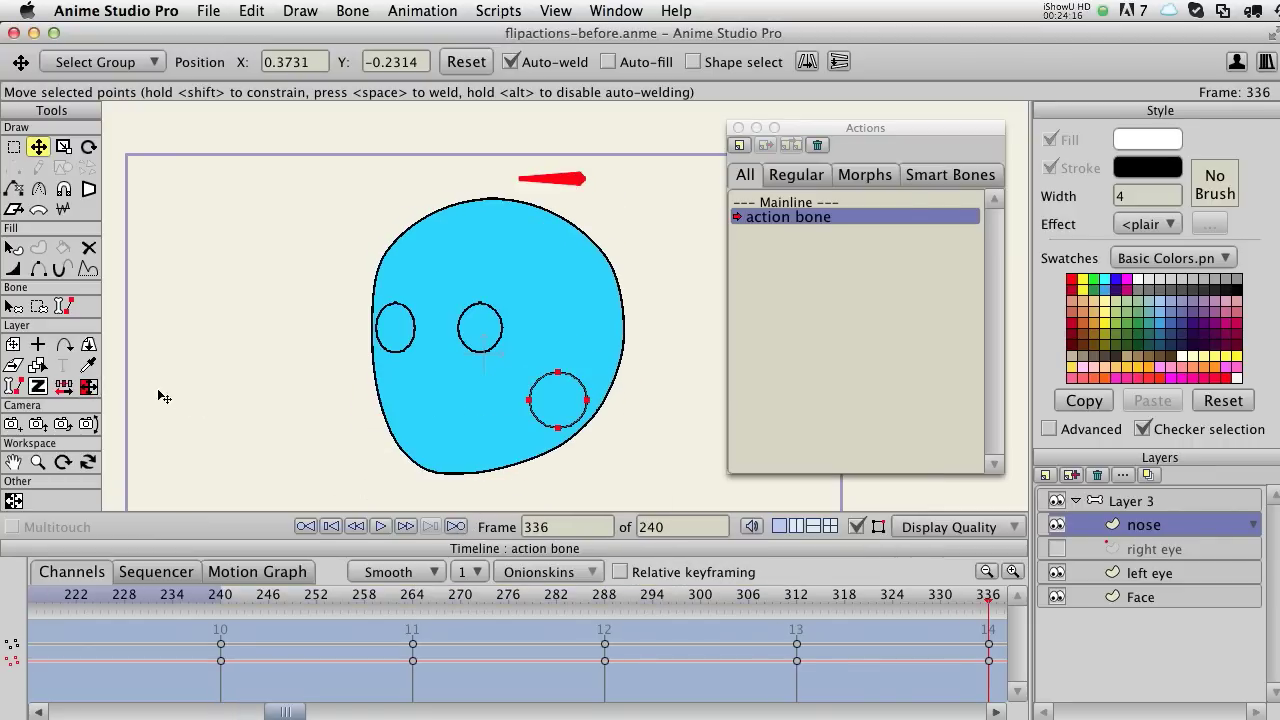
click(90, 388)
key(Return)
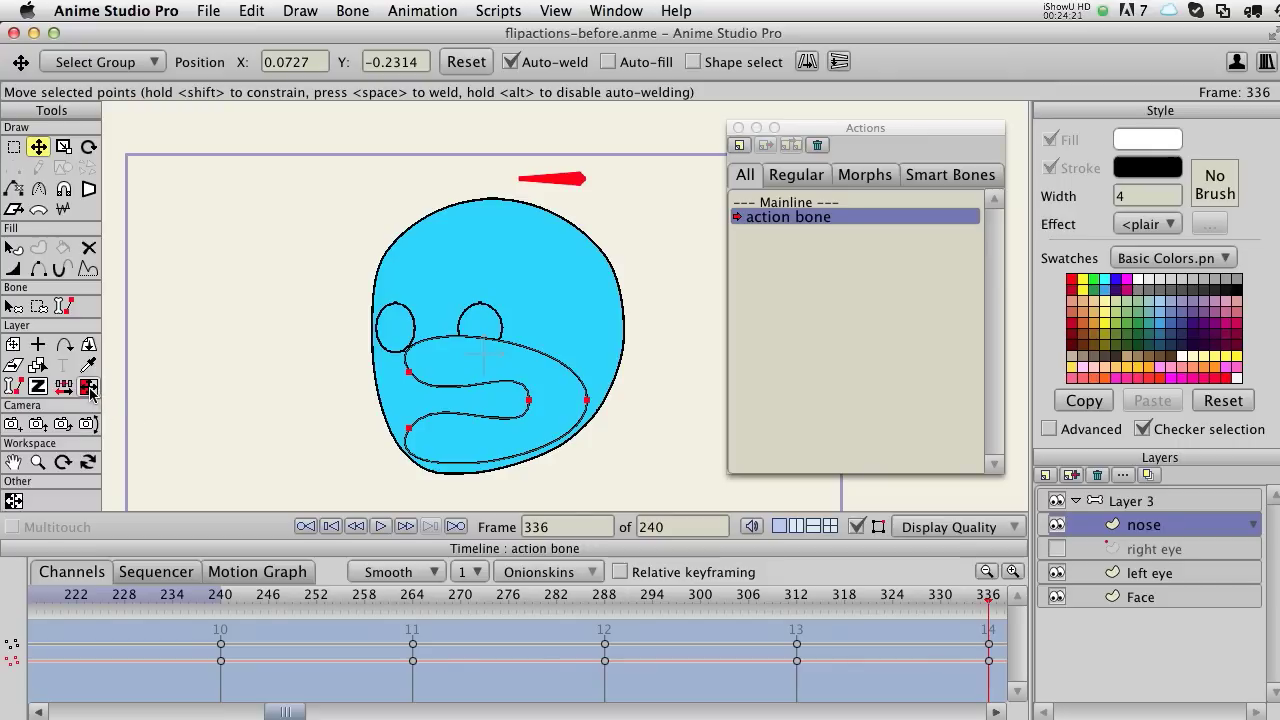
Copy the nose layer's front-view keys from frame 0 and paste them at frame 384
drag(955, 600, 733, 600)
drag(818, 607, 636, 600)
drag(753, 633, 810, 641)
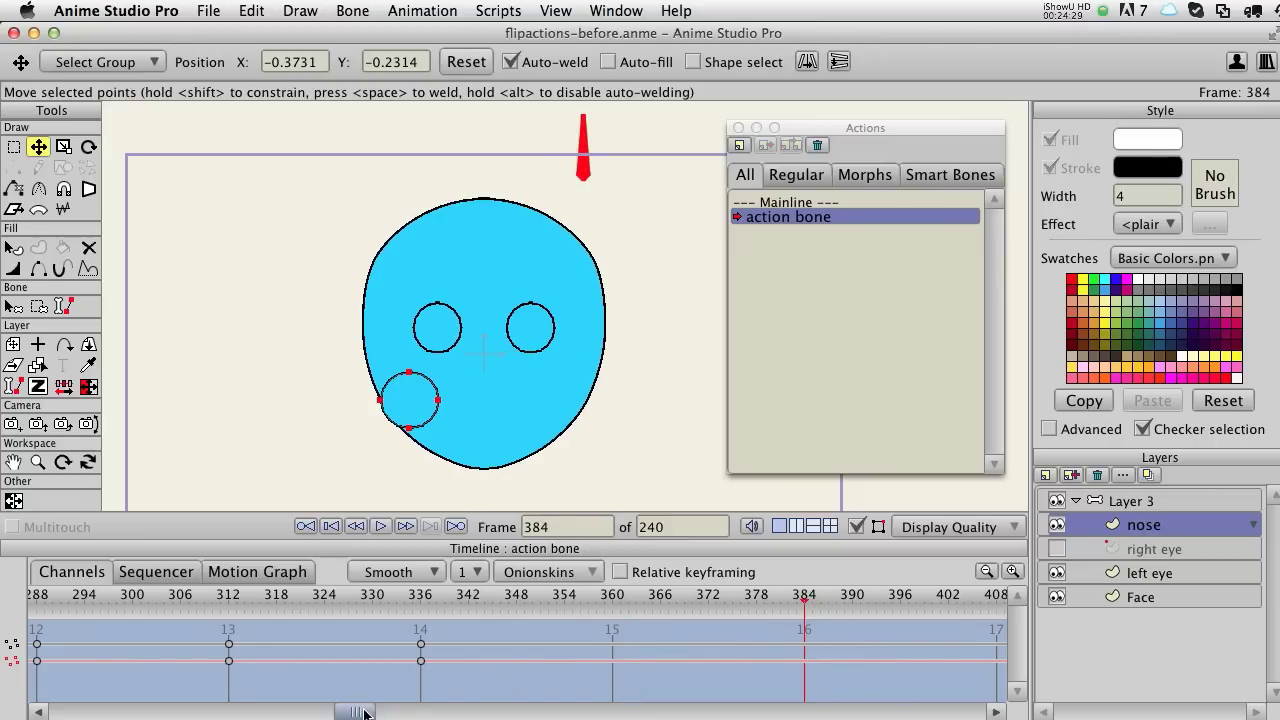
drag(365, 712, 80, 712)
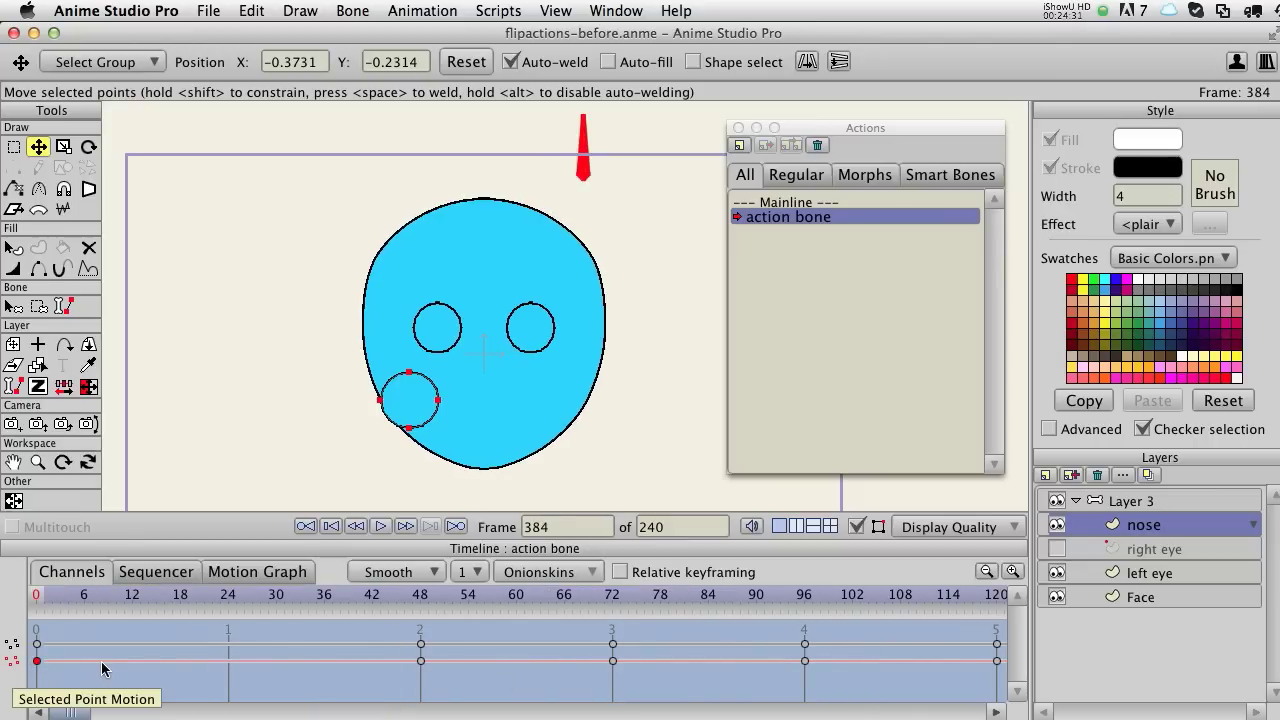
key(super+z)
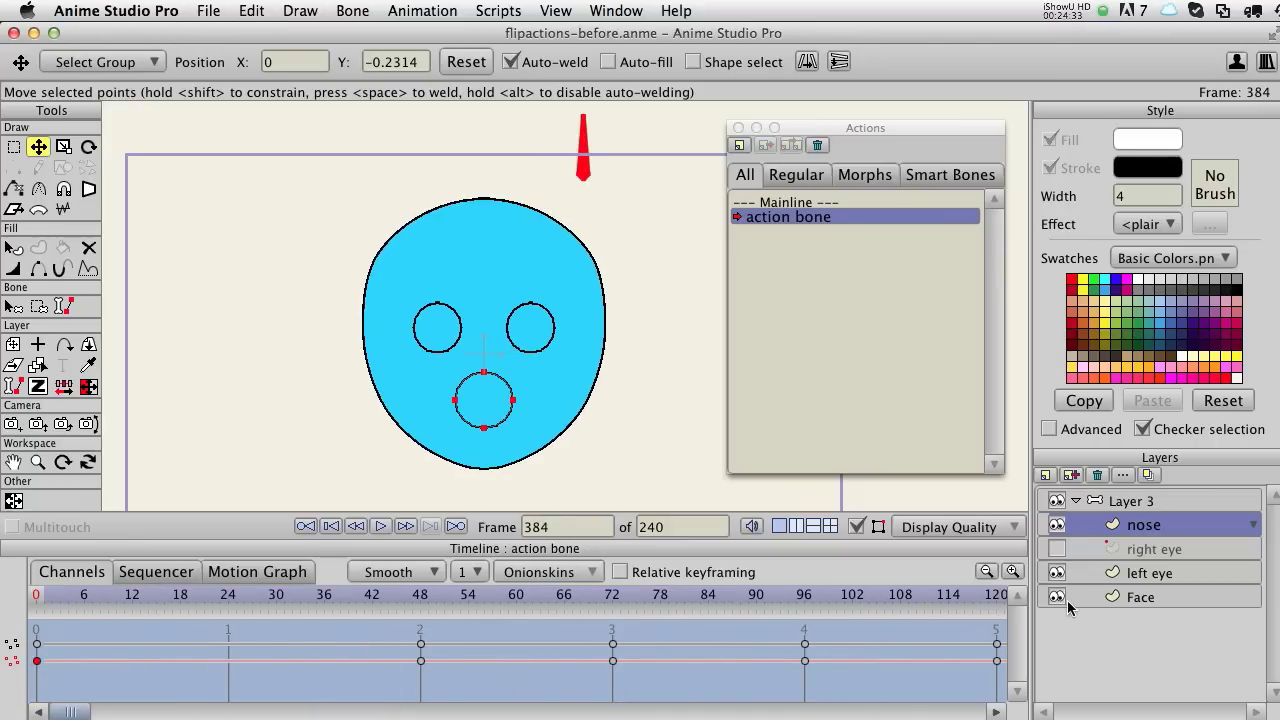
Run Flip Symmetrical on the nose layer's points at the skipped key on frame 288
drag(992, 597, 750, 622)
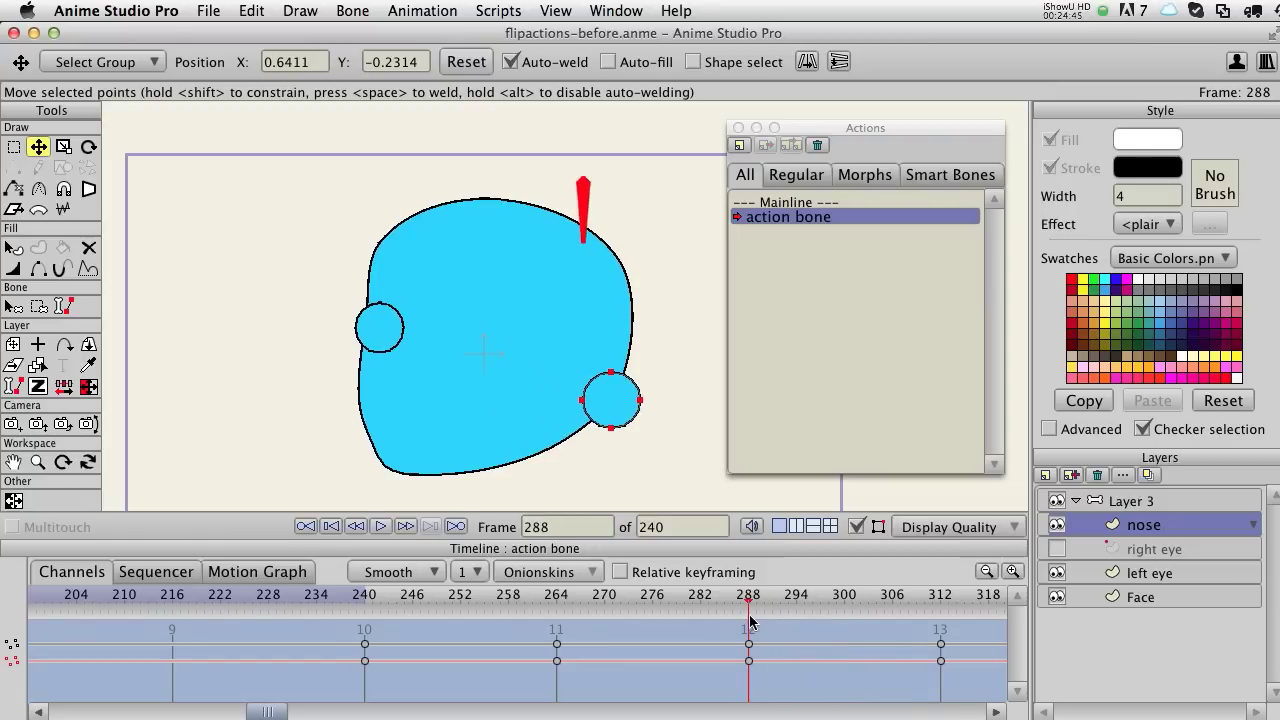
click(89, 387)
click(843, 497)
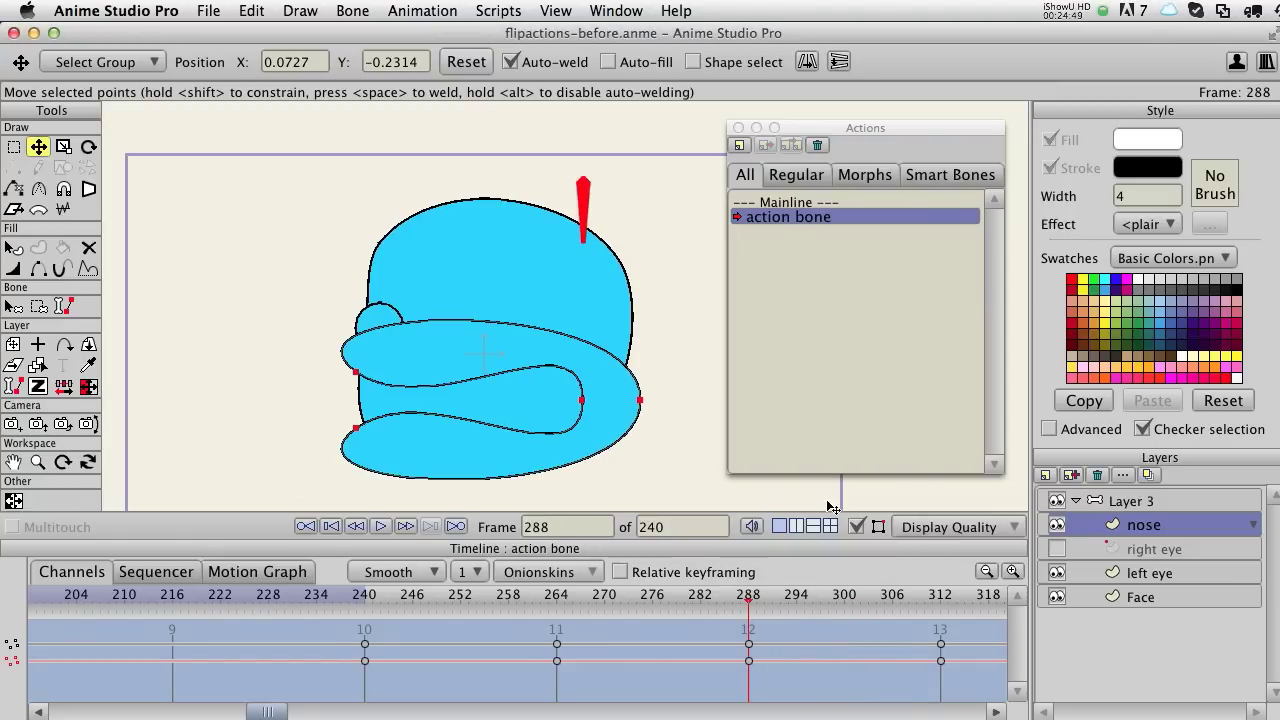
Scrub through the whole action to examine the head turn in both directions, including the nose
drag(750, 595, 180, 595)
drag(148, 547, 434, 596)
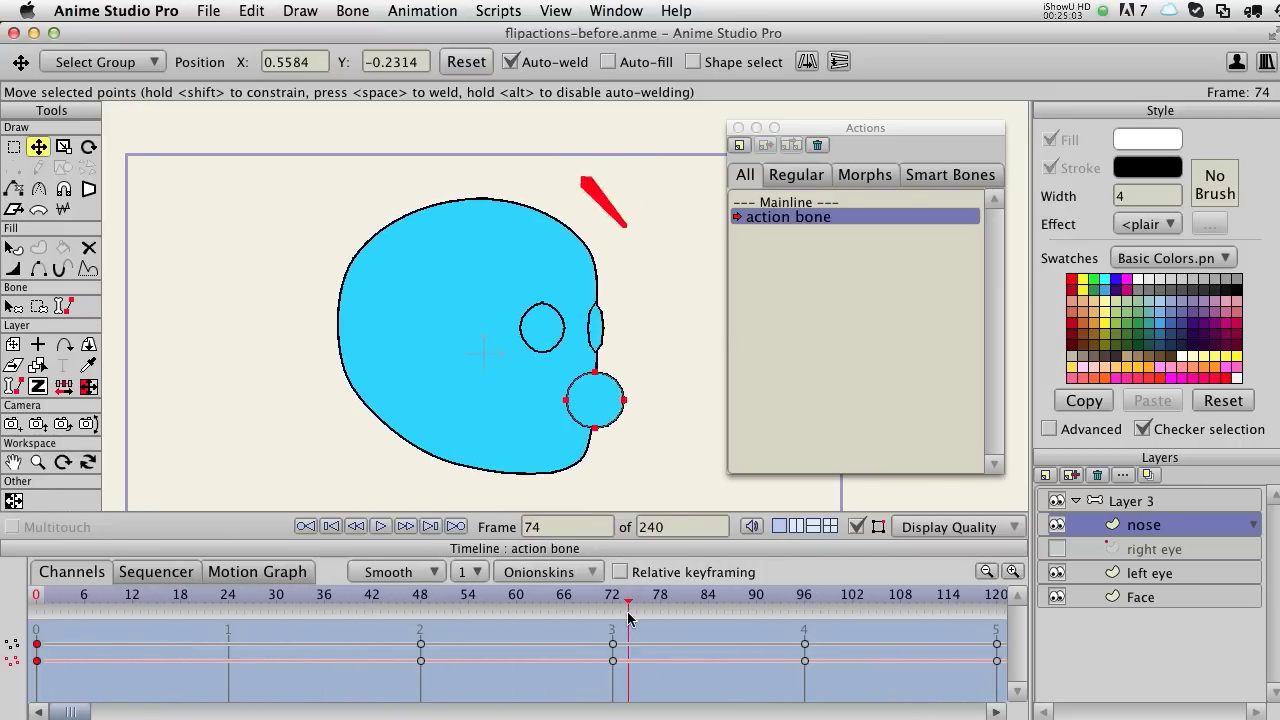
drag(793, 620, 125, 538)
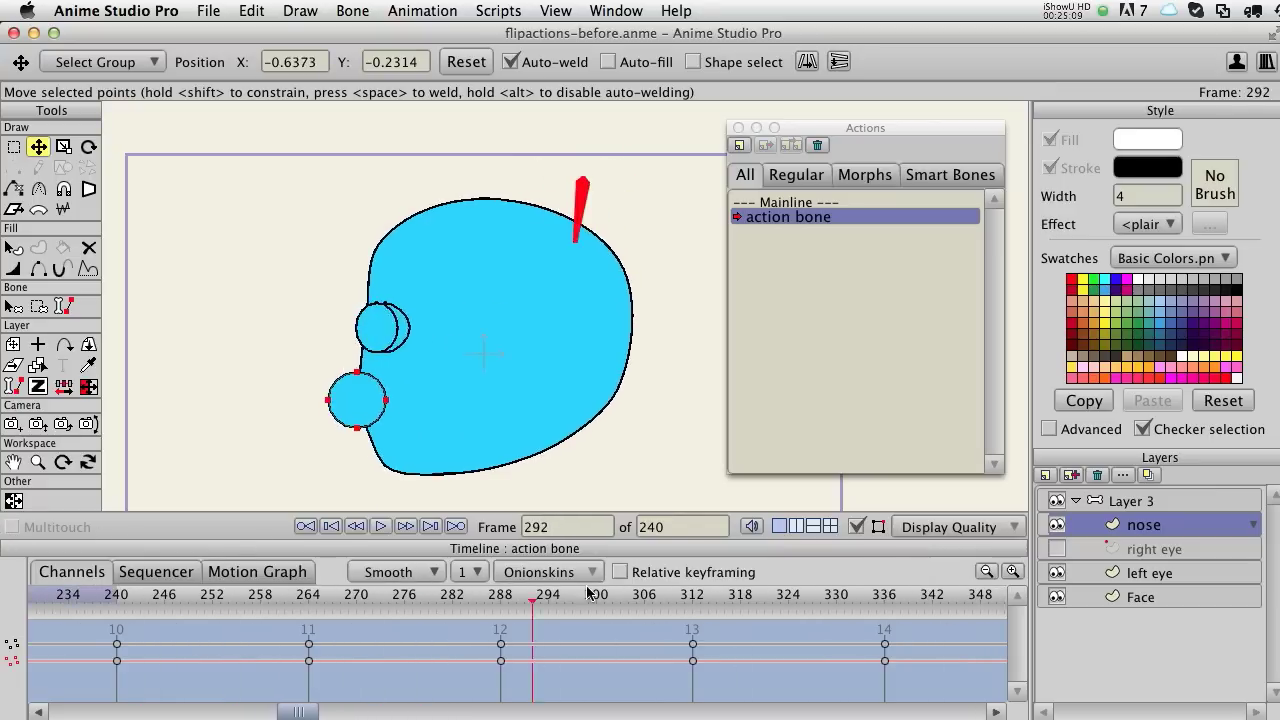
drag(952, 602, 556, 608)
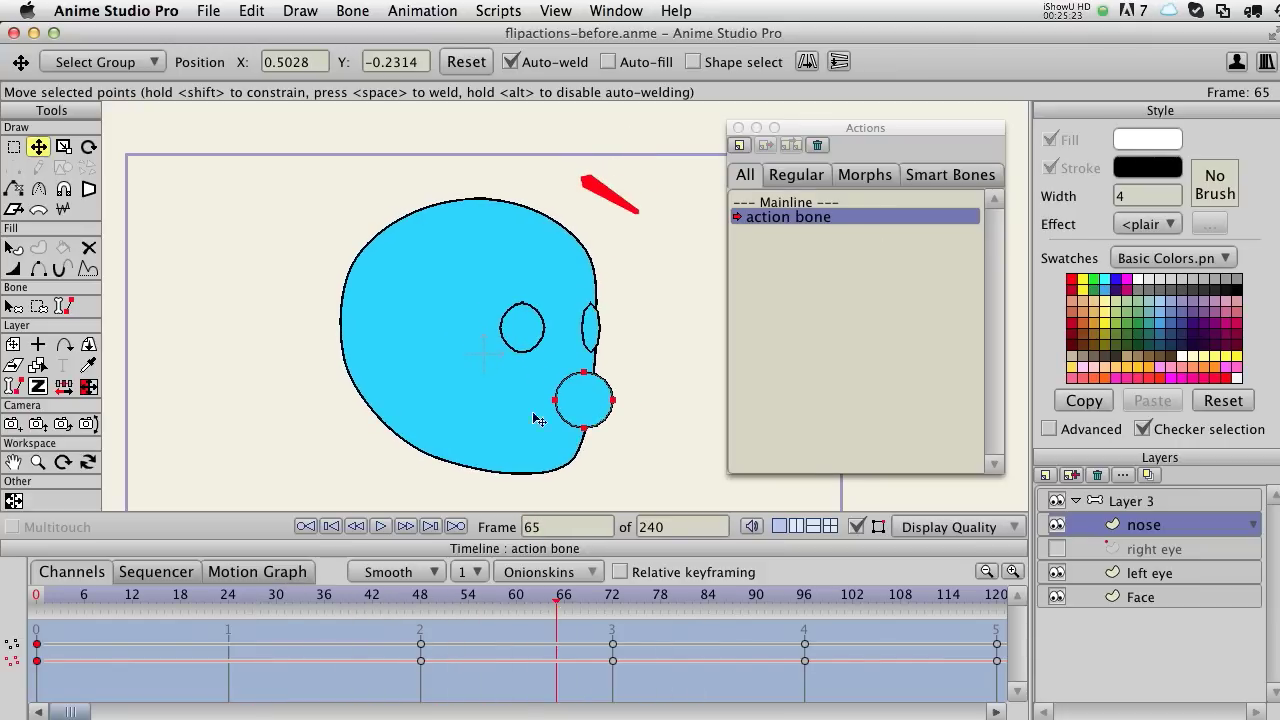
drag(548, 598, 84, 618)
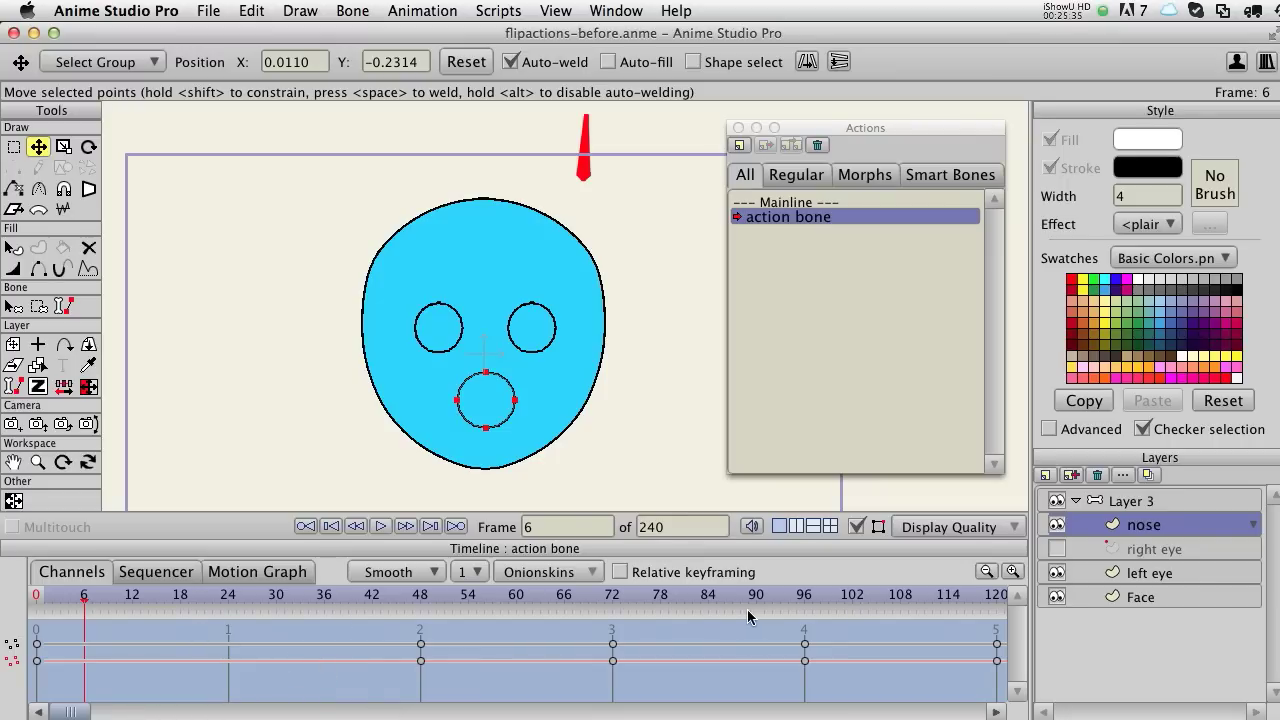
drag(182, 601, 424, 607)
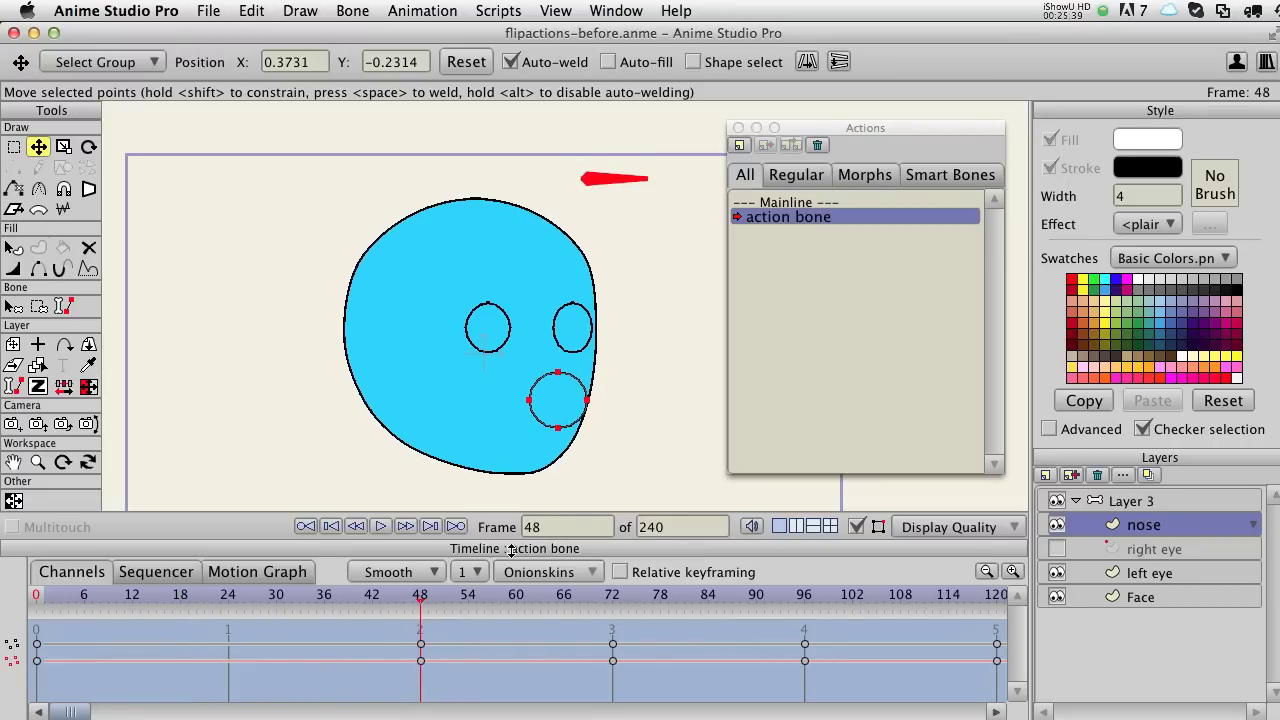
drag(368, 600, 424, 606)
drag(432, 600, 244, 598)
Return to Mainline, show the right eye layer and paste the left eye layer's points into it
click(806, 203)
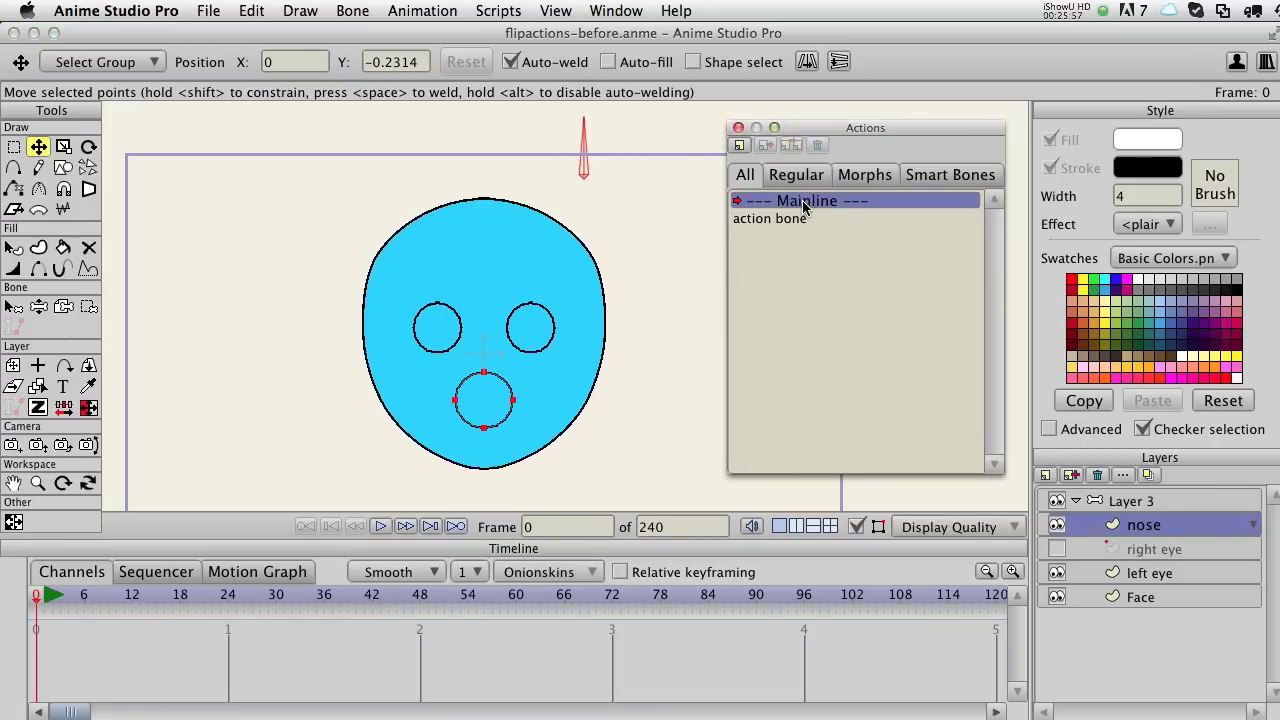
click(1112, 574)
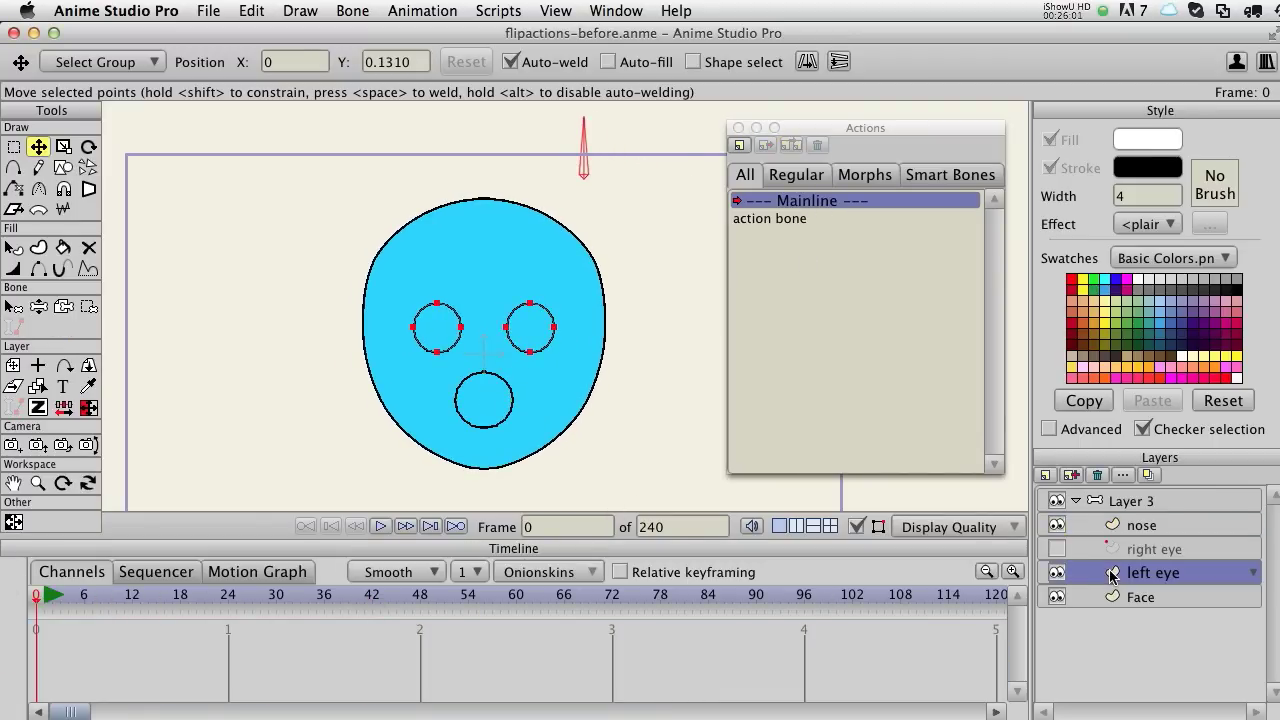
click(1057, 549)
click(1112, 549)
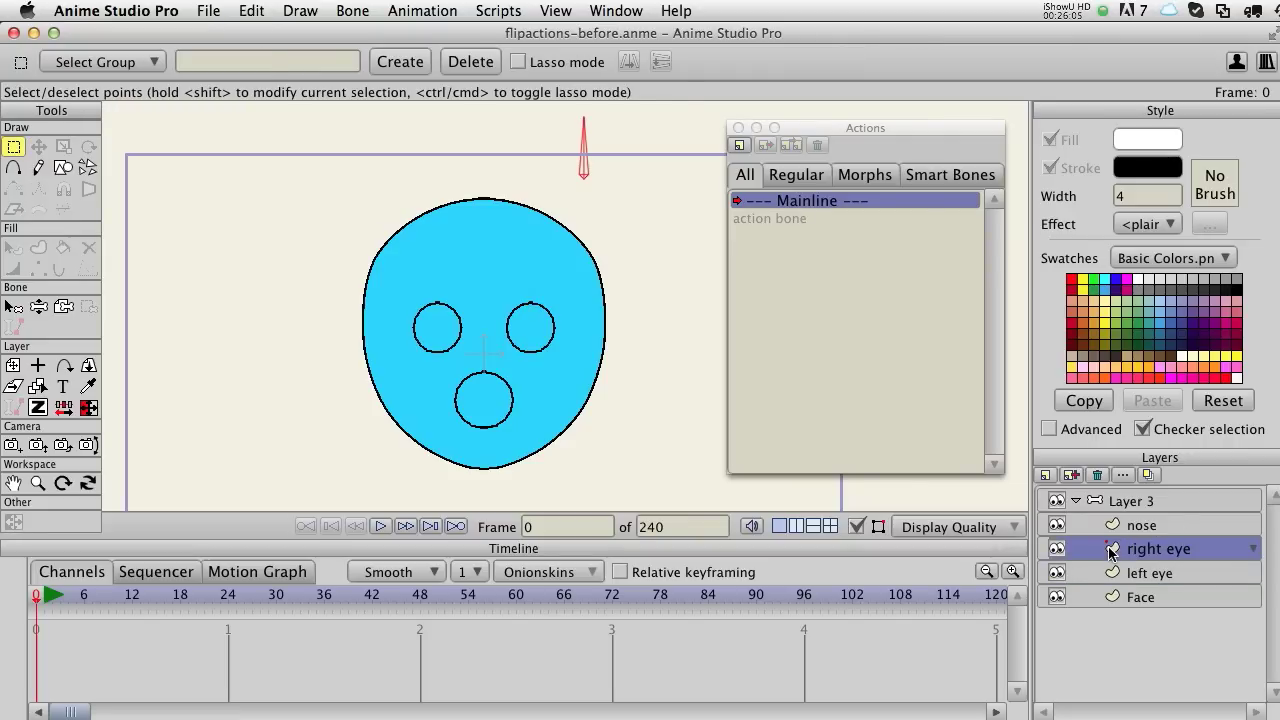
key(t)
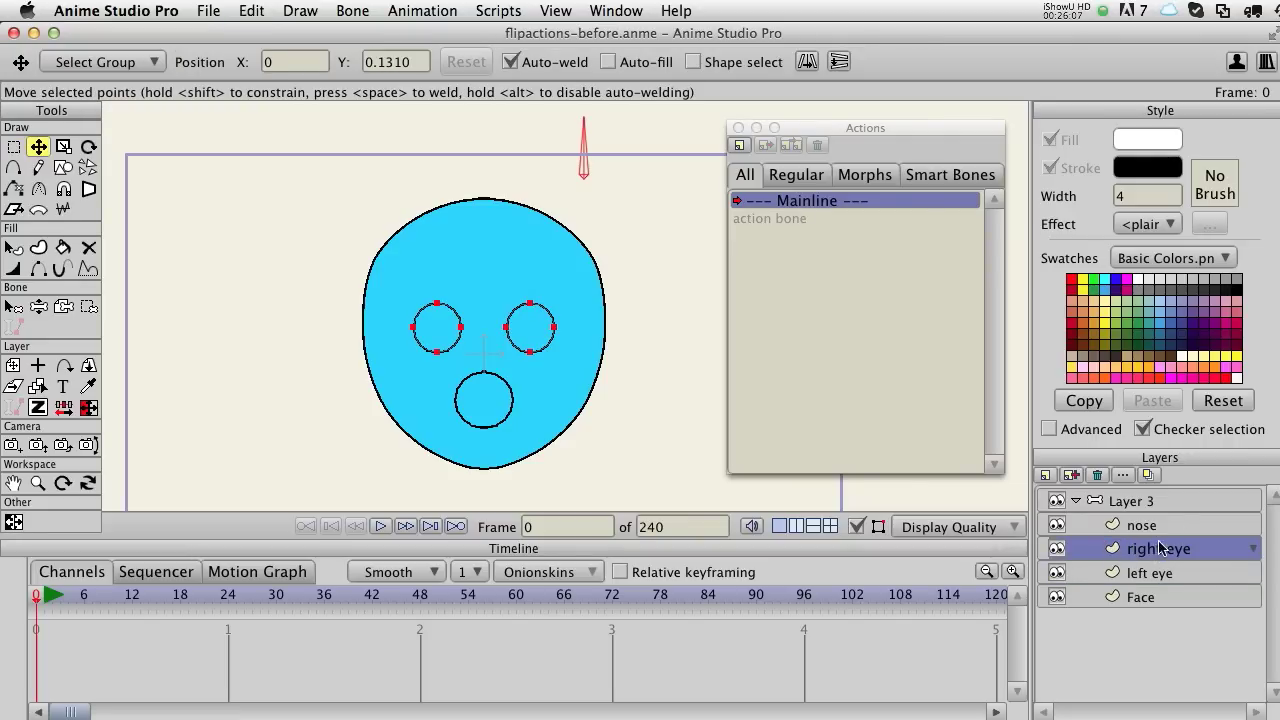
Compare the right eye and left eye layers and scrub the action bone action to check the right eye layer's motion
click(1132, 573)
click(1137, 551)
click(1135, 574)
click(1137, 558)
click(789, 219)
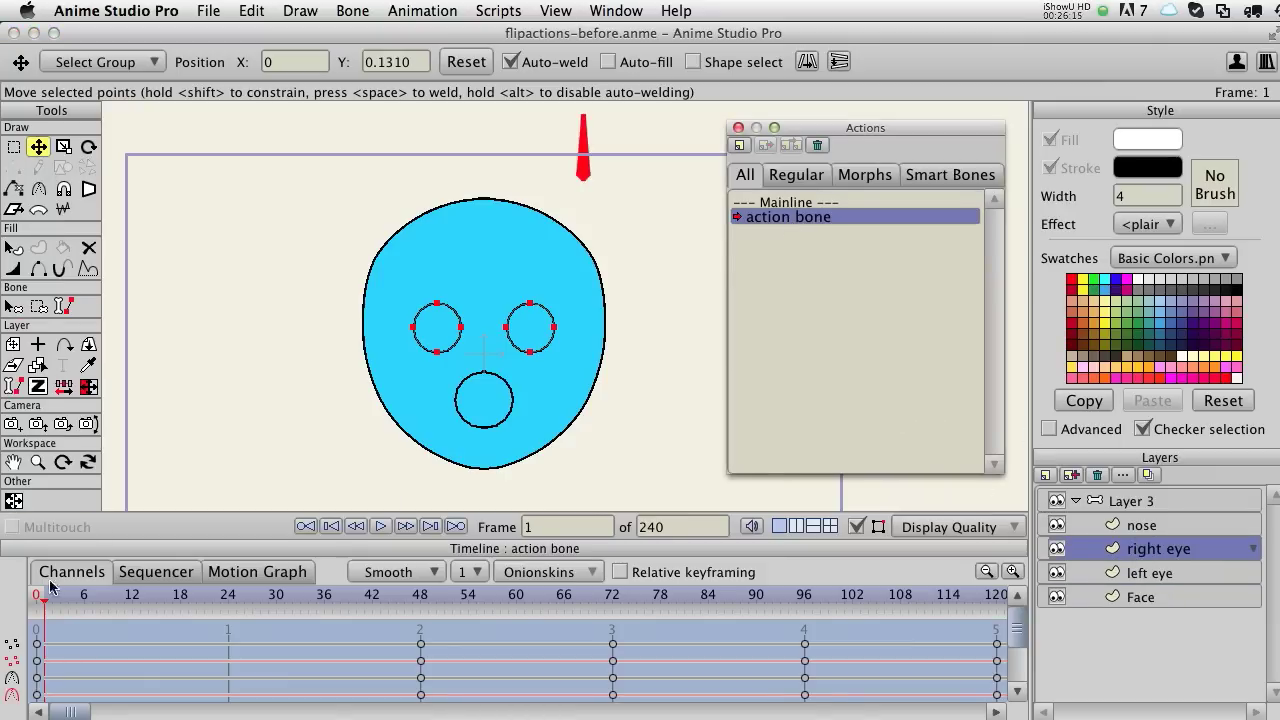
drag(43, 594, 164, 594)
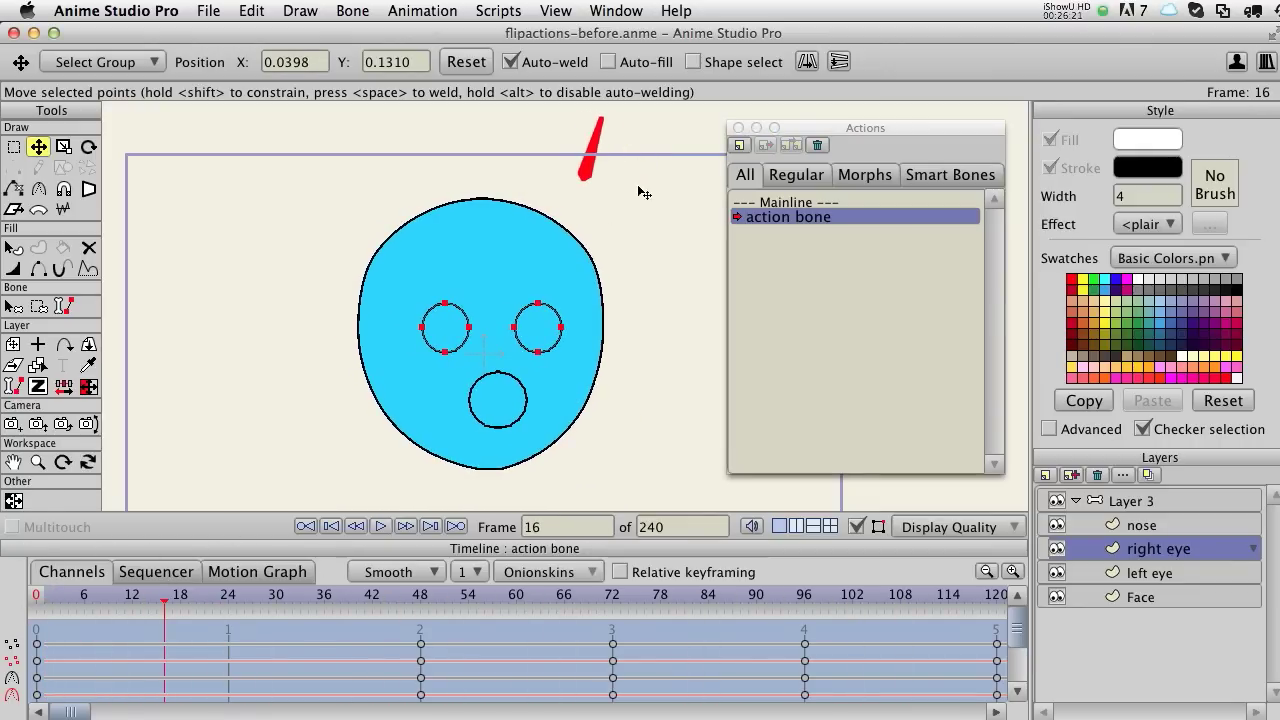
On Mainline, select only the points of the eye on the face's right-hand side in the right eye layer
click(800, 204)
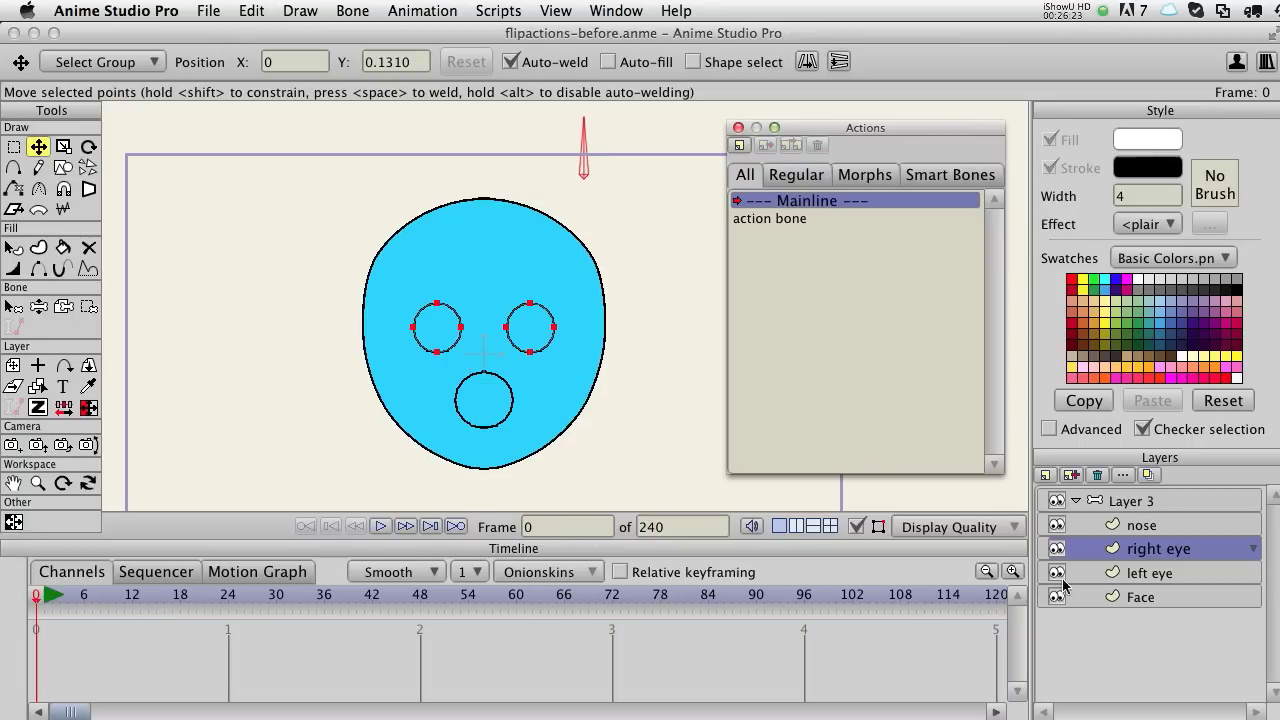
key(e)
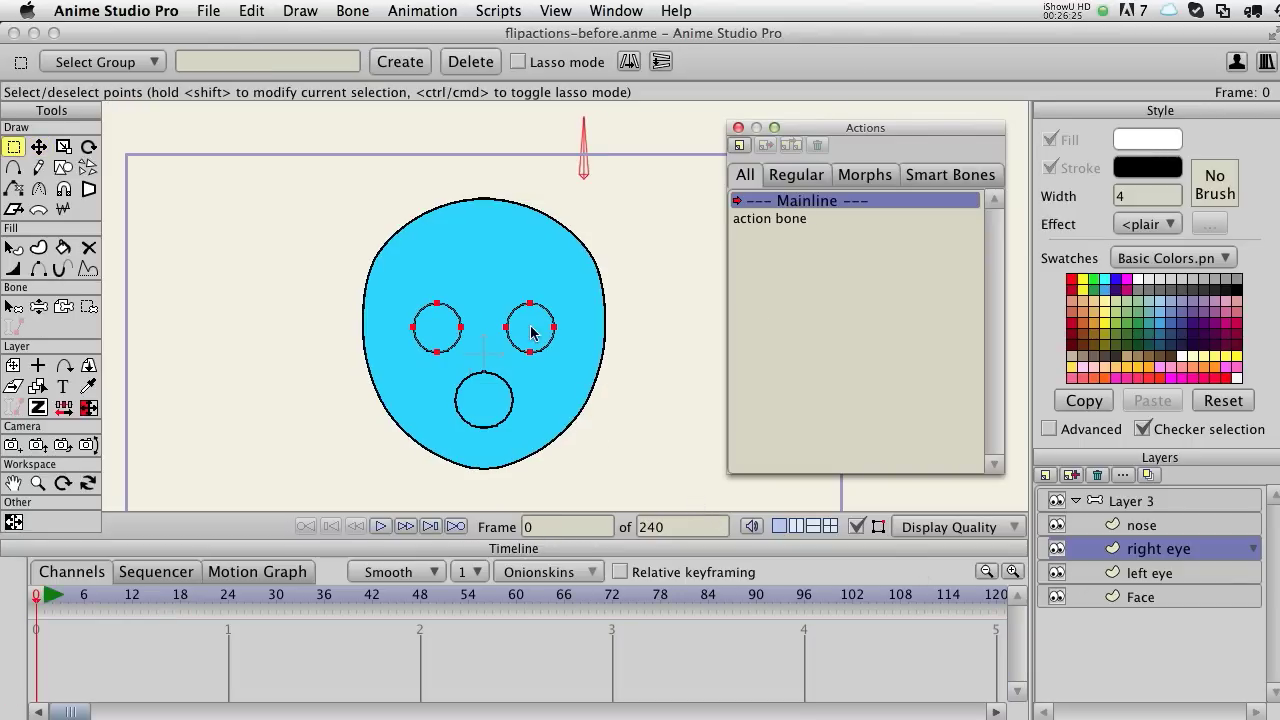
click(503, 288)
drag(499, 283, 578, 372)
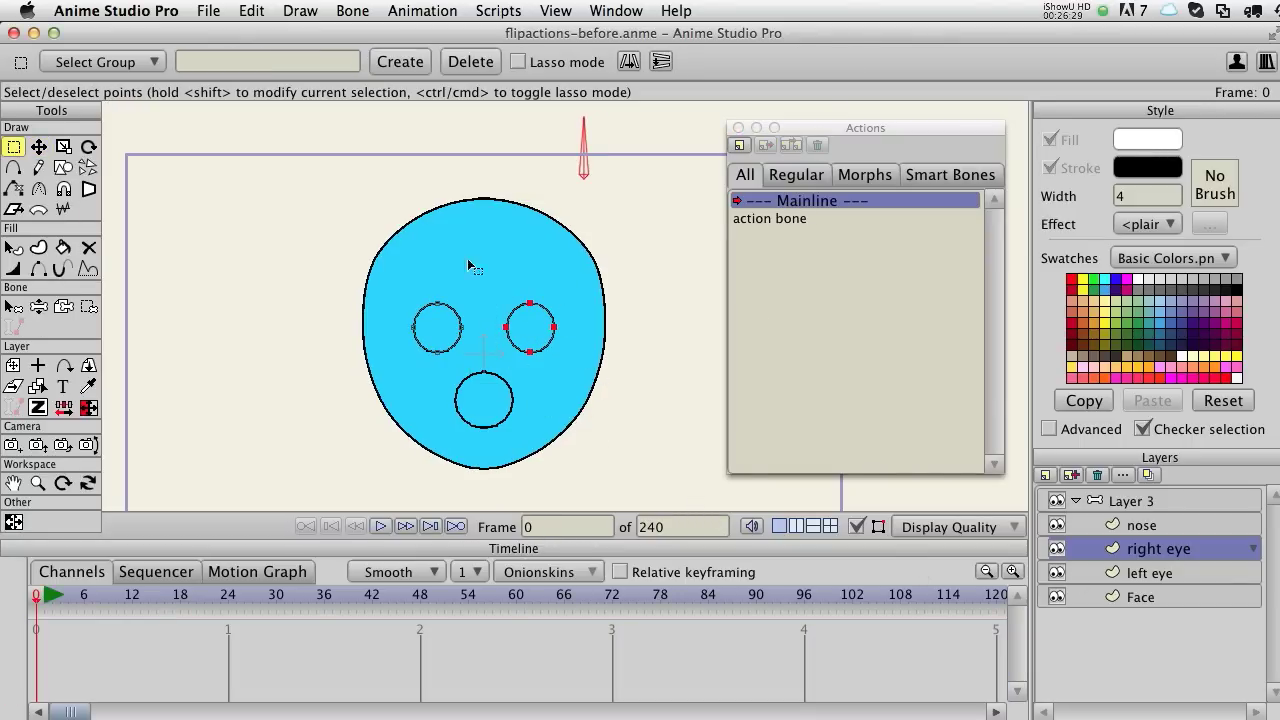
In the left eye layer, select the points of the left-hand eye and those of the right-hand eye in turn
click(1150, 573)
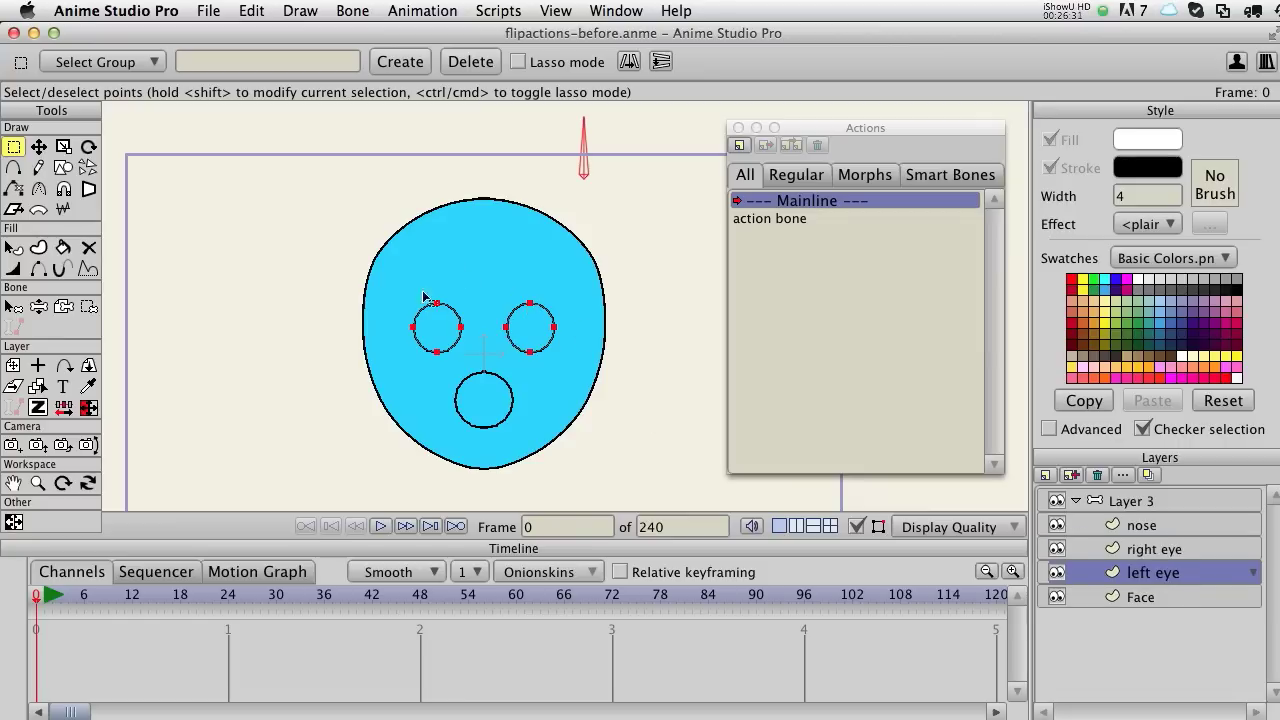
drag(398, 286, 492, 372)
drag(512, 280, 586, 374)
click(573, 366)
Delete the left-hand eye's points from the right eye layer and select all its remaining points
click(1124, 546)
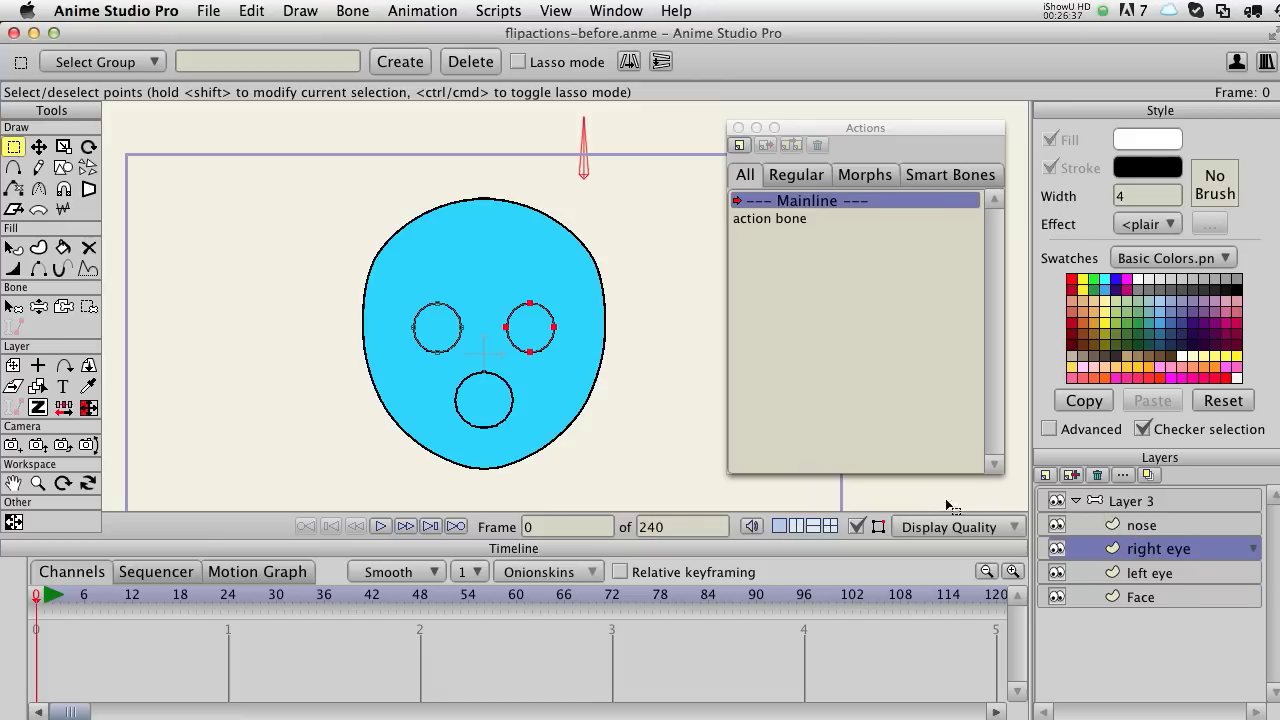
click(480, 365)
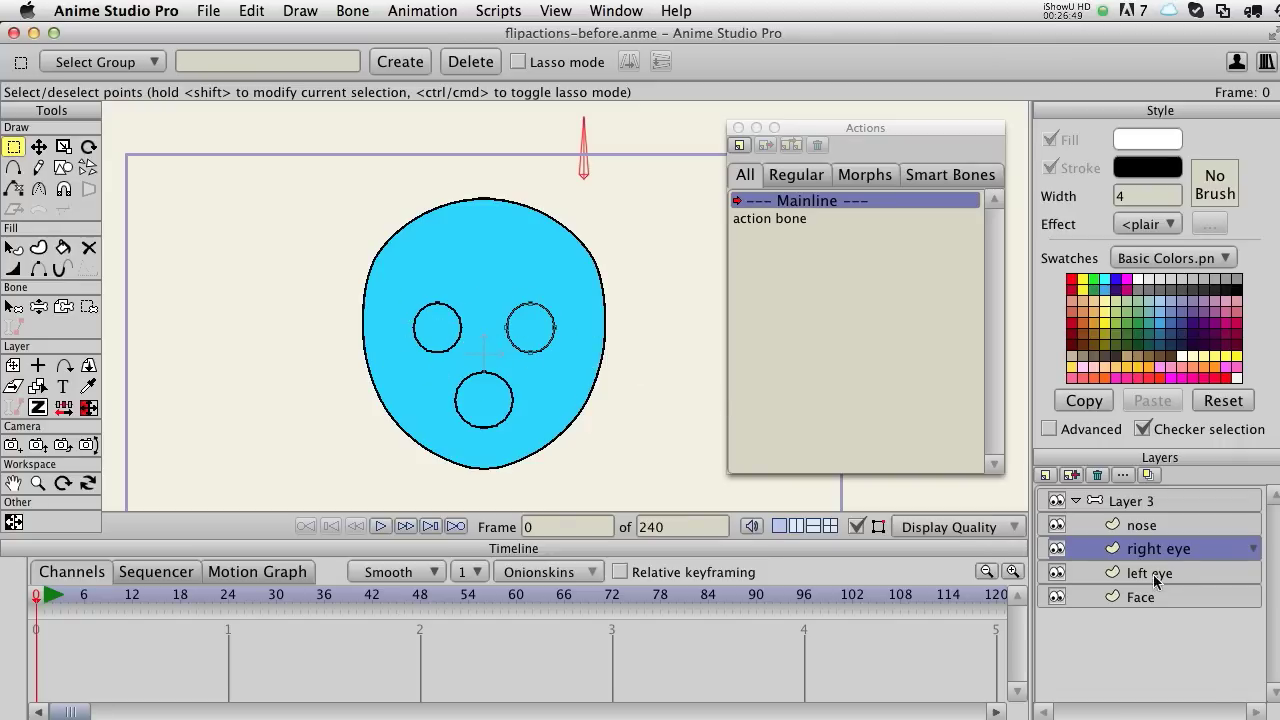
key(super+a)
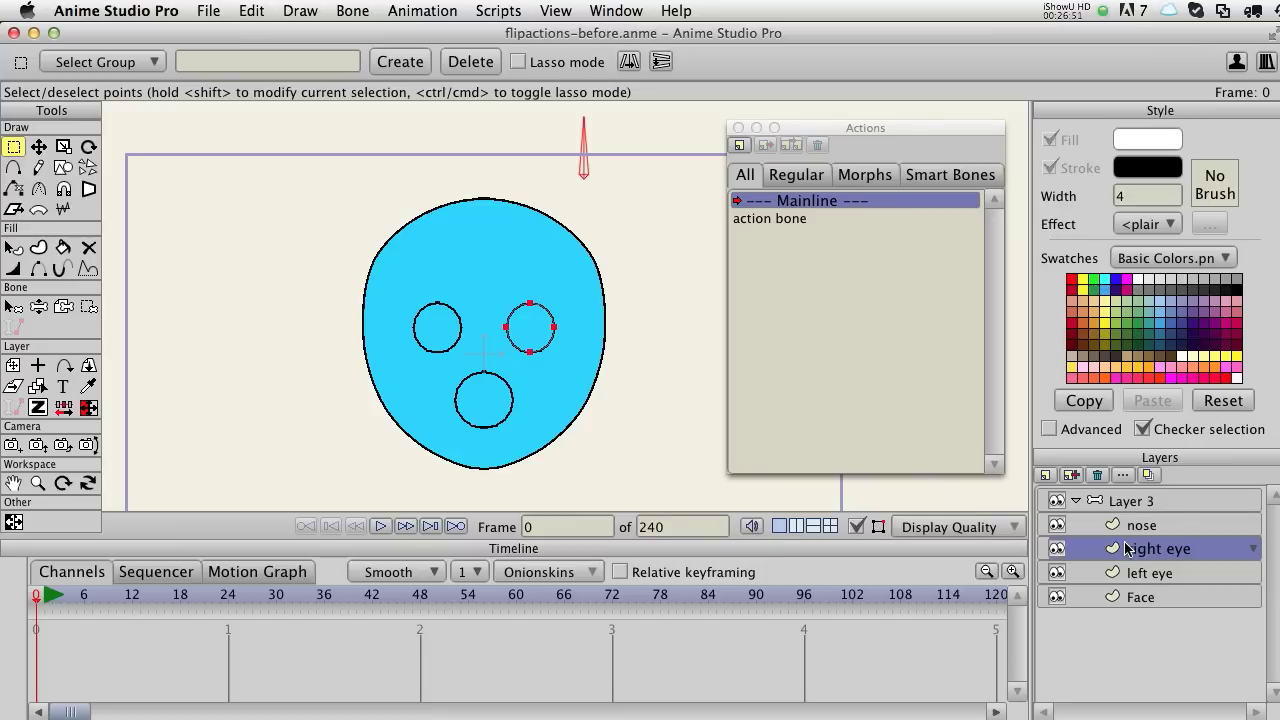
Compare the left eye and right eye layers, toggling the right eye layer's visibility to see which eye it holds
click(1180, 577)
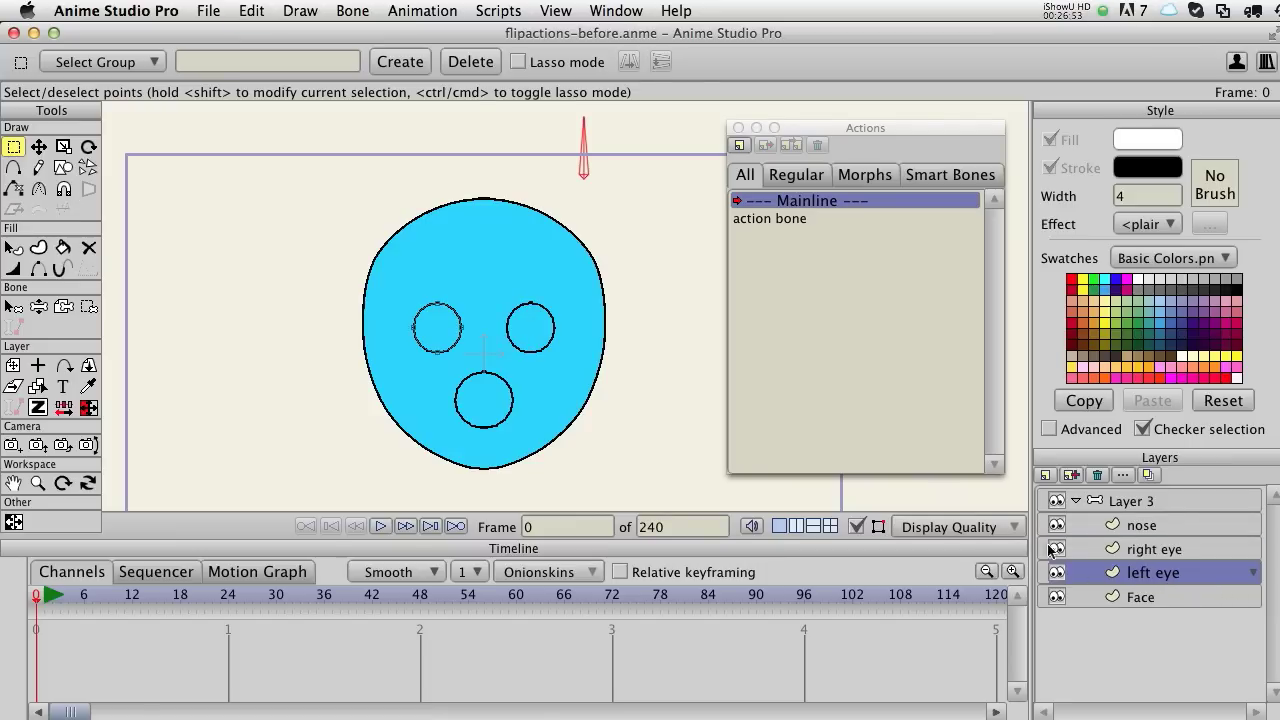
click(1056, 549)
click(1057, 549)
click(1150, 553)
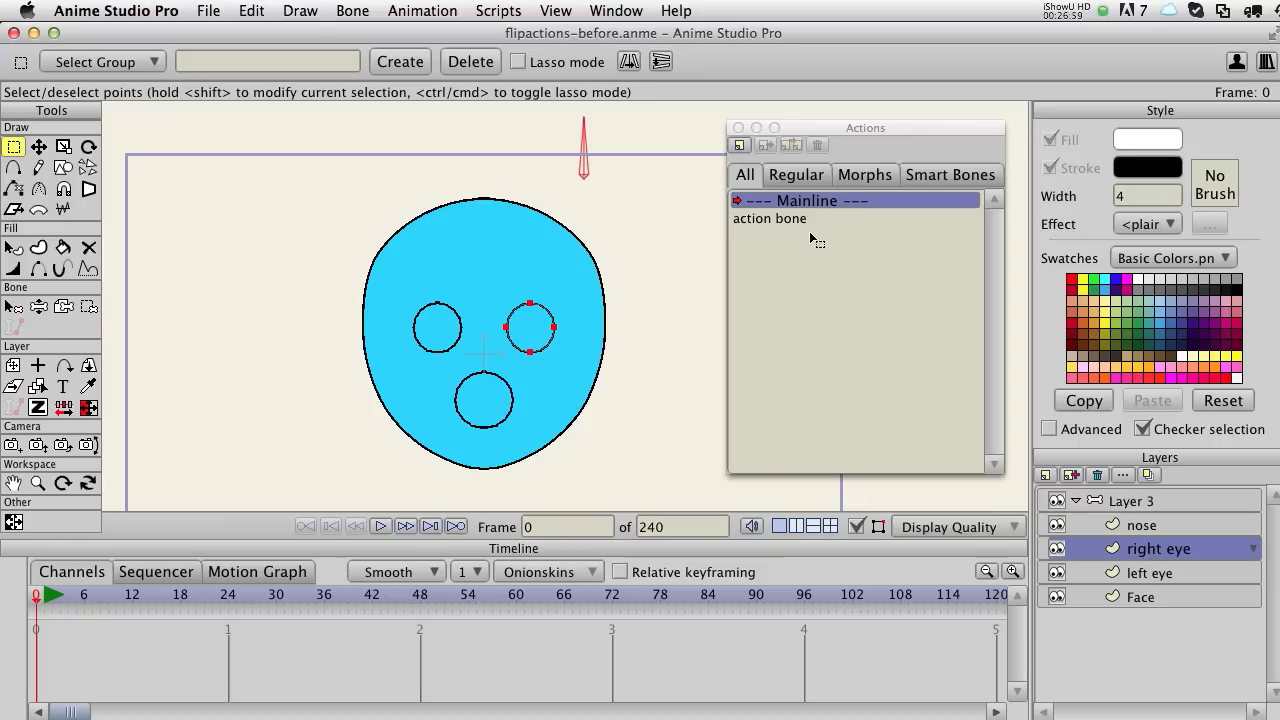
Activate the action bone action, select Layer 3 and go to frame 72
double_click(775, 218)
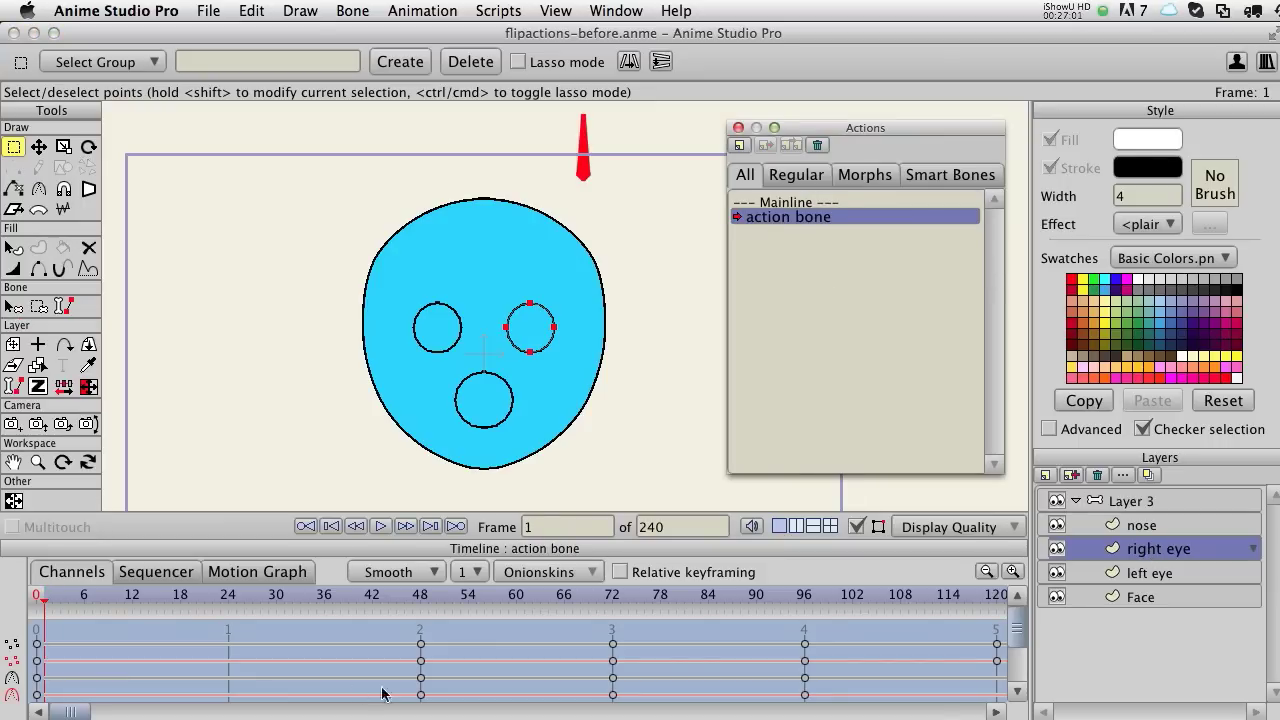
click(1145, 503)
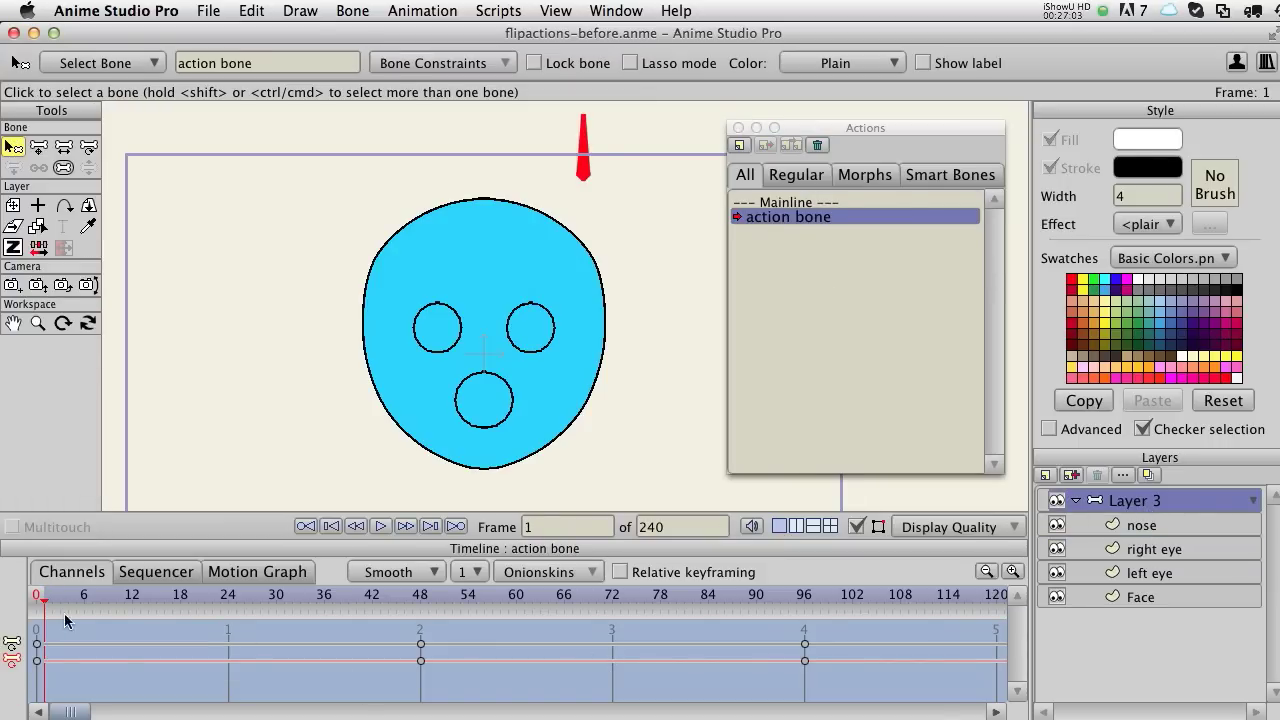
drag(50, 600, 614, 630)
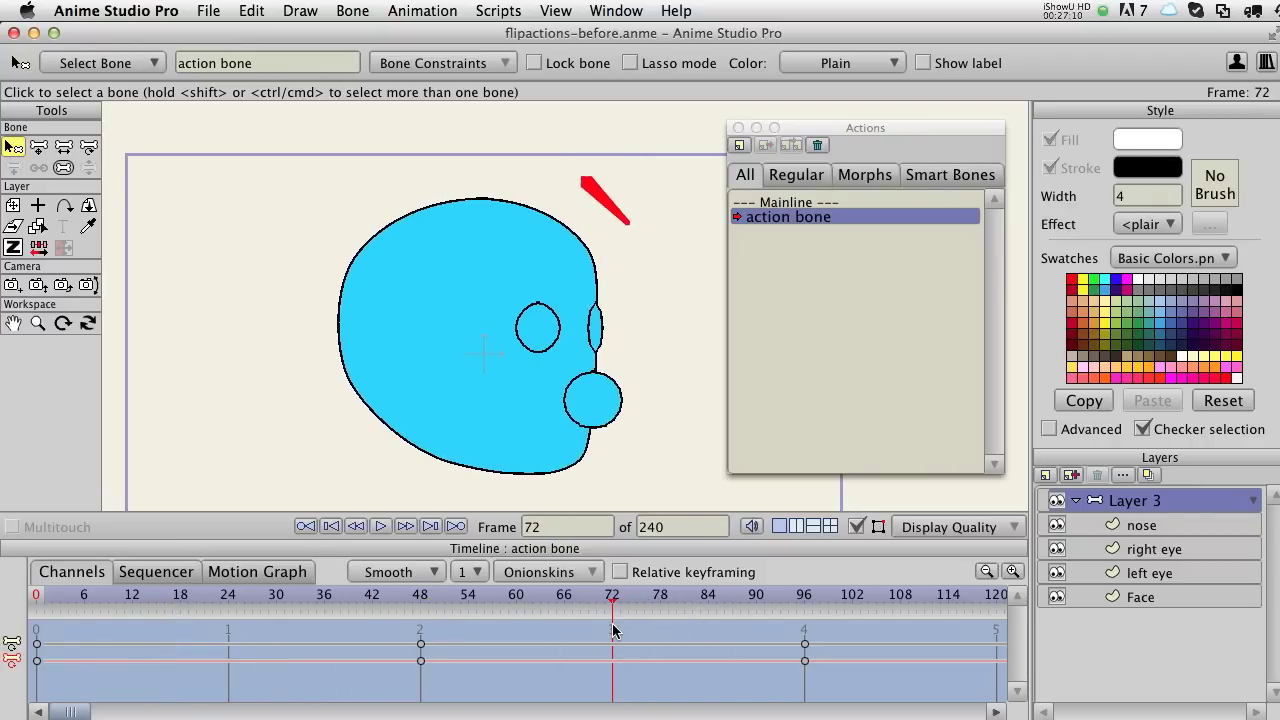
Check in Layer 3's depth sort settings that animated layer order is enabled, and accept the settings
double_click(1128, 502)
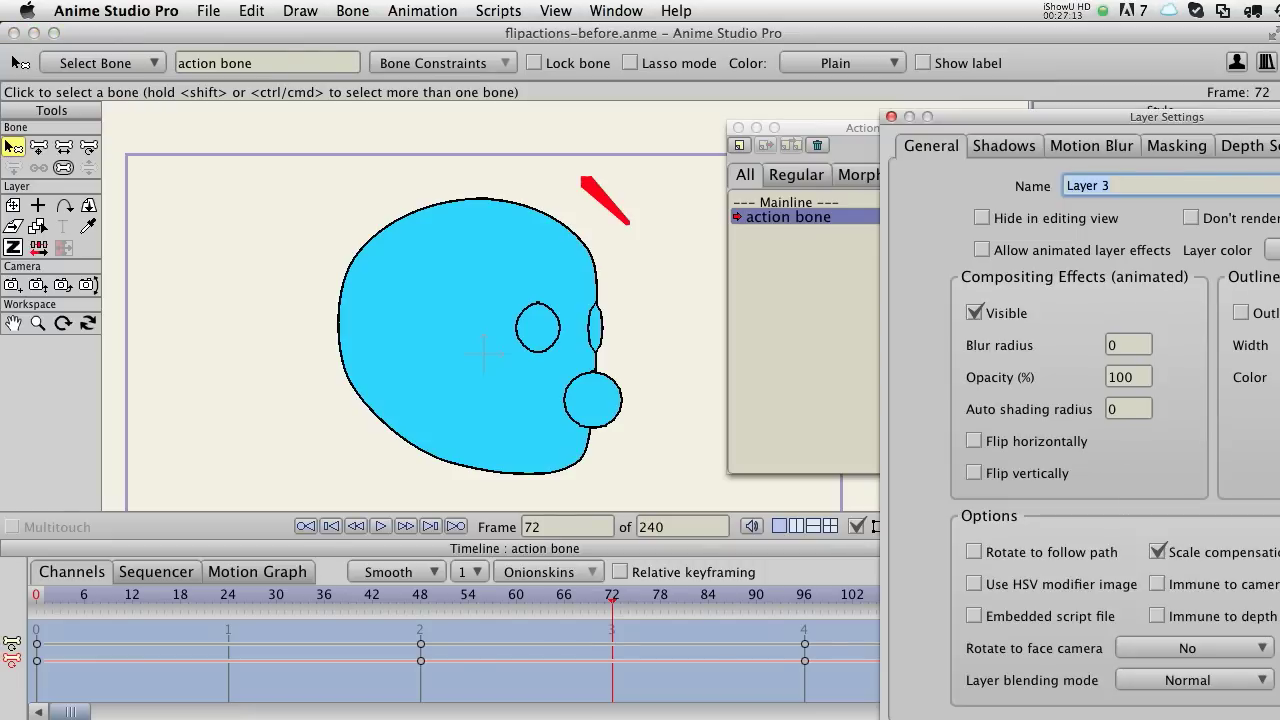
click(1248, 145)
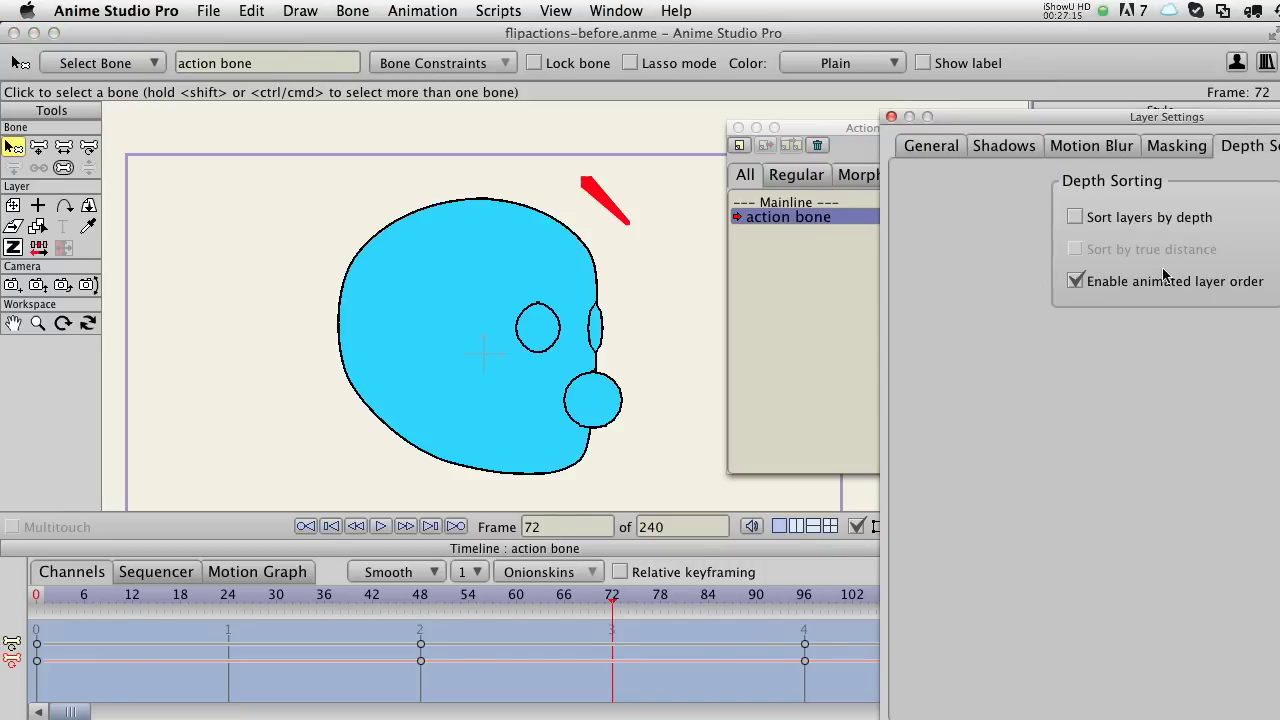
drag(1128, 121, 650, 133)
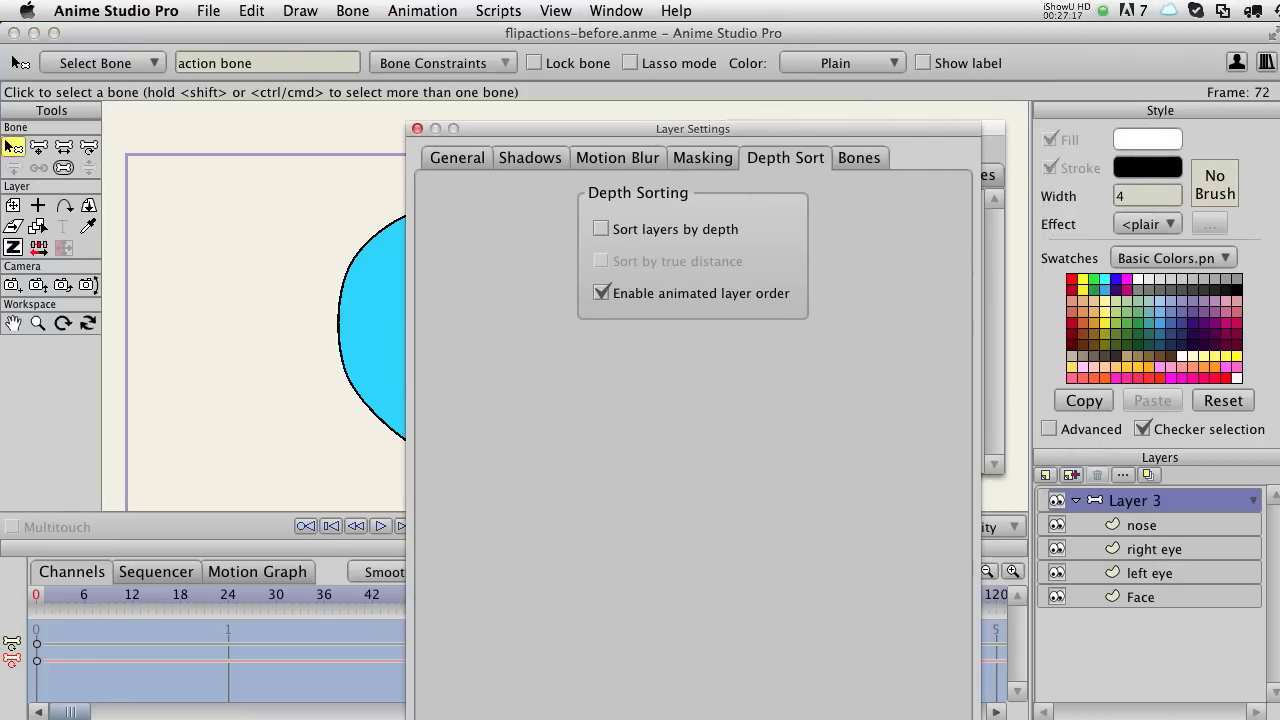
click(932, 718)
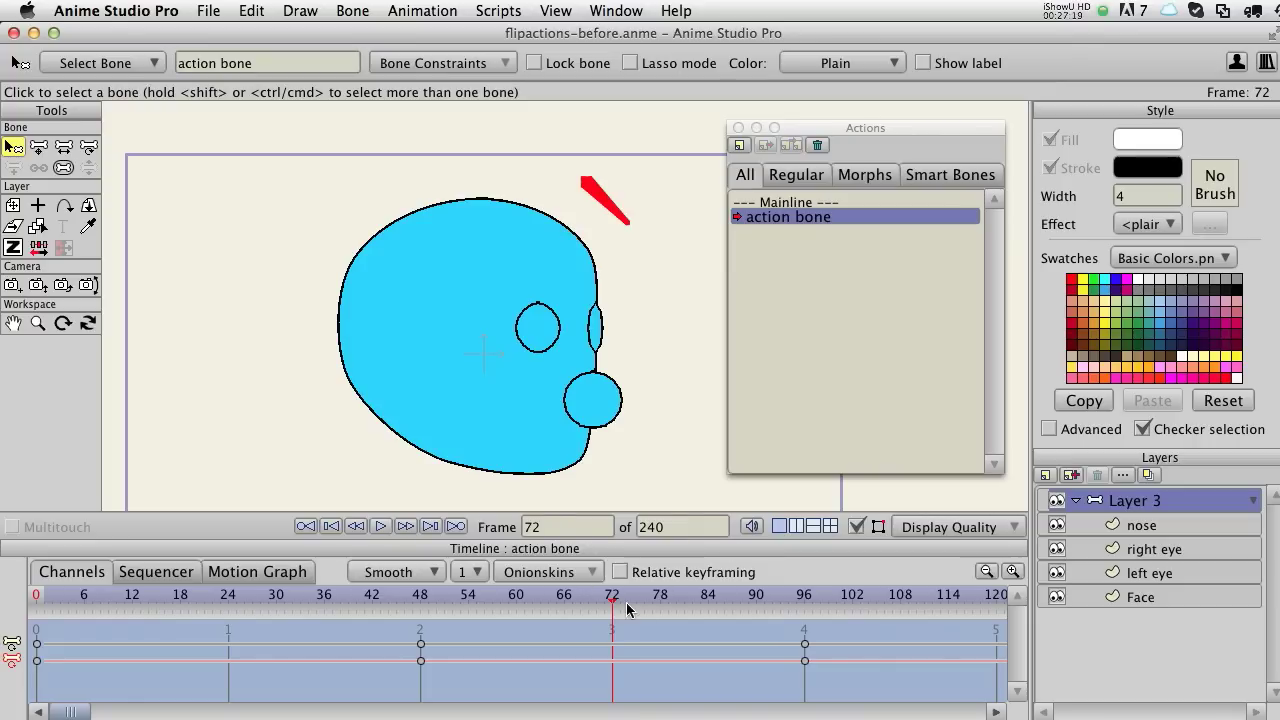
Hide and show the right eye layer repeatedly at frame 72 to identify its eye in the turned head
mouse_move(614, 601)
mouse_down()
mouse_move(556, 600)
mouse_move(613, 600)
mouse_up()
click(1058, 550)
click(1060, 552)
click(1057, 550)
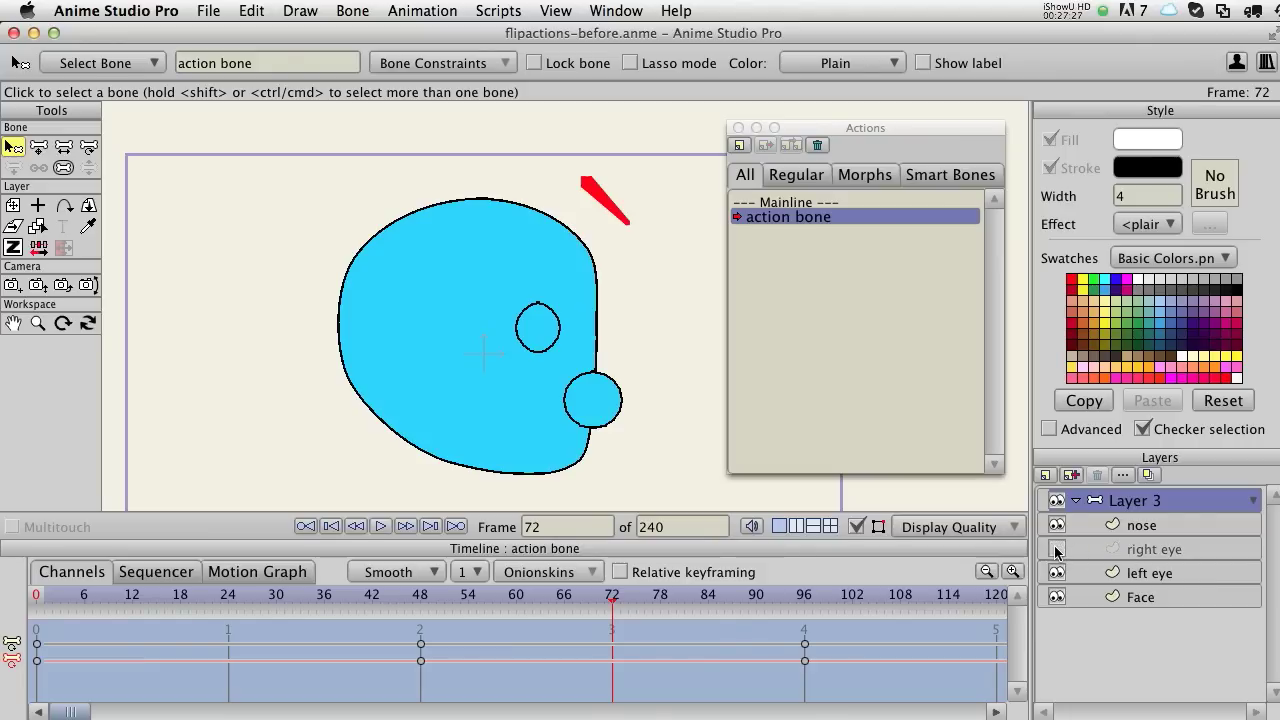
click(1058, 550)
click(1058, 550)
click(1058, 550)
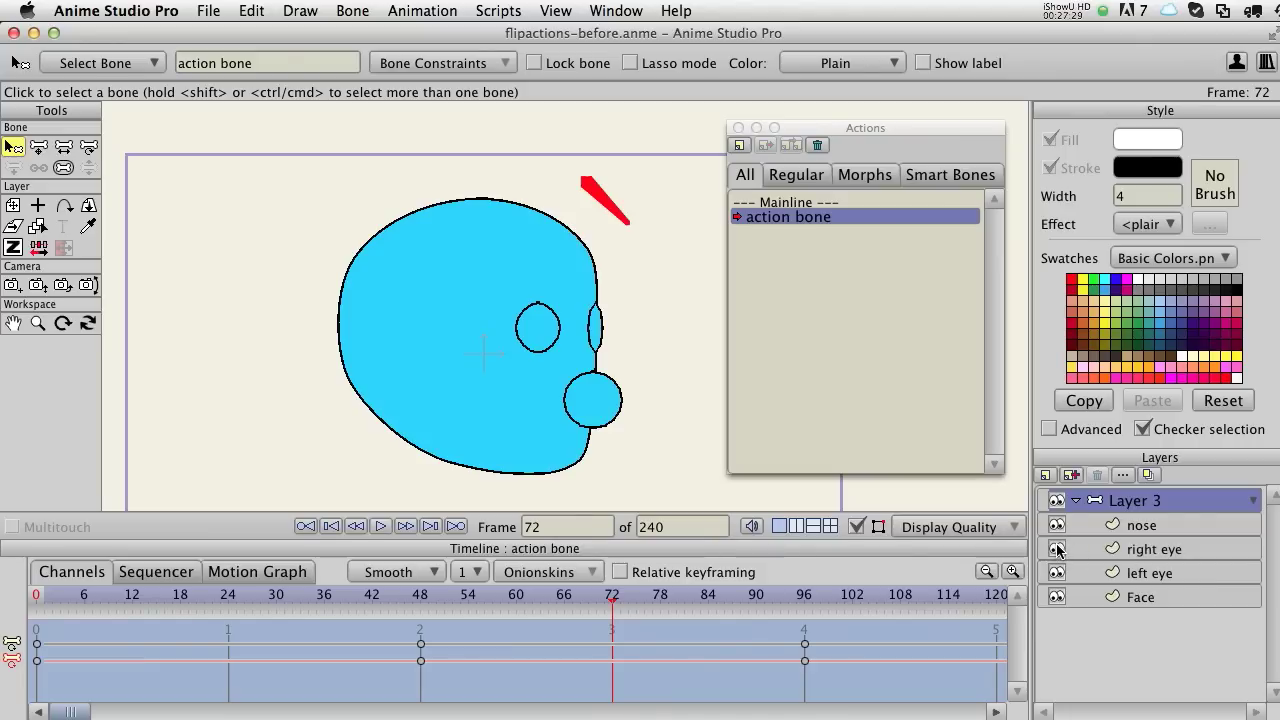
At frame 72, move the right eye layer below Face in the layer order
click(1145, 552)
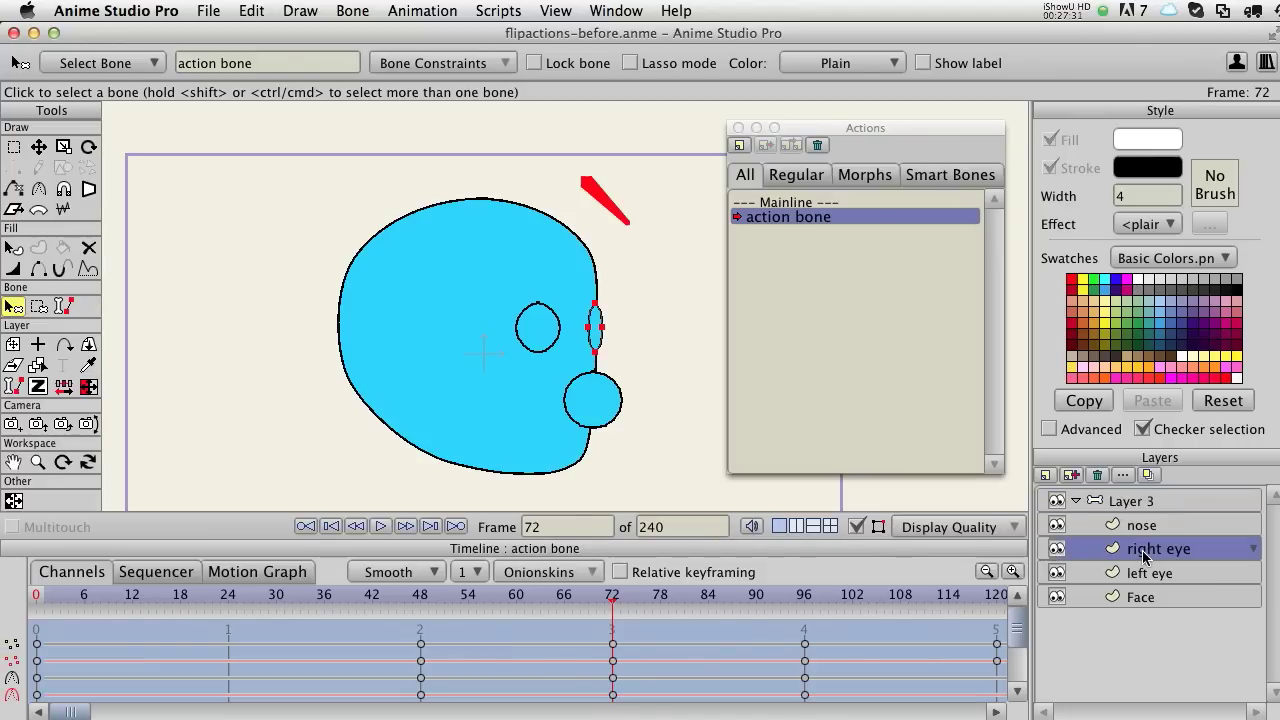
drag(1145, 557, 1138, 597)
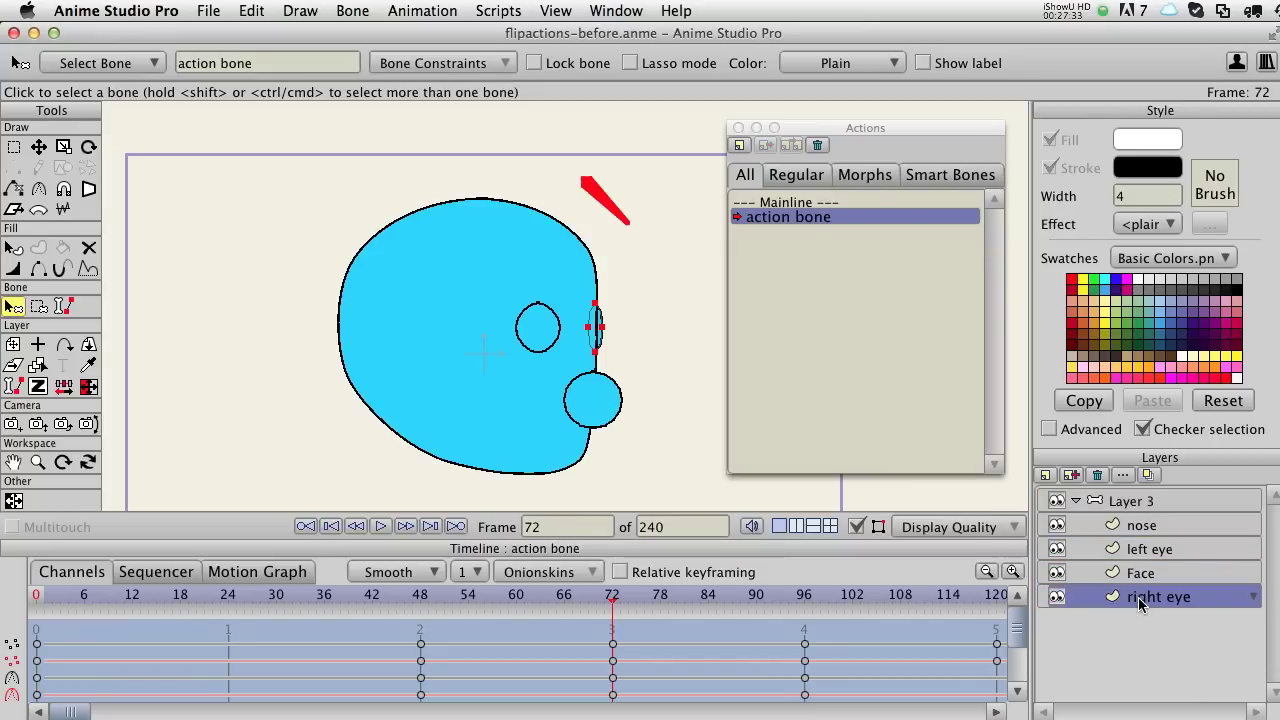
scroll(708, 393, up, 5)
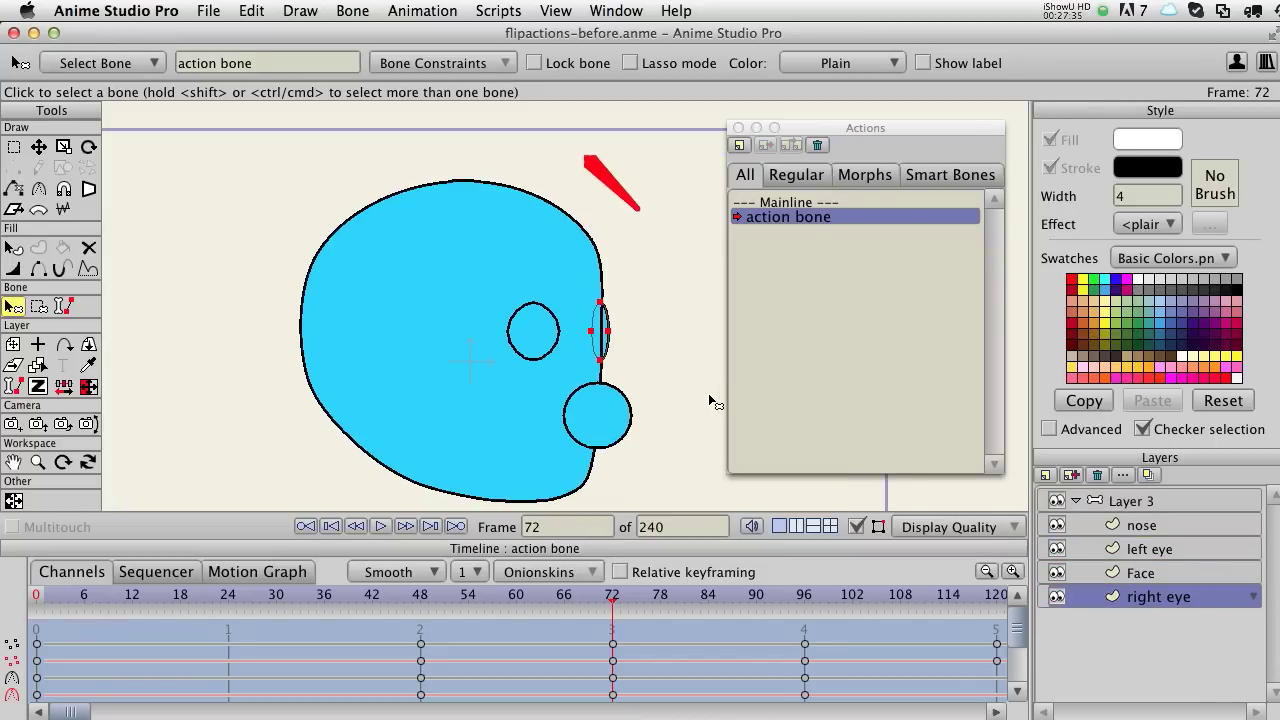
scroll(709, 393, down, 5)
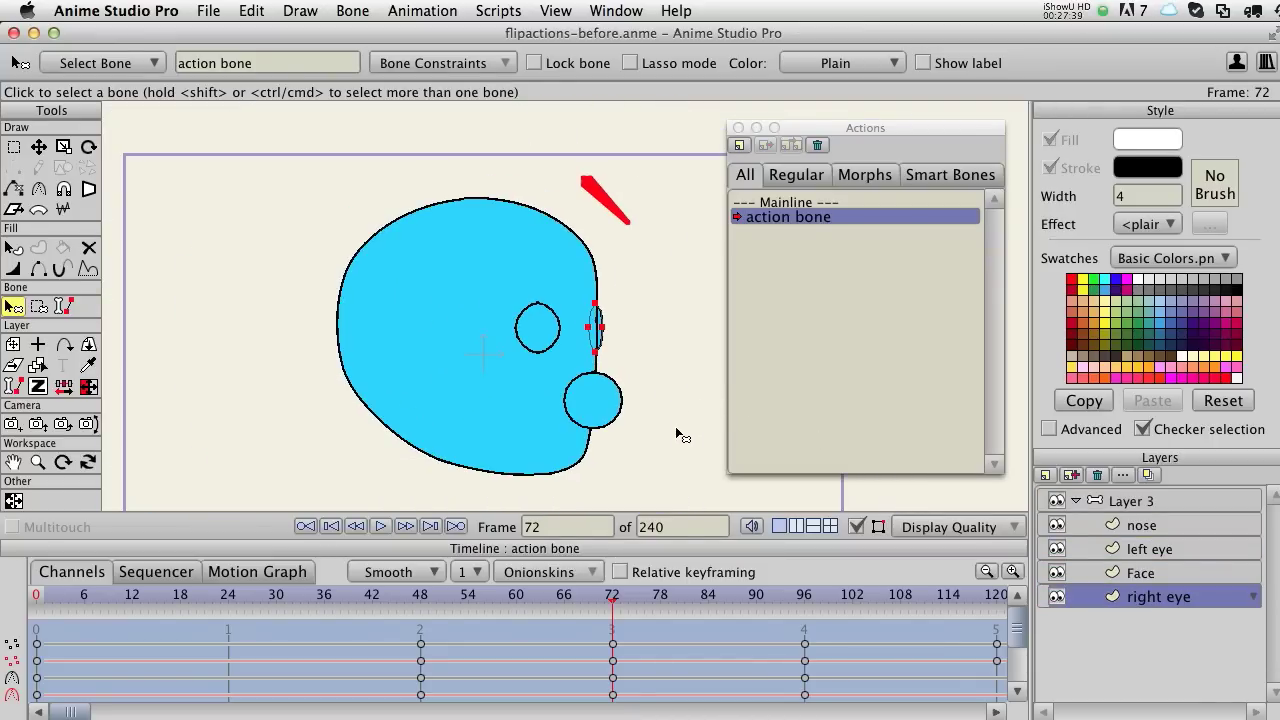
drag(676, 428, 676, 417)
Examine the timeline channels of Layer 3 and the right eye layer to find where the layer order is keyed
click(1125, 500)
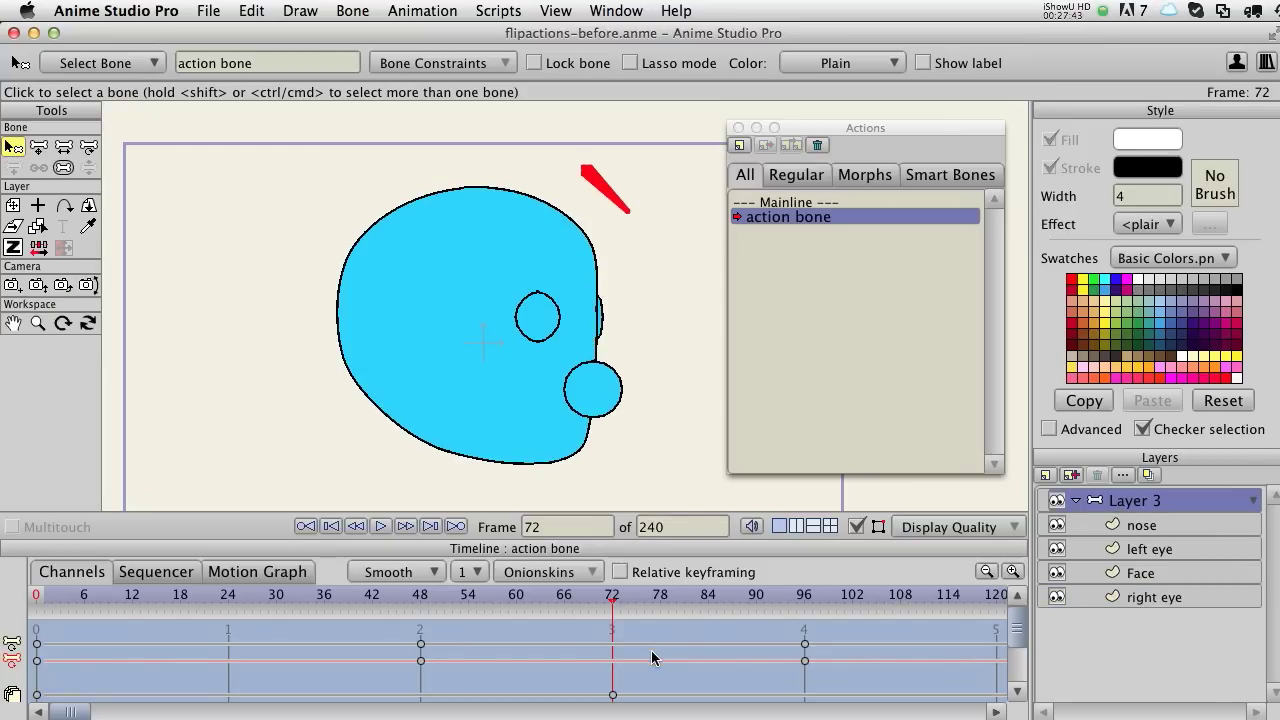
click(1149, 597)
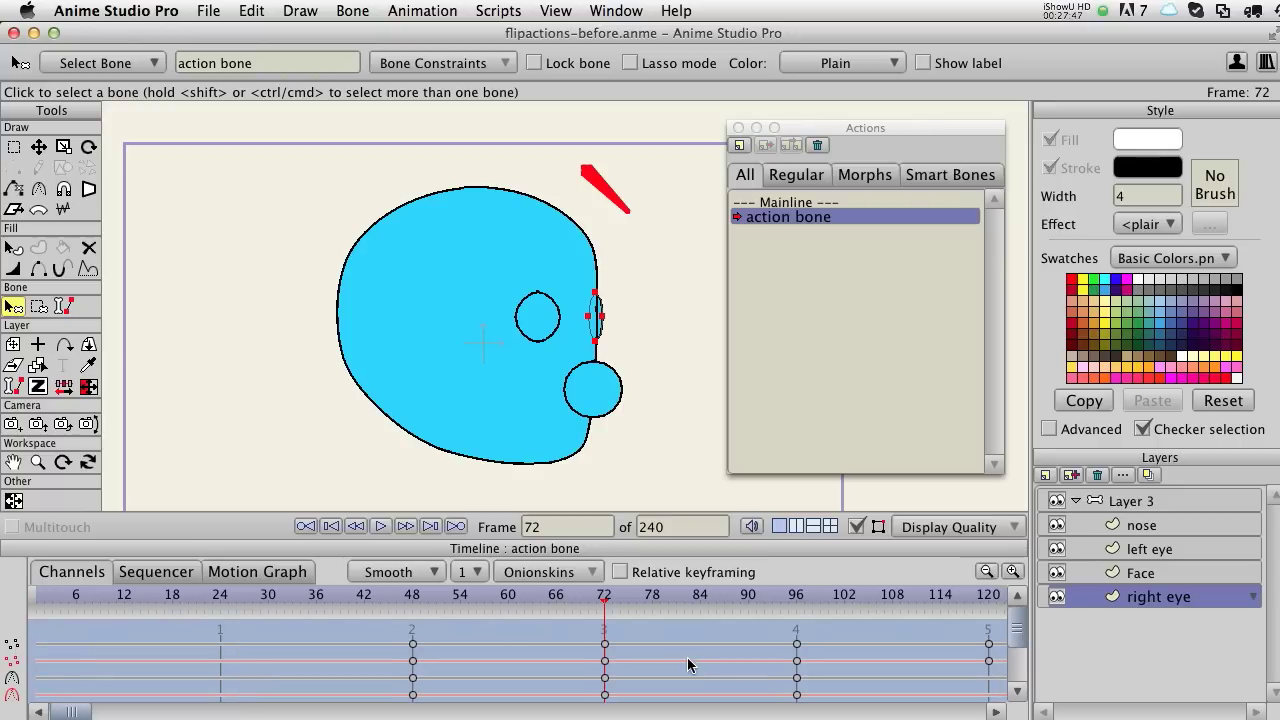
click(1113, 501)
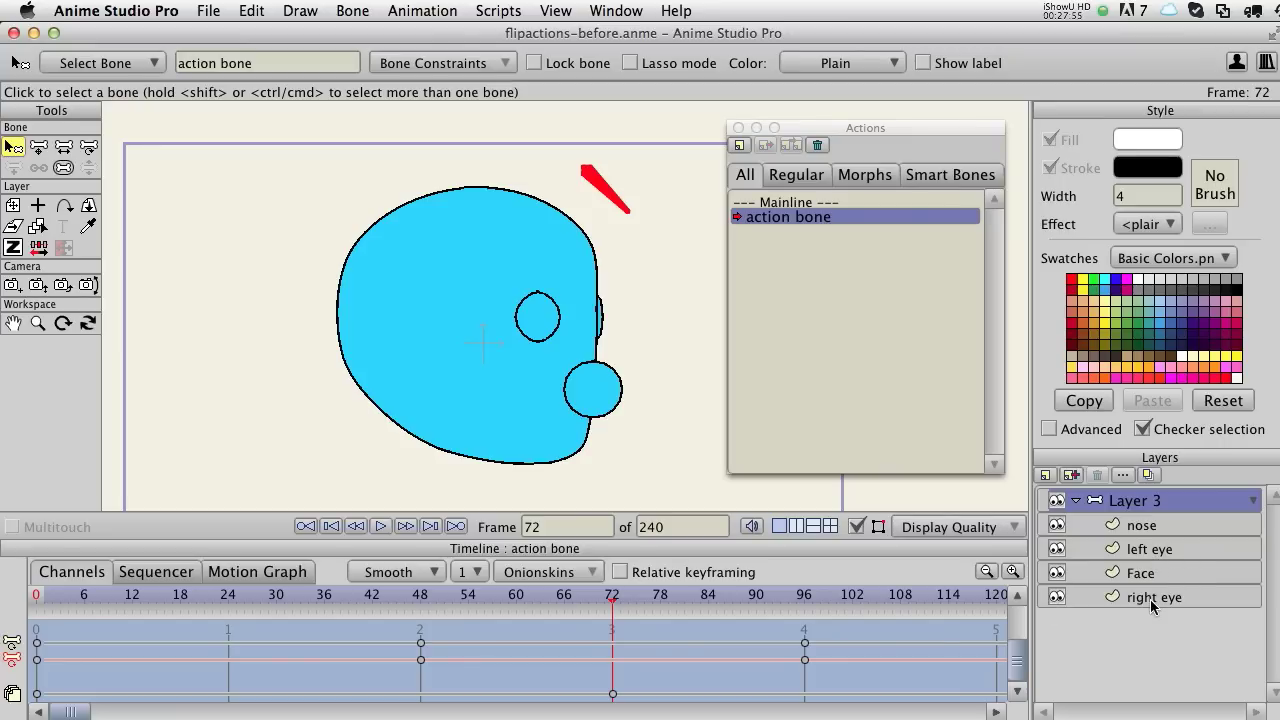
Go to frame 96 and move the nose layer between Face and right eye
mouse_move(612, 597)
mouse_down()
mouse_move(536, 604)
mouse_move(612, 608)
mouse_up()
mouse_move(613, 600)
mouse_down()
mouse_move(557, 600)
mouse_move(611, 602)
mouse_up()
drag(612, 596, 564, 608)
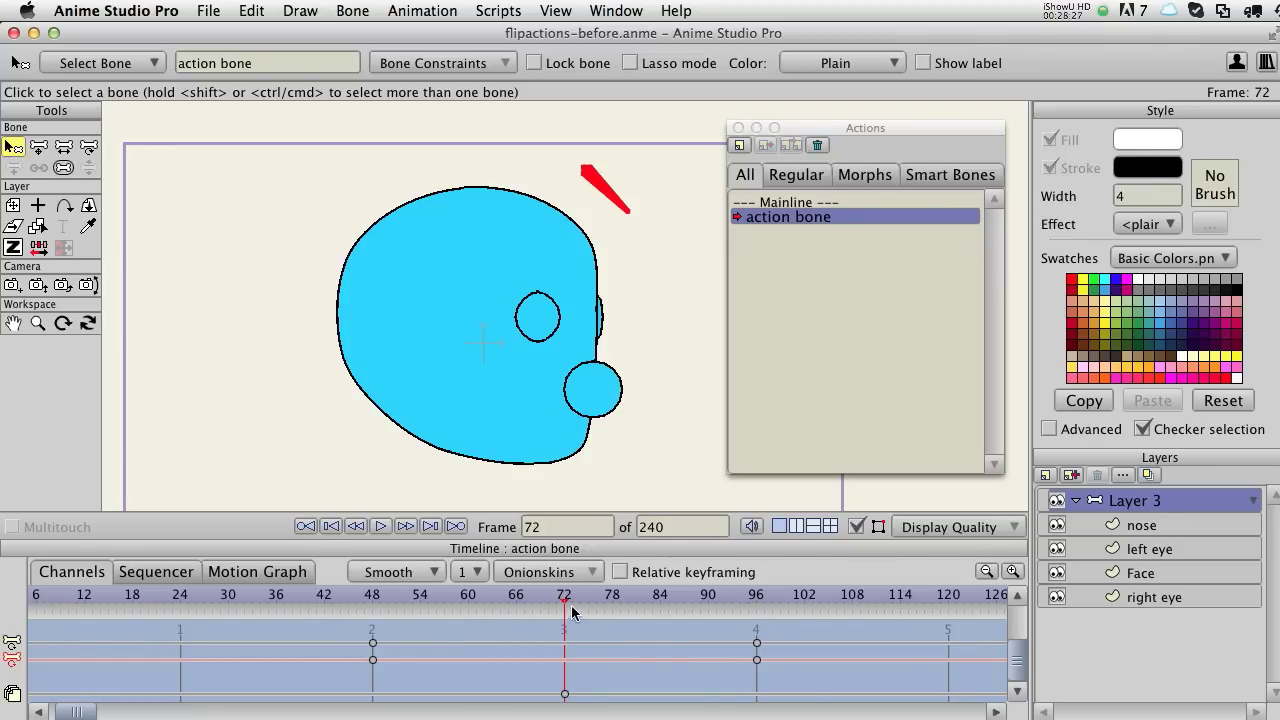
mouse_move(564, 600)
mouse_down()
mouse_move(655, 597)
mouse_move(548, 597)
mouse_move(564, 597)
mouse_up()
mouse_move(564, 600)
mouse_down()
mouse_move(636, 598)
mouse_move(565, 600)
mouse_up()
drag(571, 600, 760, 610)
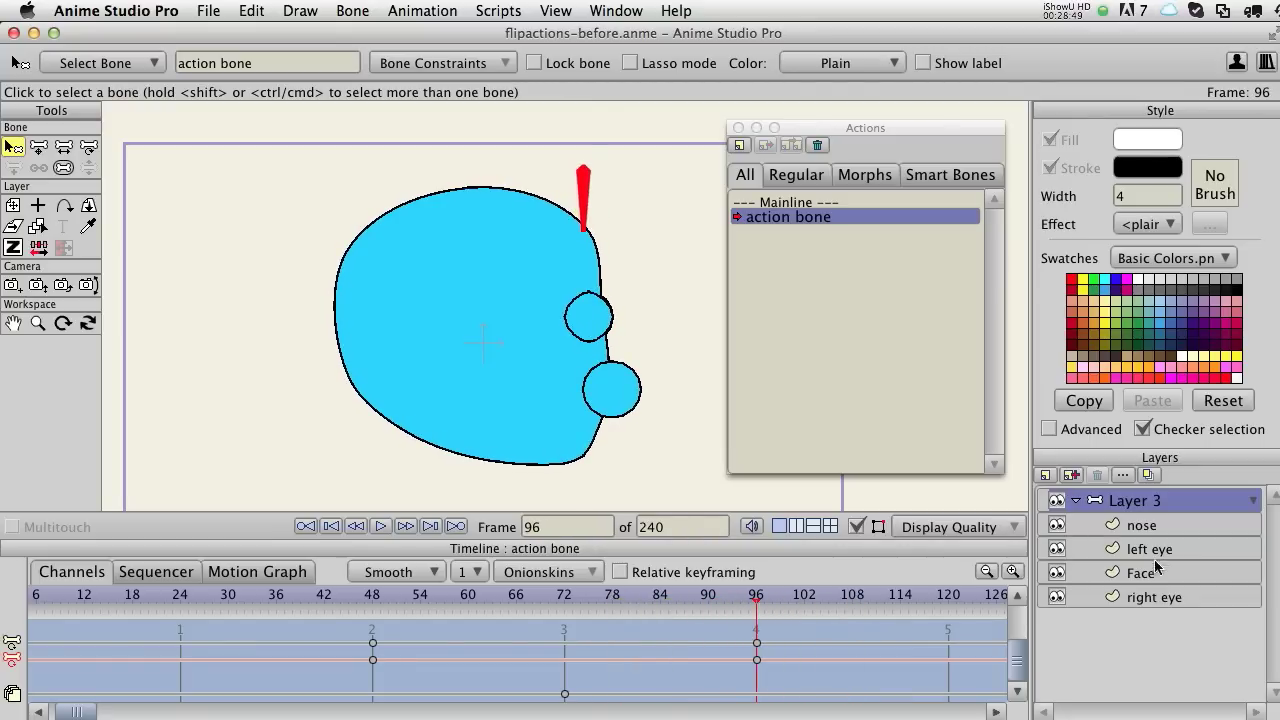
drag(1144, 528, 1144, 578)
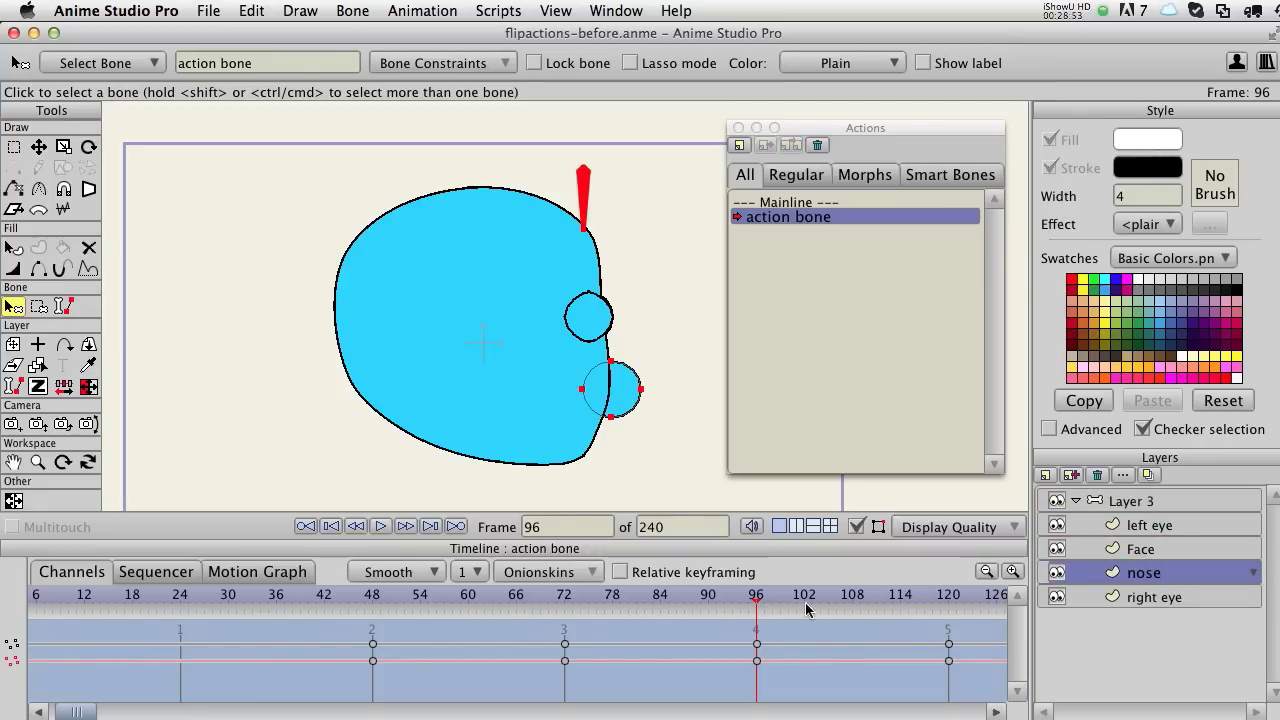
Go to frame 120 and move the left eye layer between Face and nose
drag(757, 602, 948, 608)
drag(840, 658, 373, 651)
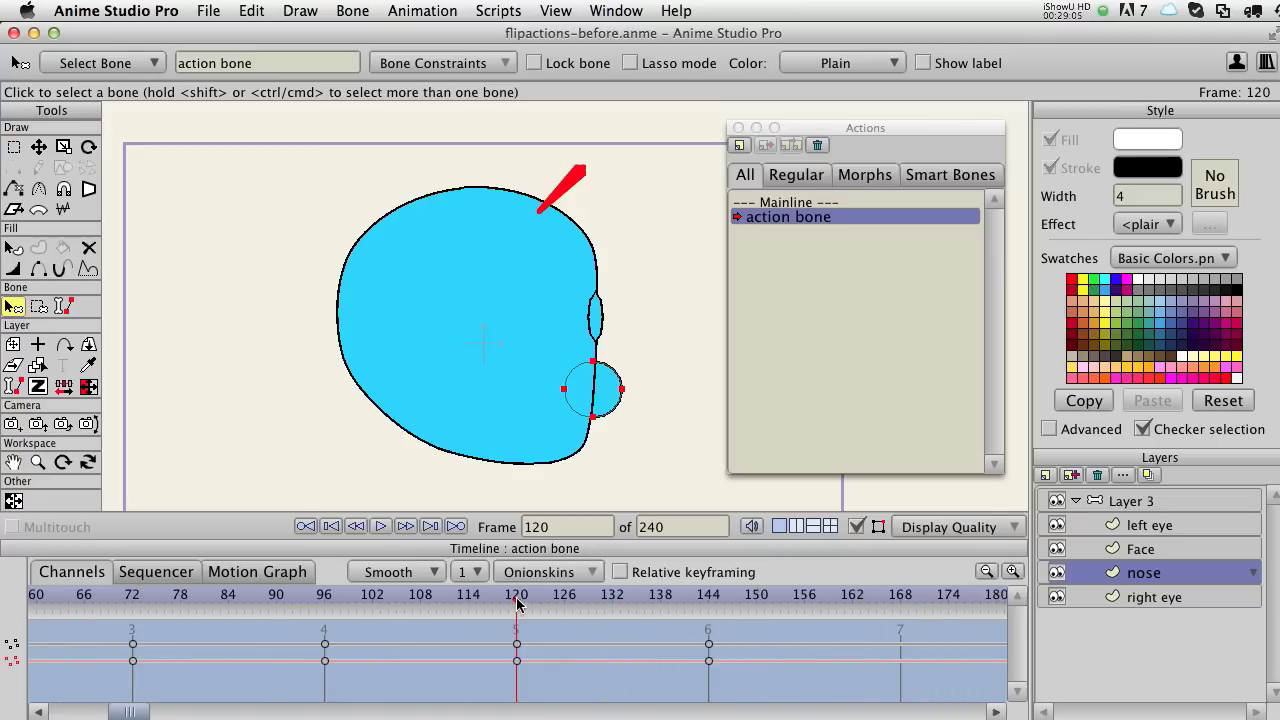
mouse_move(516, 598)
mouse_down()
mouse_move(548, 598)
mouse_move(518, 598)
mouse_up()
drag(1148, 533, 1148, 563)
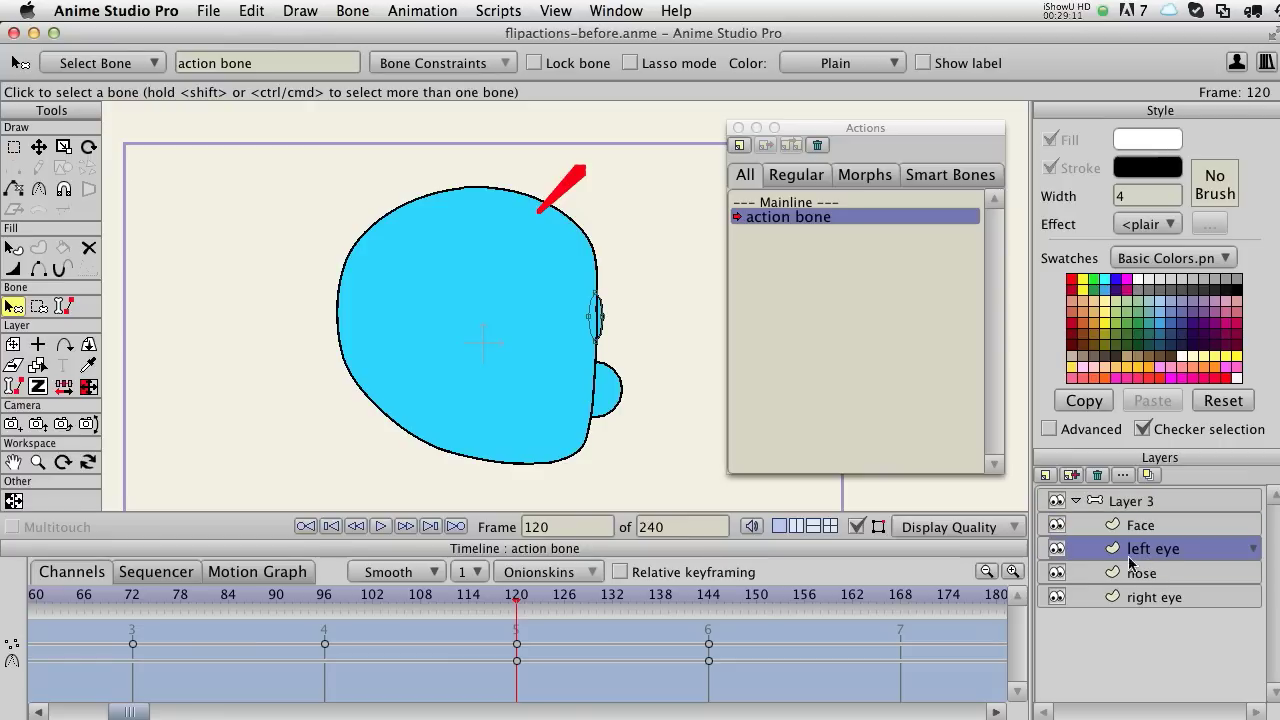
Go to frame 264 and move the right eye layer above Face, first in the Layer 3 group
drag(516, 598, 879, 641)
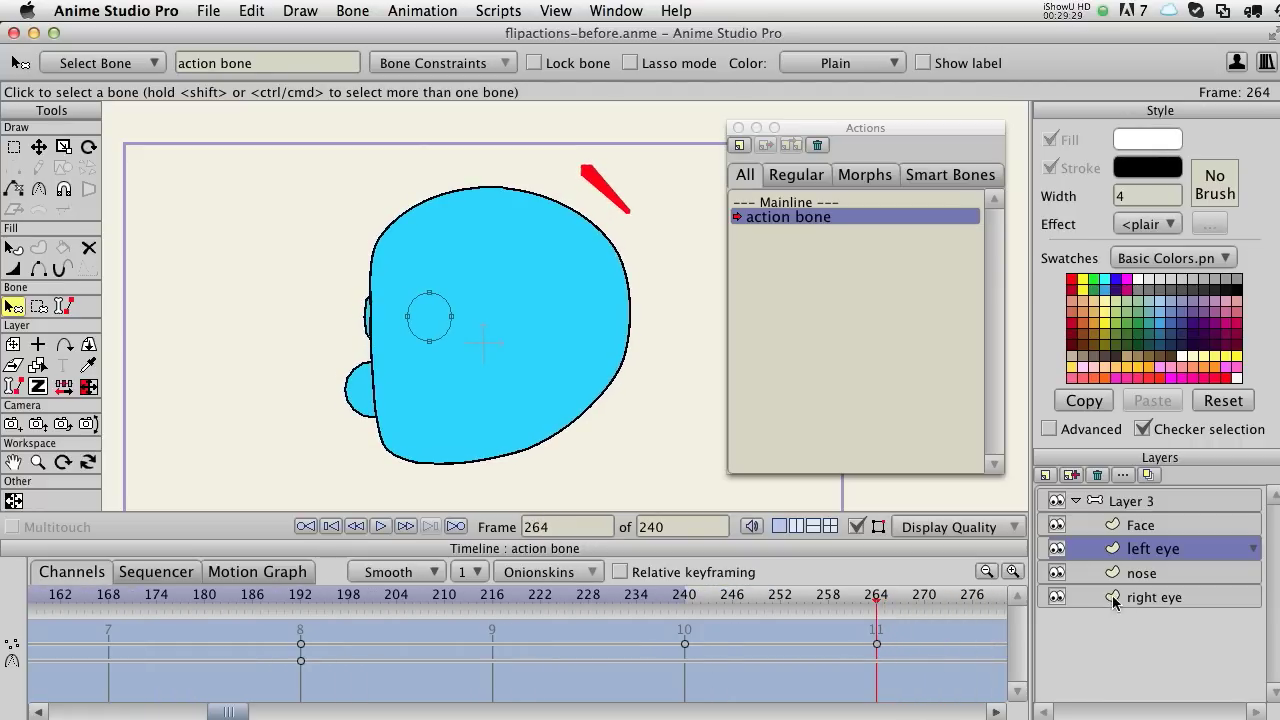
click(1128, 597)
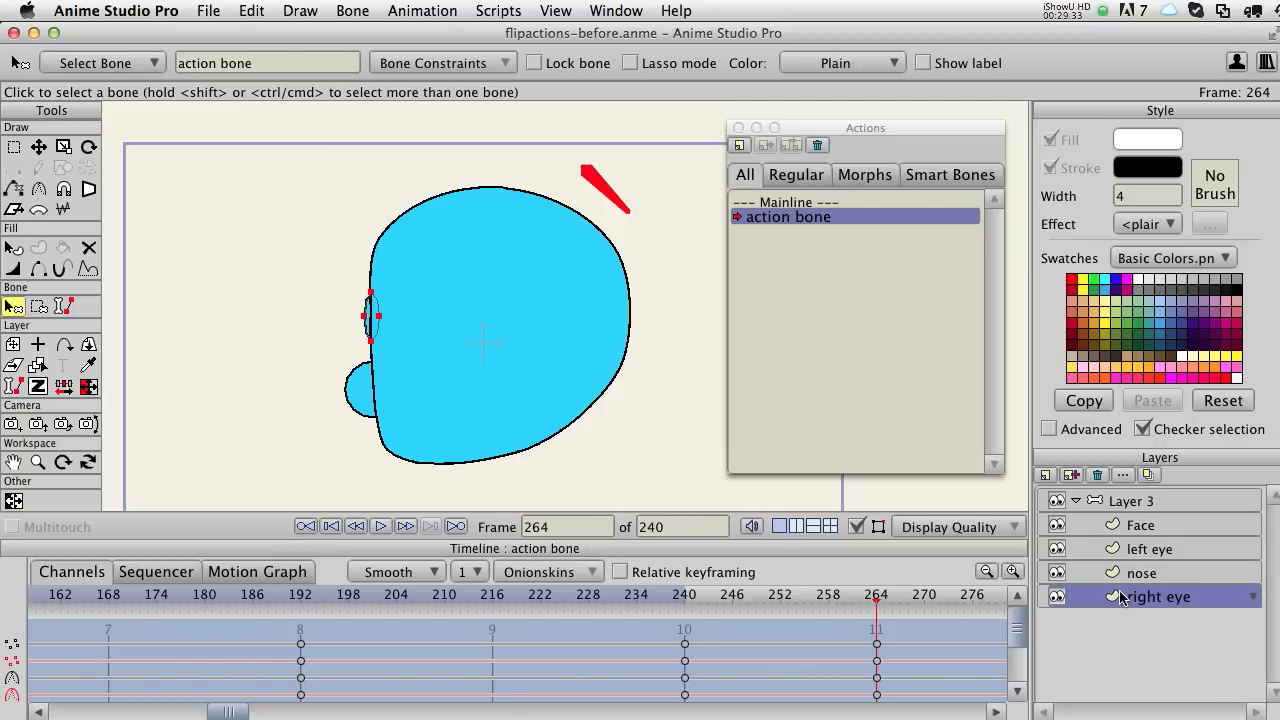
drag(1121, 597, 1128, 520)
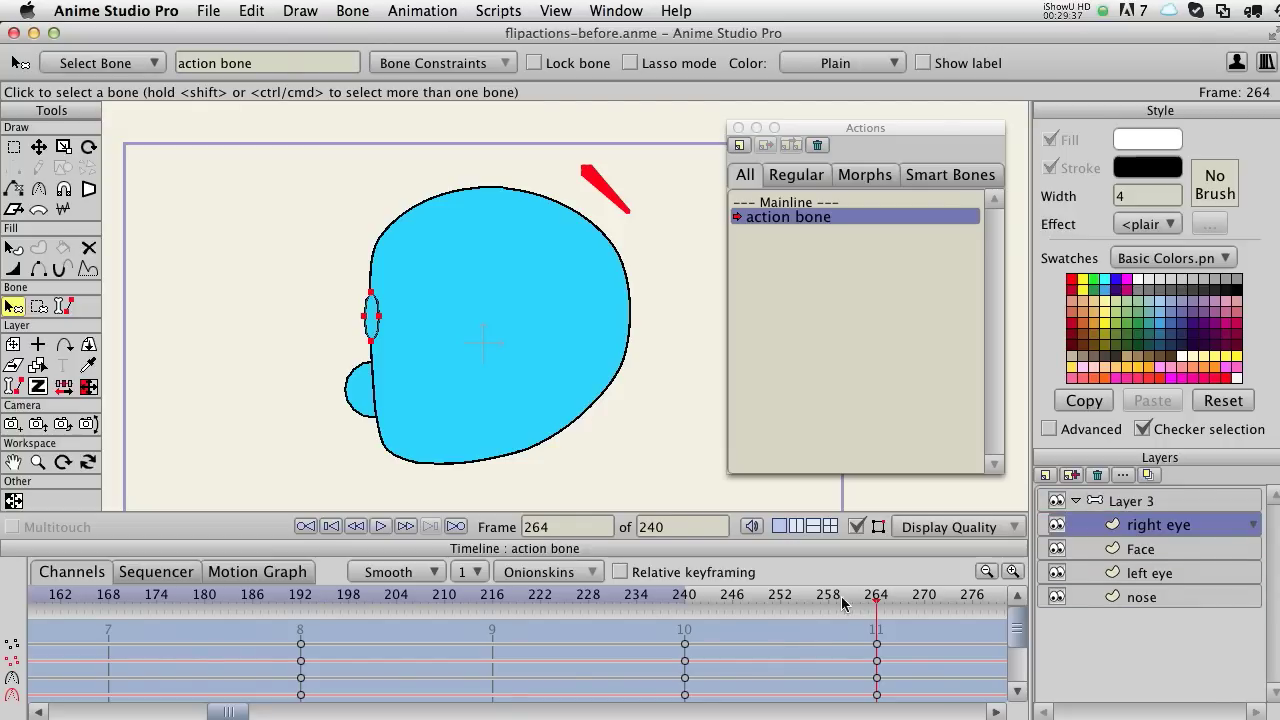
At frame 288, move the nose layer directly below right eye and the left eye layer directly above Face
mouse_move(850, 596)
mouse_down()
mouse_move(682, 598)
mouse_move(1007, 602)
mouse_move(662, 600)
mouse_move(866, 600)
mouse_up()
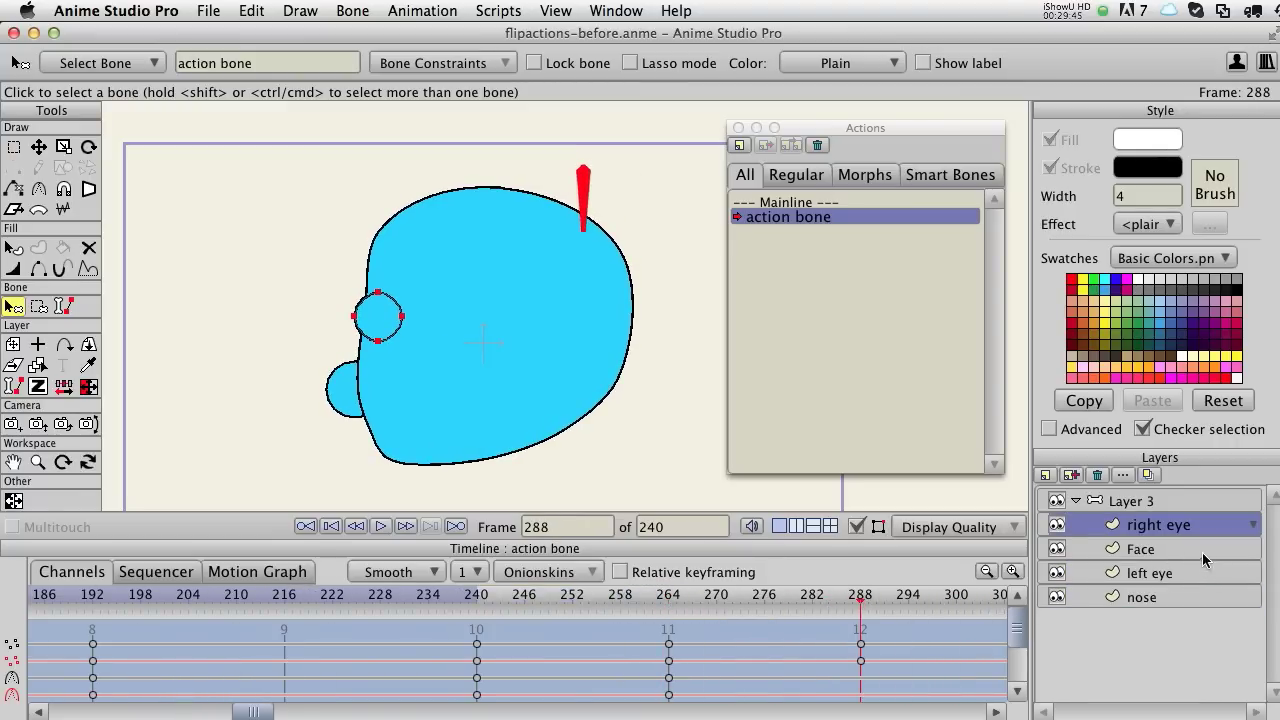
drag(1140, 598, 1136, 540)
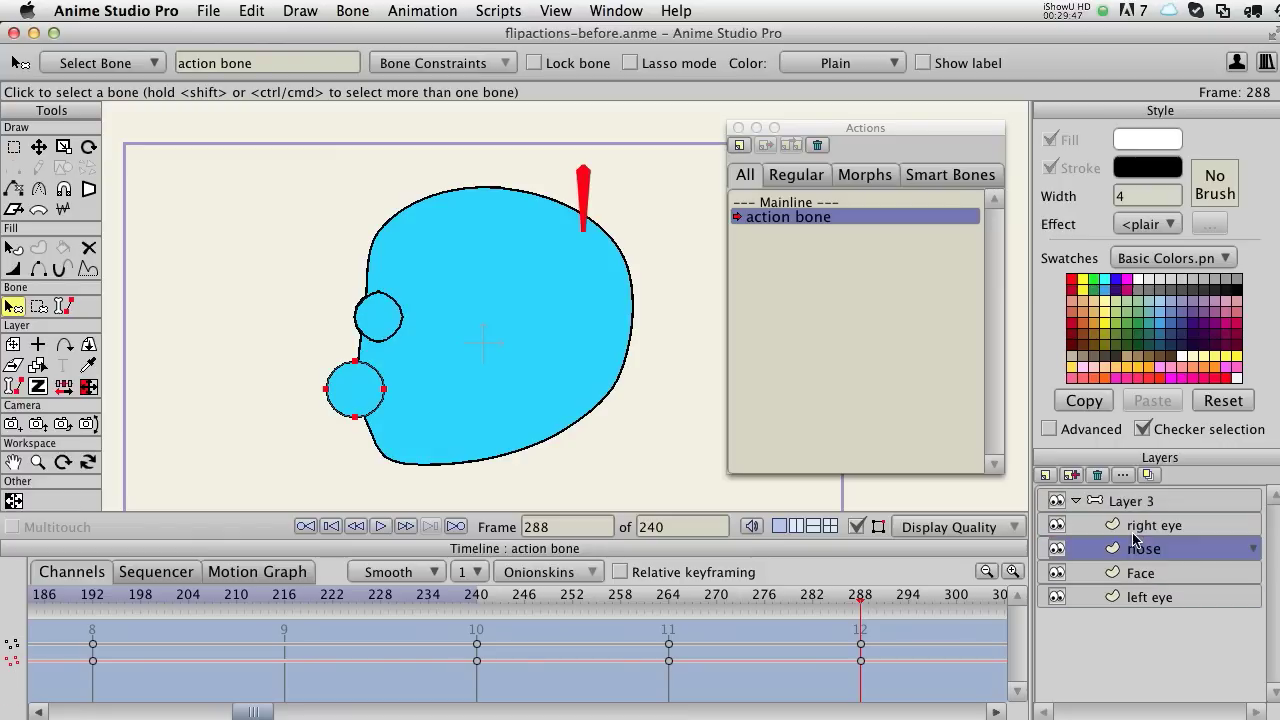
drag(860, 600, 628, 601)
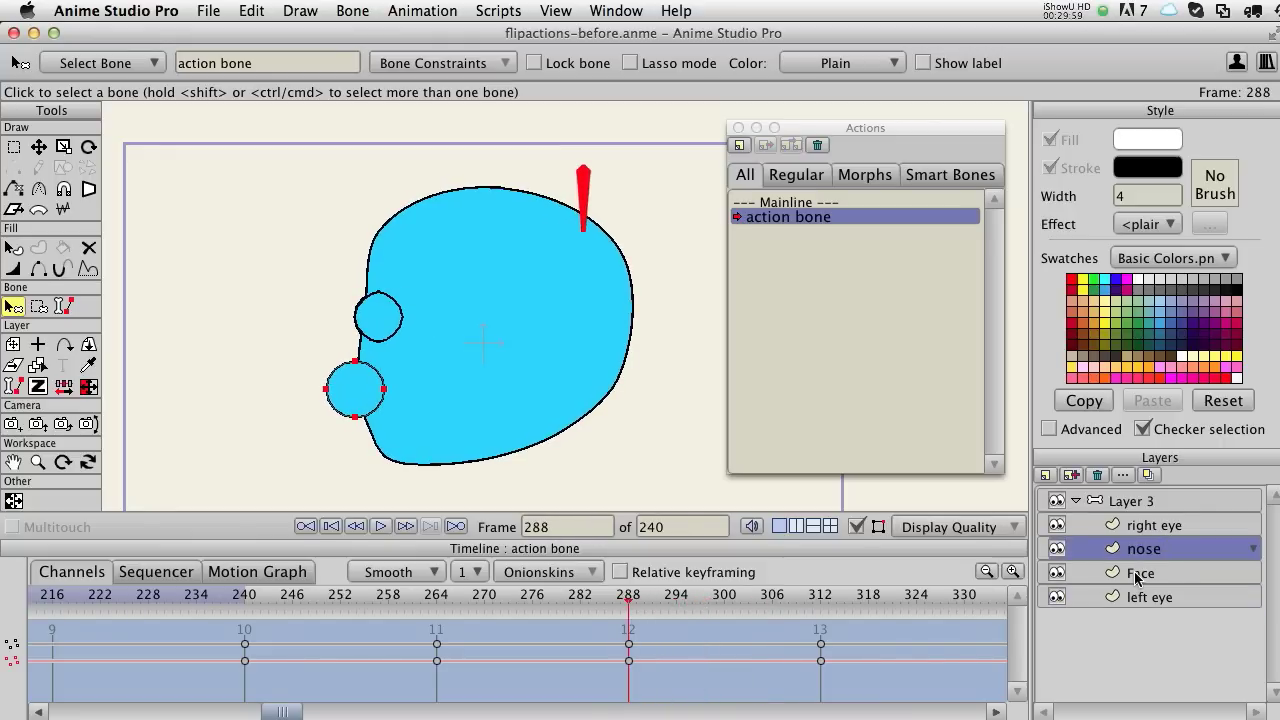
drag(1140, 597, 1143, 567)
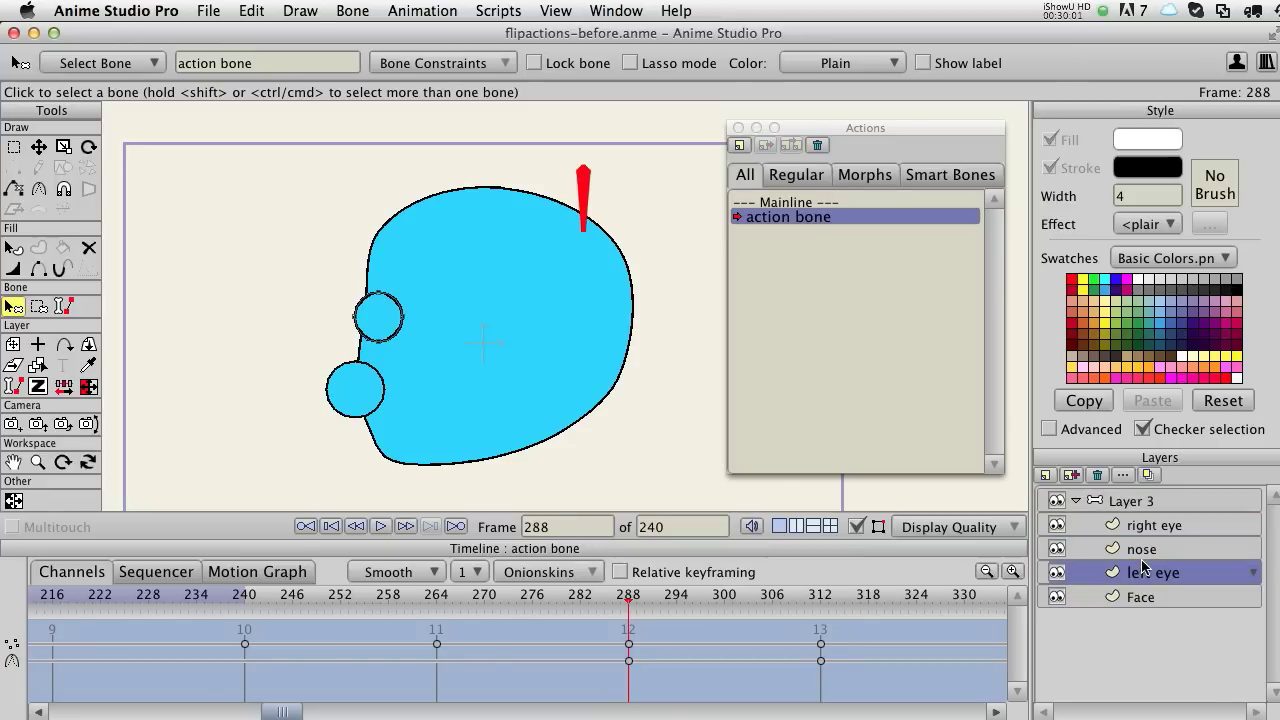
Shift Layer 3's layer order key at frame 288 to frame 312, and go to frame 312 to check the stacking
drag(636, 600, 697, 600)
drag(645, 598, 628, 598)
click(628, 661)
click(618, 678)
click(1117, 502)
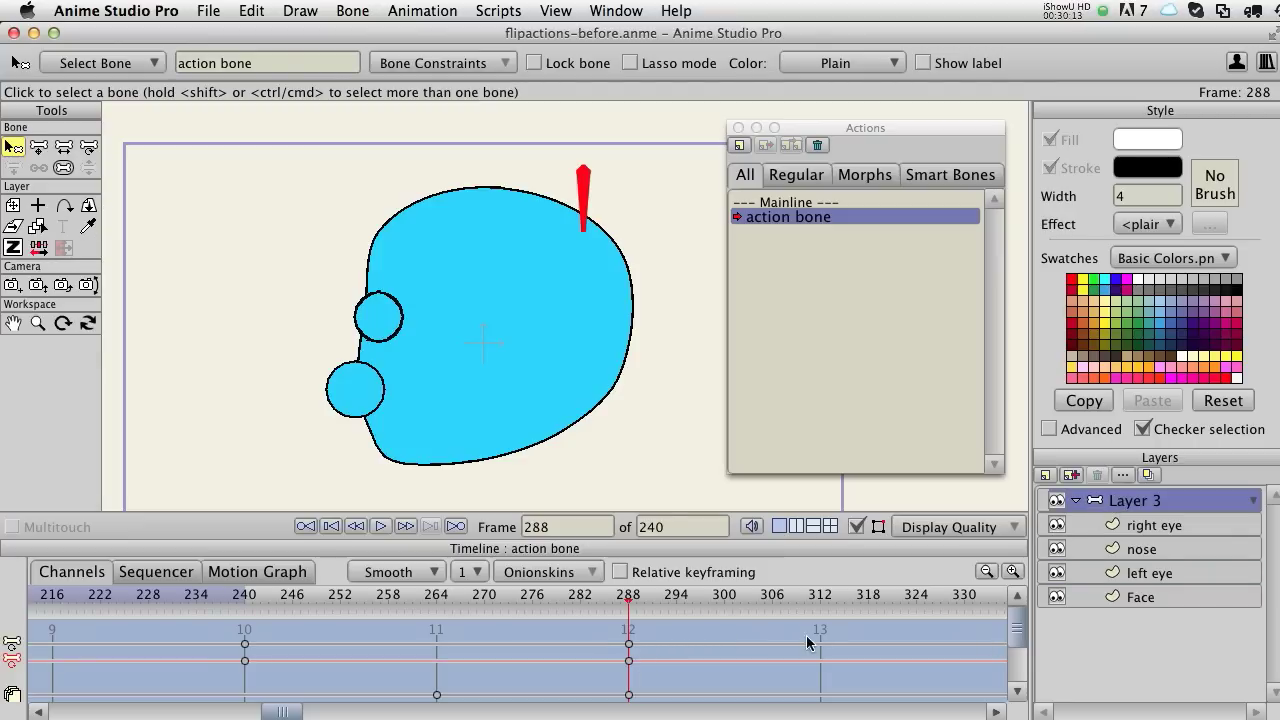
drag(630, 698, 685, 695)
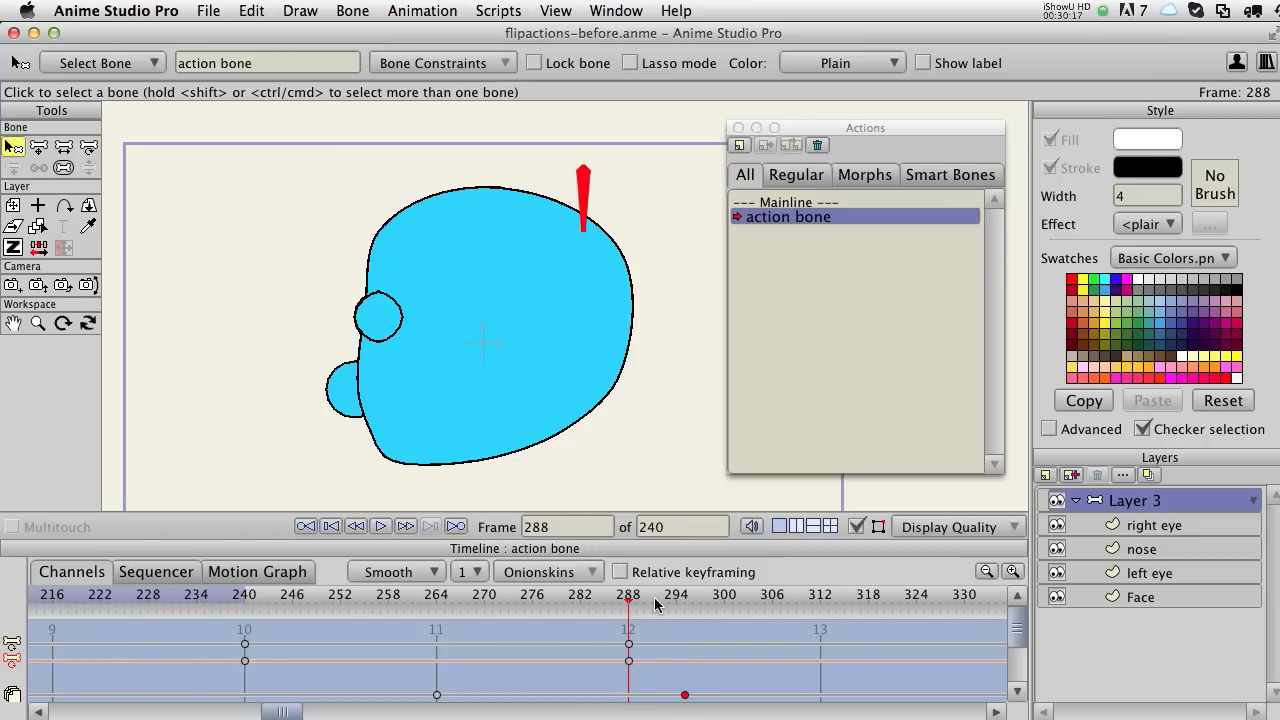
drag(642, 604, 684, 604)
drag(685, 694, 820, 697)
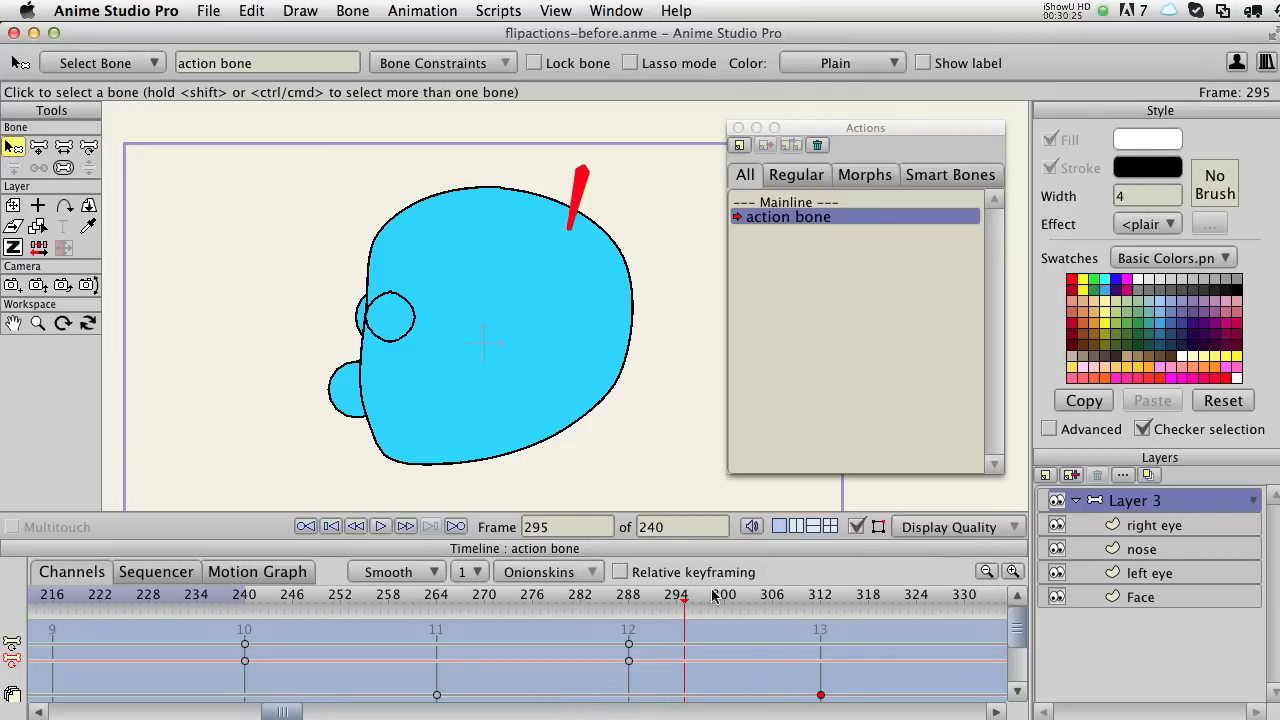
drag(714, 597, 819, 622)
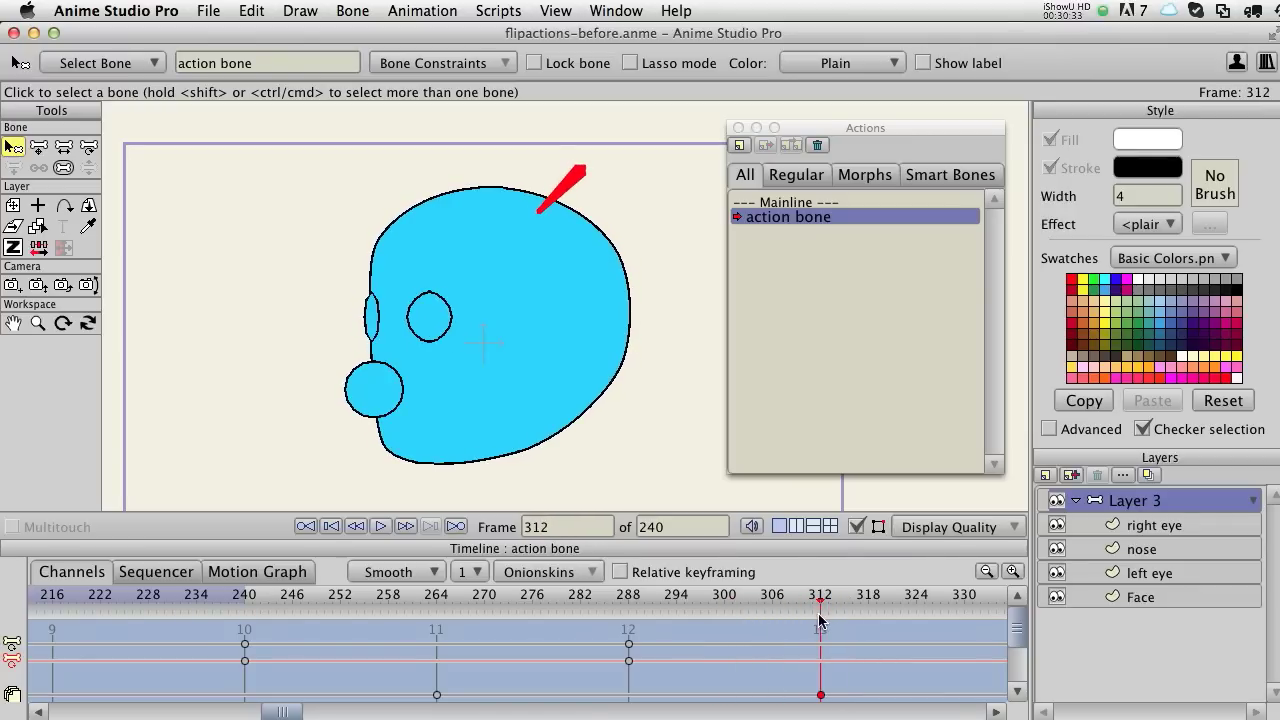
scroll(721, 680, down, 1)
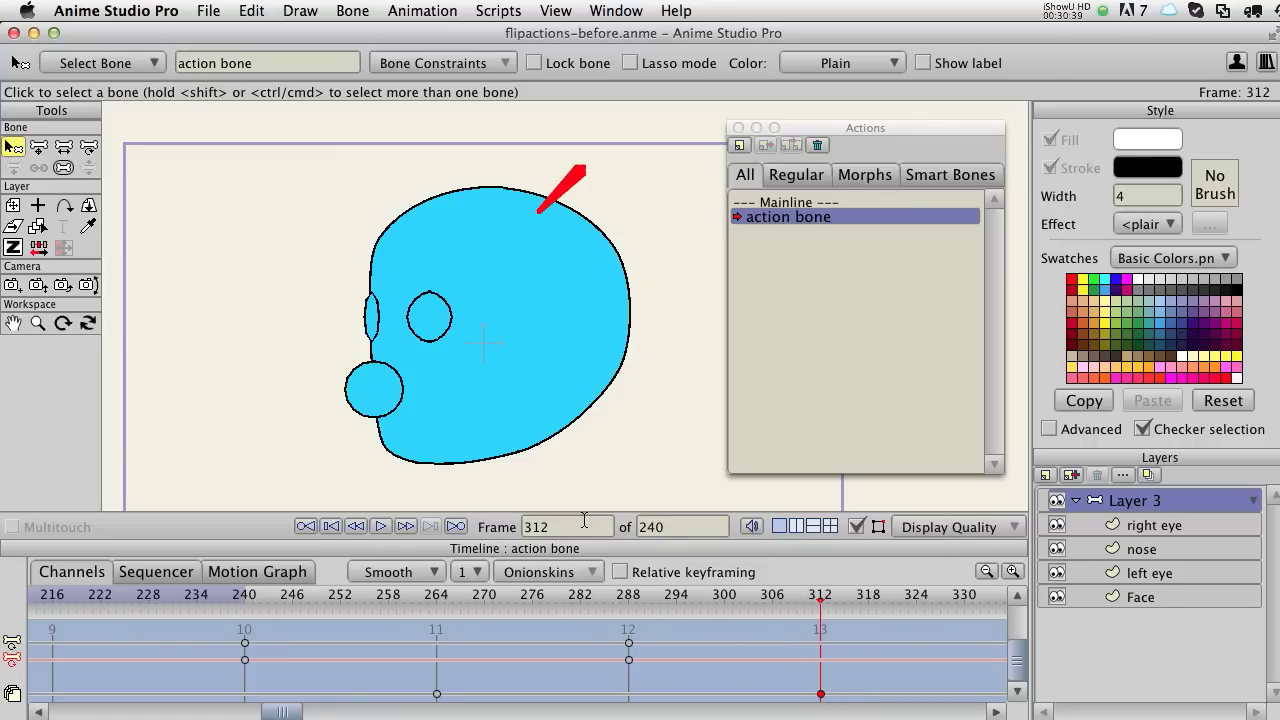
At frame 288 of the action, move the nose layer between right eye and Face, and check the layer order around that frame
drag(440, 600, 632, 630)
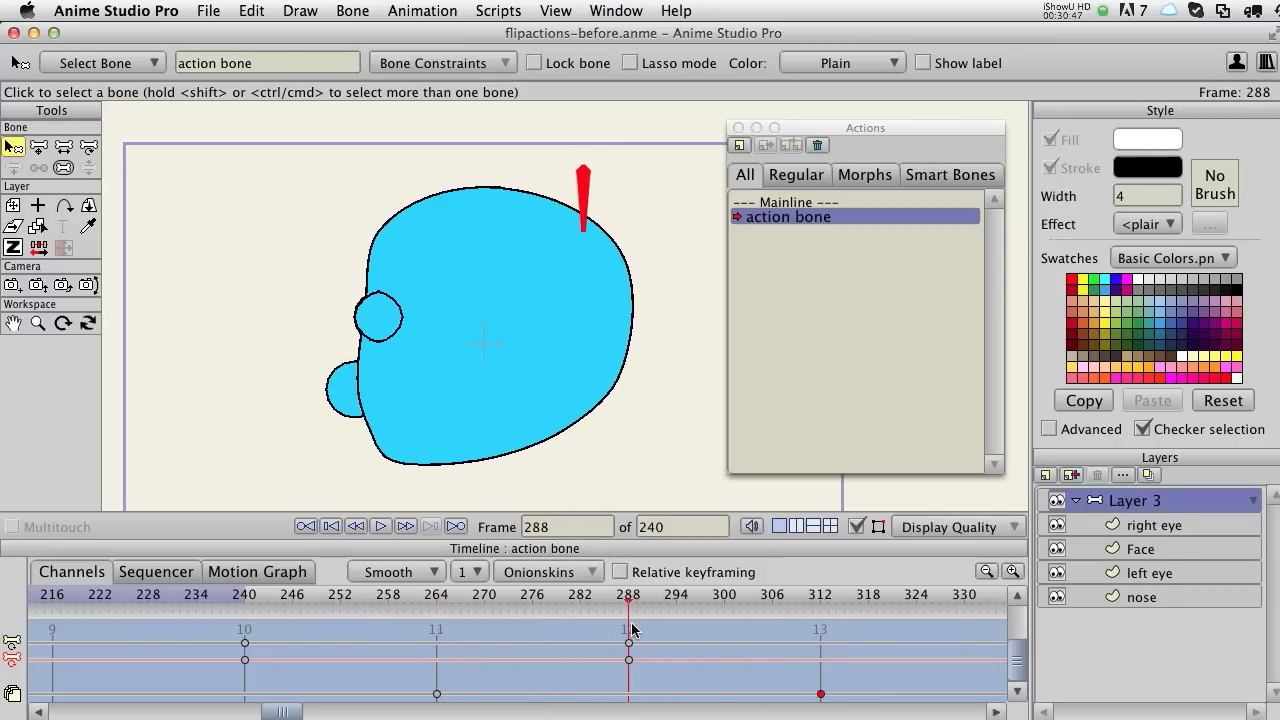
click(1138, 597)
drag(1138, 597, 1140, 537)
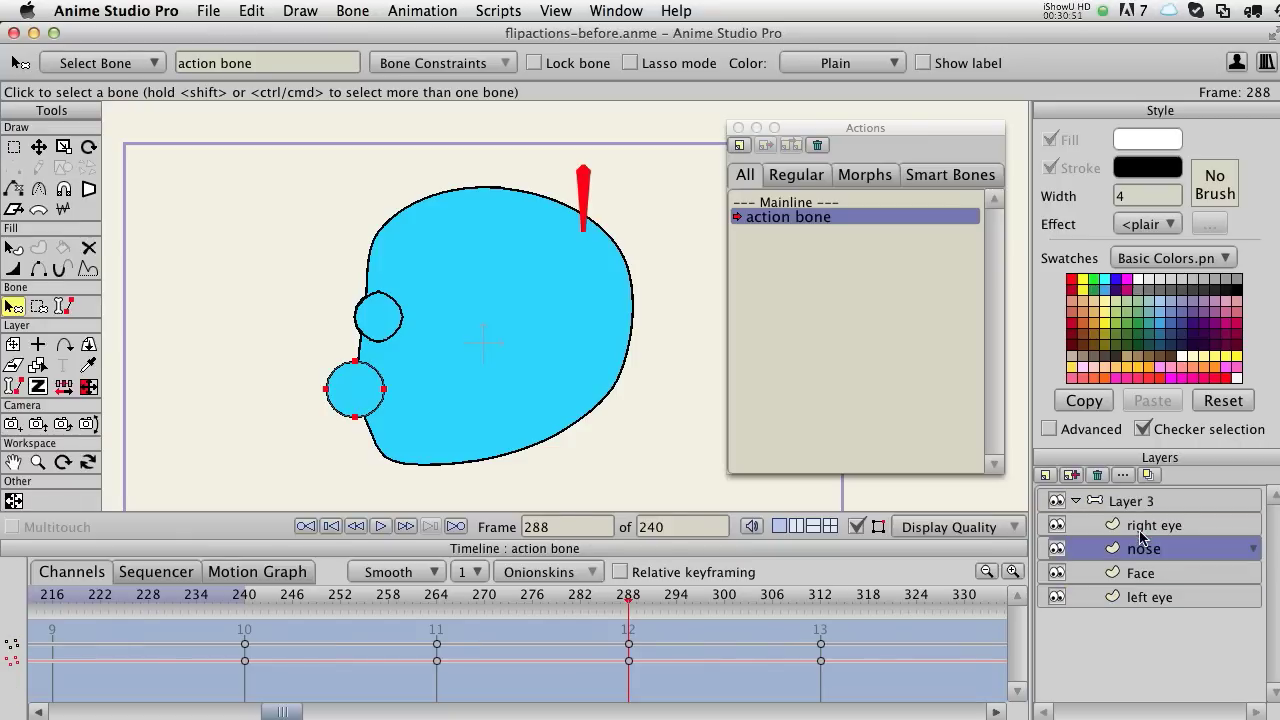
click(1136, 500)
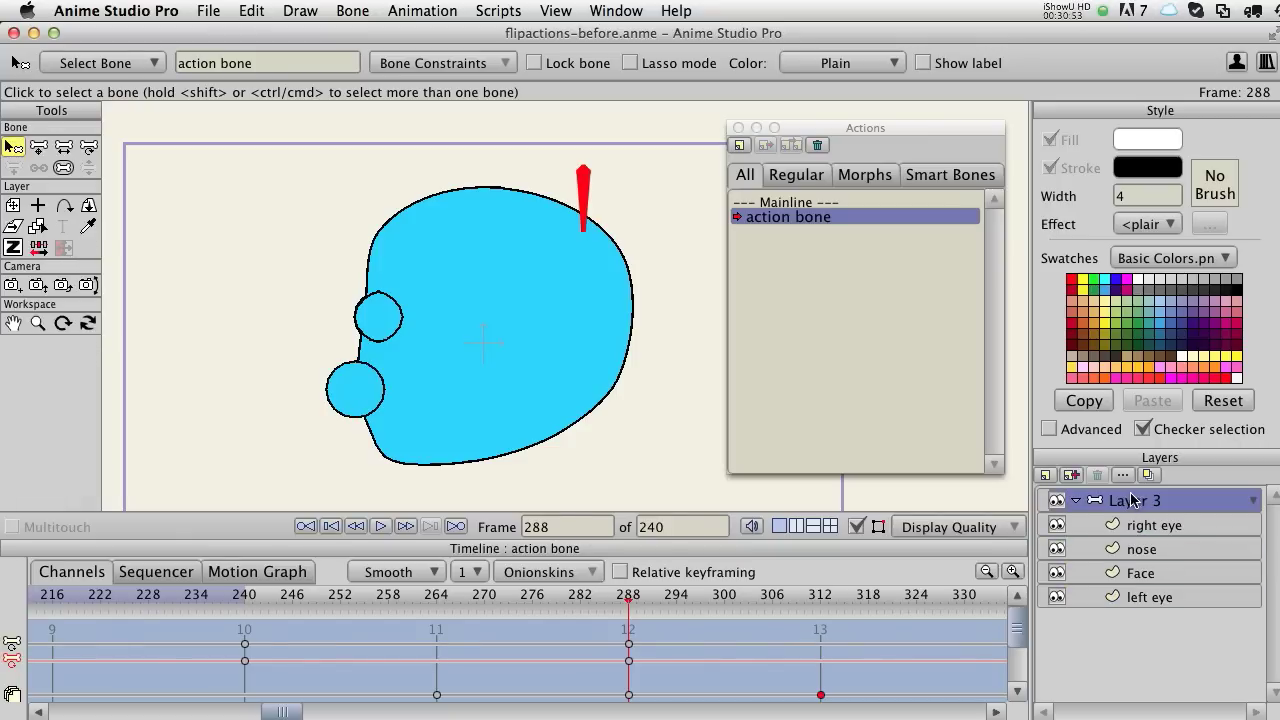
drag(752, 600, 628, 600)
Return to the Mainline timeline and rotate the action bone at frame 72 to test the full head turn and layer order changes
double_click(786, 203)
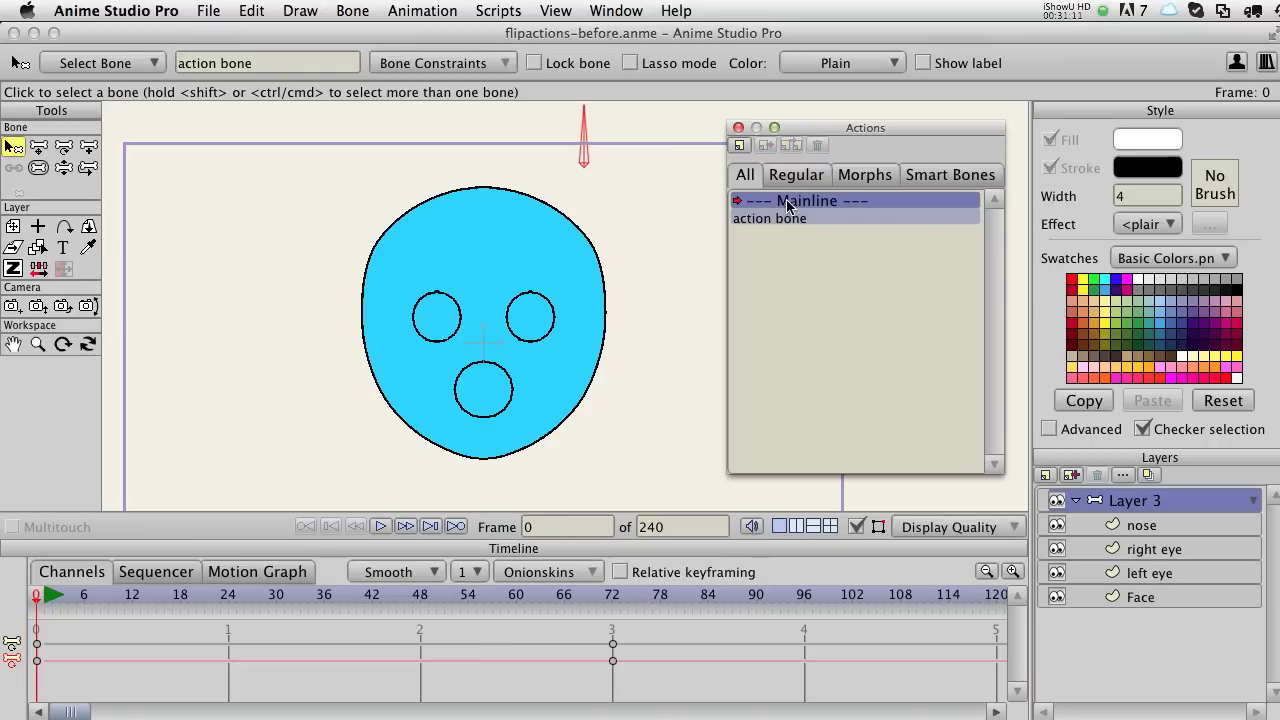
click(620, 598)
key(r)
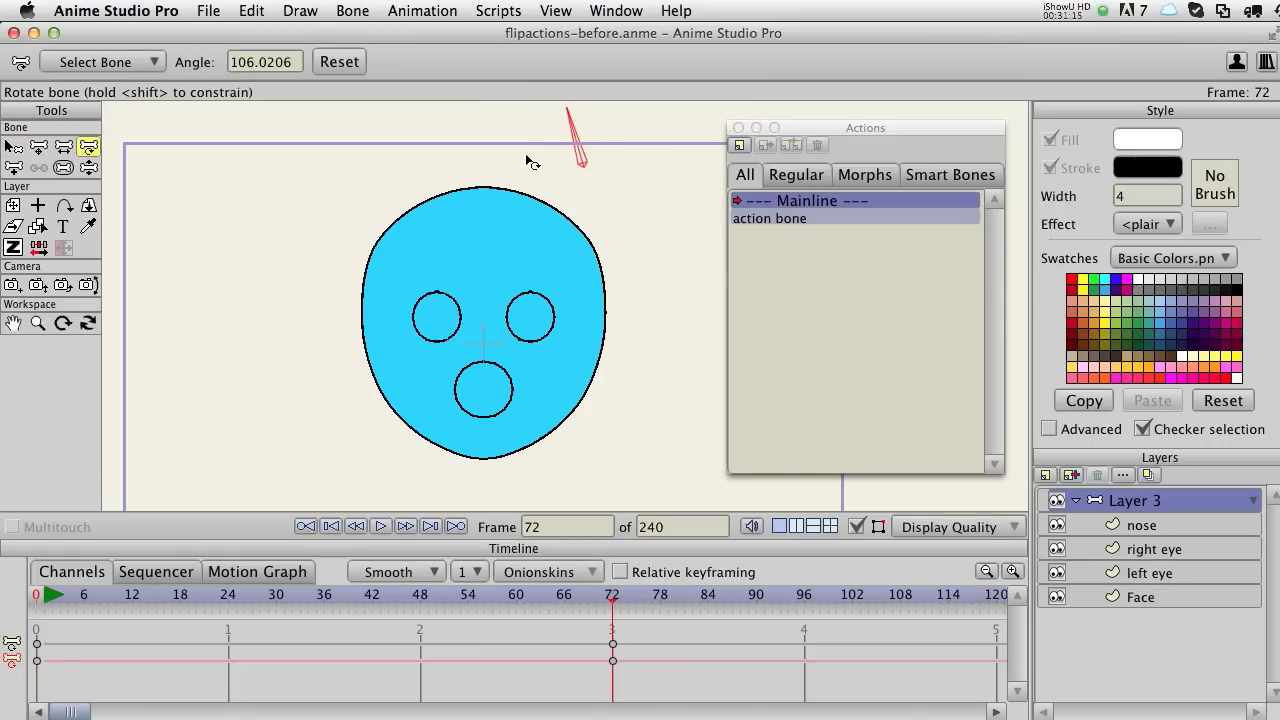
drag(592, 148, 549, 141)
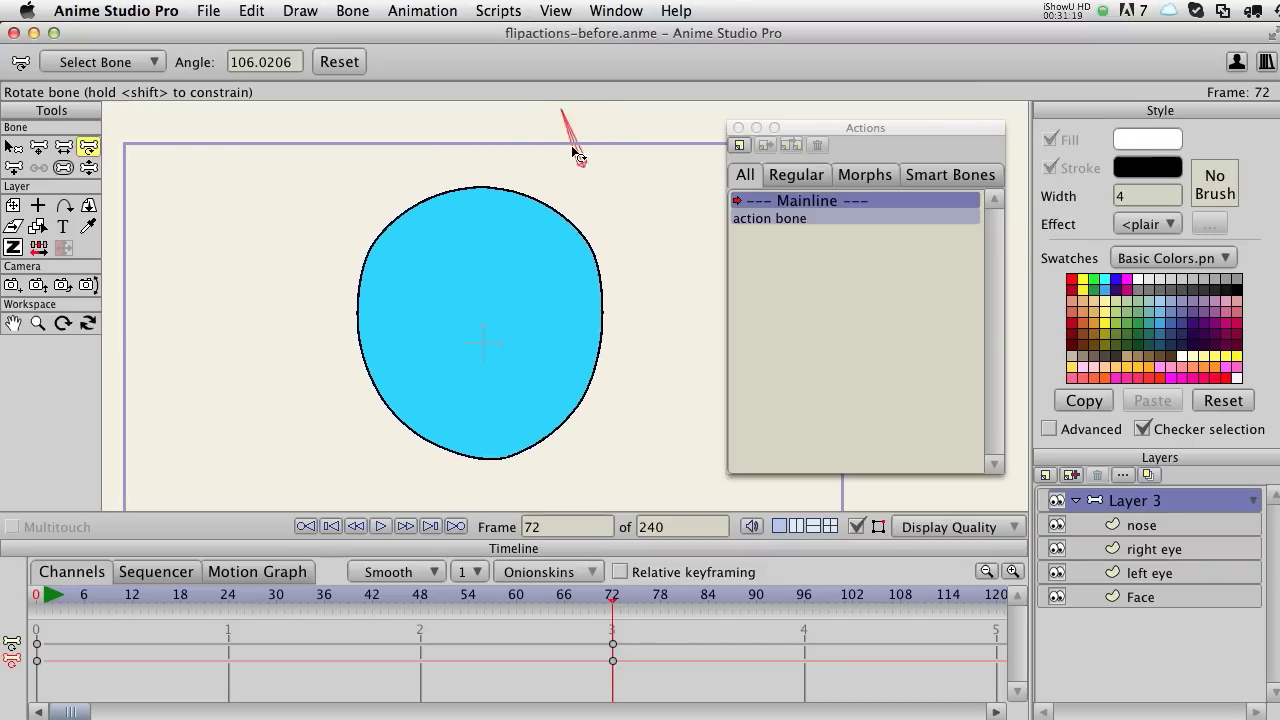
drag(533, 160, 643, 181)
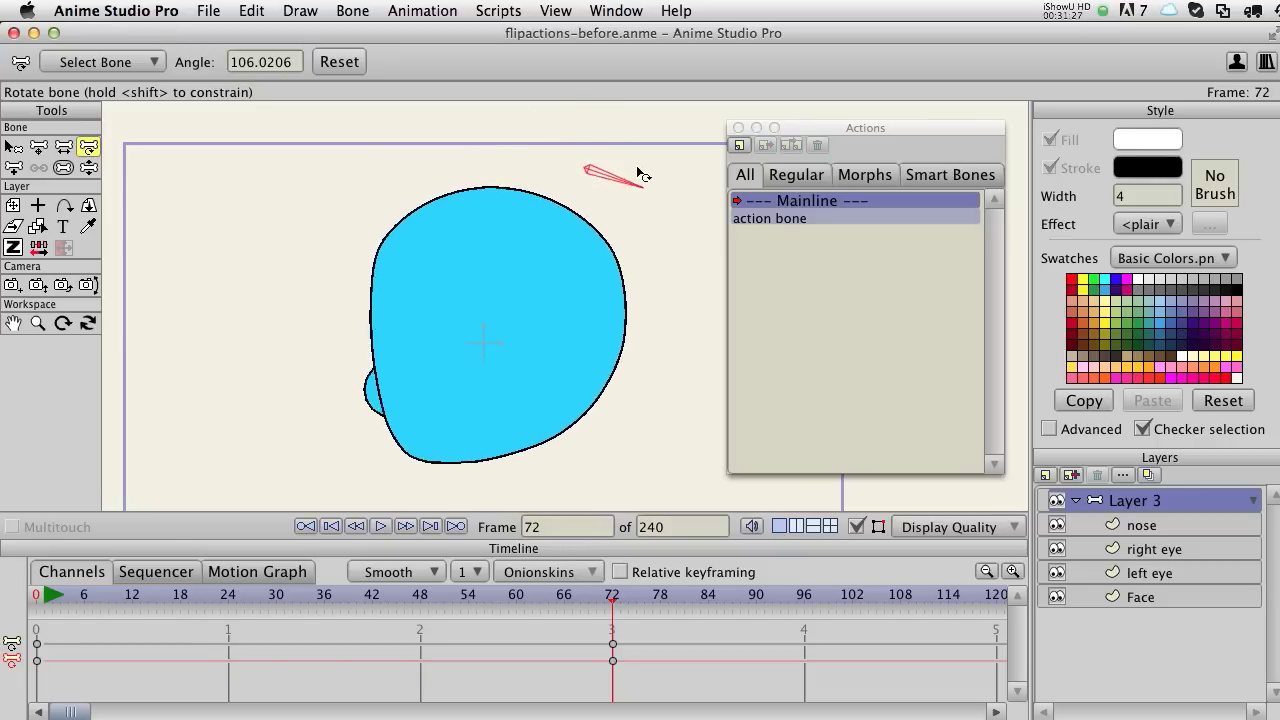
drag(510, 188, 690, 188)
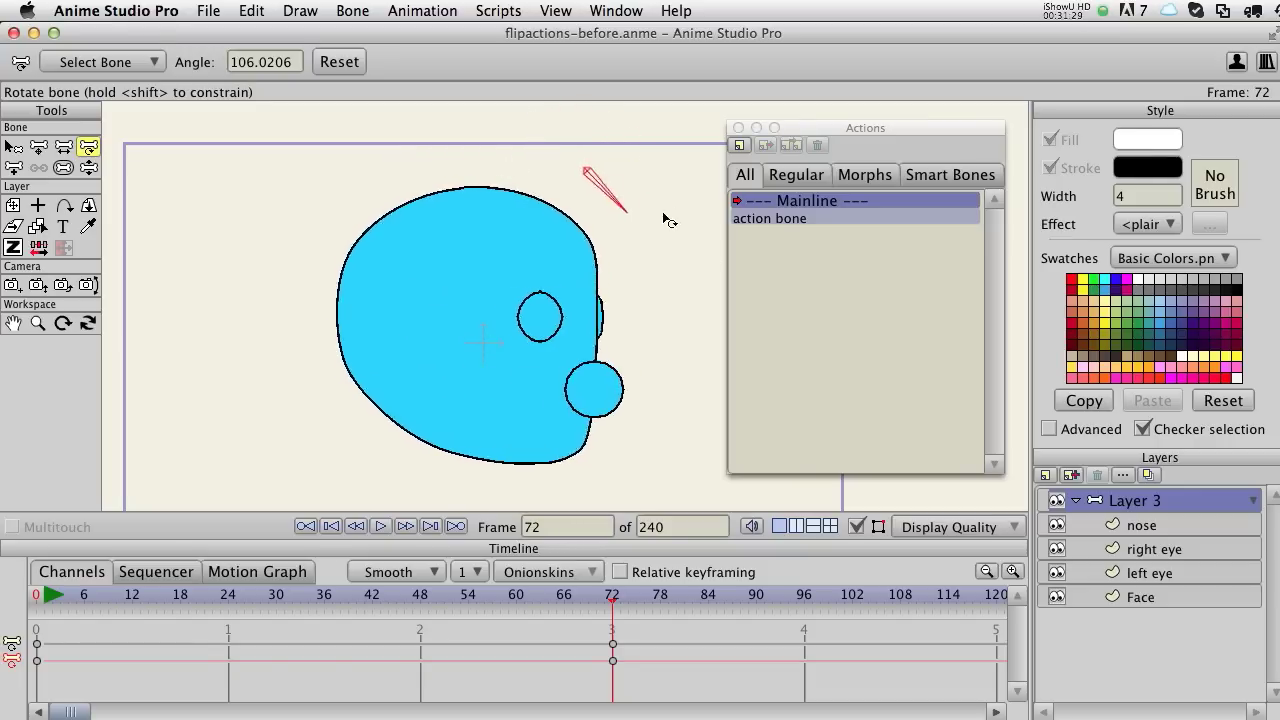
drag(597, 238, 562, 143)
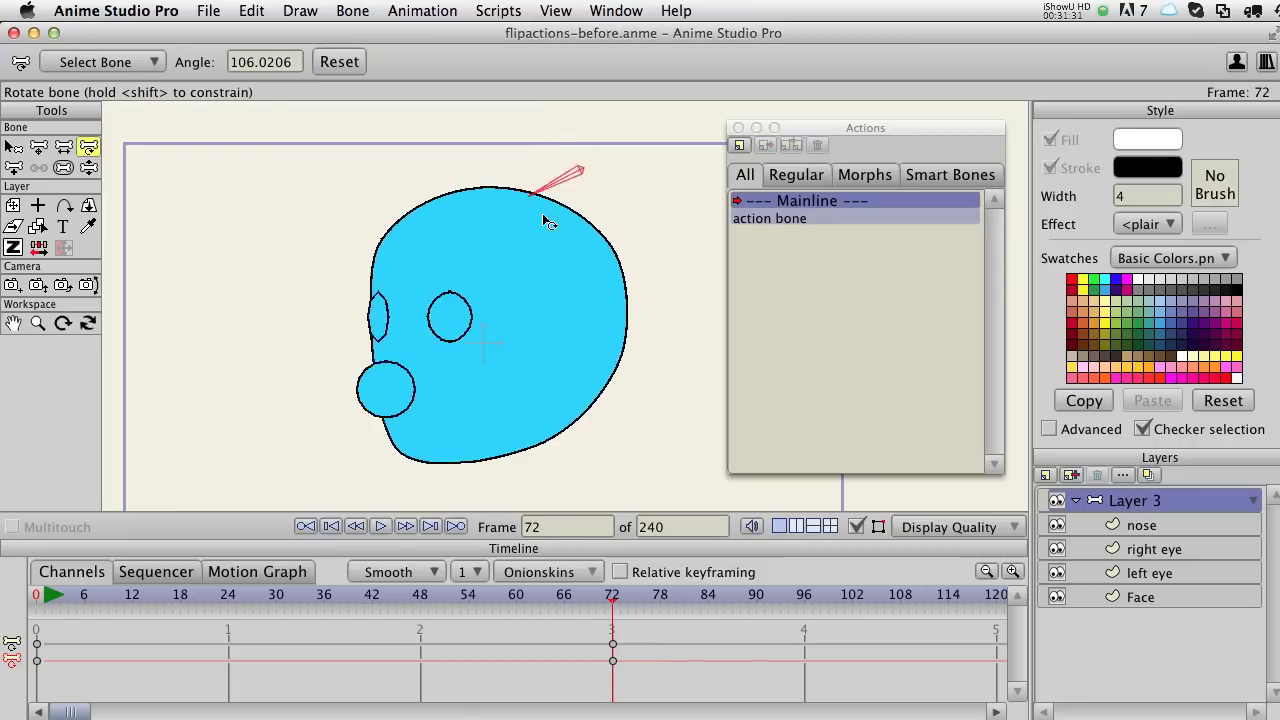
drag(567, 237, 580, 110)
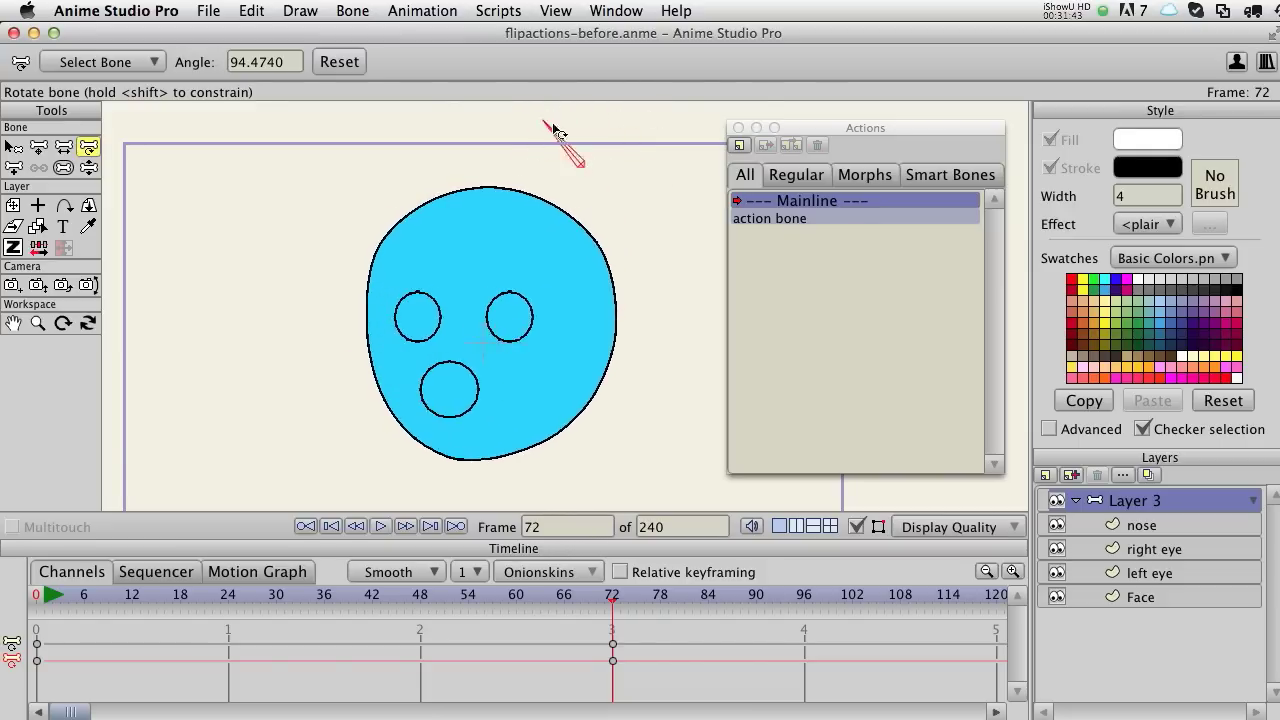
drag(553, 148, 637, 129)
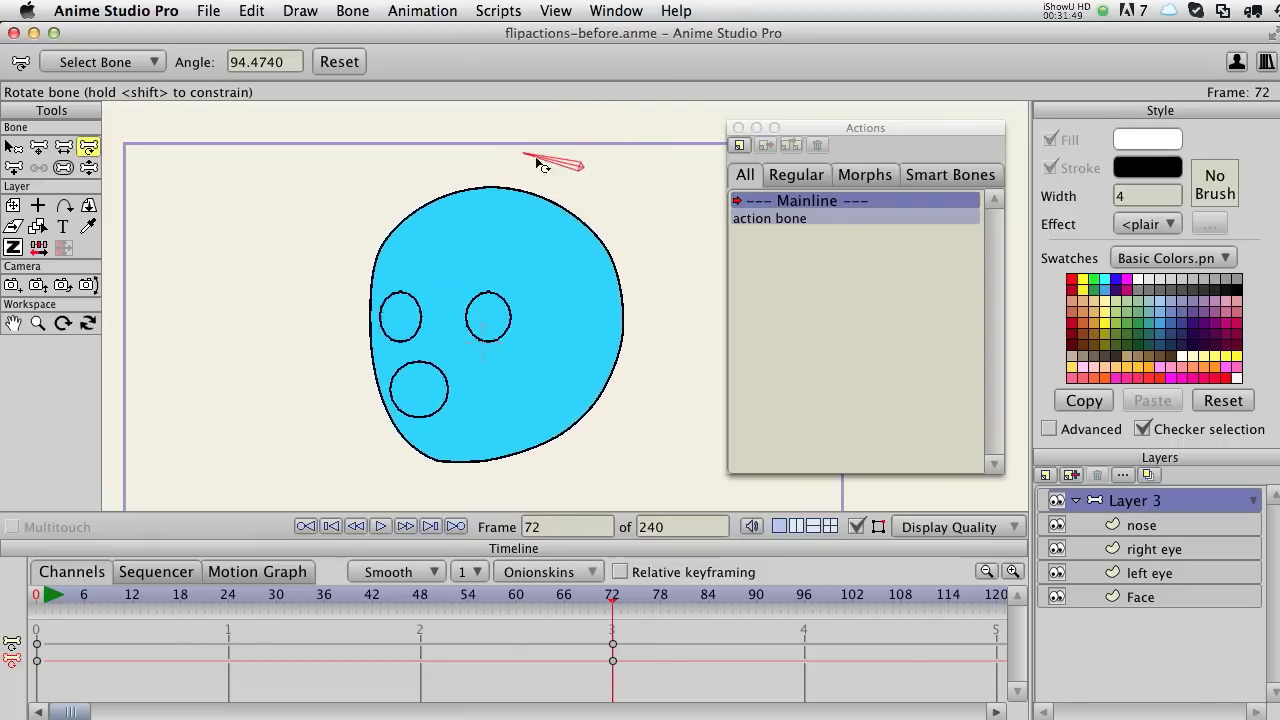
drag(509, 262, 712, 288)
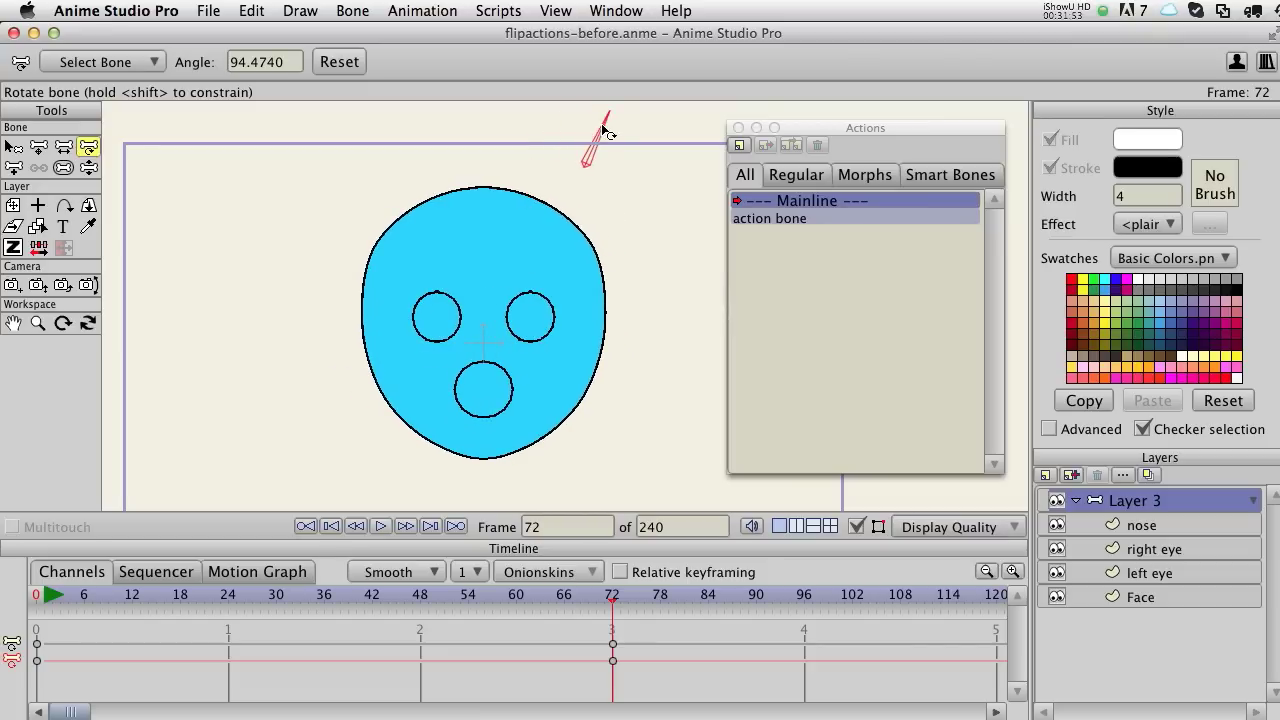
drag(593, 228, 562, 88)
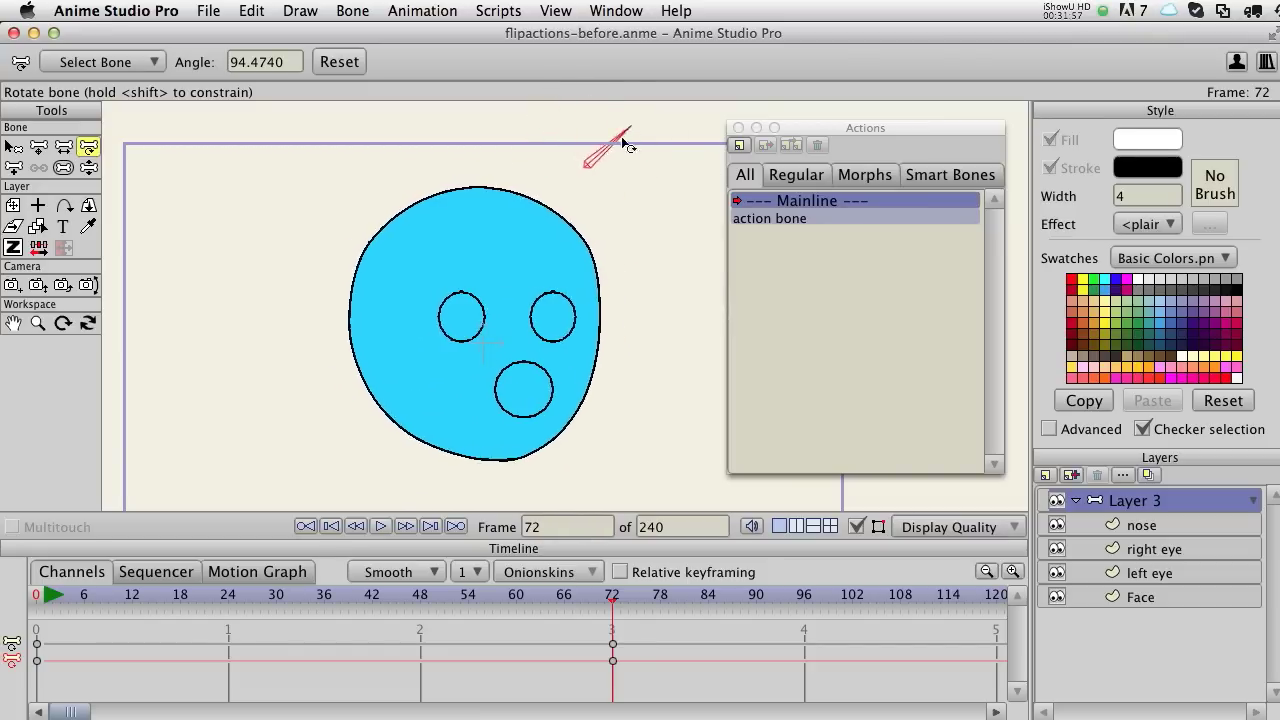
drag(594, 131, 587, 133)
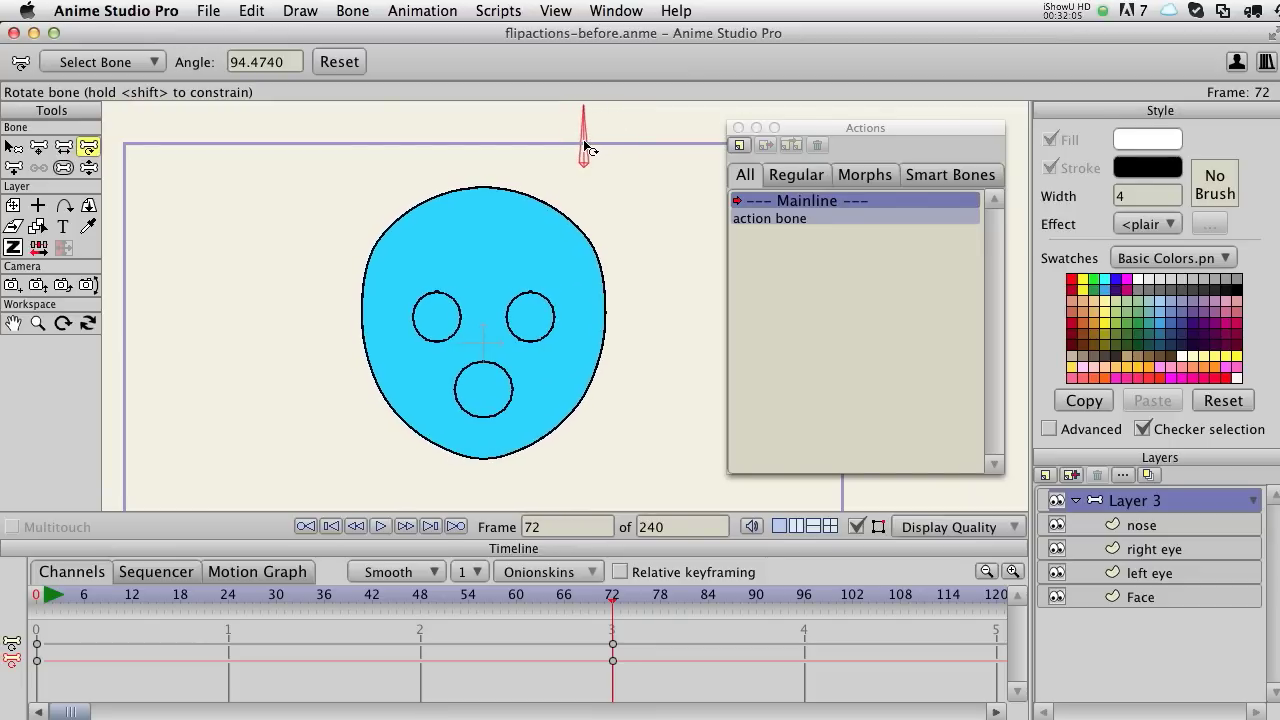
drag(585, 142, 614, 153)
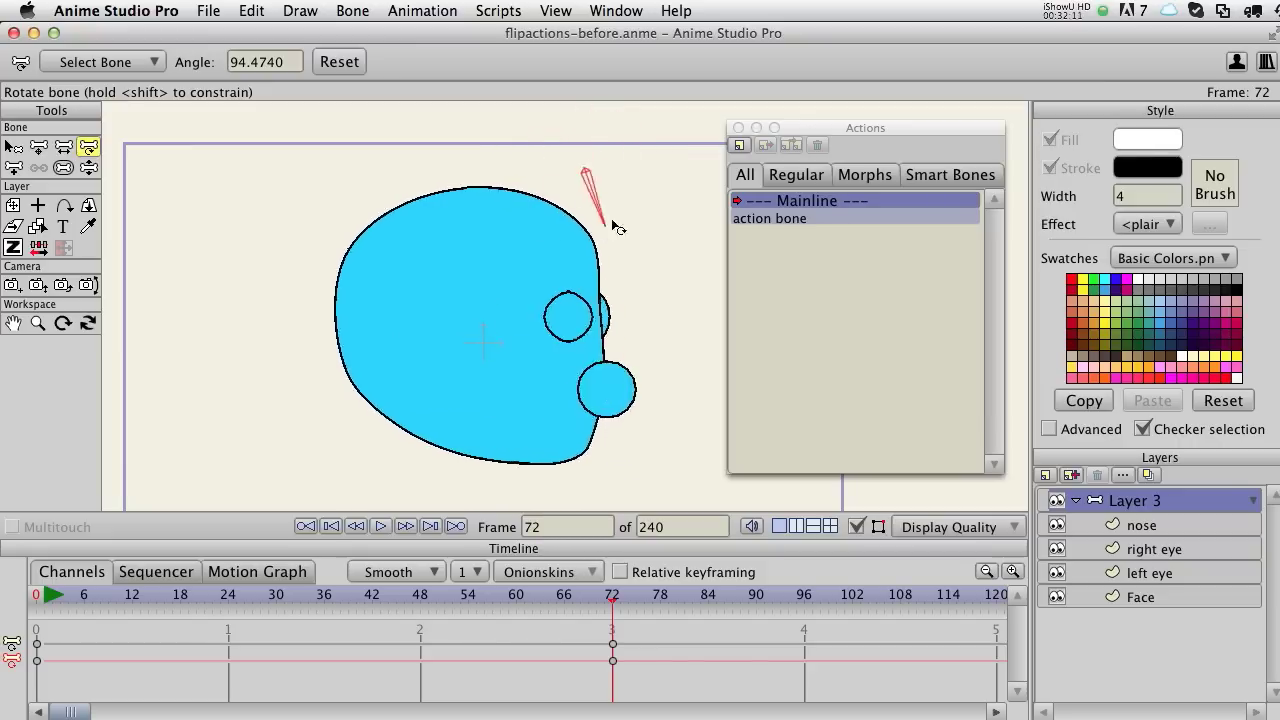
drag(545, 163, 614, 230)
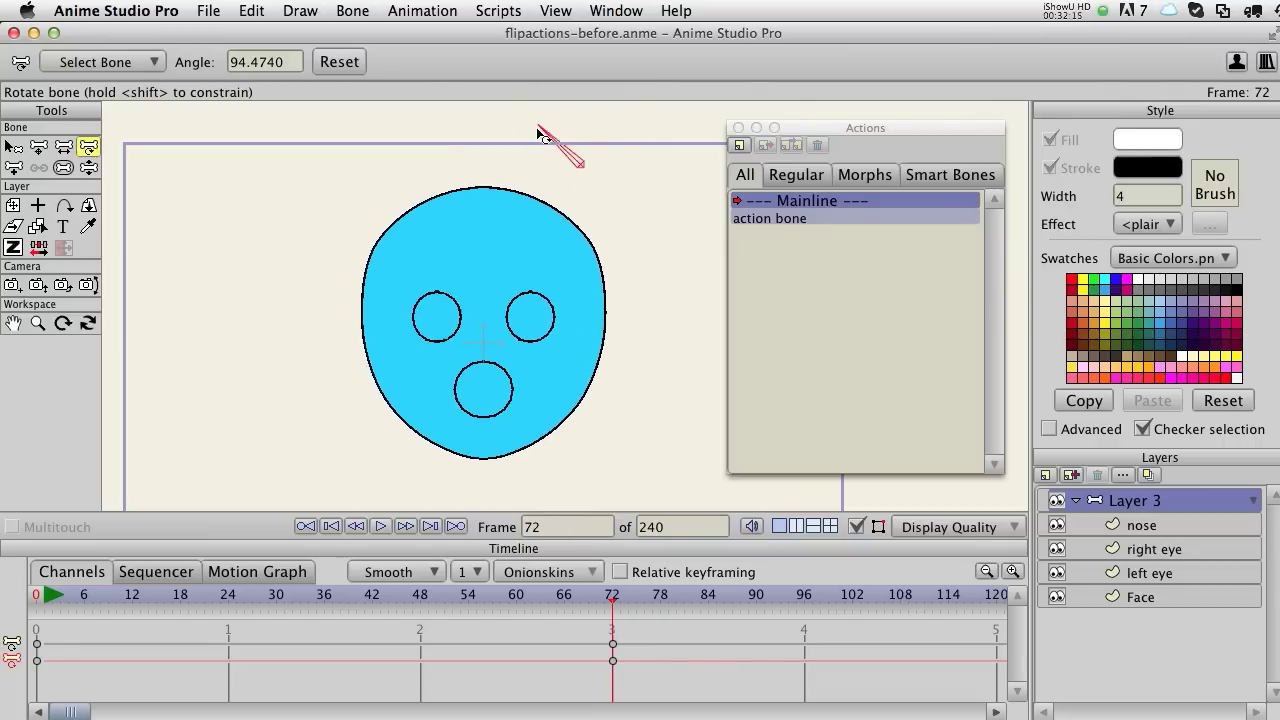
drag(533, 140, 545, 183)
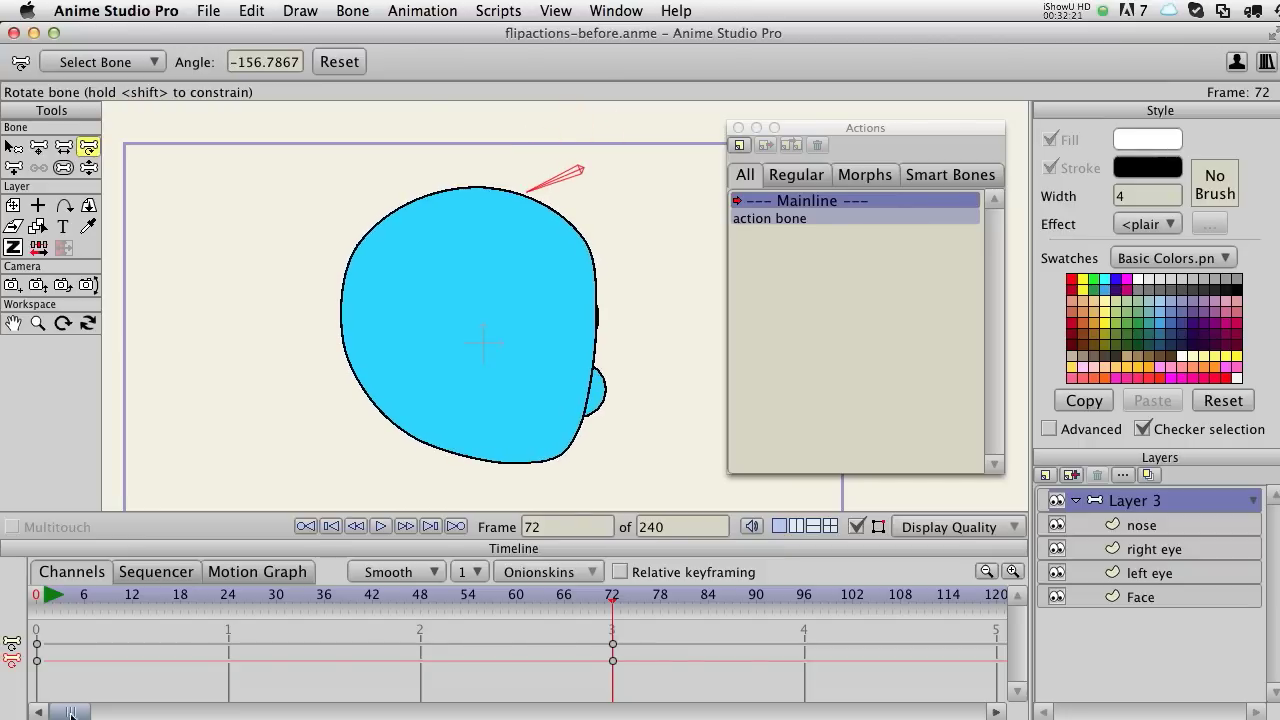
At frame 0, create a new action named action bone 2 and insert a copy of the action bone action into it
click(36, 596)
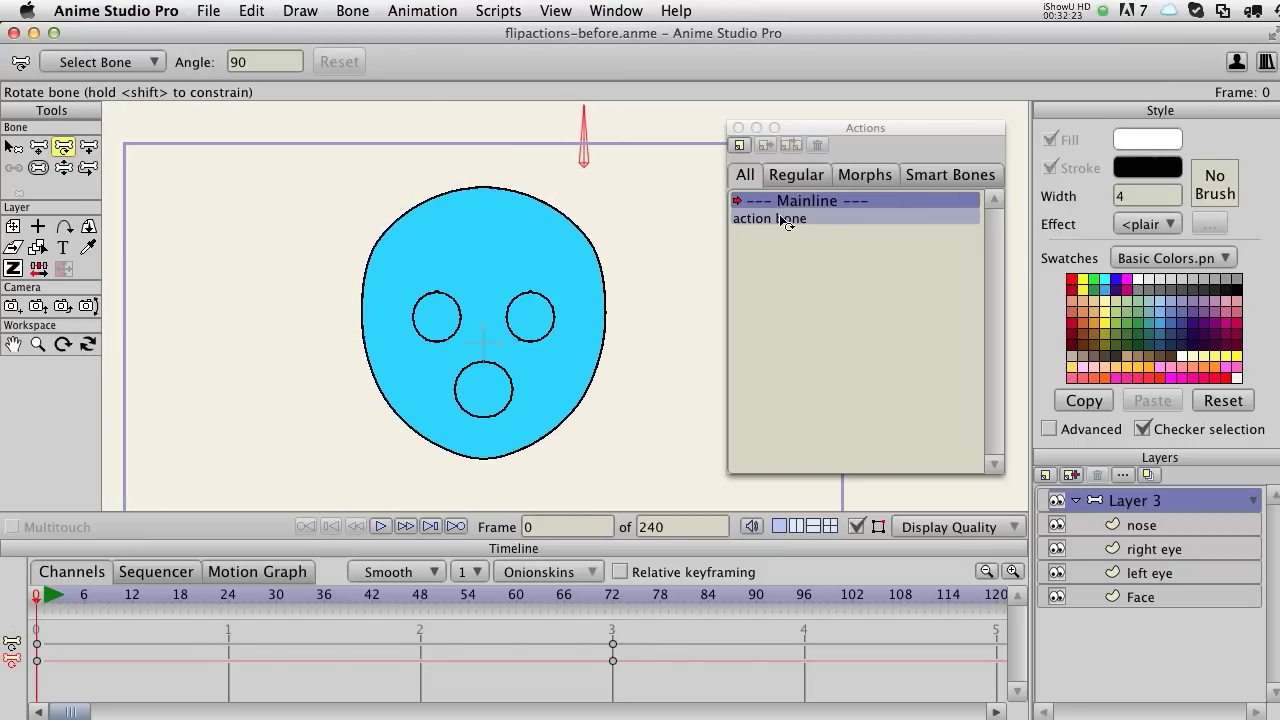
click(740, 146)
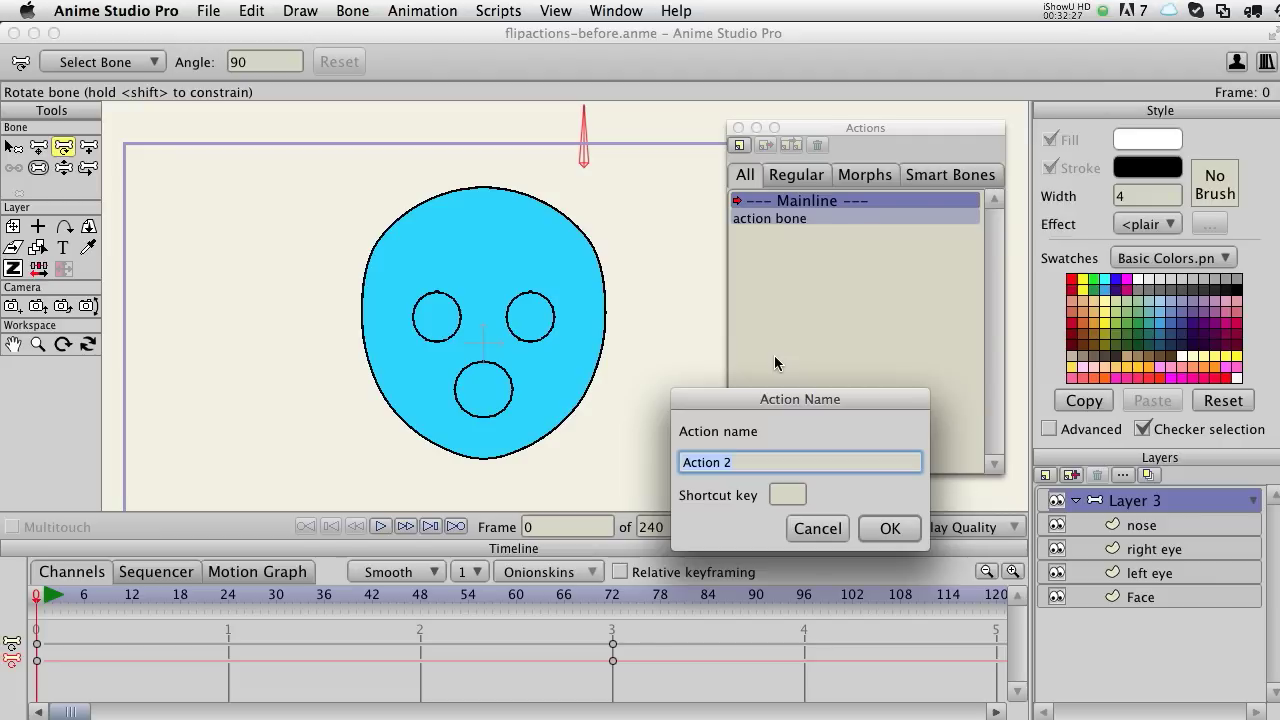
text(bone)
key(Return)
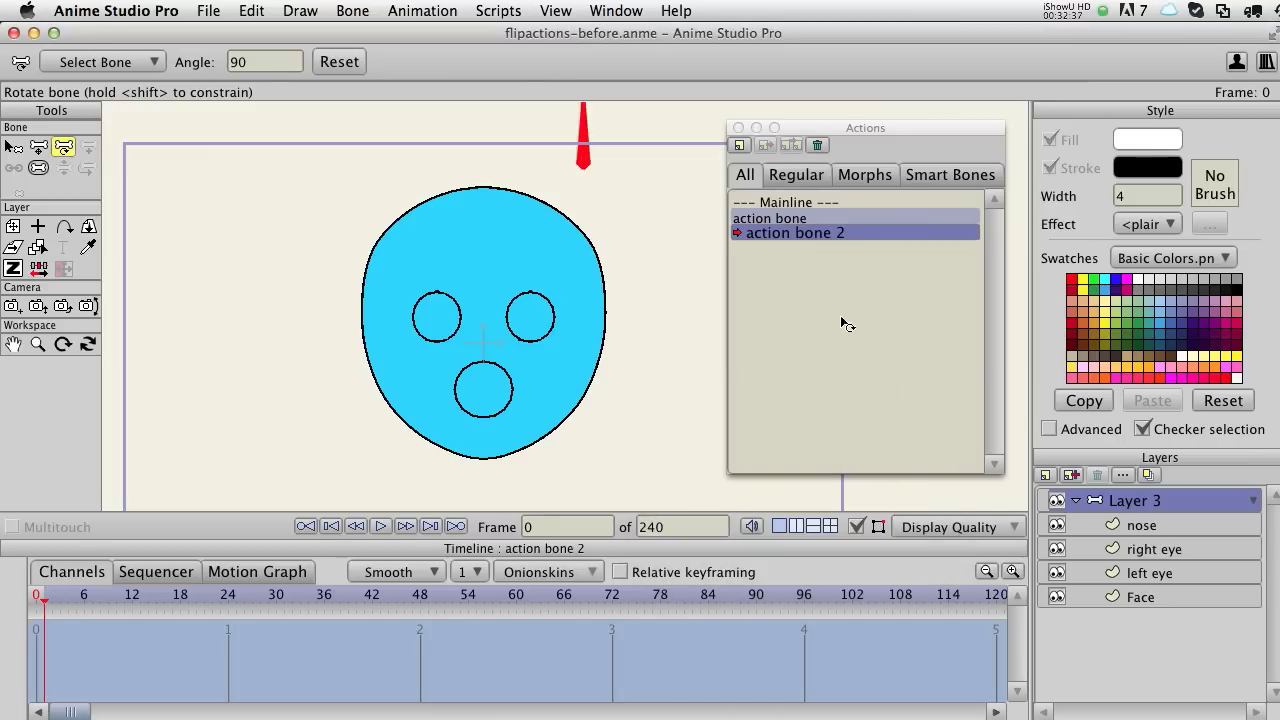
right_click(785, 220)
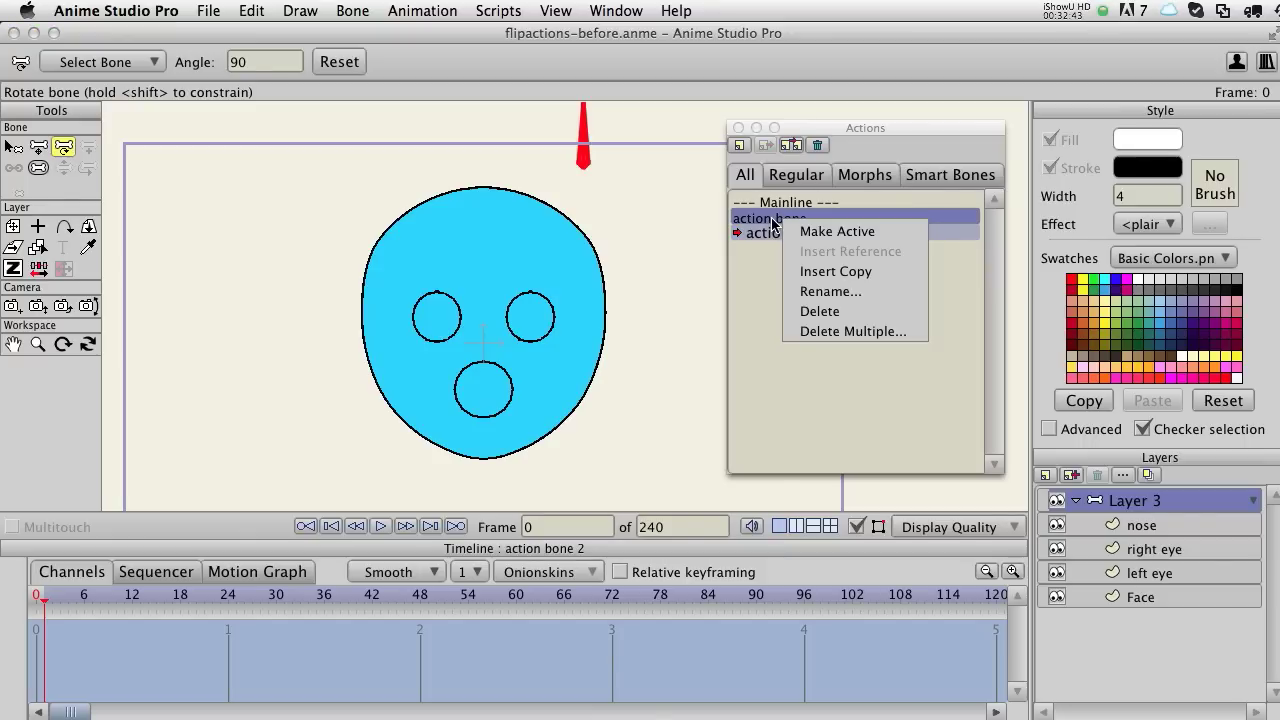
click(852, 268)
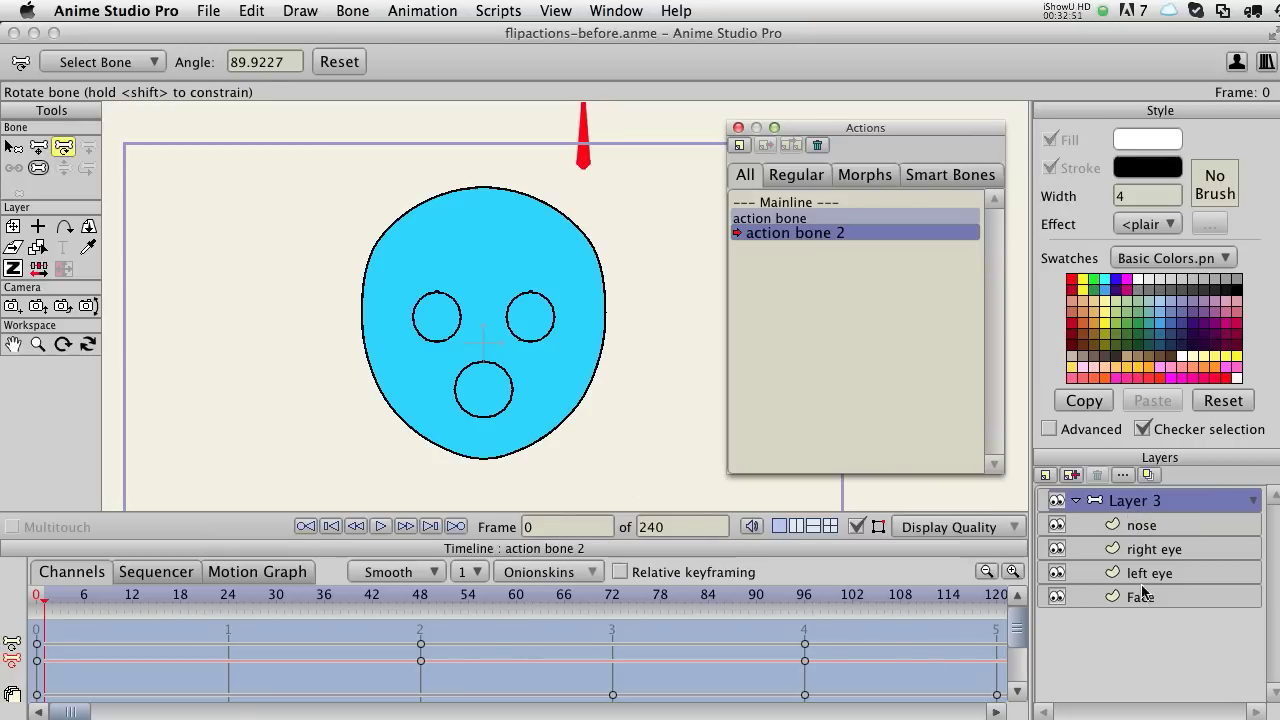
Try to flip the bone to 180 degrees at frame 48 with relative keyframing enabled, check the rotation, and undo it
drag(42, 600, 423, 632)
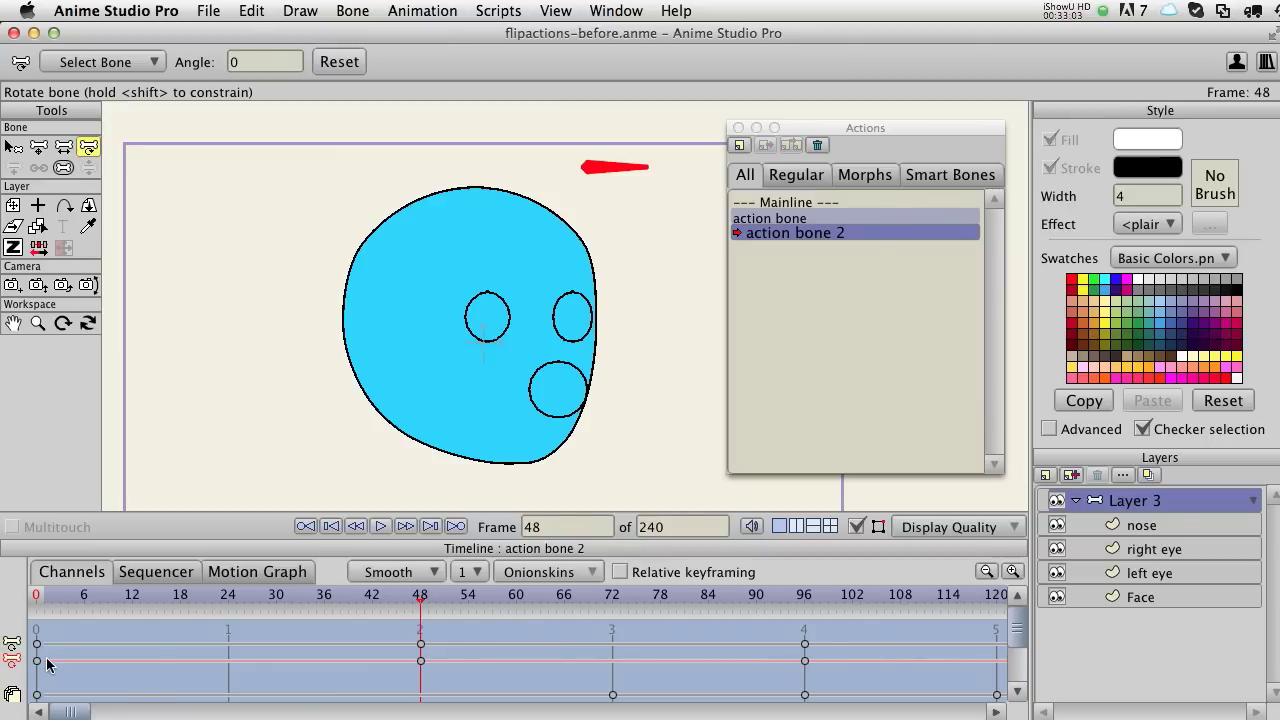
click(17, 665)
click(620, 573)
drag(625, 173, 528, 168)
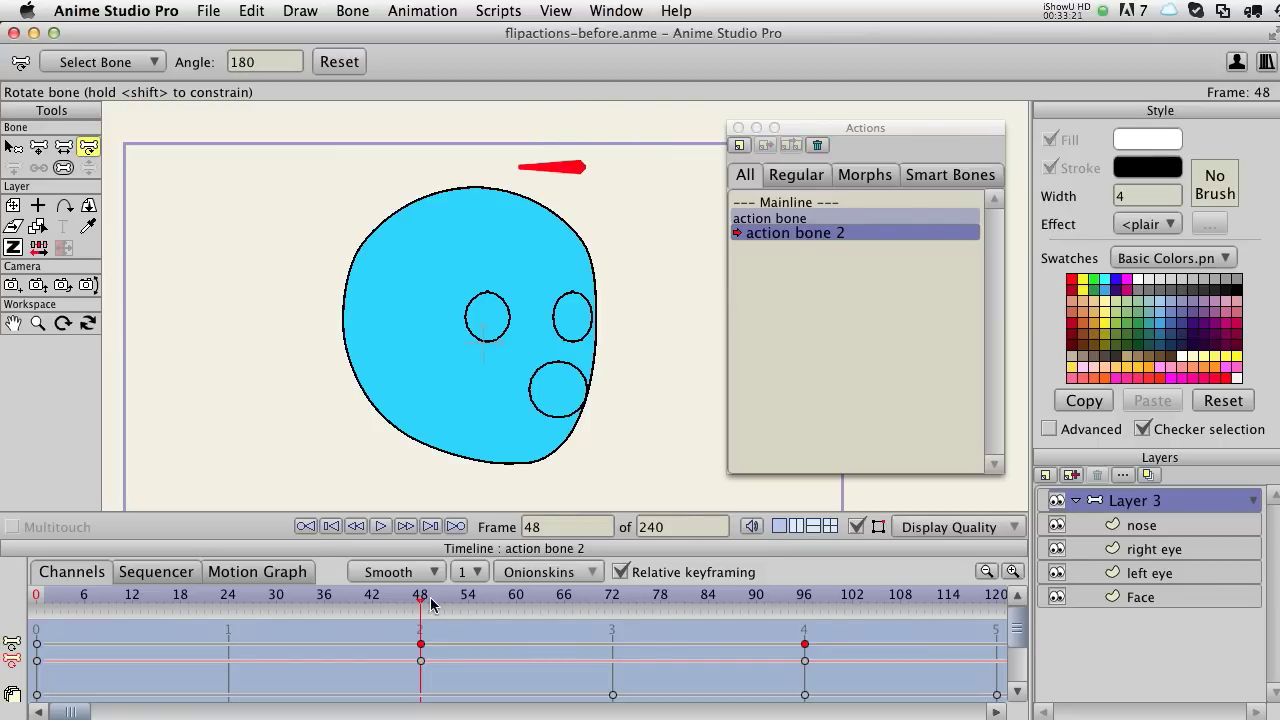
drag(420, 595, 132, 598)
drag(360, 598, 420, 615)
key(super+z)
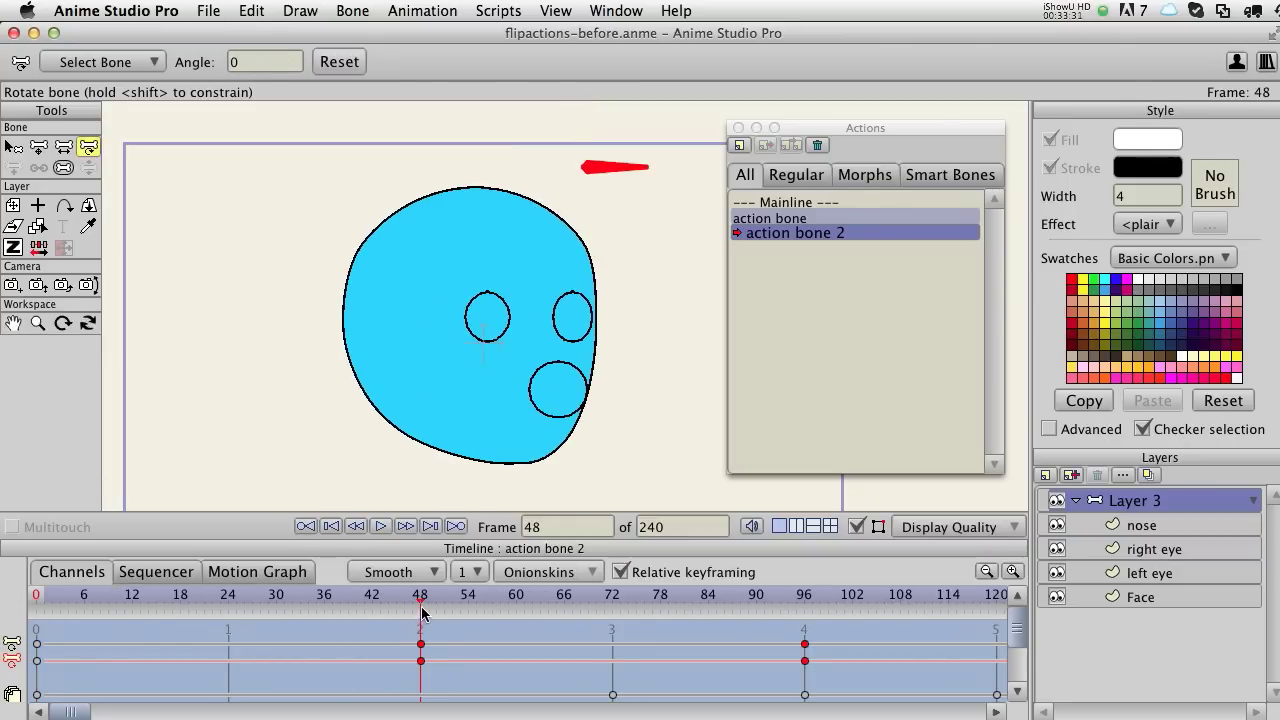
Delete all of the selected bone's angle keyframes from action bone 2, keeping the layer order keys
click(467, 636)
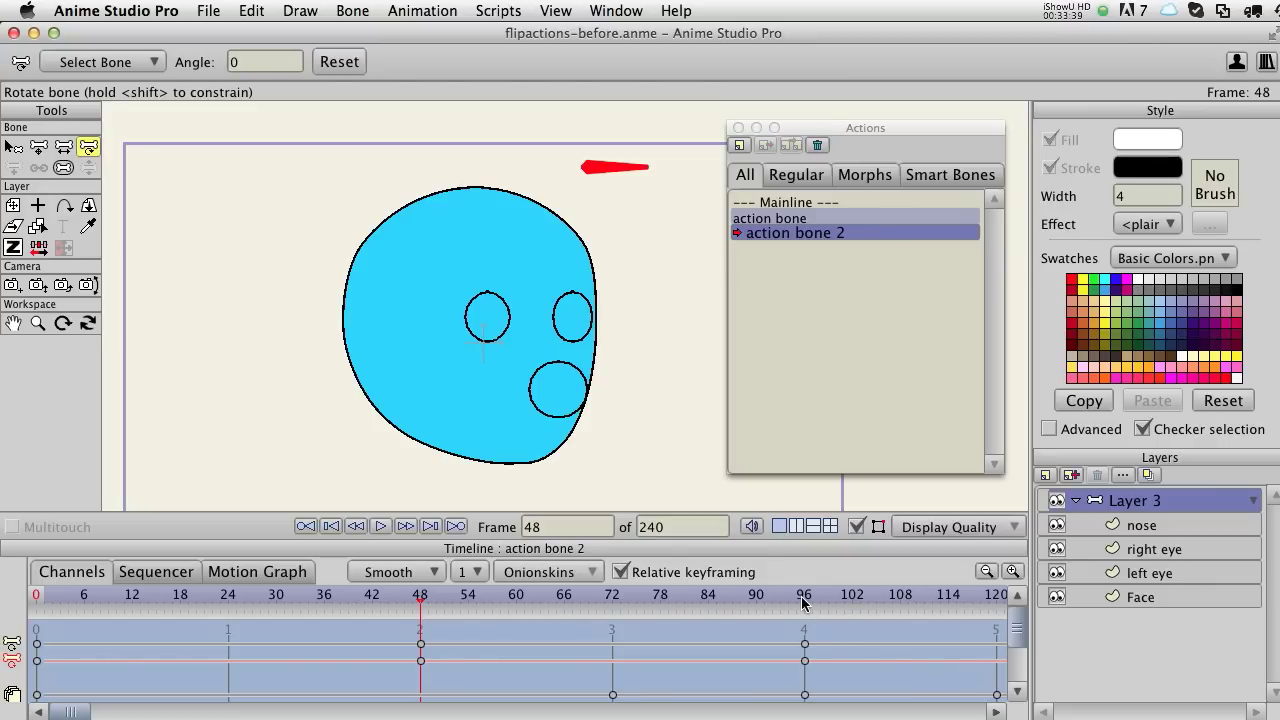
drag(518, 659, 218, 637)
drag(751, 653, 221, 643)
drag(680, 651, 349, 633)
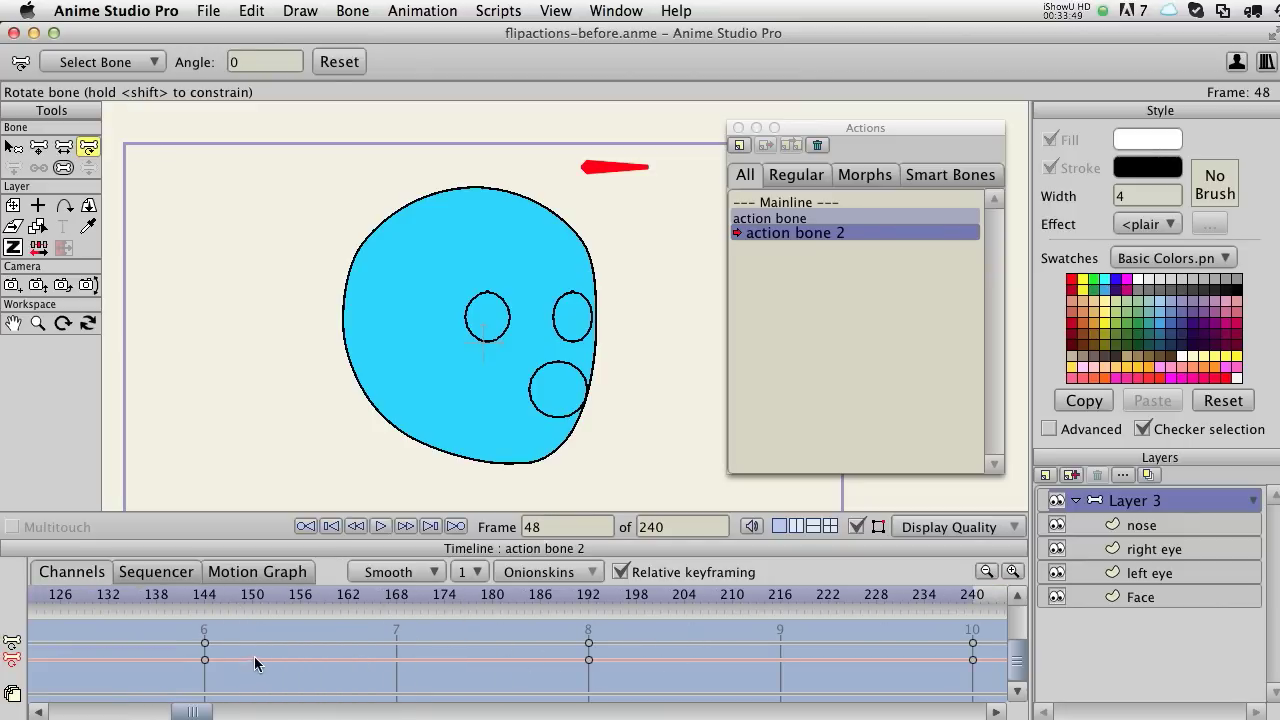
drag(254, 656, 950, 641)
drag(221, 644, 746, 631)
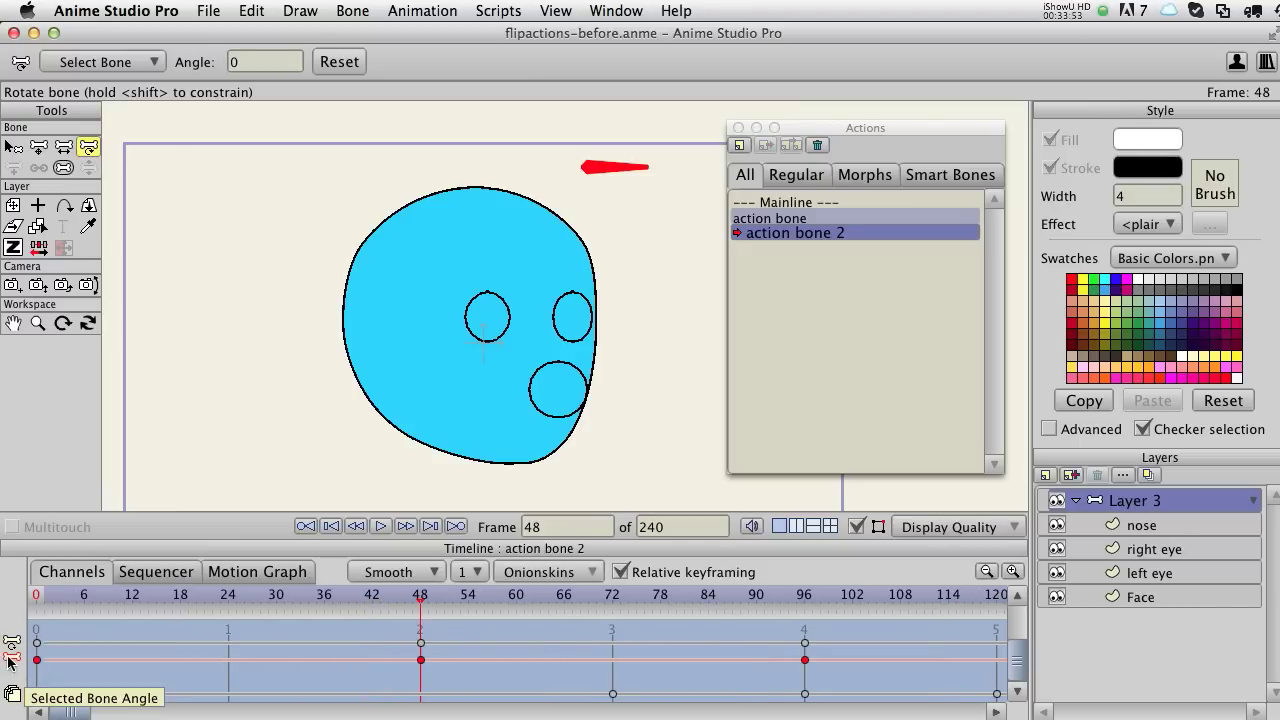
drag(420, 594, 332, 597)
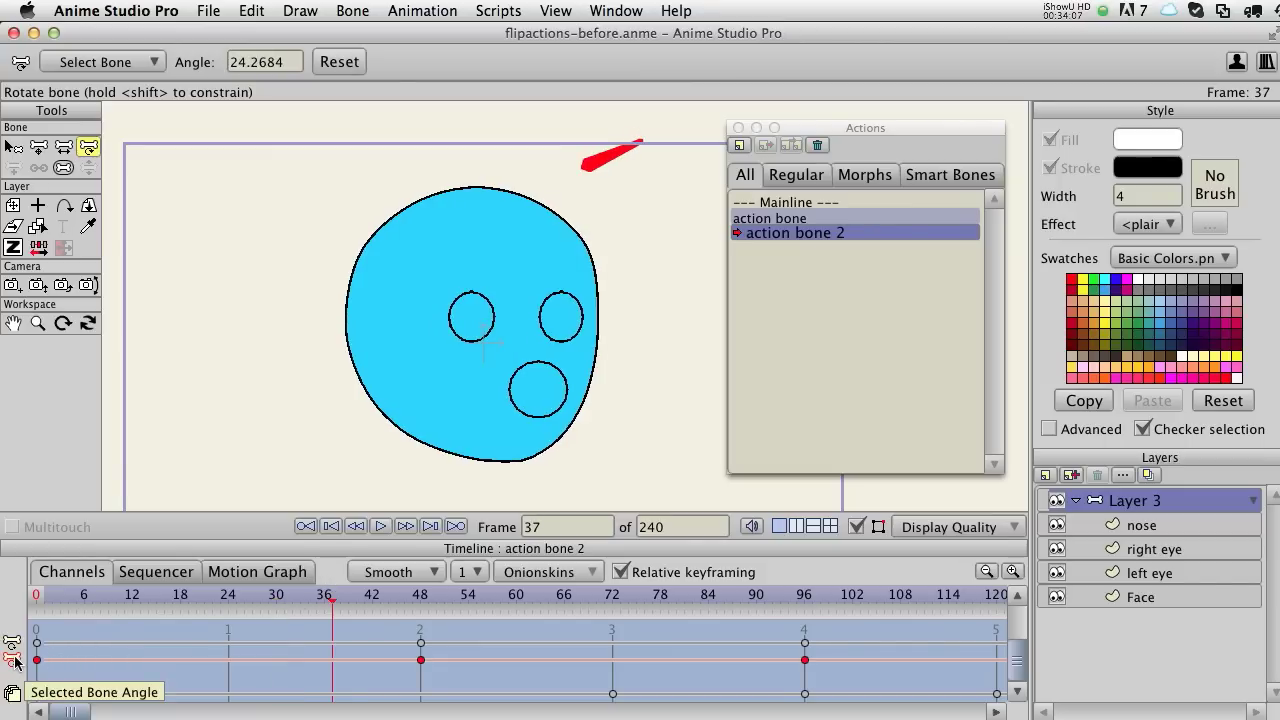
key(Delete)
Rotate the bone to 180 degrees at frame 48 and to 270 degrees at frame 96 in action bone 2
click(420, 597)
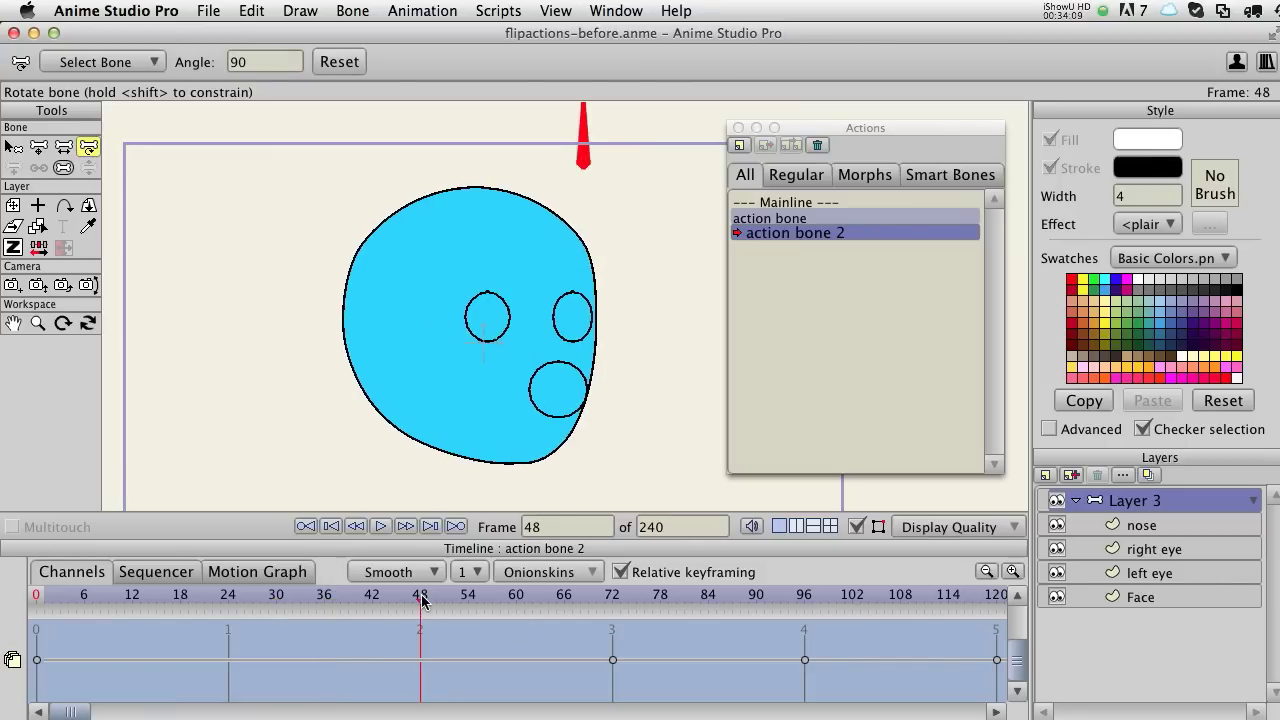
drag(583, 130, 527, 170)
click(805, 597)
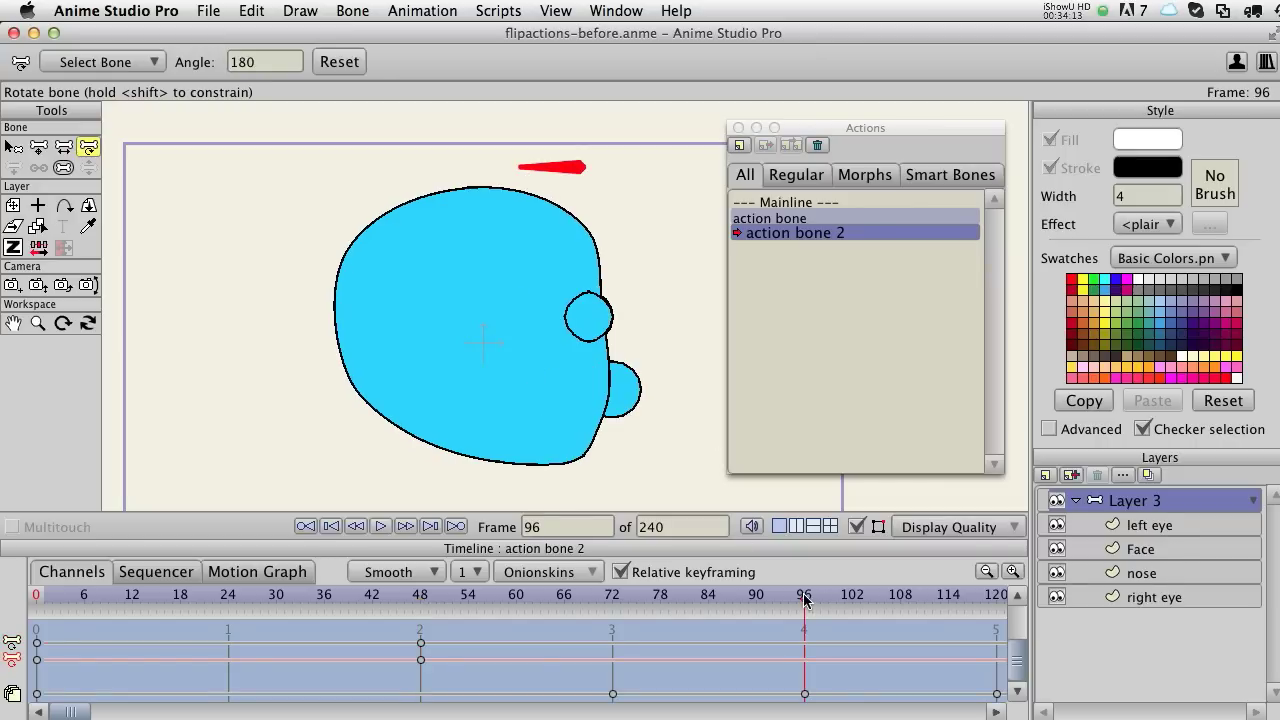
drag(543, 165, 588, 178)
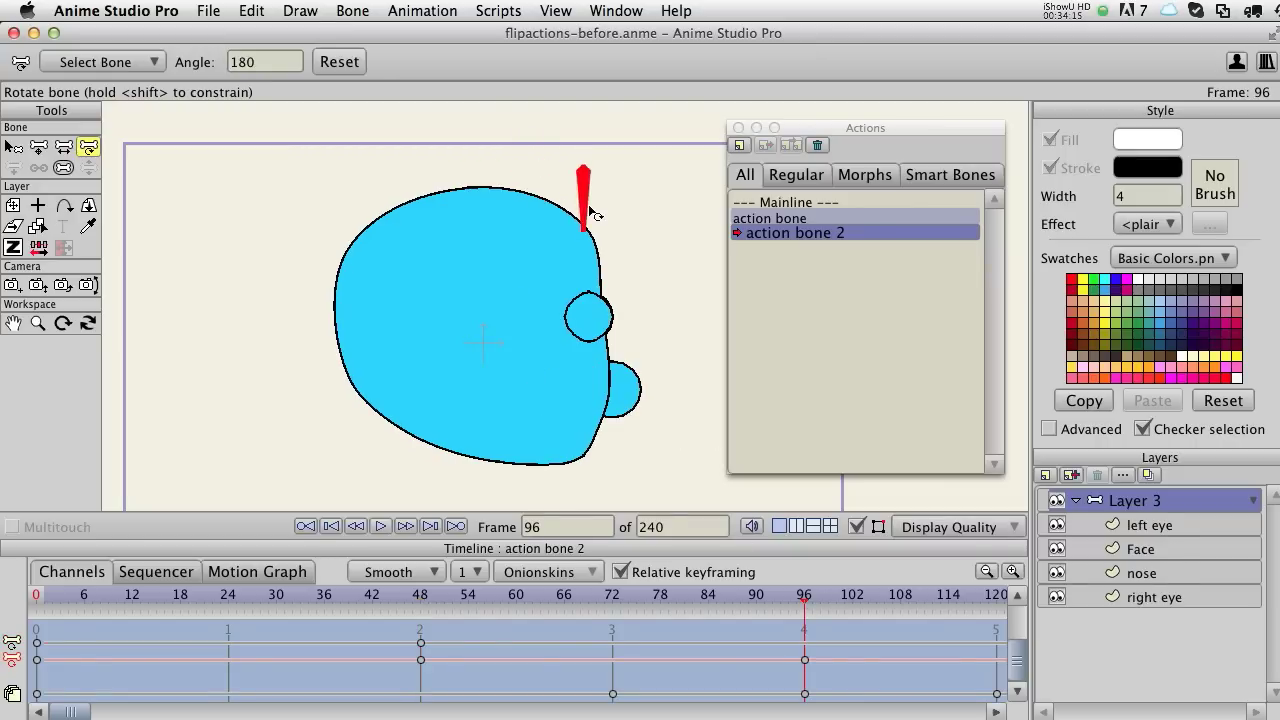
Rotate the bone to 360 degrees at frame 144 and to 450 degrees at frame 192 in action bone 2
scroll(461, 667, right, 3)
scroll(461, 667, right, 3)
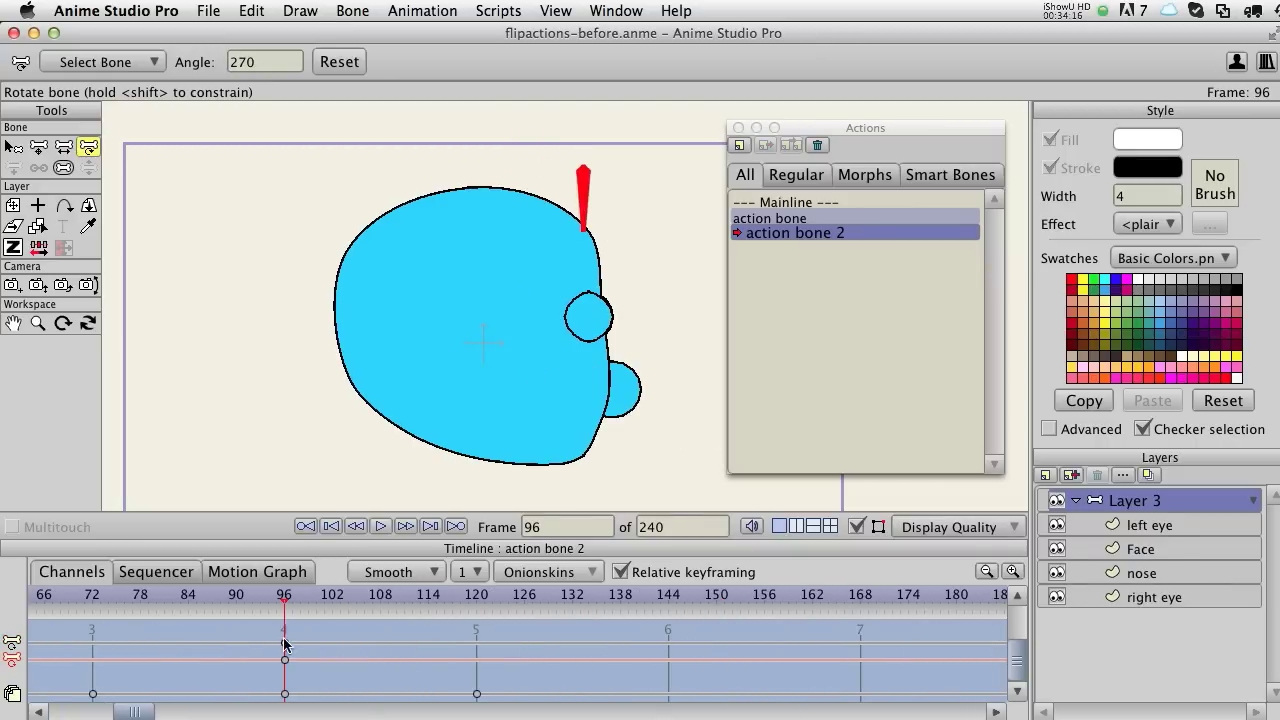
click(669, 597)
drag(587, 213, 640, 176)
scroll(518, 647, right, 2)
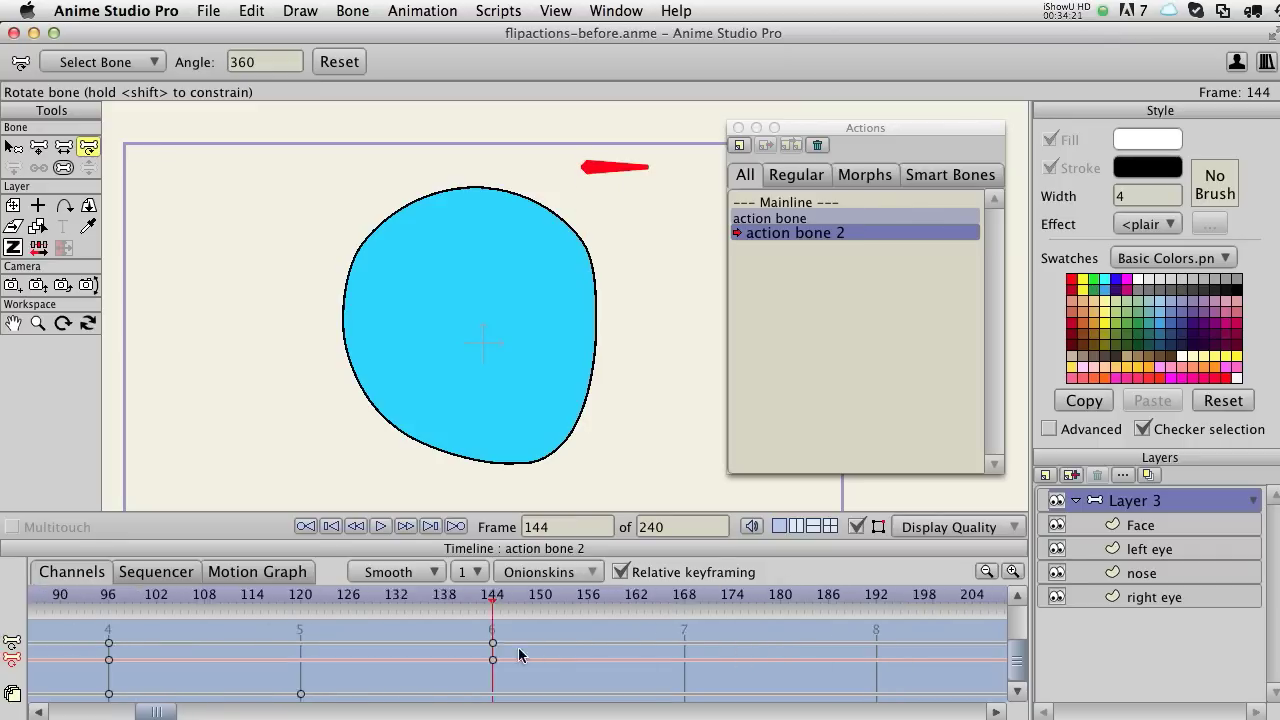
scroll(518, 655, right, 2)
click(716, 597)
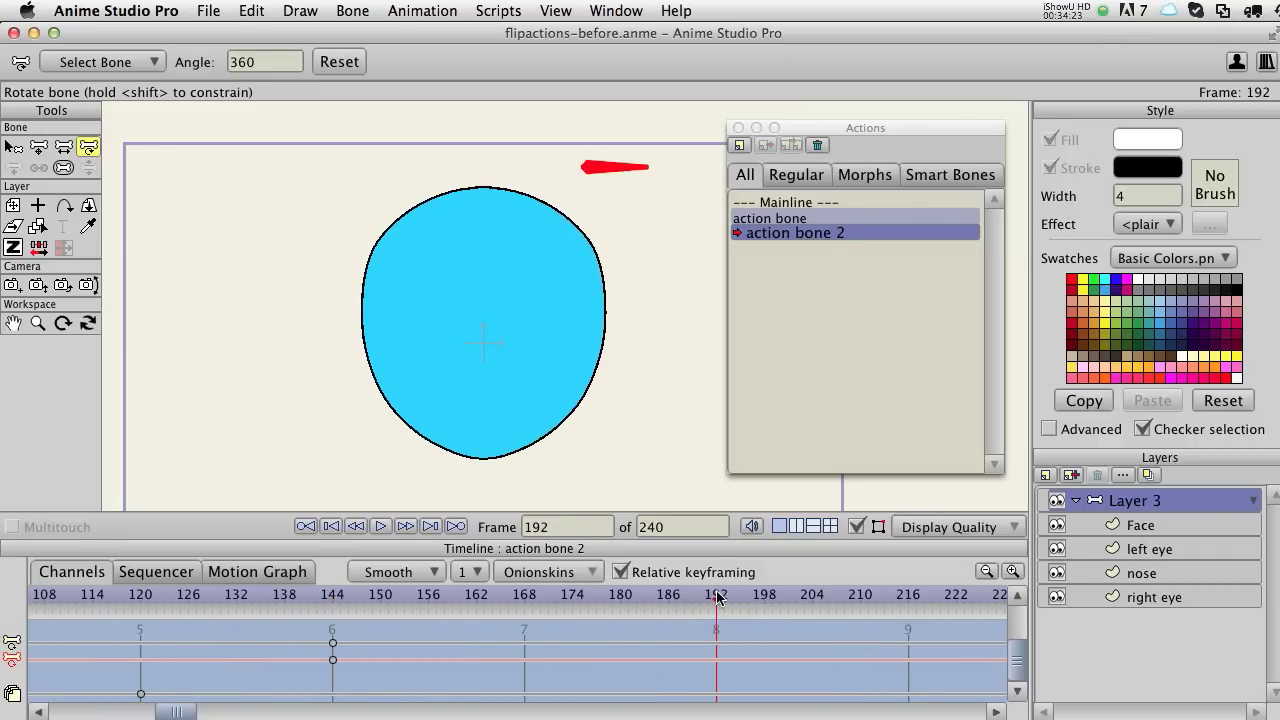
drag(617, 166, 584, 116)
Rotate the bone to 540 degrees at frame 240 and to 630 degrees at frame 288
scroll(229, 659, right, 6)
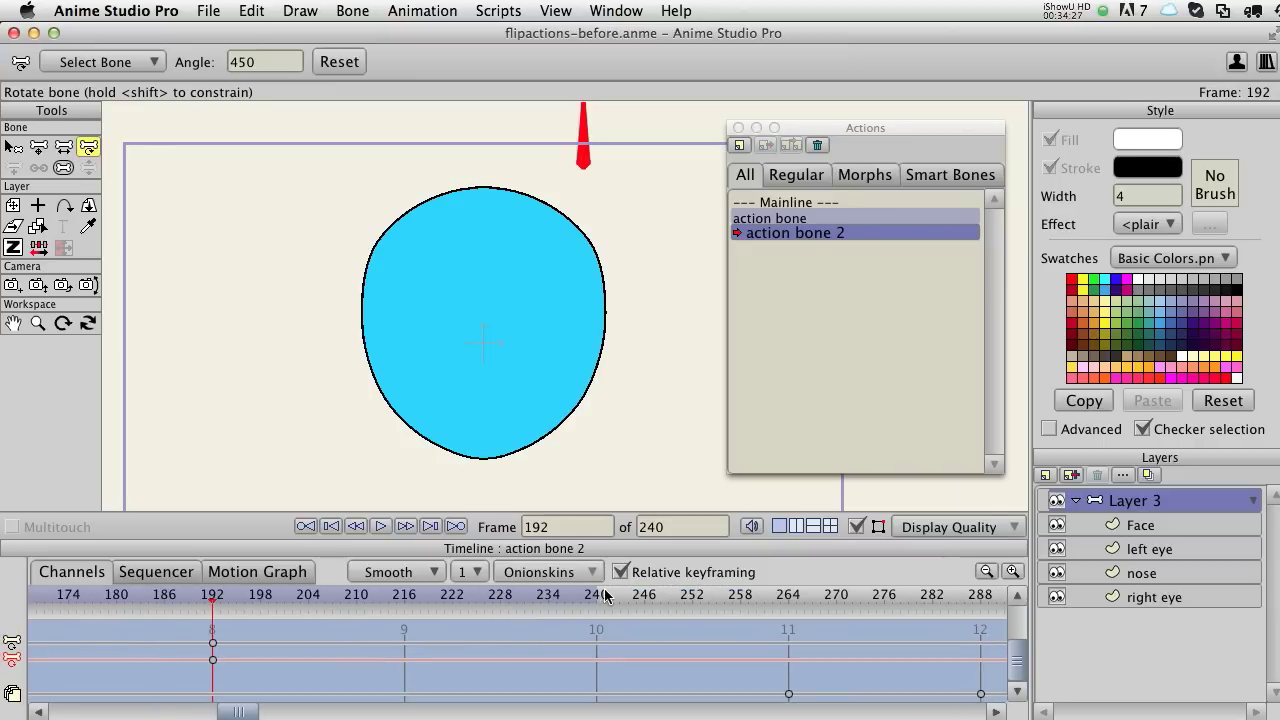
click(594, 597)
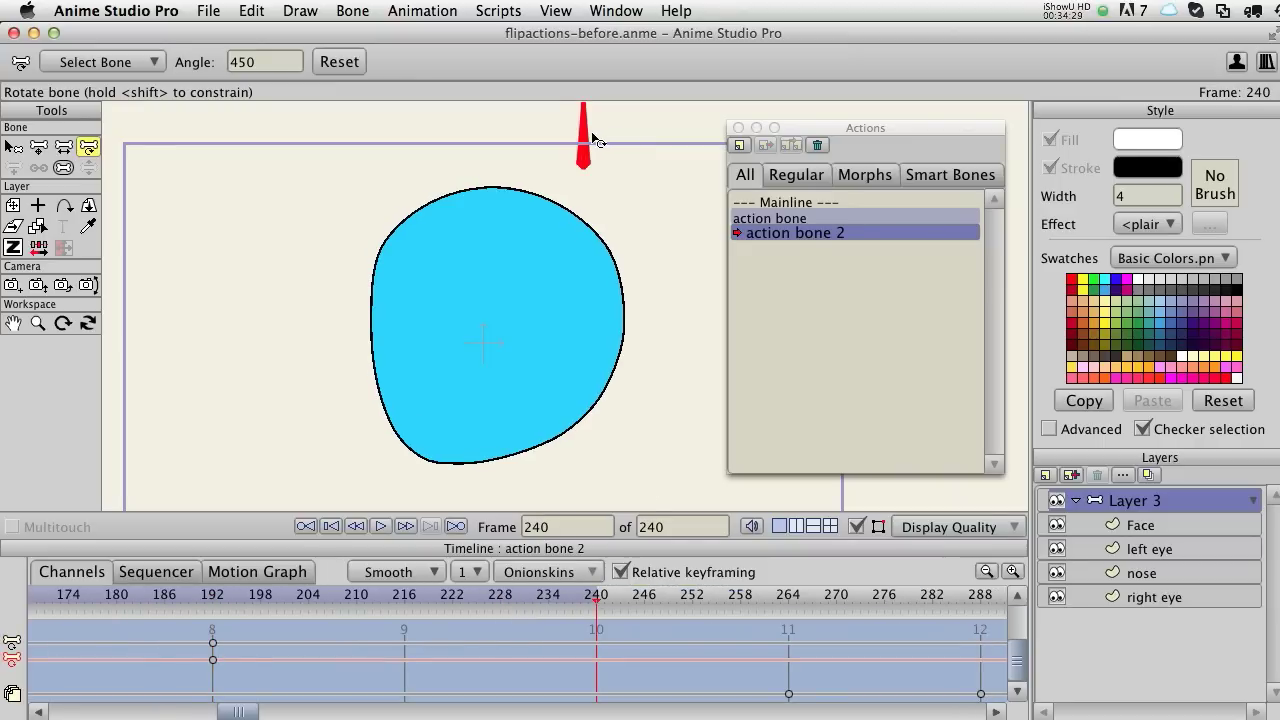
drag(597, 141, 522, 166)
scroll(342, 638, right, 3)
scroll(342, 638, right, 1)
click(656, 596)
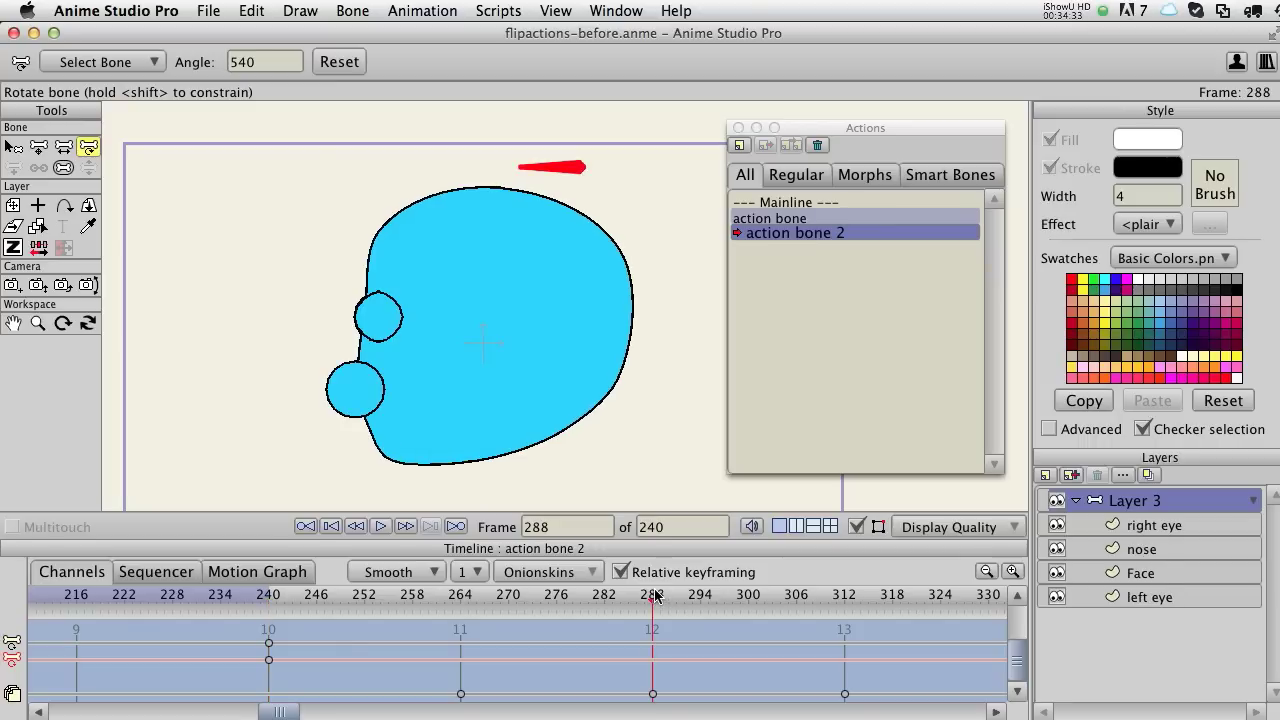
drag(527, 166, 584, 175)
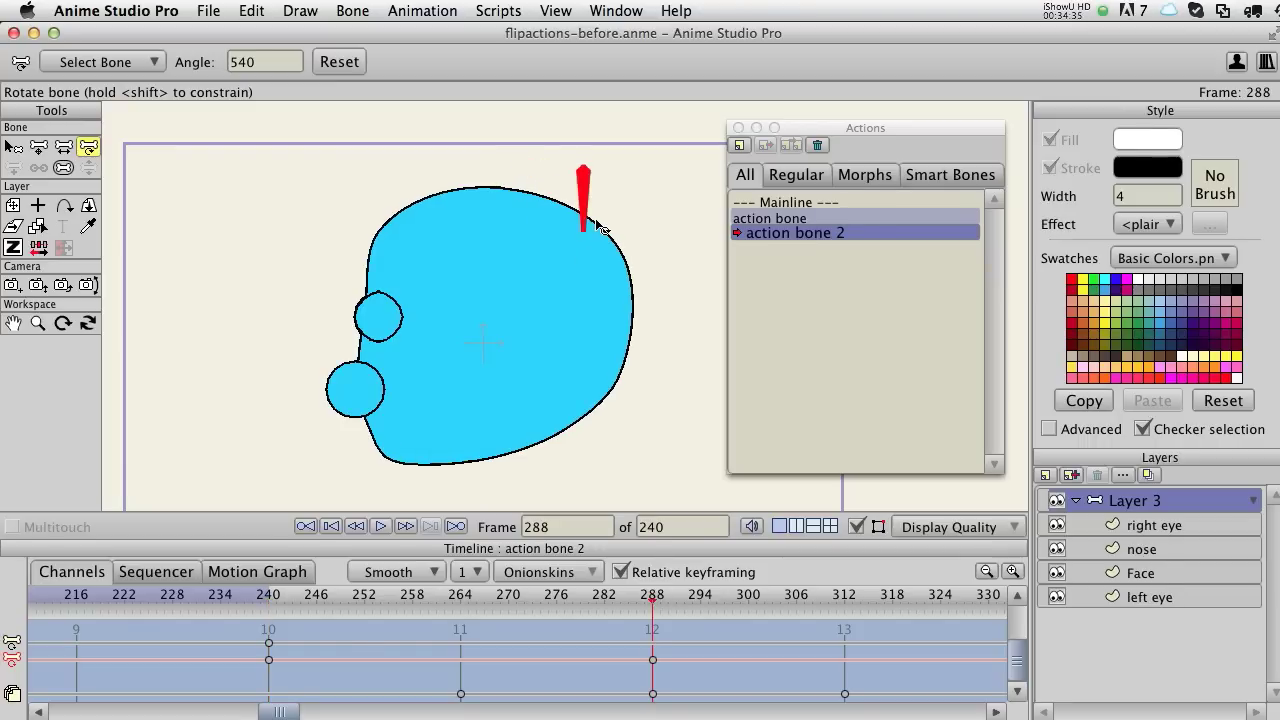
Rotate the bone to 720 degrees at frame 336 and to 810 degrees at frame 384
scroll(660, 645, right, 2)
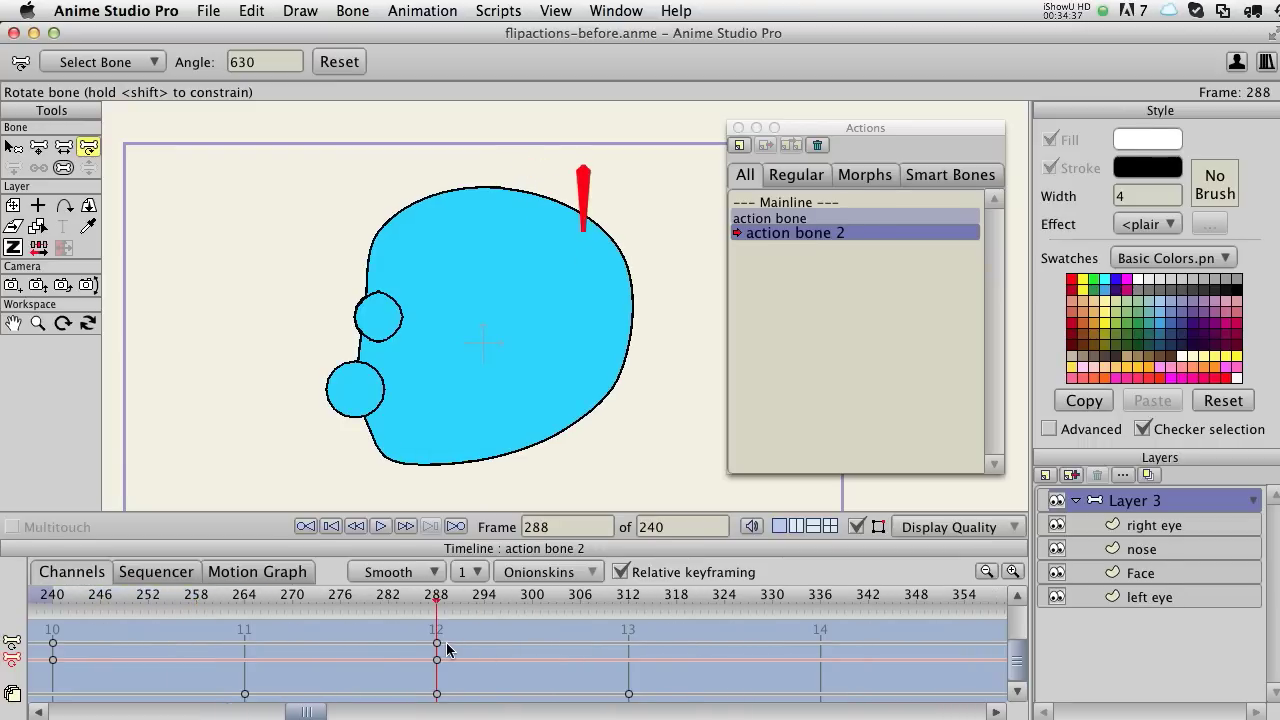
click(820, 597)
scroll(735, 643, right, 2)
drag(577, 212, 628, 178)
scroll(764, 664, right, 4)
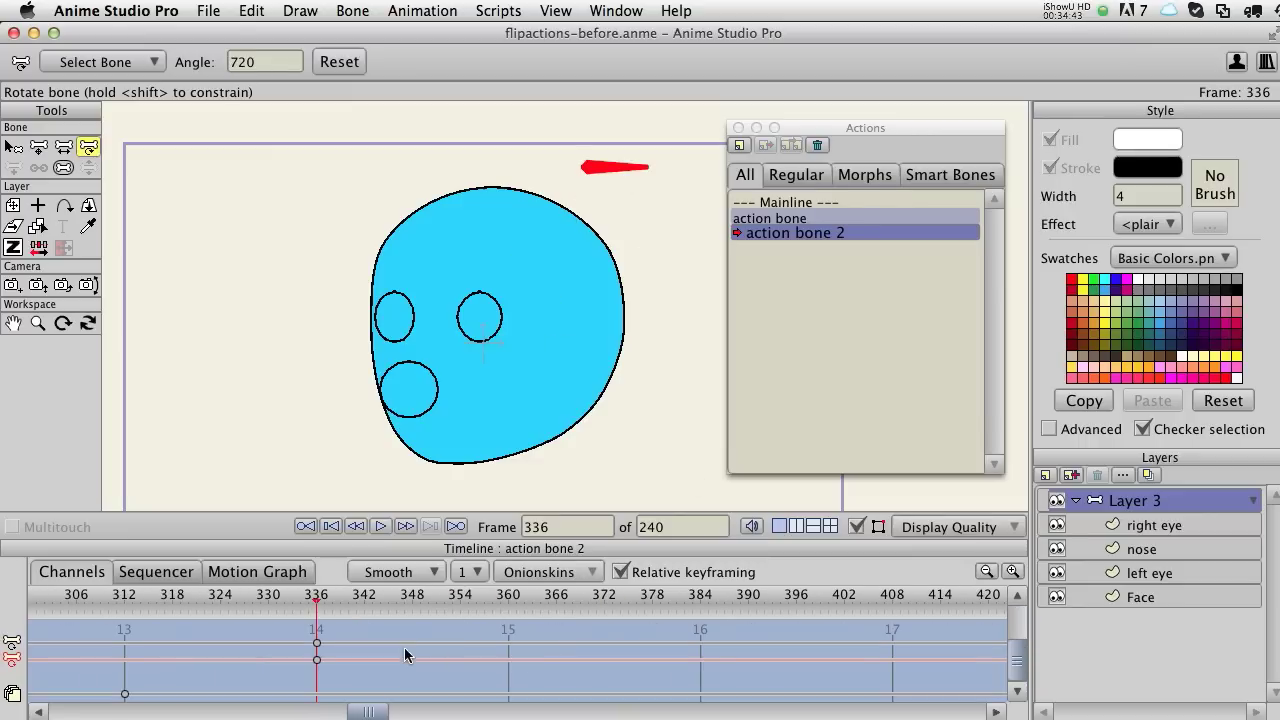
click(703, 597)
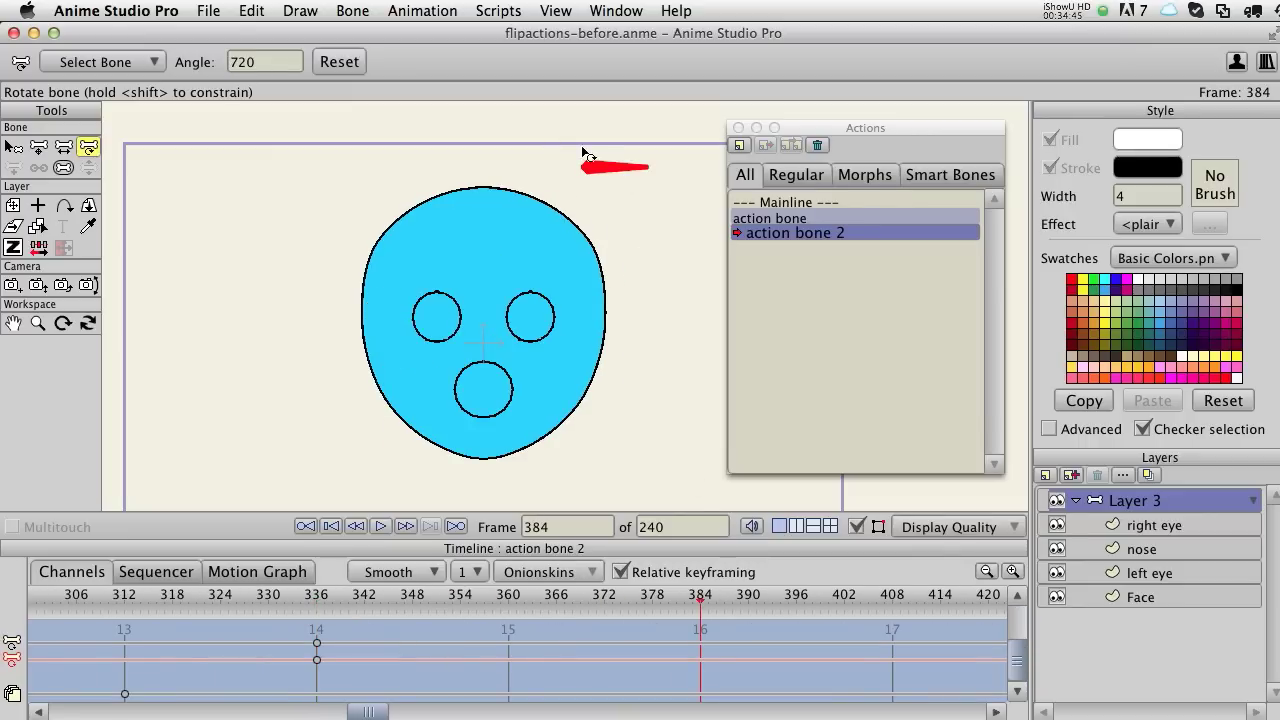
drag(620, 172, 585, 108)
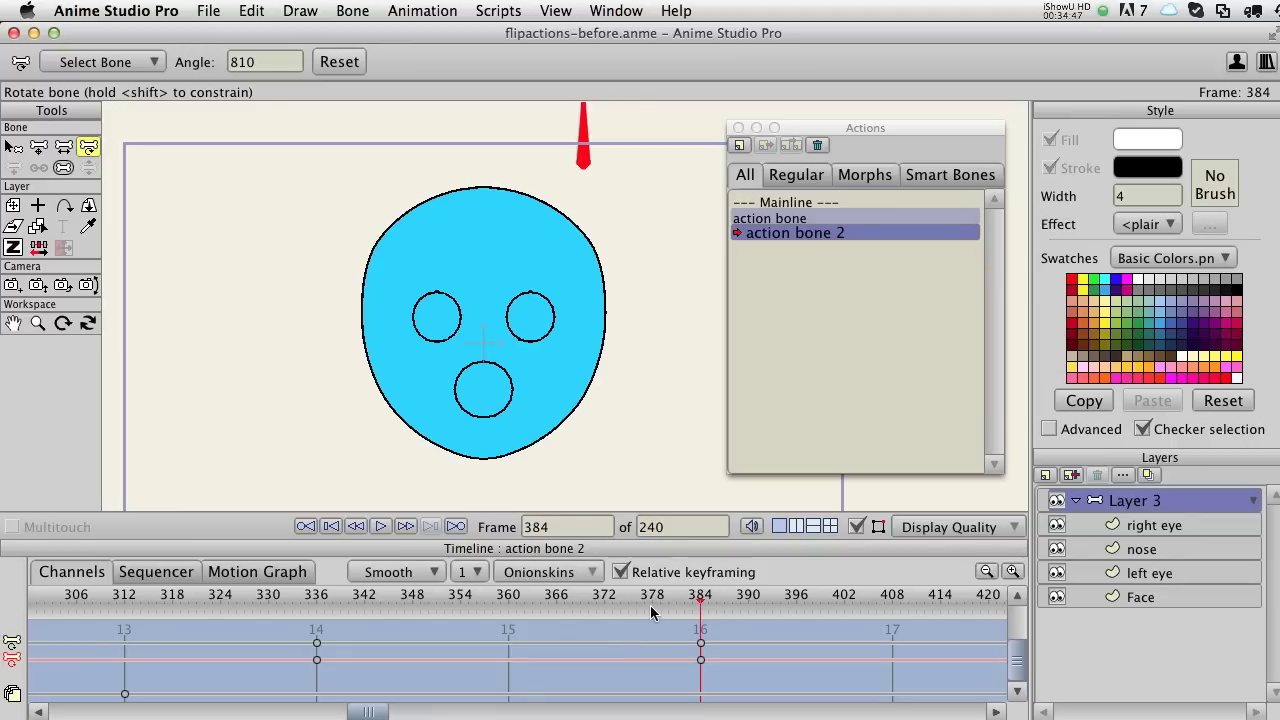
Flip the Face layer's symmetrical points horizontally at frame 48 of action bone 2, running on a single frame
drag(650, 605, 605, 650)
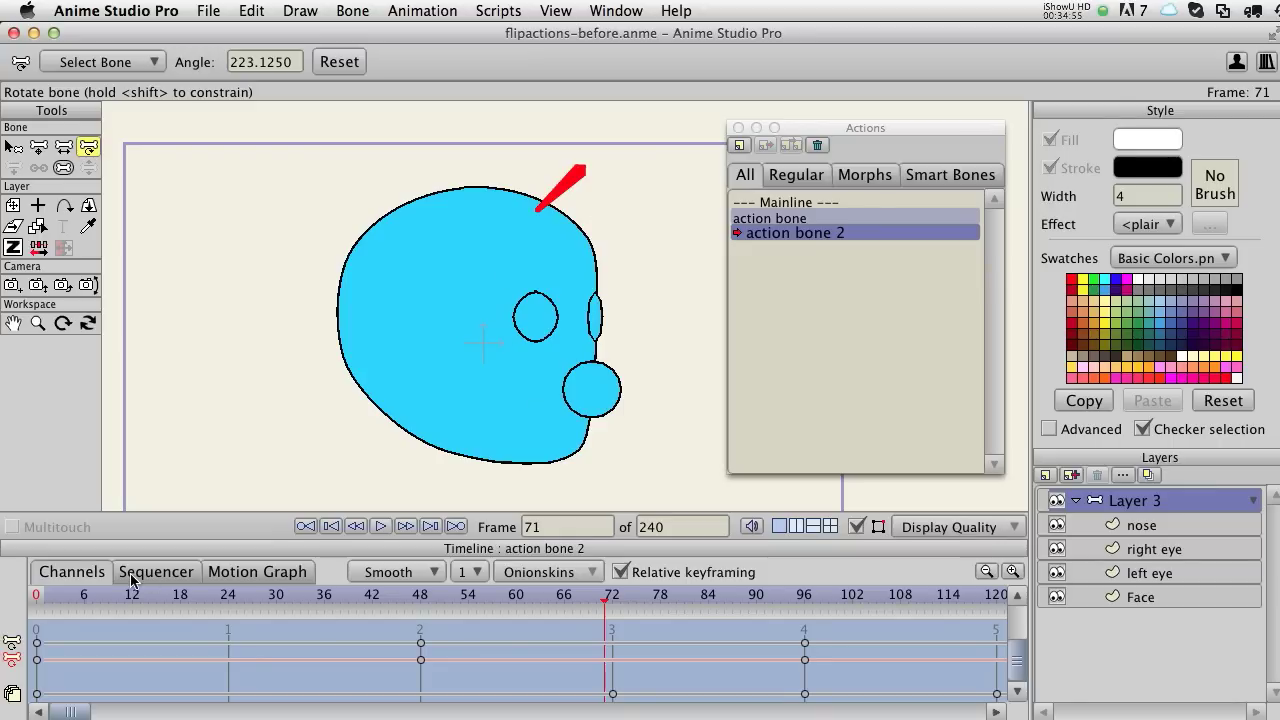
drag(57, 600, 47, 600)
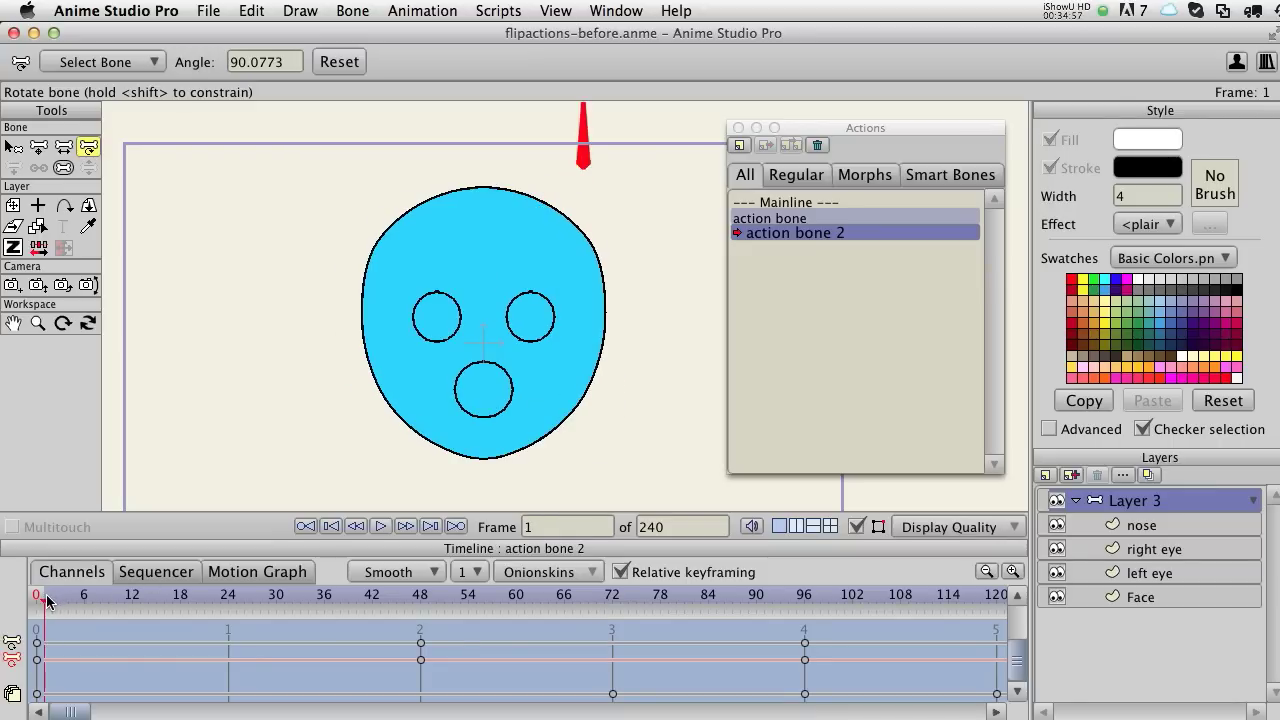
click(1126, 524)
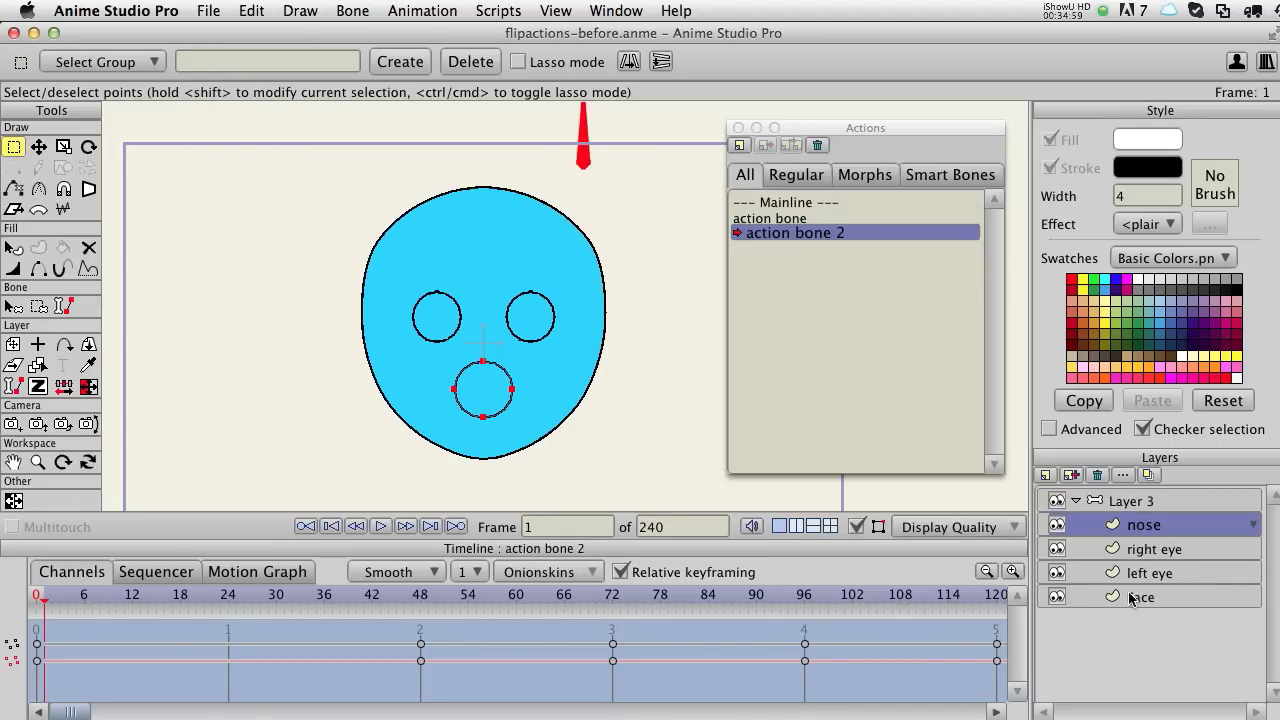
click(1130, 598)
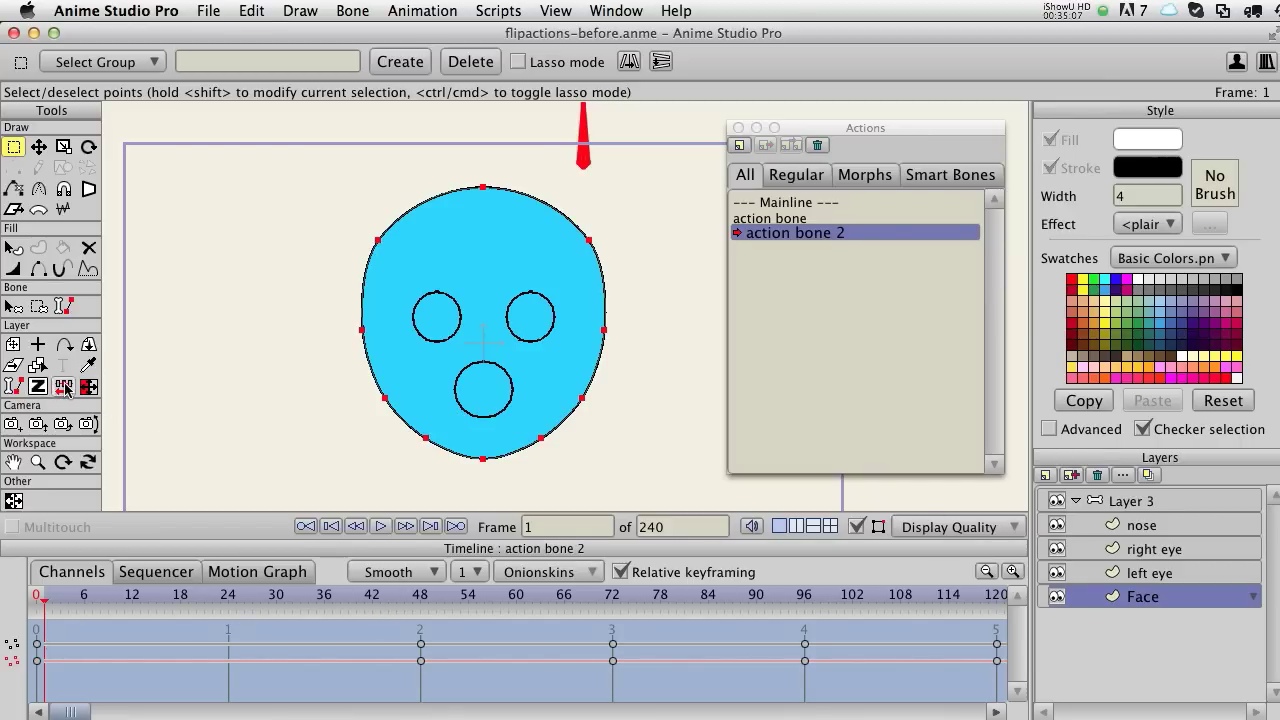
drag(419, 598, 422, 598)
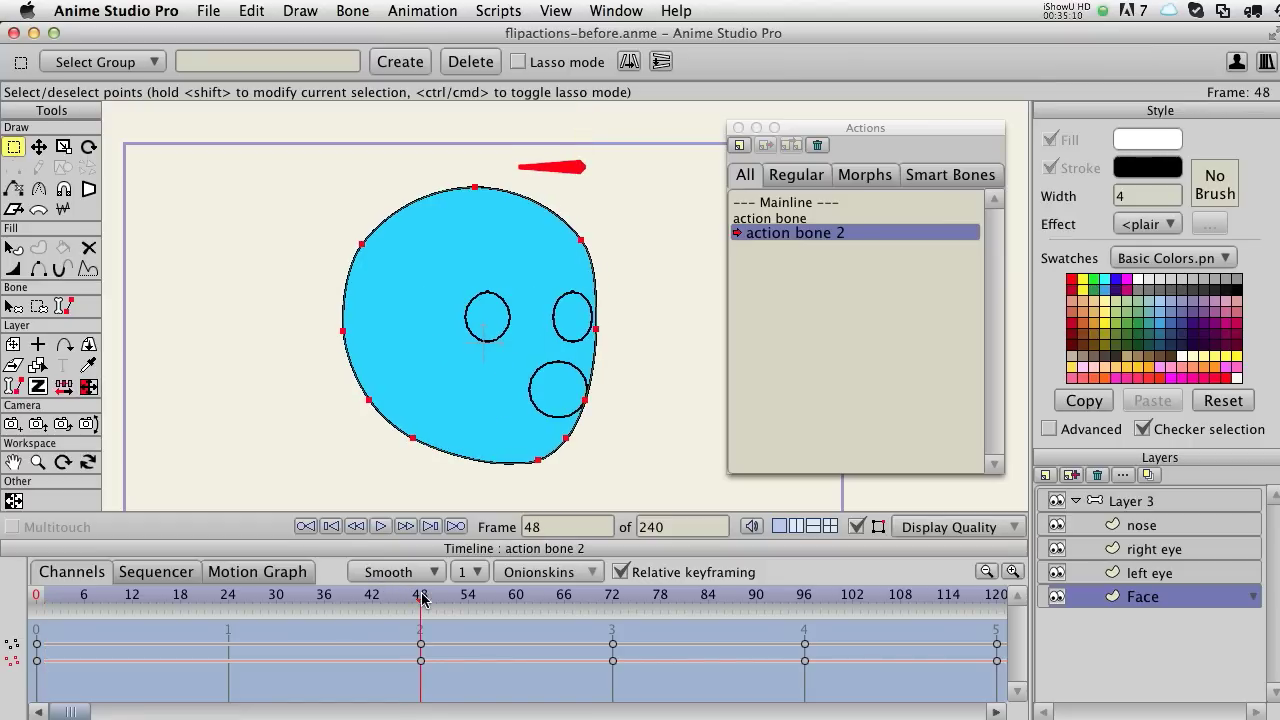
click(87, 389)
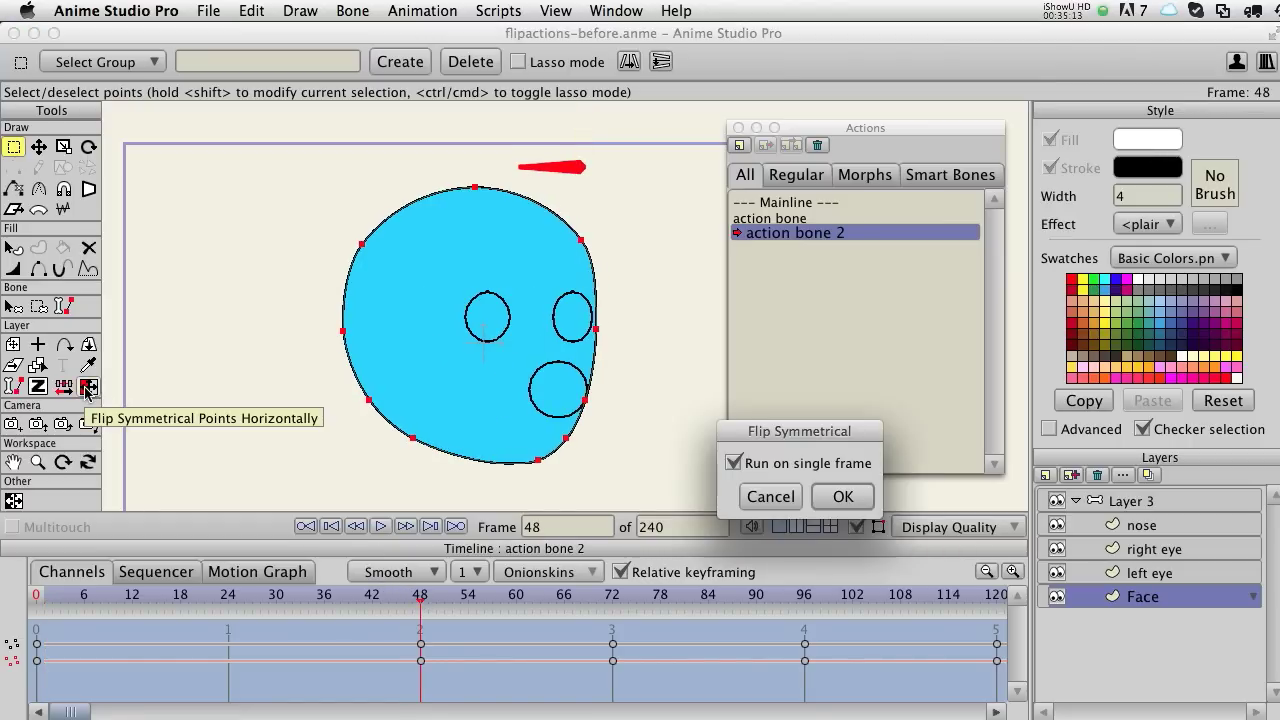
click(864, 500)
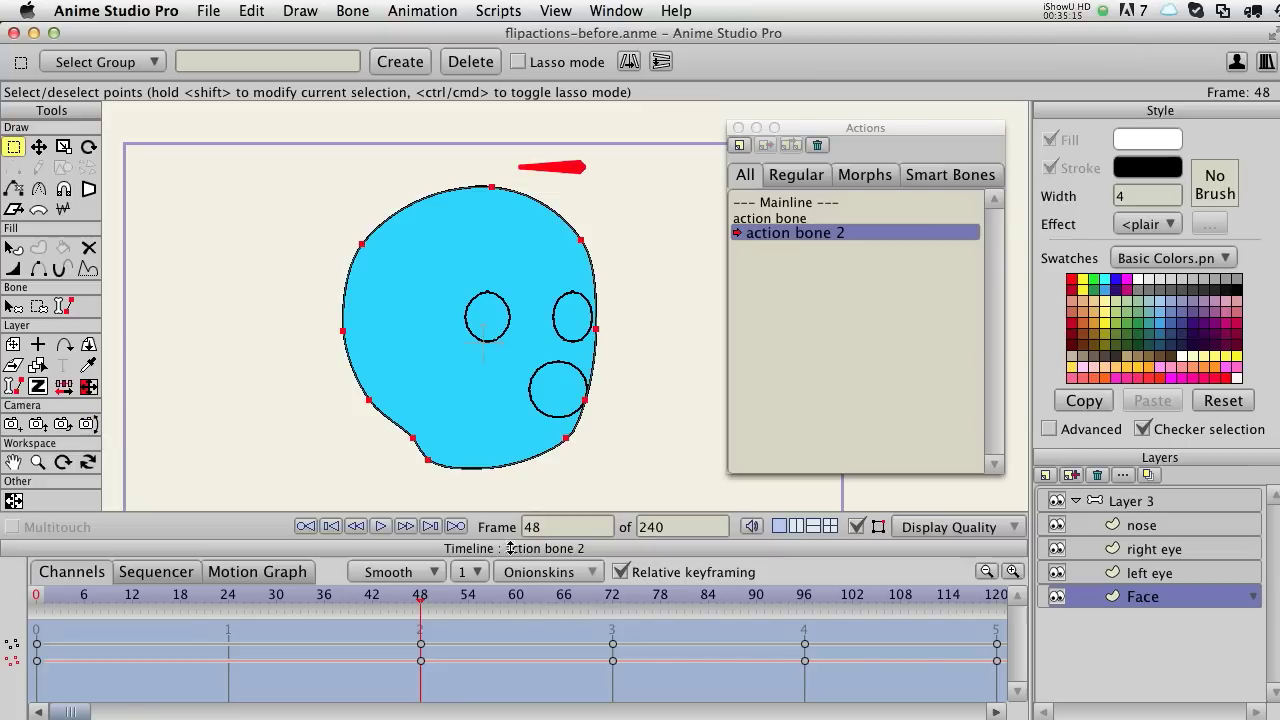
Flip the Face layer's symmetrical points horizontally on the keyframes at frames 72 and 96, each as a single frame
click(456, 527)
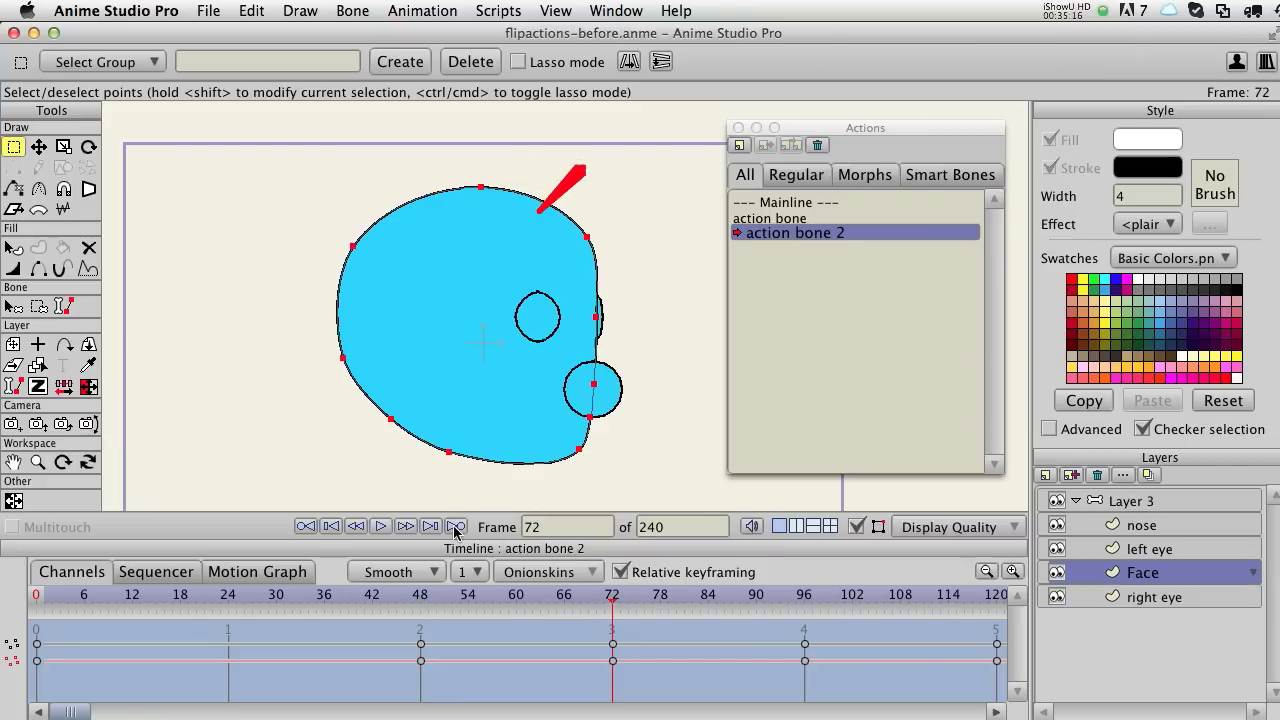
click(89, 386)
key(Return)
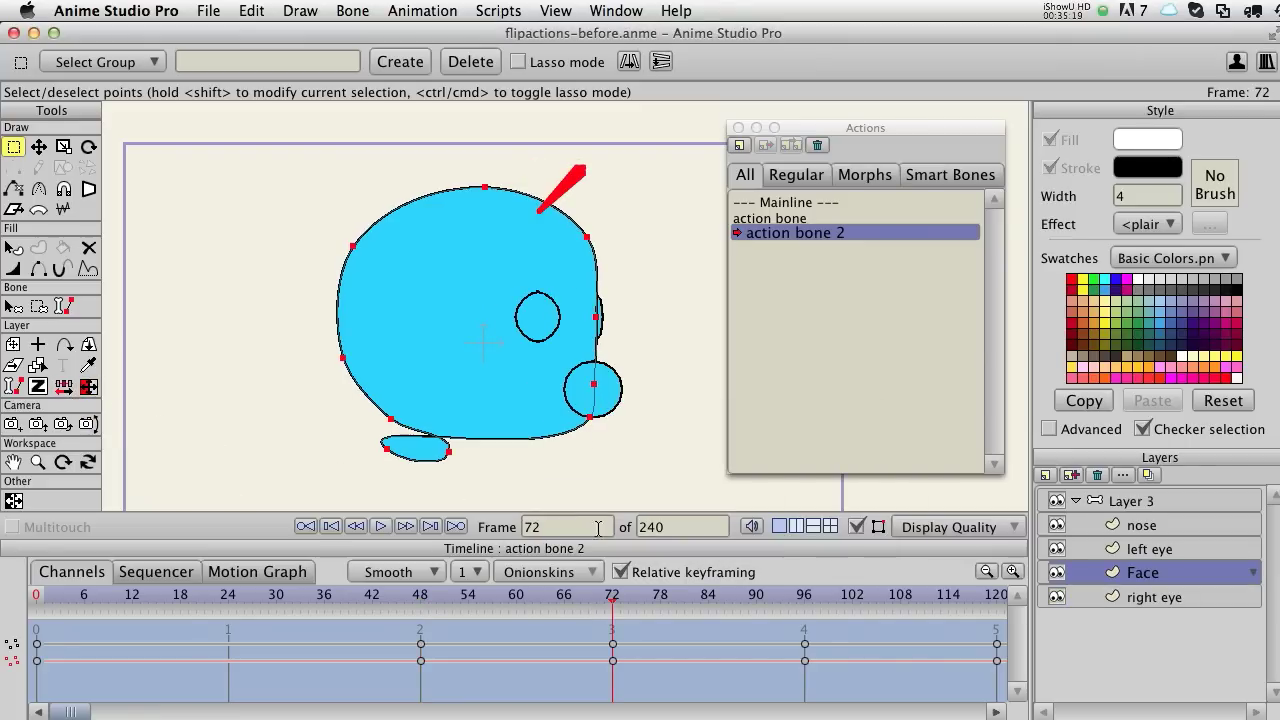
click(456, 527)
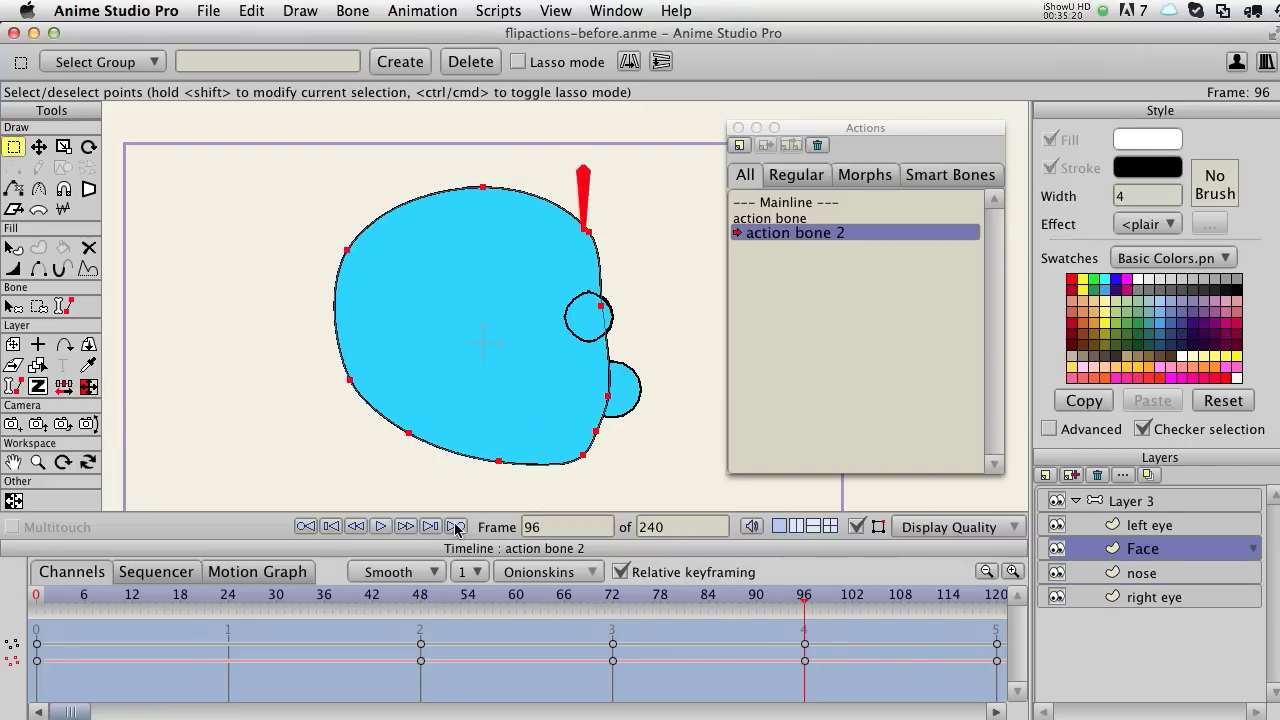
click(89, 386)
key(Return)
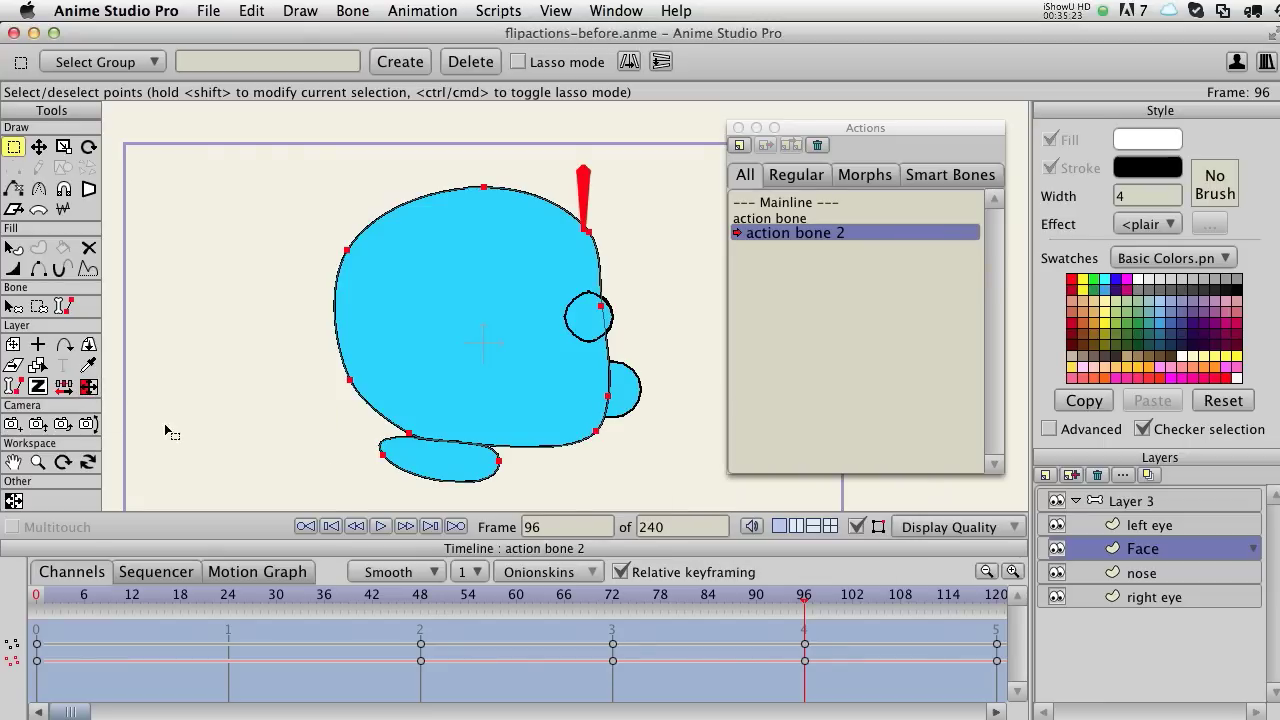
Flip the Face layer's symmetrical points horizontally on the keyframes at frames 120 and 144, each as a single frame
click(456, 527)
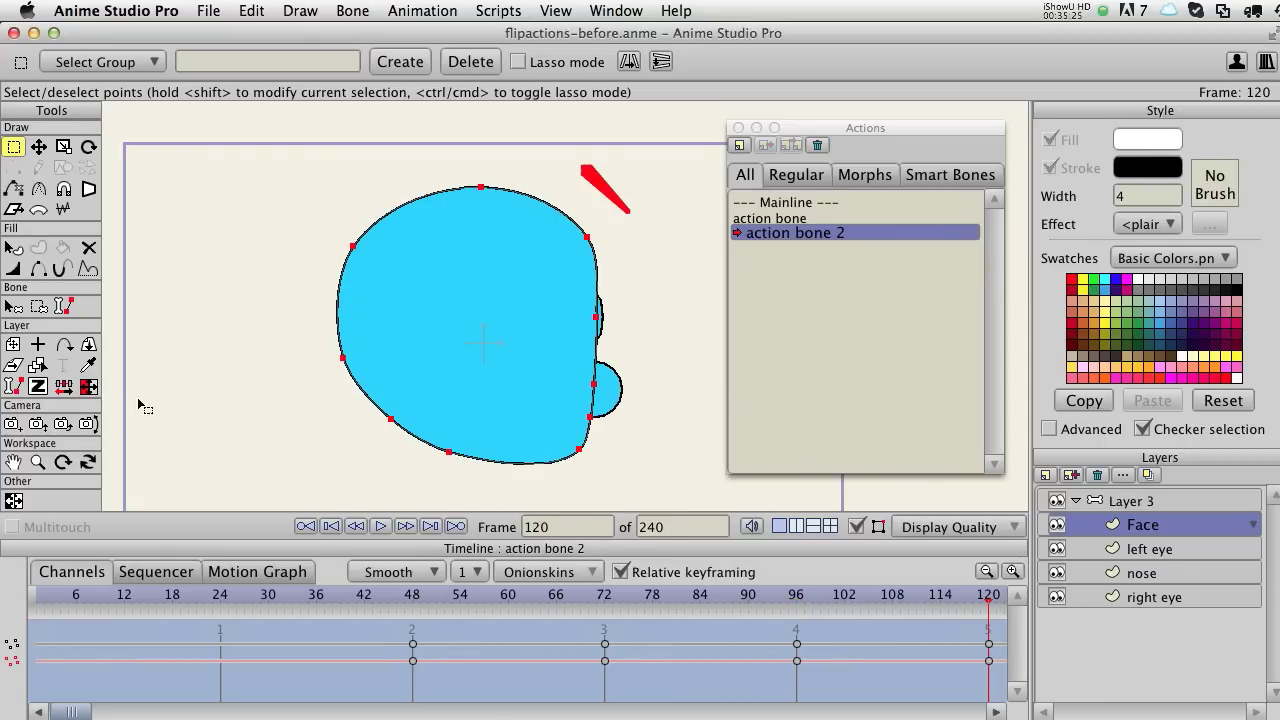
click(89, 386)
key(Return)
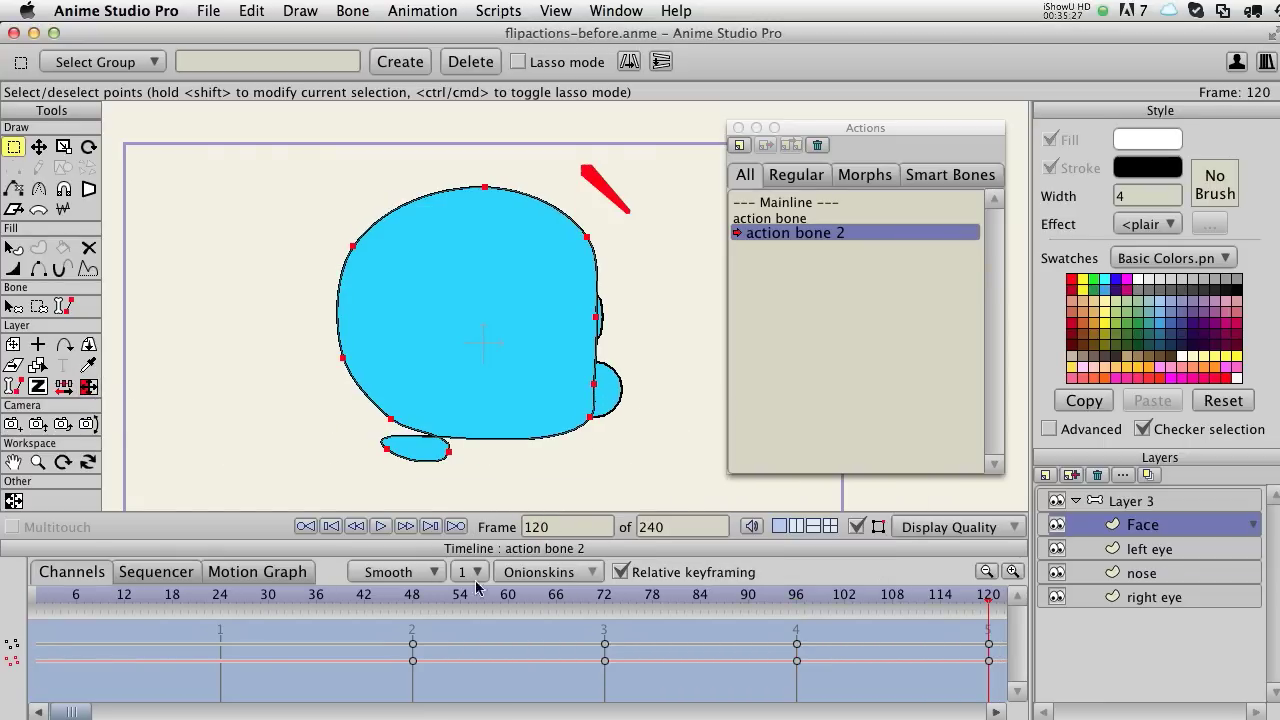
click(456, 527)
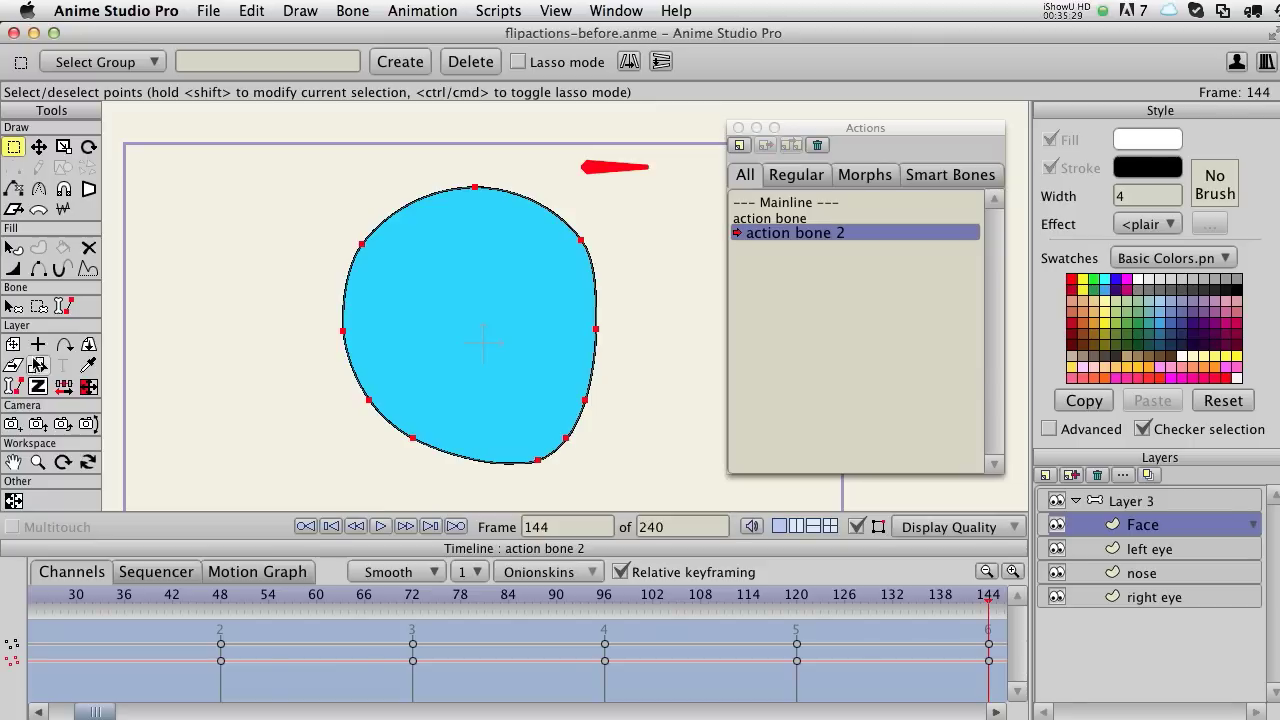
click(89, 386)
key(Return)
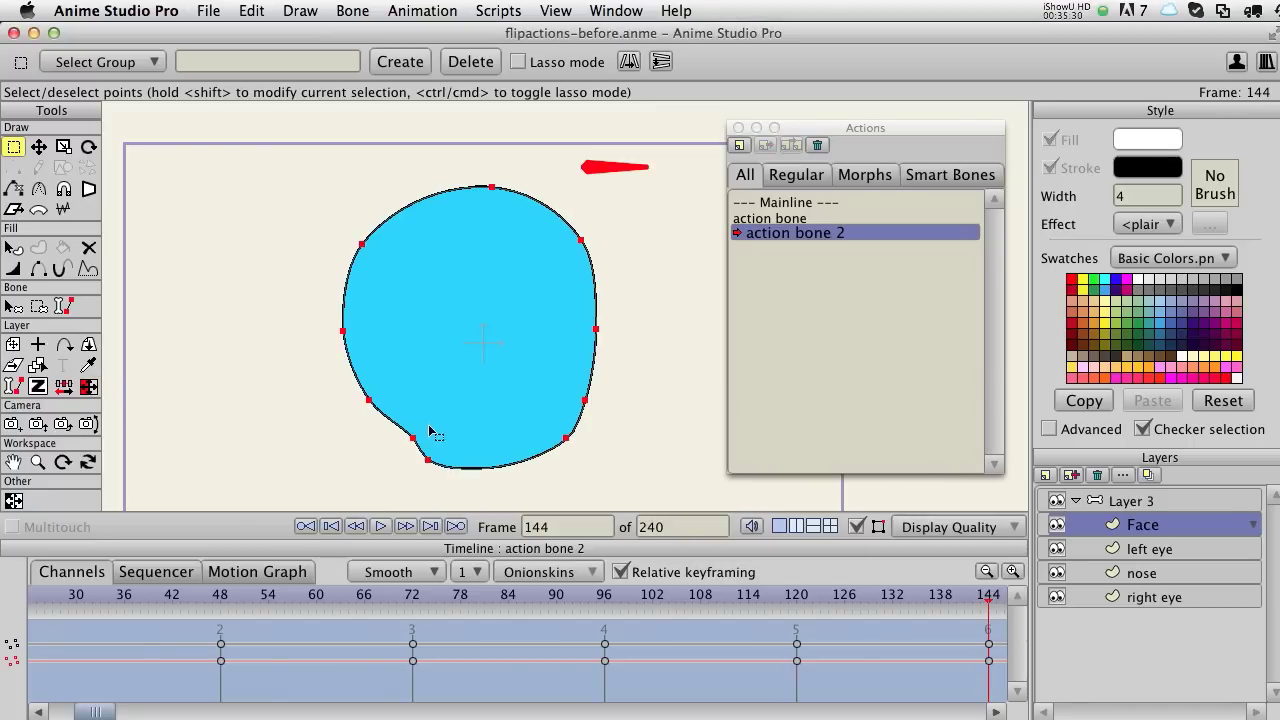
Flip the Face layer's symmetrical points horizontally on the keyframes at frames 192 and 240, each as a single frame
click(452, 527)
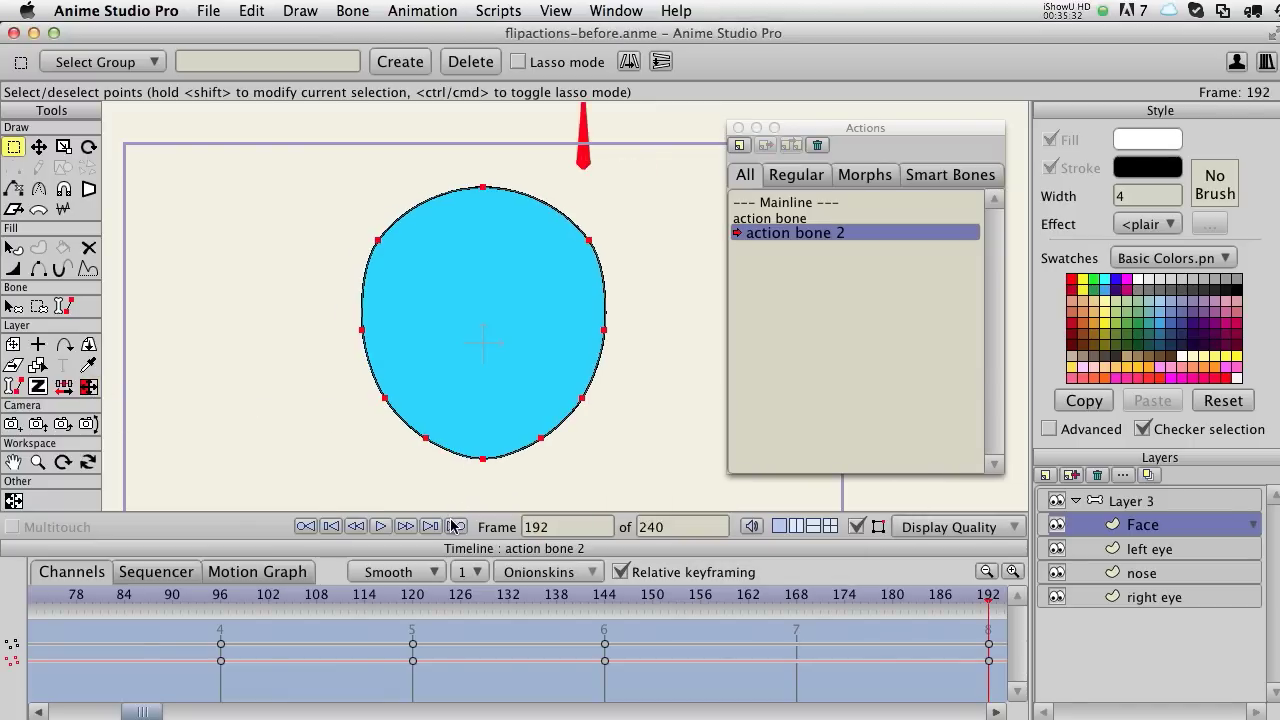
click(88, 388)
key(Return)
click(456, 527)
click(89, 388)
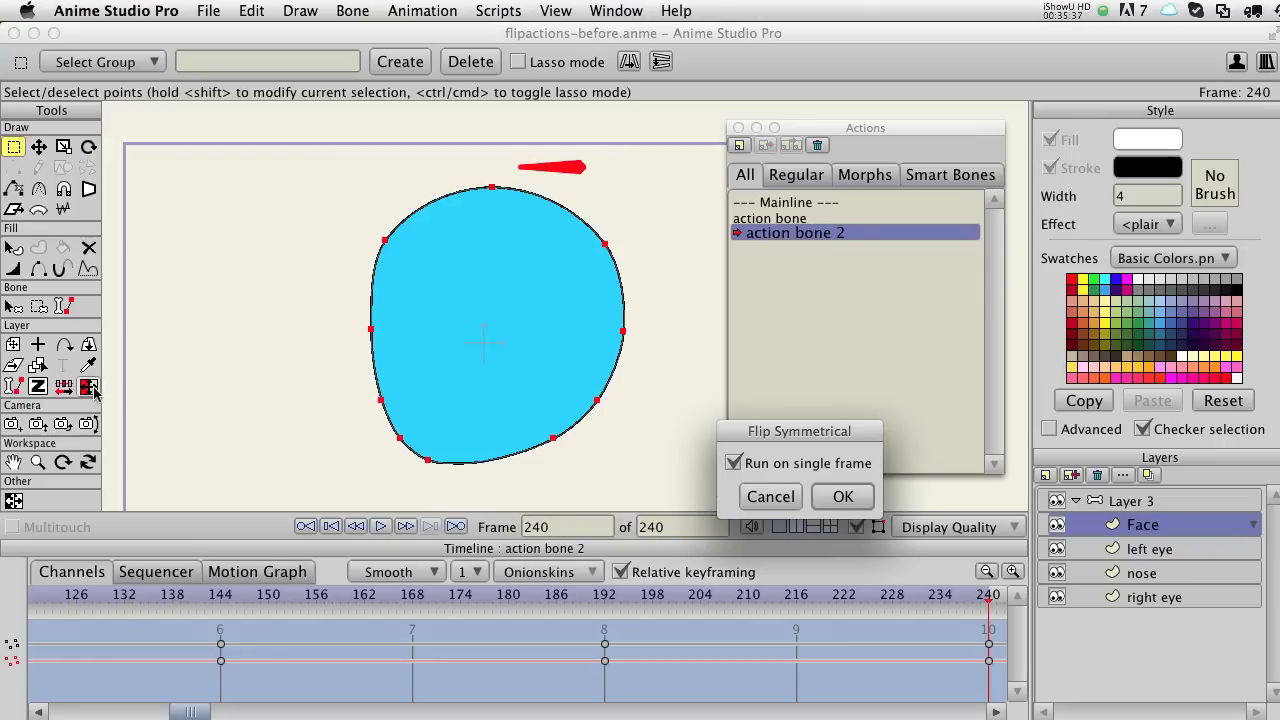
key(Return)
Flip the Face layer's symmetrical points horizontally on the keyframes at frames 264 and 288, each as a single frame
click(456, 527)
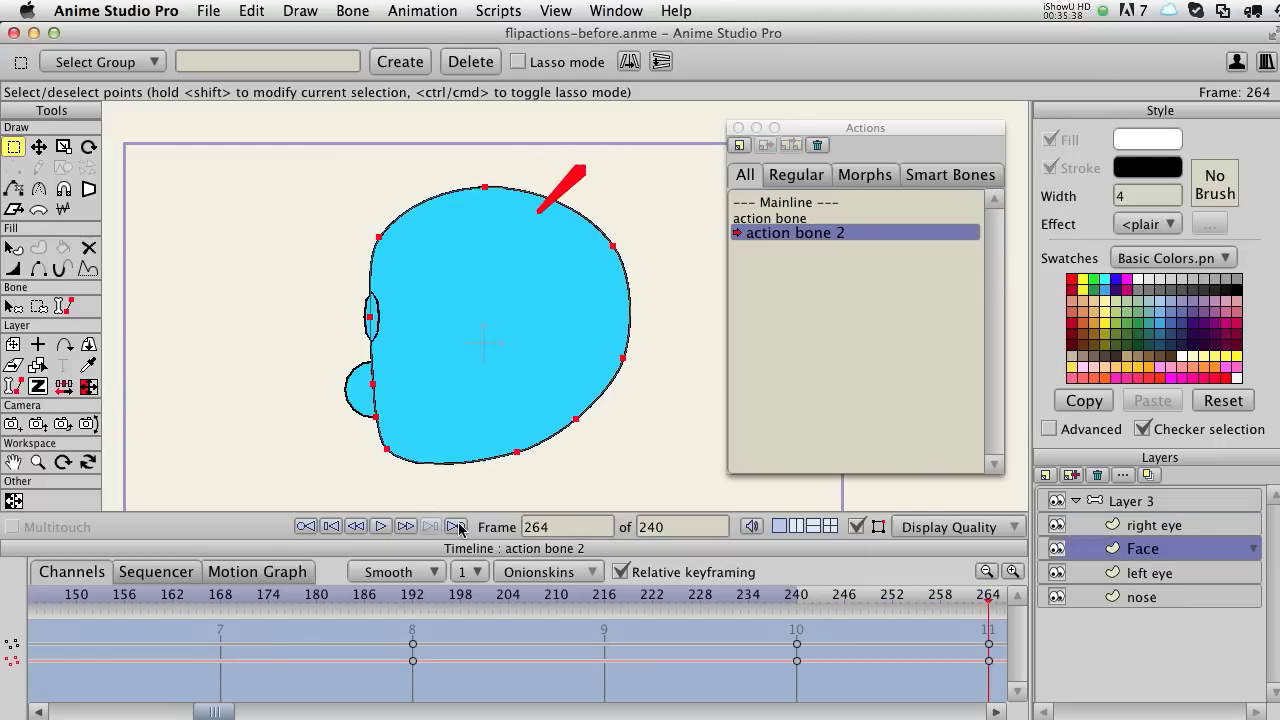
click(89, 388)
key(Return)
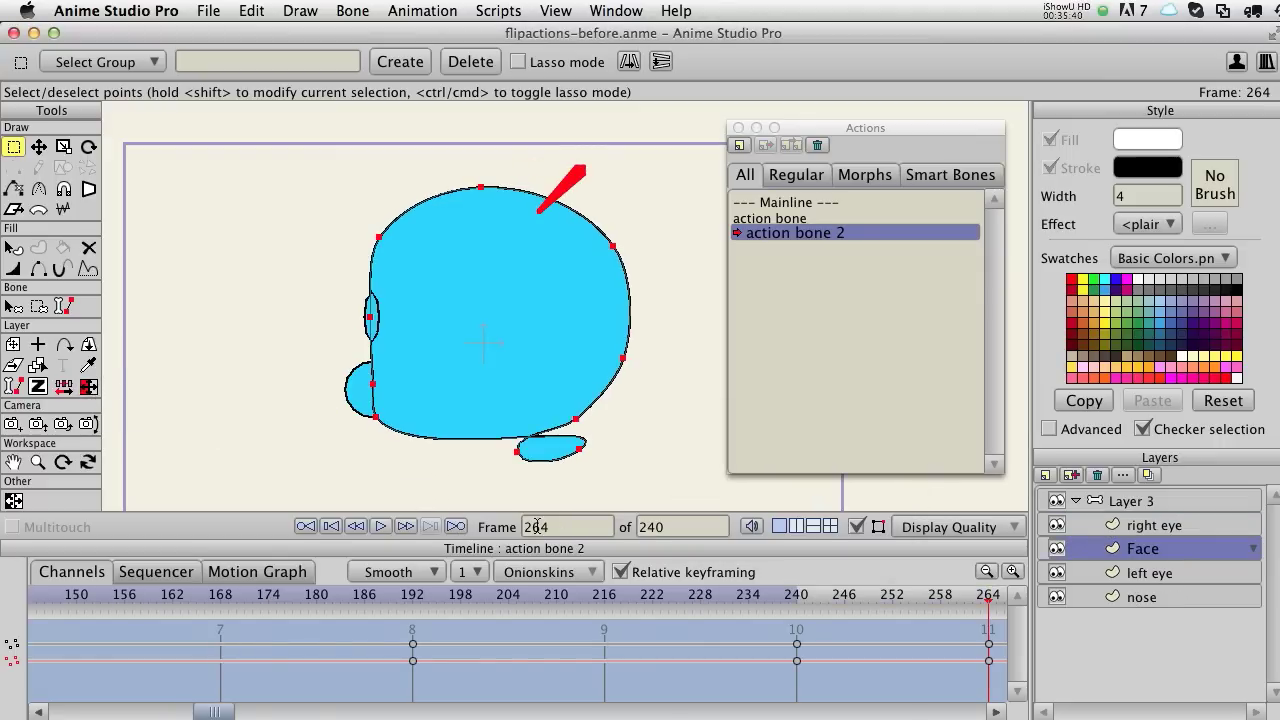
click(456, 527)
click(89, 388)
key(Return)
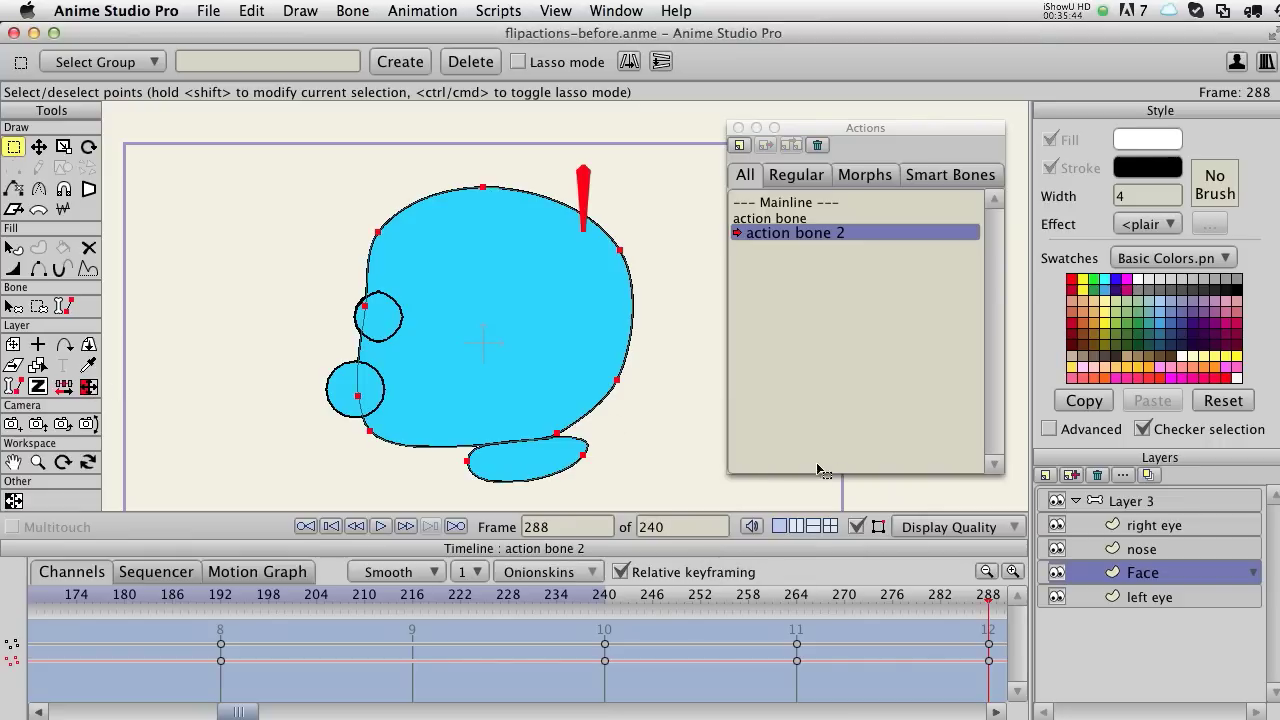
Flip the Face layer's symmetrical points horizontally on the keyframes at frames 312 and 336, each as a single frame
click(456, 527)
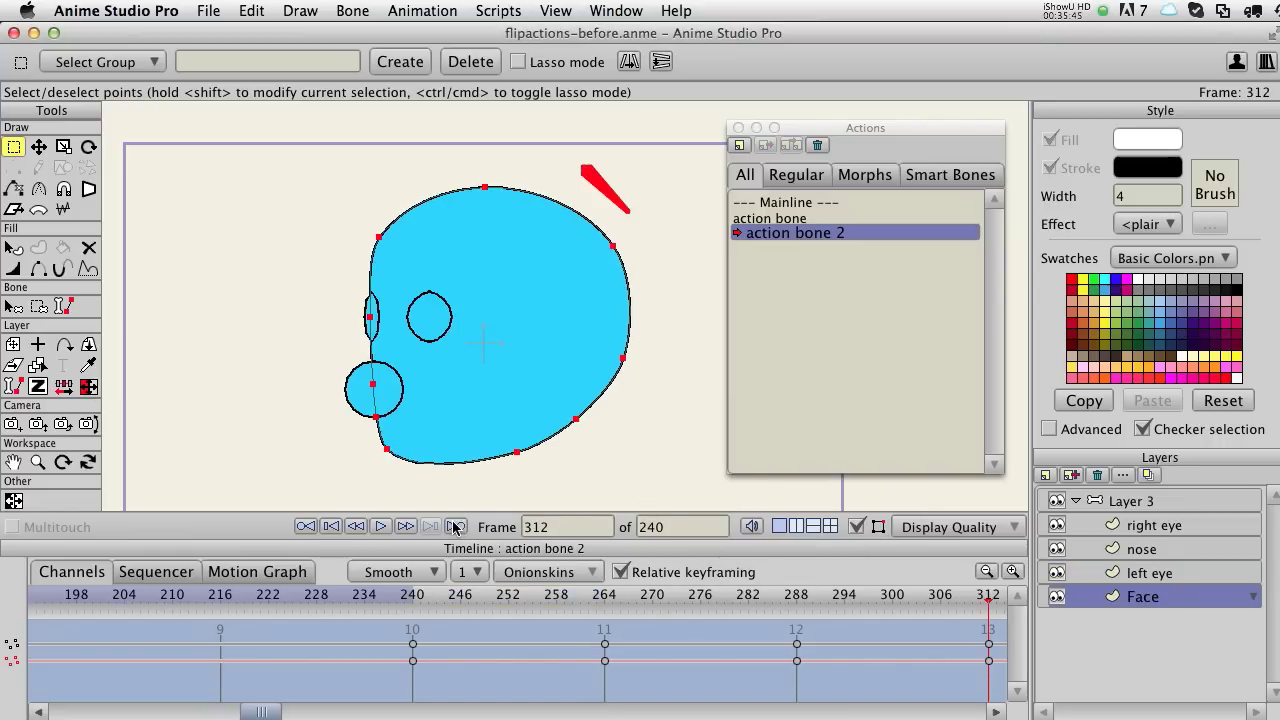
click(89, 388)
key(Return)
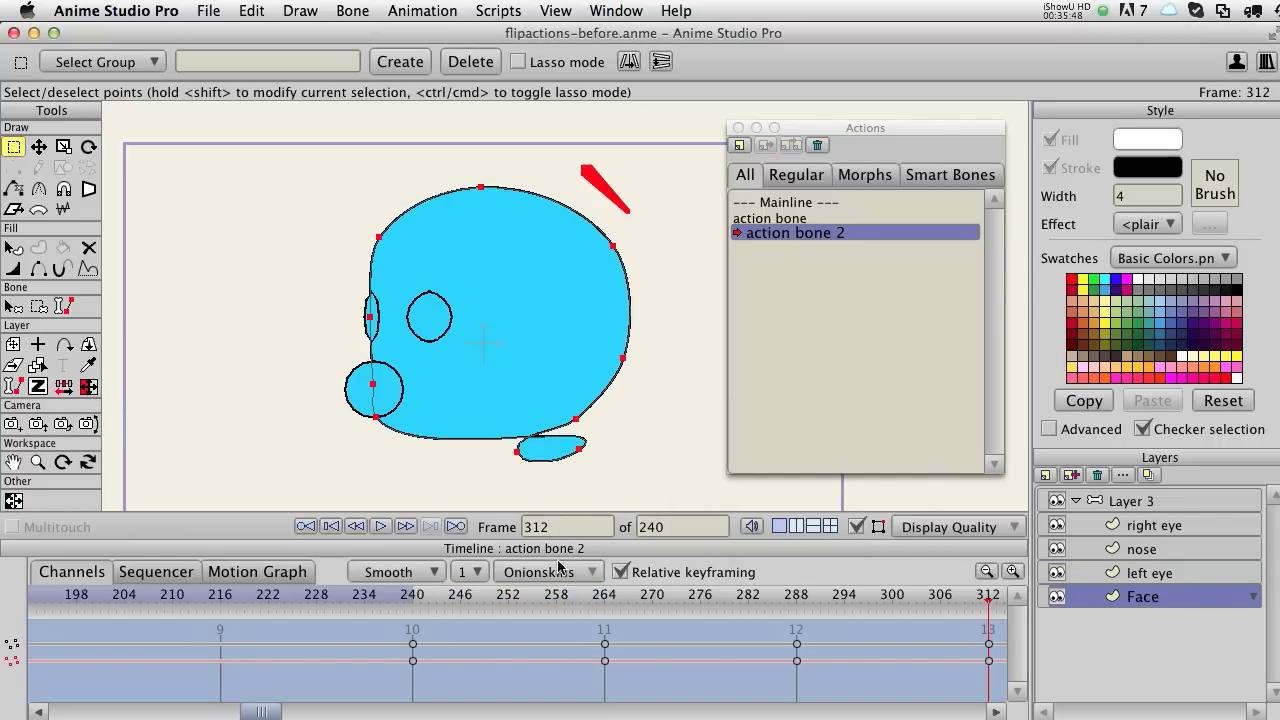
click(464, 528)
click(89, 388)
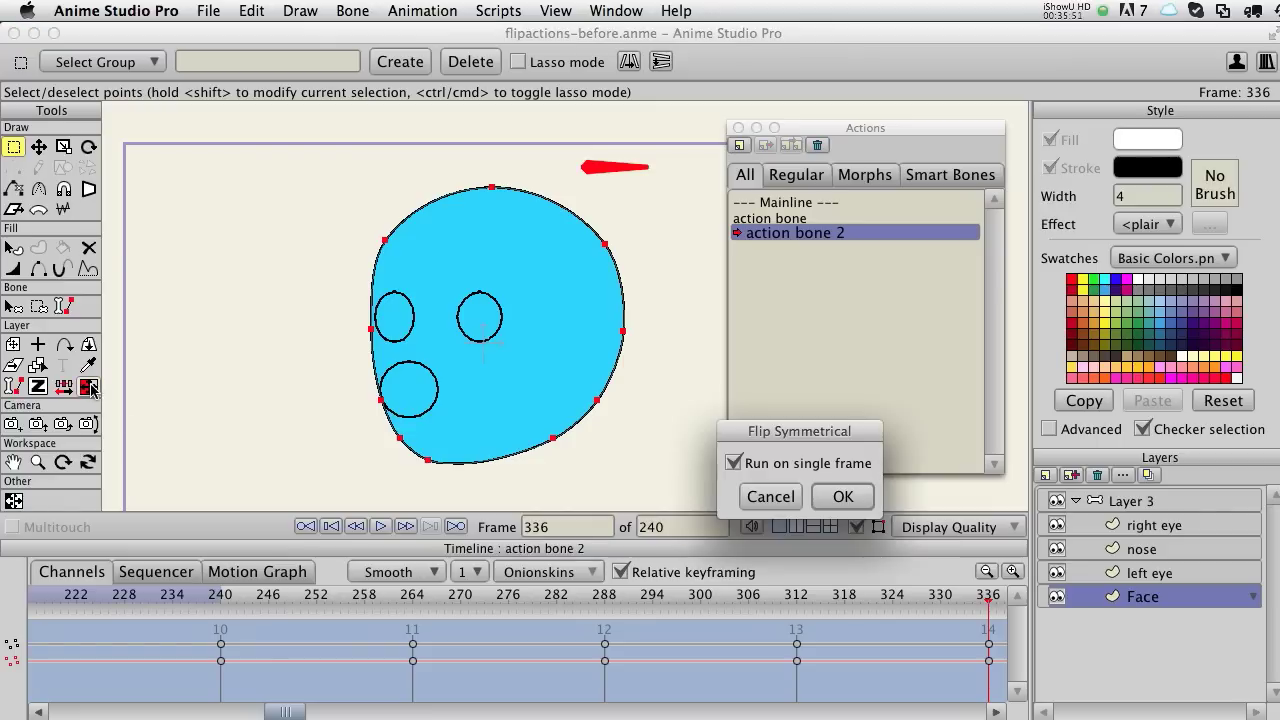
key(Return)
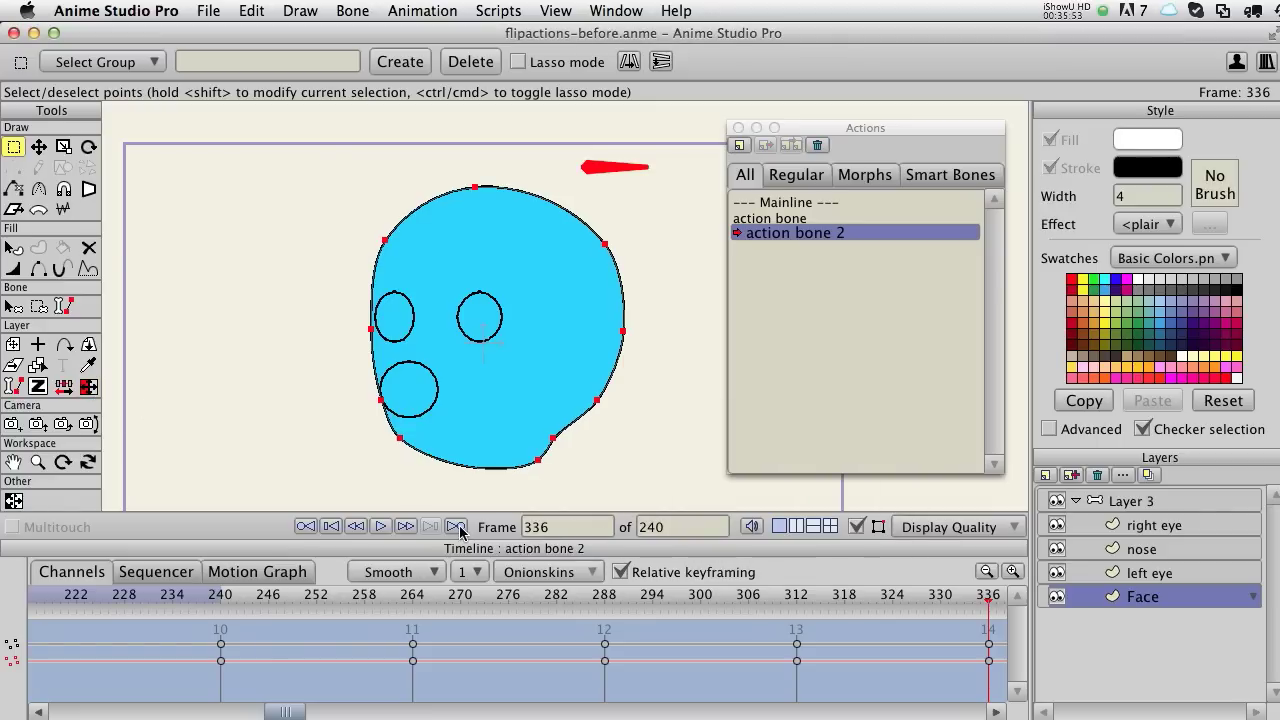
Flip the Face layer's symmetrical points horizontally at frame 336 again and on the keyframe at frame 384, each as a single frame
drag(952, 602, 988, 600)
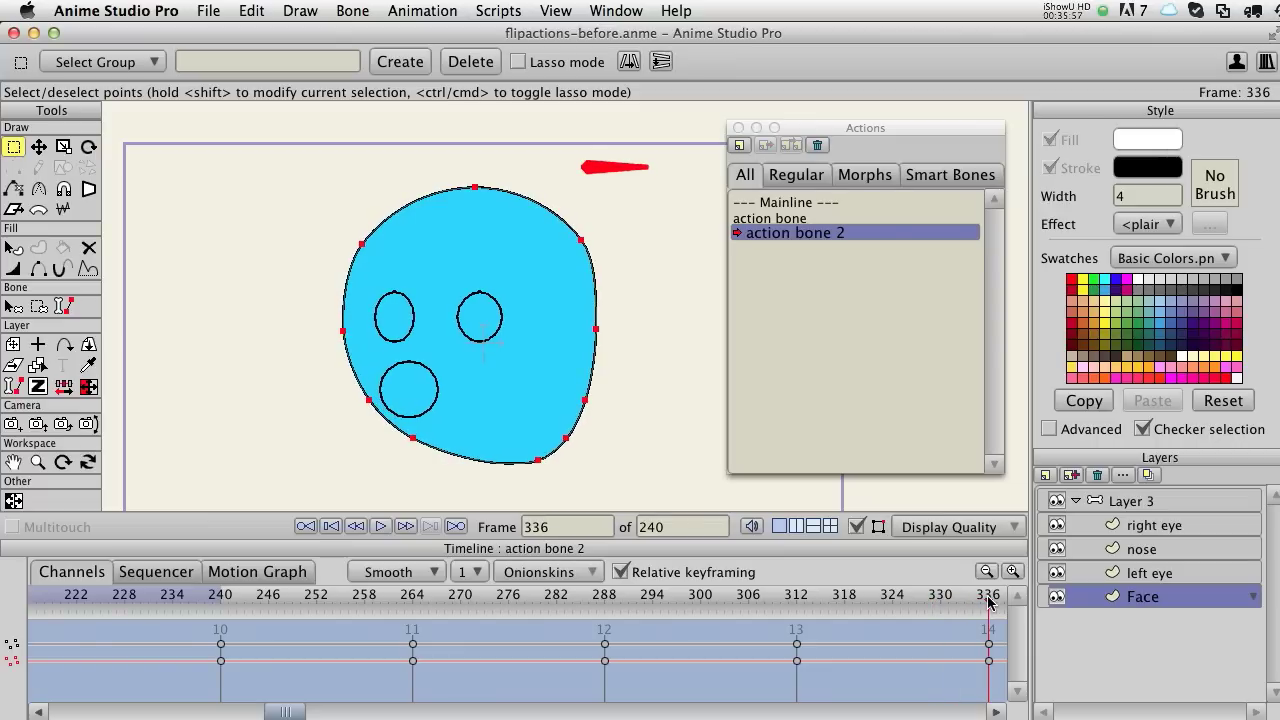
click(87, 390)
key(Return)
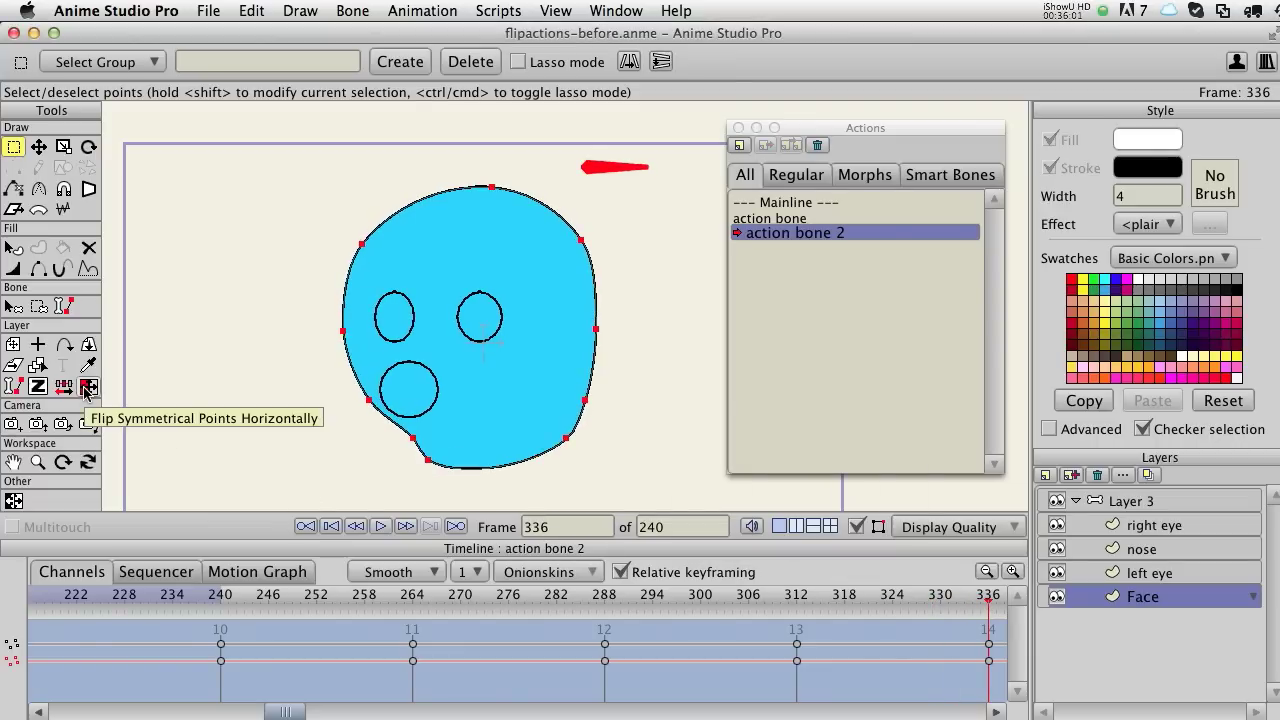
click(455, 527)
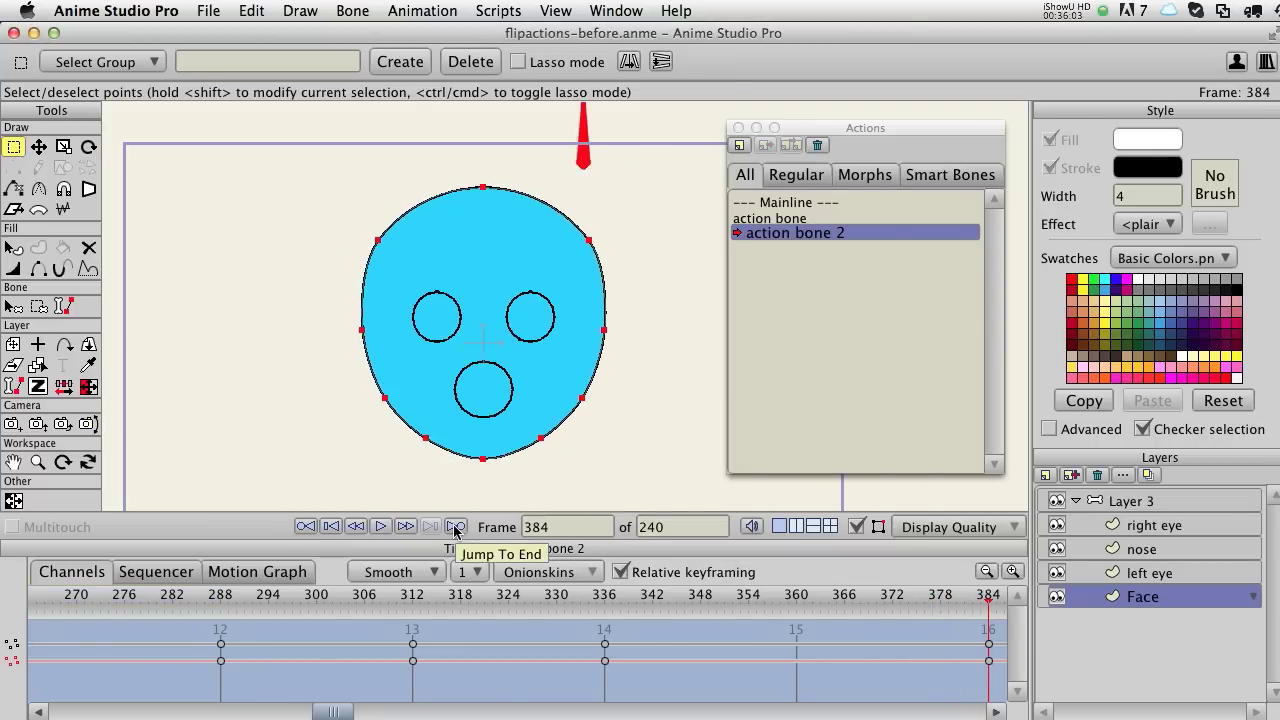
click(87, 389)
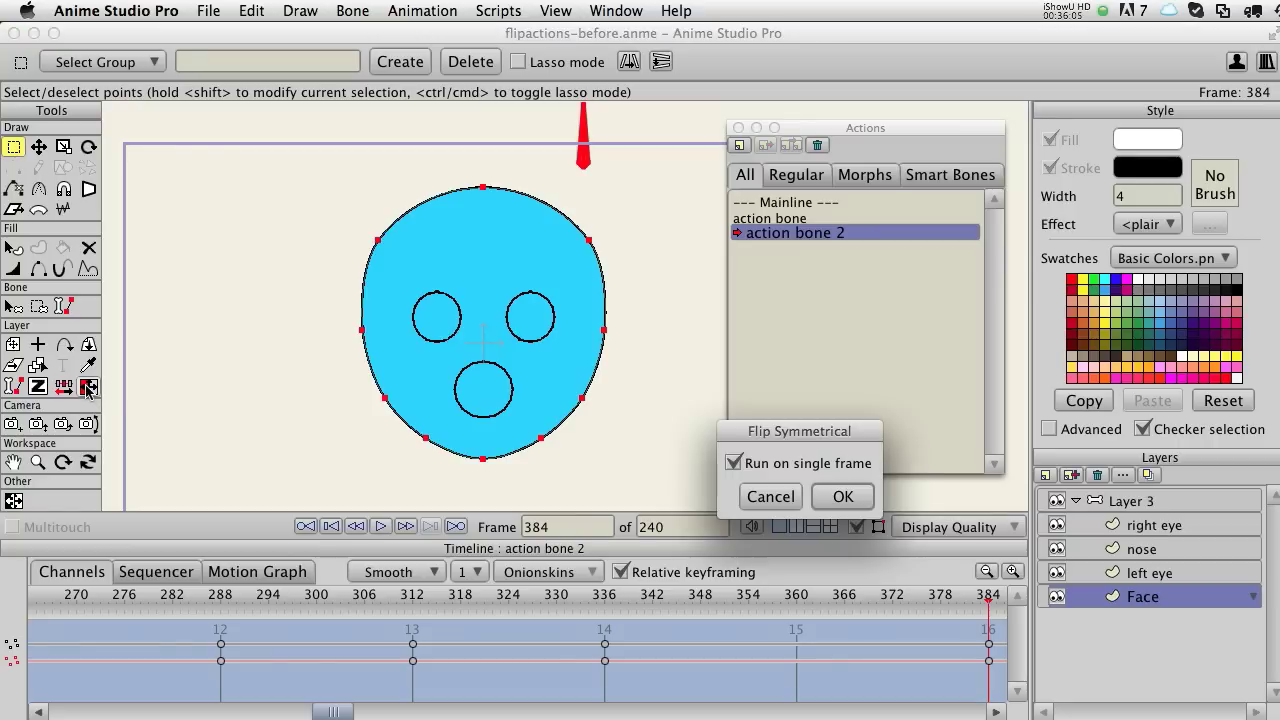
key(Return)
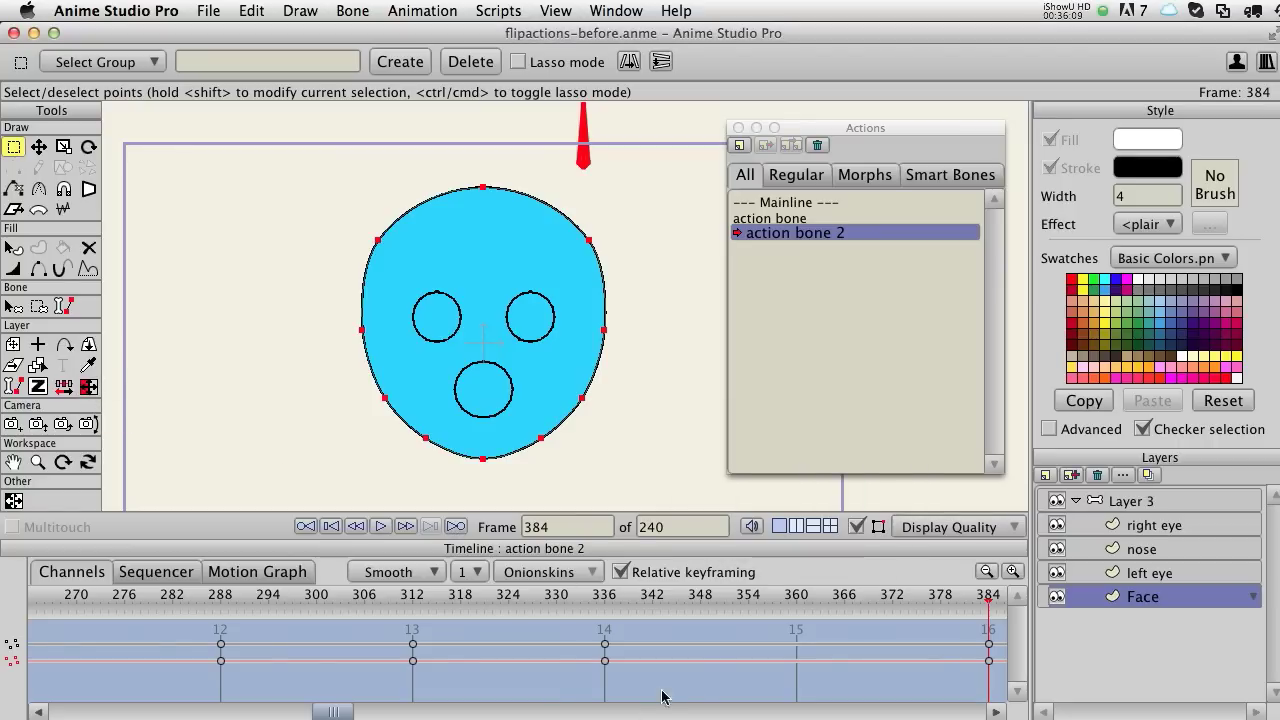
Scrub the face's turn around the last keyframes and flip the Face layer's symmetrical points once more at frame 336 as a single frame
scroll(600, 660, right, 15)
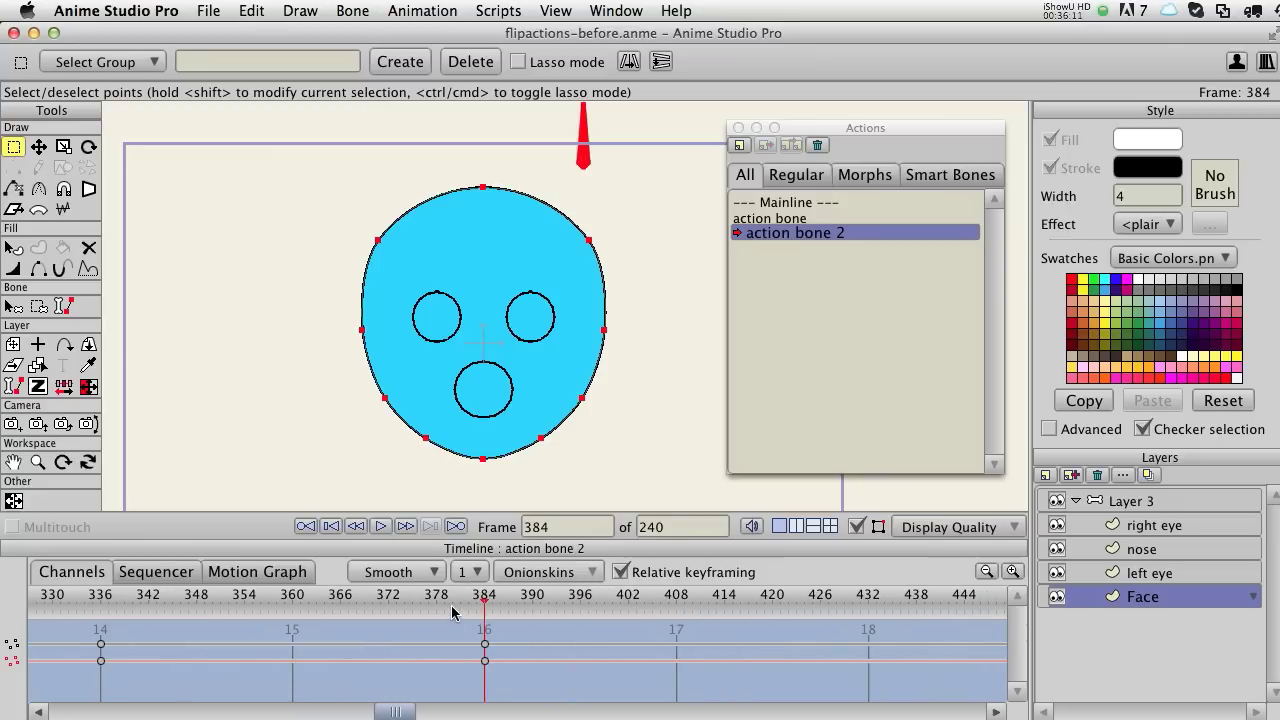
drag(470, 598, 757, 617)
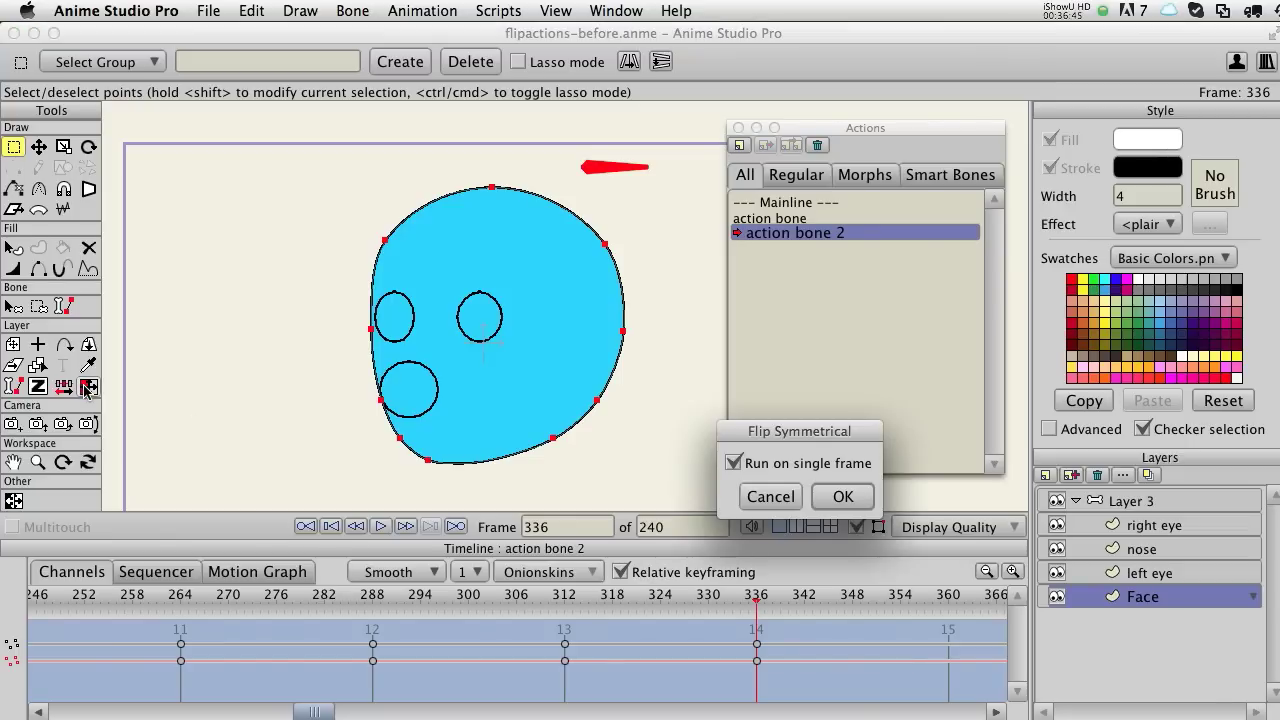
key(Return)
drag(763, 598, 481, 600)
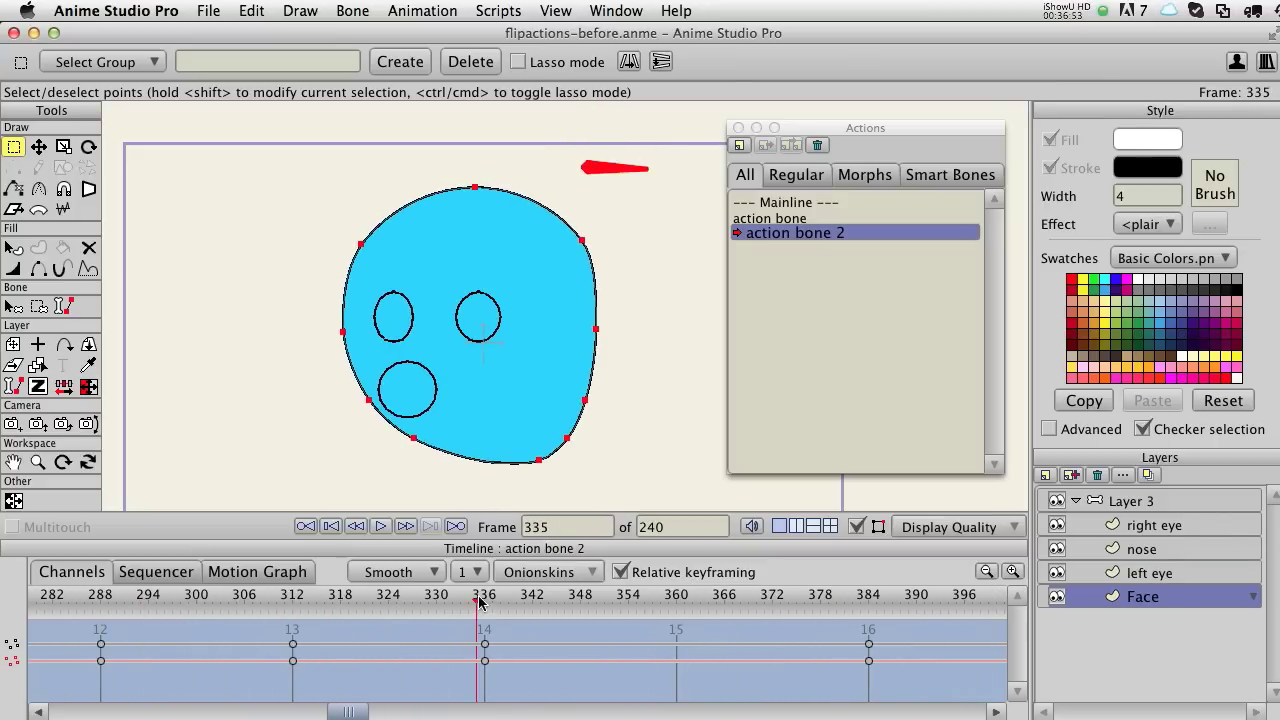
Select the left eye layer and scrub action bone 2 forward from its start to review the eye's movement
click(1150, 571)
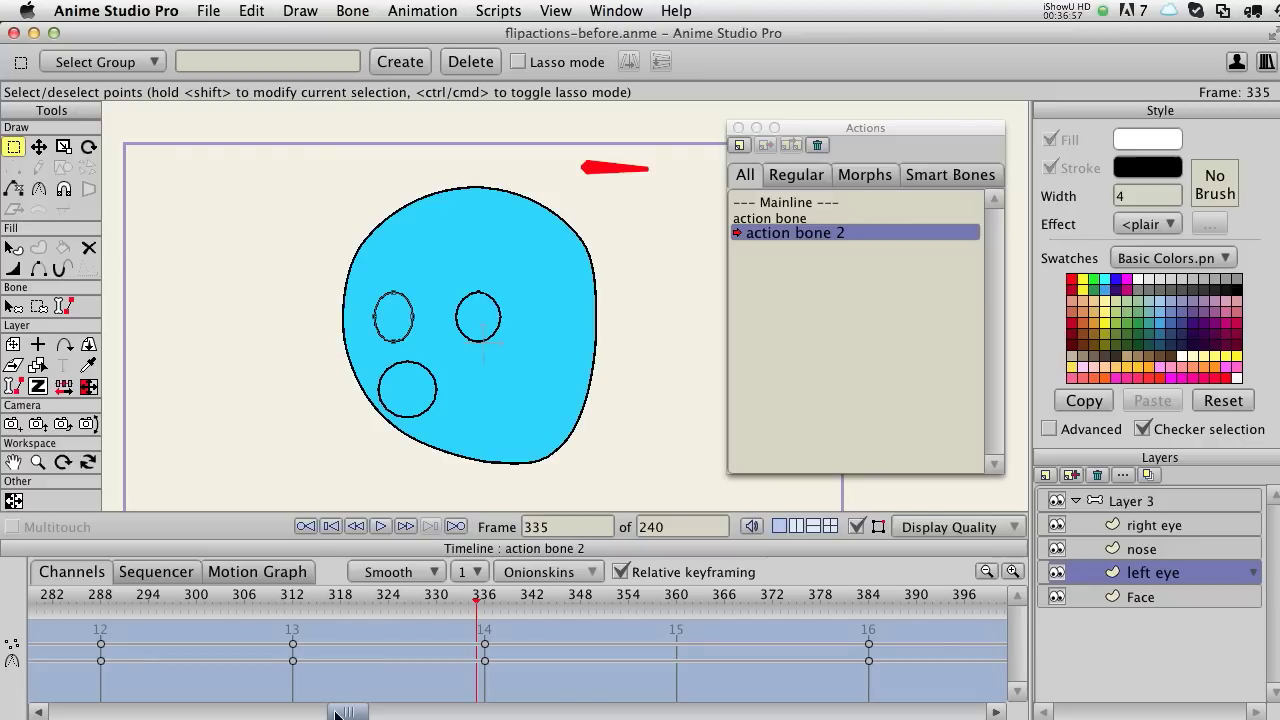
drag(347, 712, 70, 712)
drag(38, 596, 868, 596)
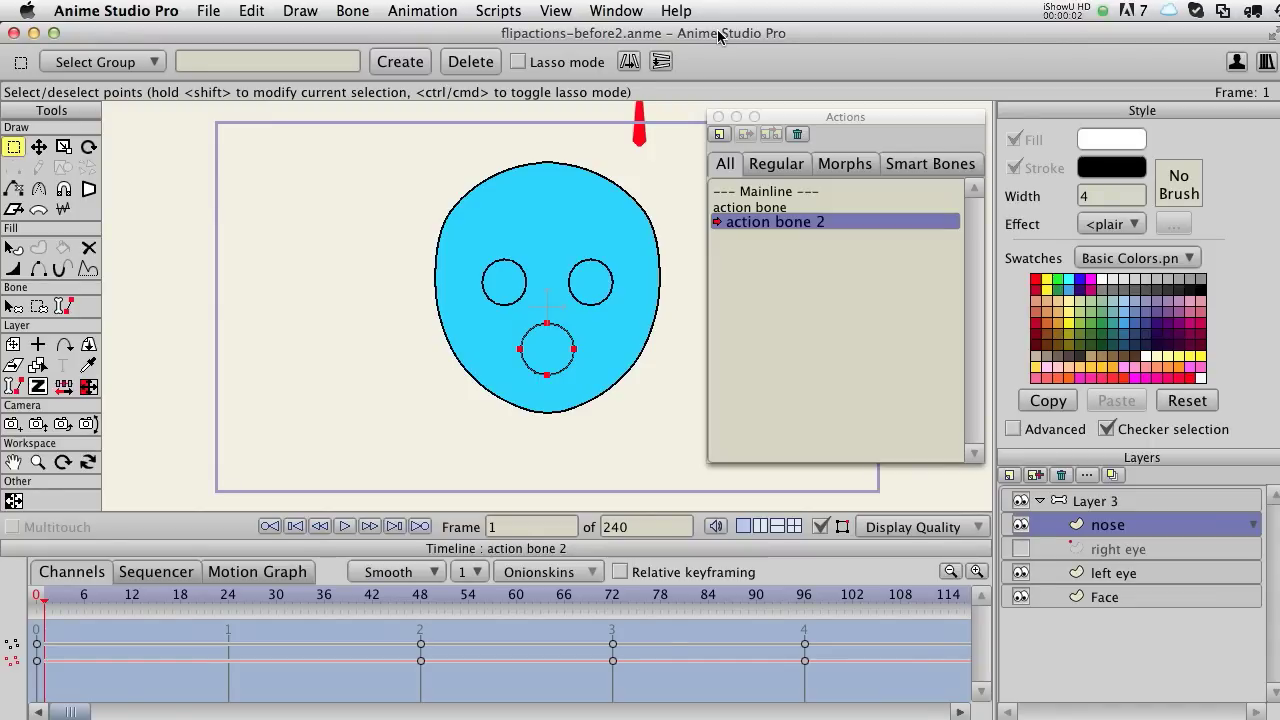
Select the left eye layer in flipactions-before2.anme and move to frame 2 of action bone 2
click(1068, 574)
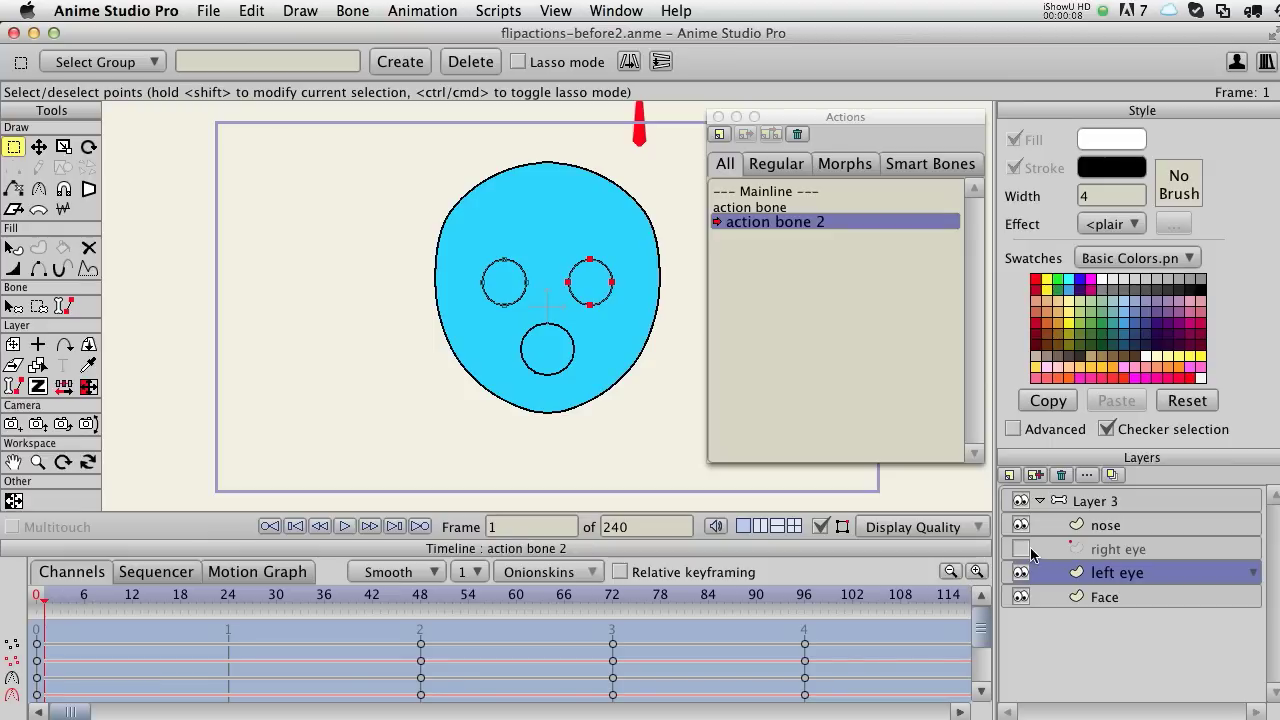
mouse_move(46, 600)
mouse_down()
mouse_move(444, 597)
mouse_move(44, 597)
mouse_up()
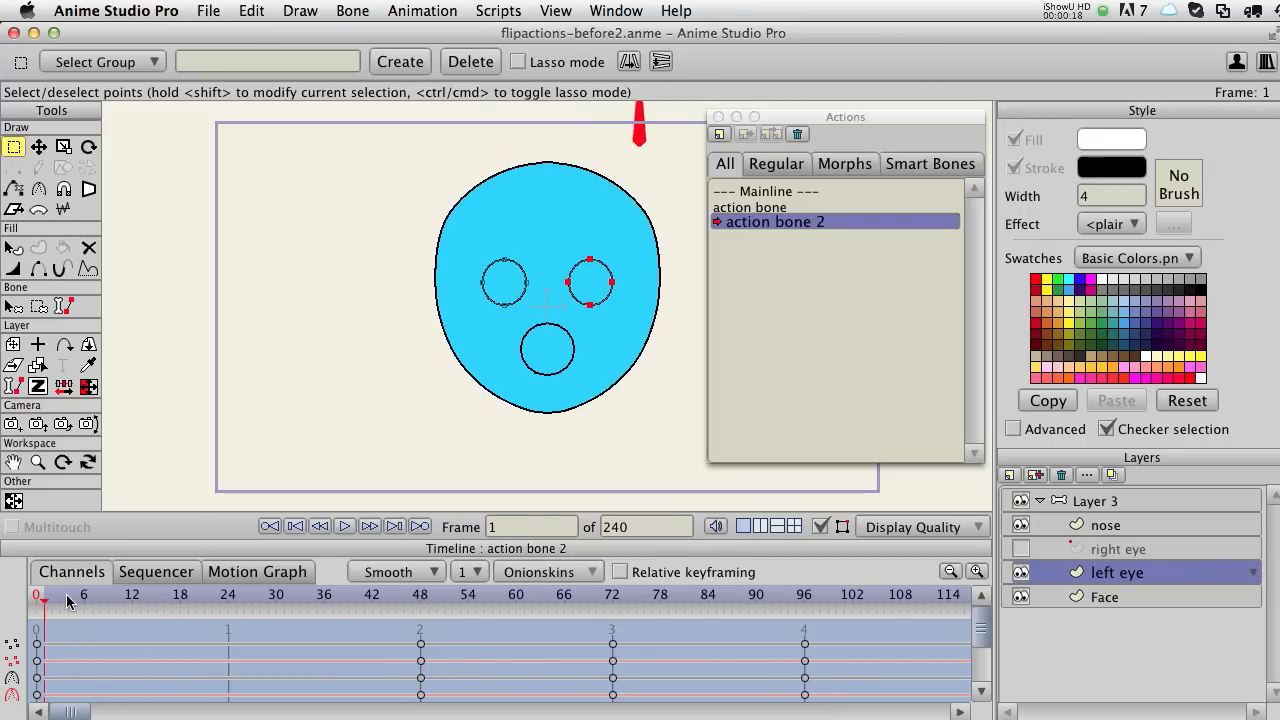
mouse_move(49, 604)
mouse_down()
mouse_move(83, 604)
mouse_move(53, 604)
mouse_up()
Compare the right eye and left eye layers on the Mainline by toggling their visibility, and return to action bone 2
double_click(763, 192)
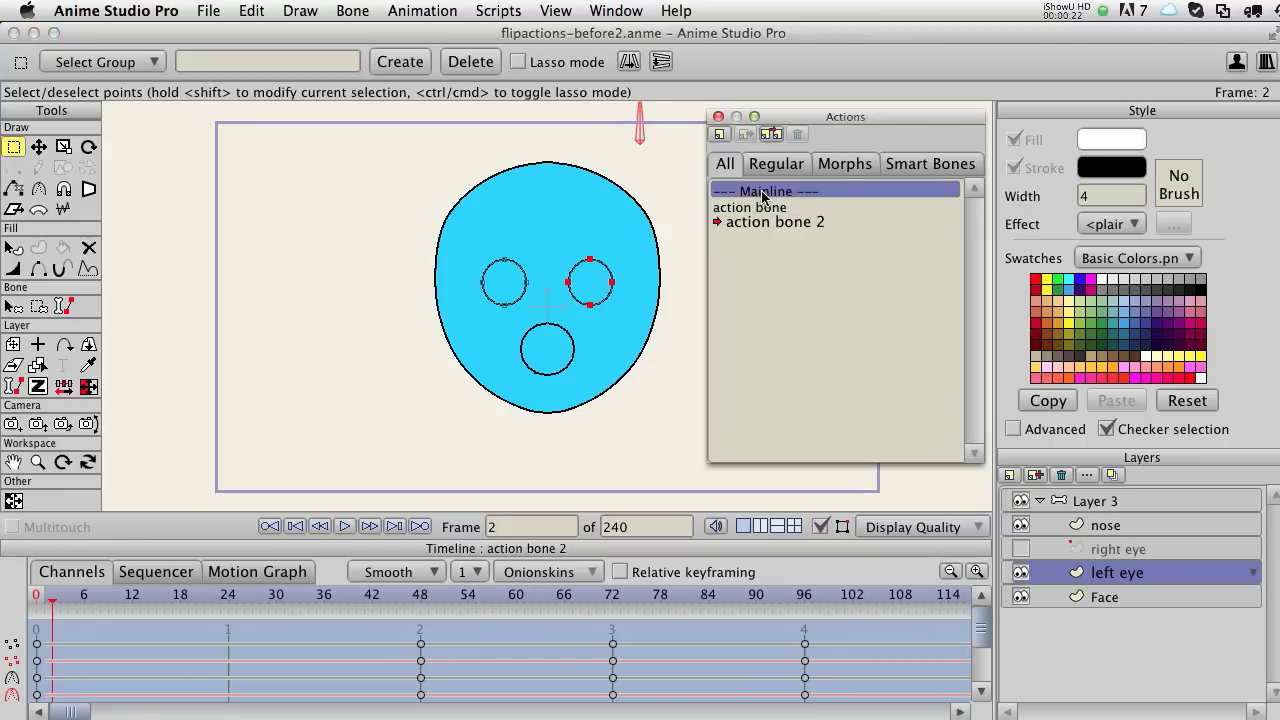
click(1020, 549)
click(1020, 572)
click(1113, 550)
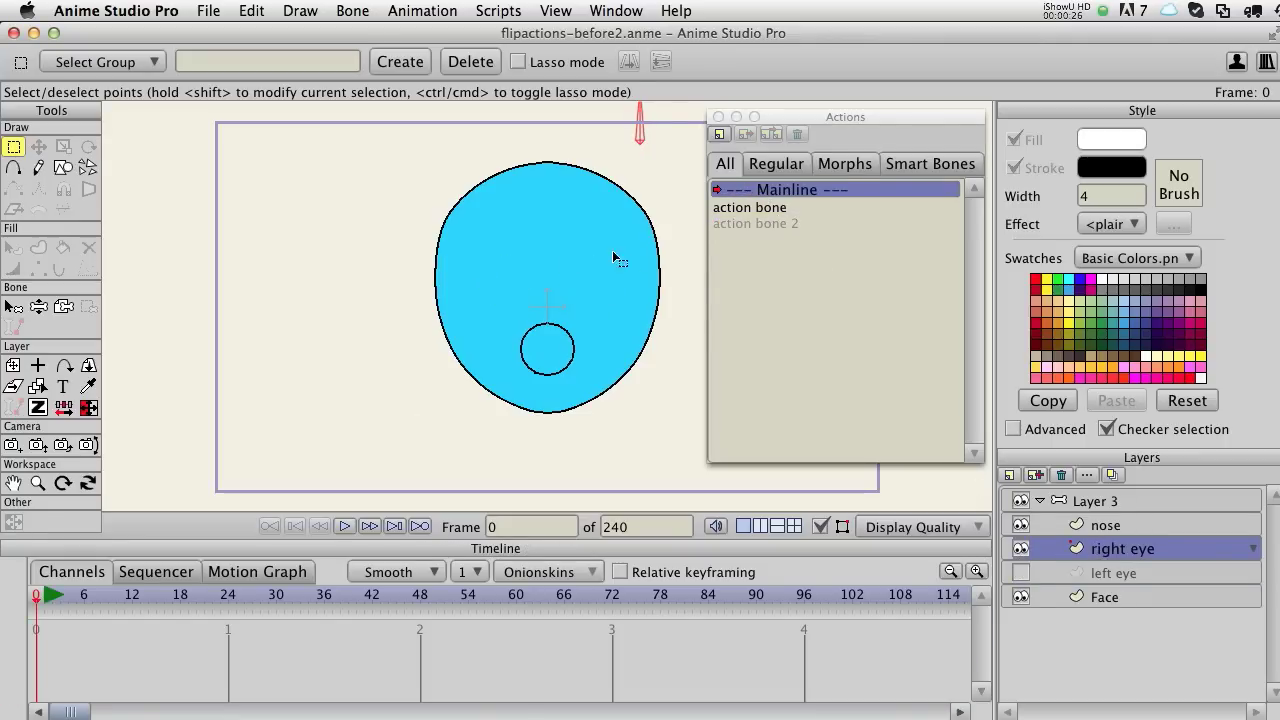
click(1084, 575)
click(1018, 573)
click(1020, 550)
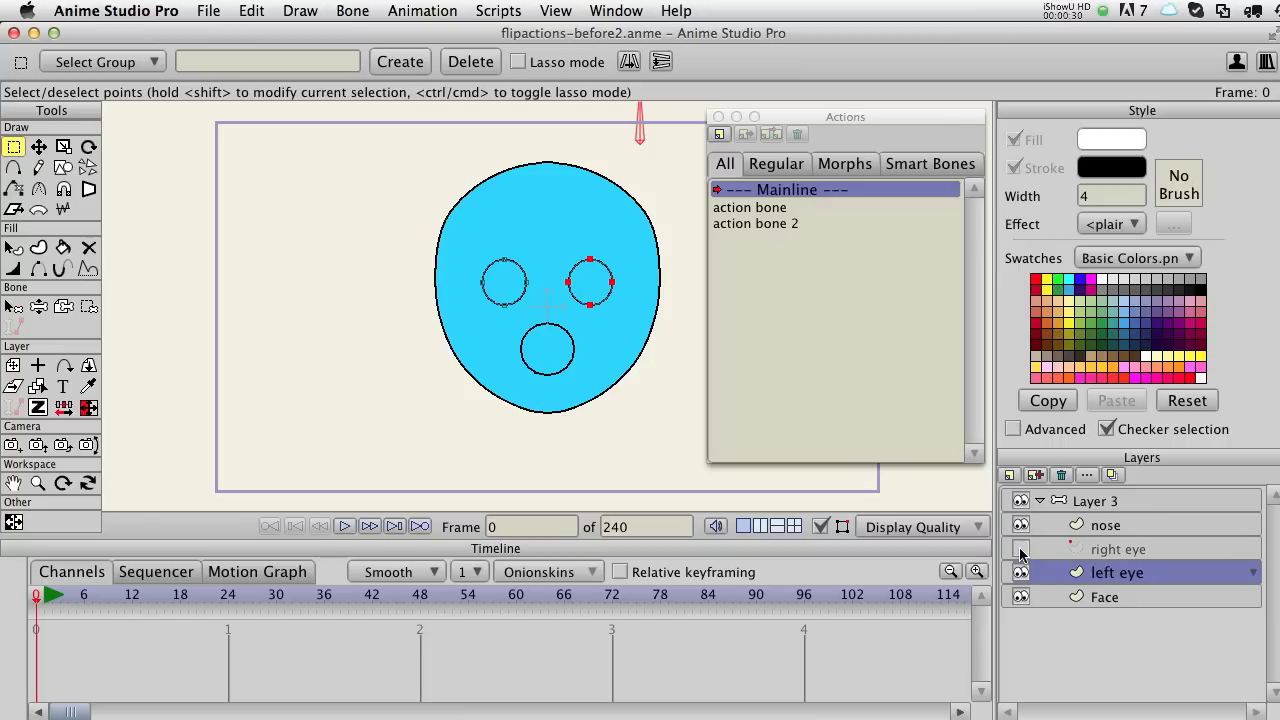
double_click(758, 222)
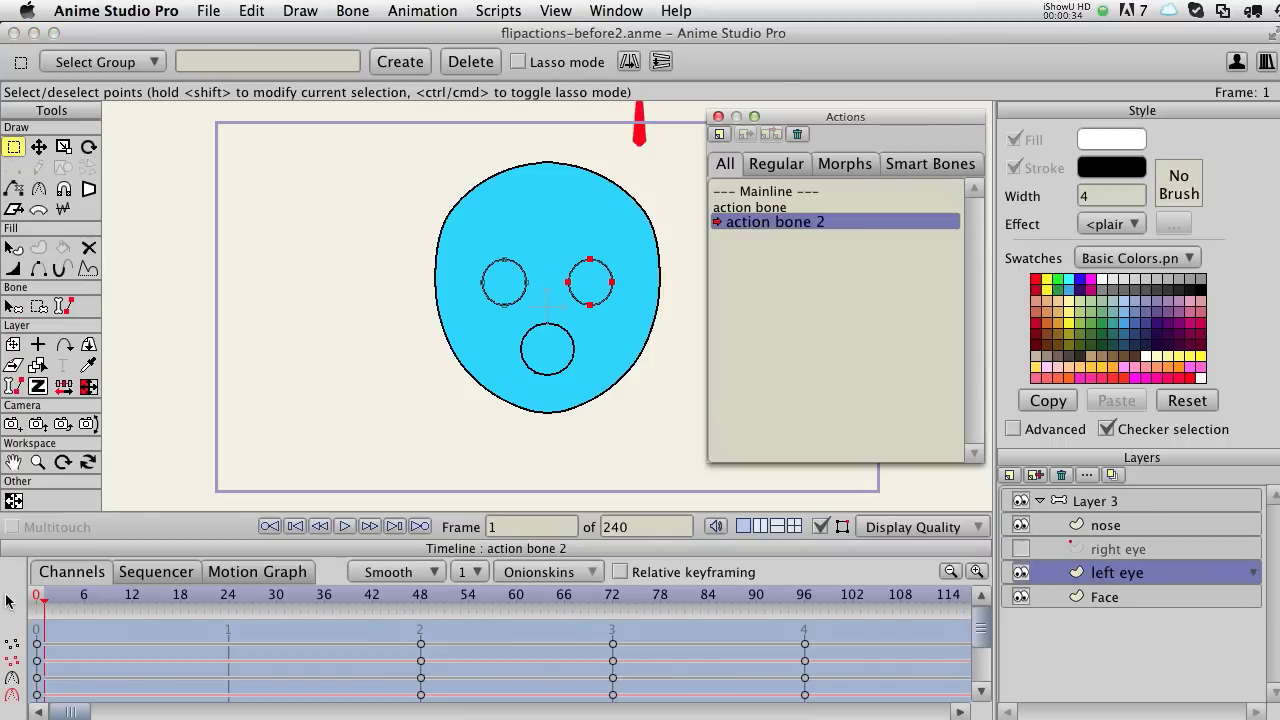
Select all points of both eyes in the left eye layer and flip them horizontally at frames 48 and 72, each as a single frame
drag(42, 605, 240, 605)
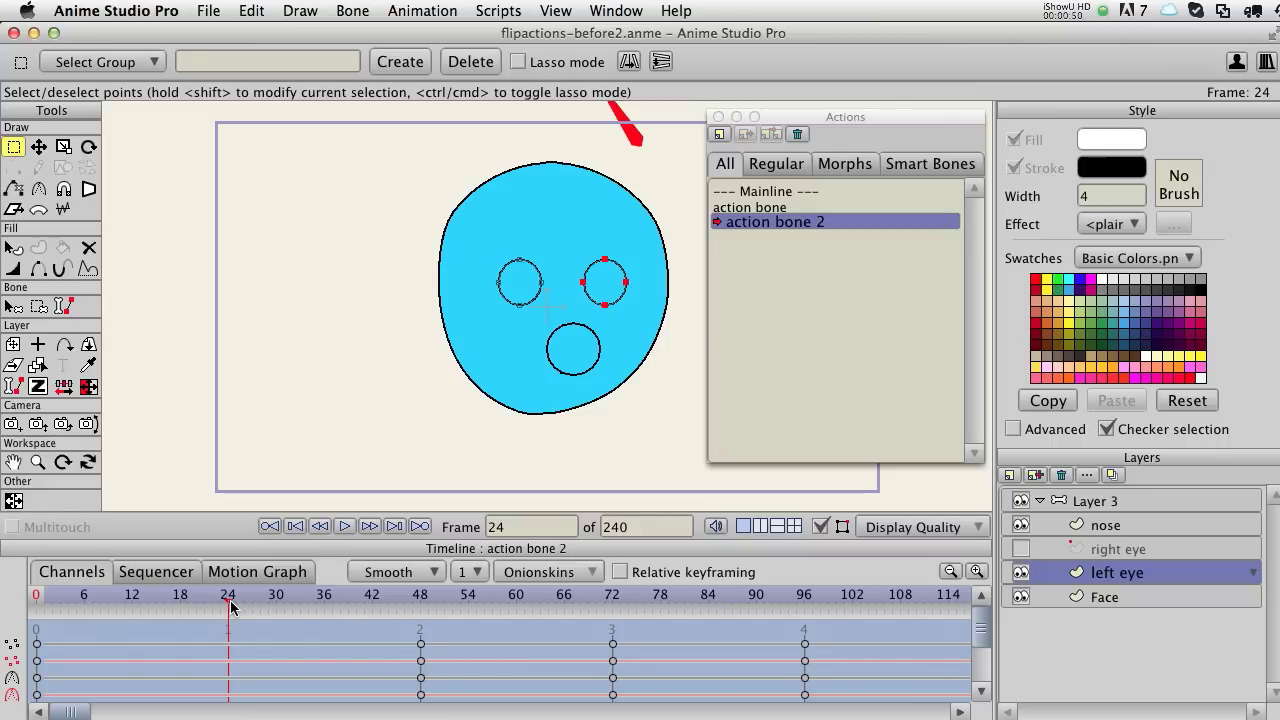
drag(370, 612, 421, 616)
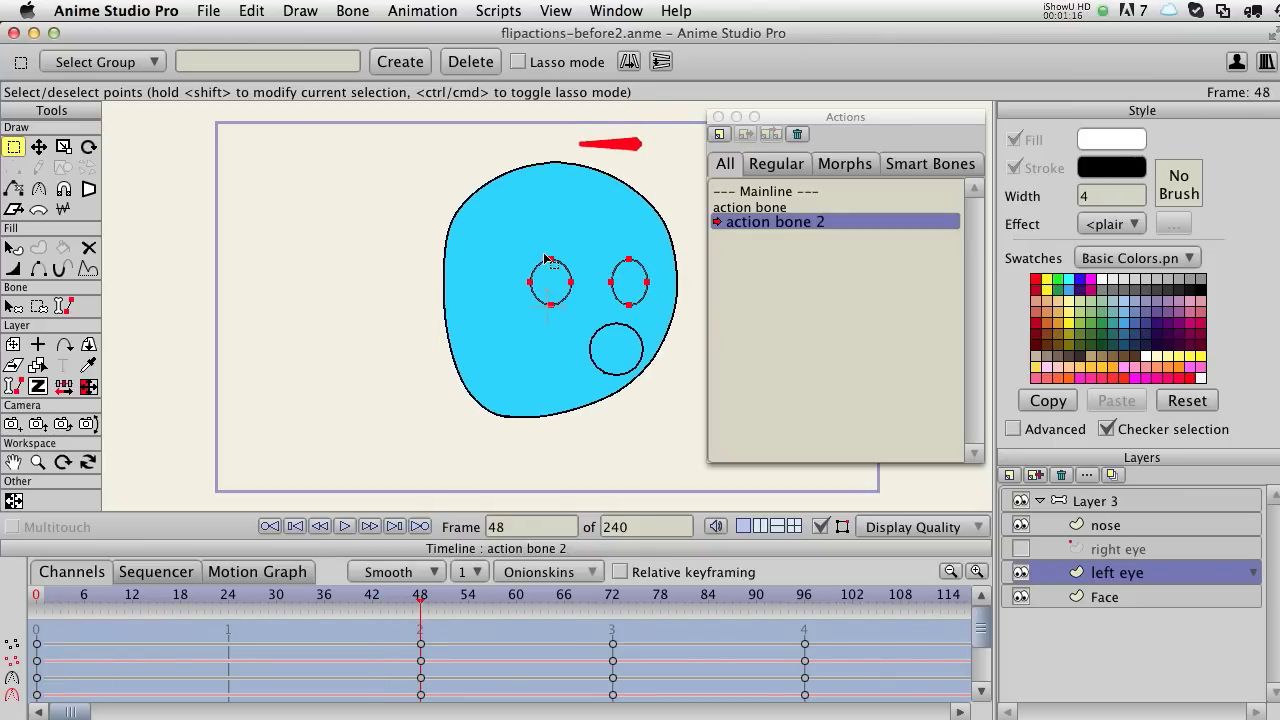
click(88, 387)
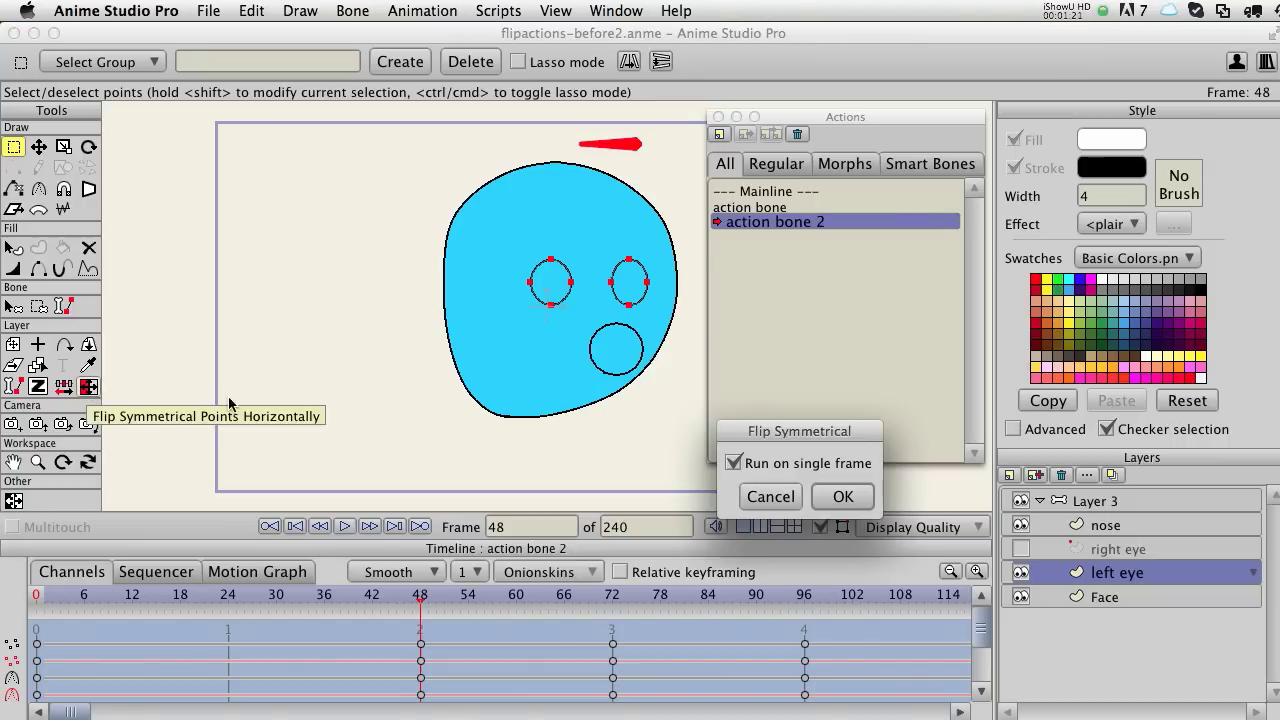
click(837, 497)
click(421, 526)
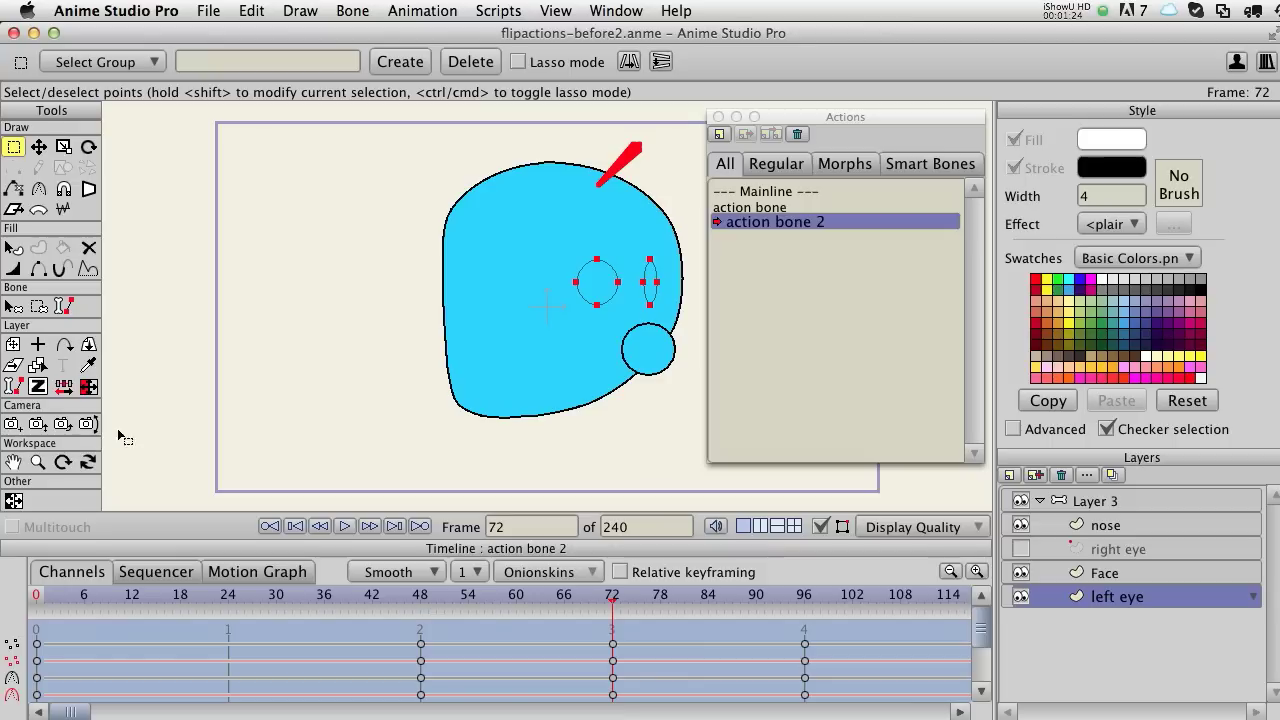
click(88, 390)
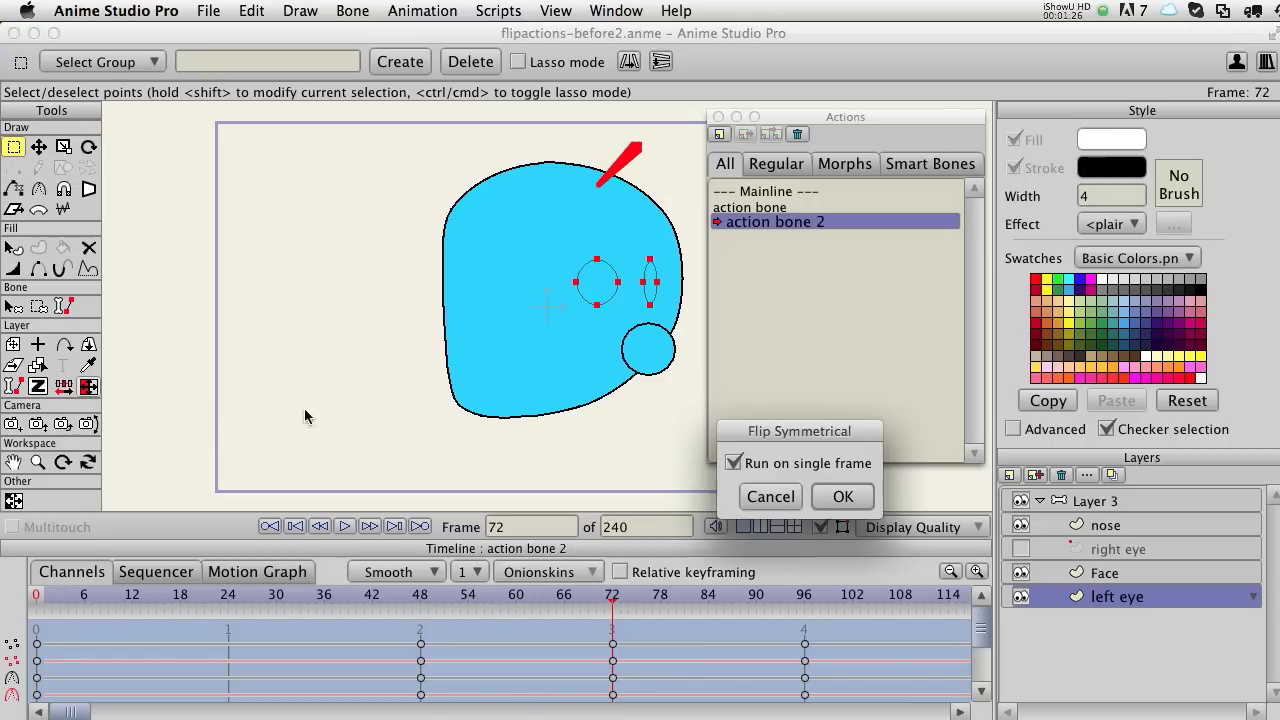
click(837, 497)
Flip the left eye layer's symmetrical points horizontally on the keyframes at frames 96 and 120, each as a single frame
click(421, 526)
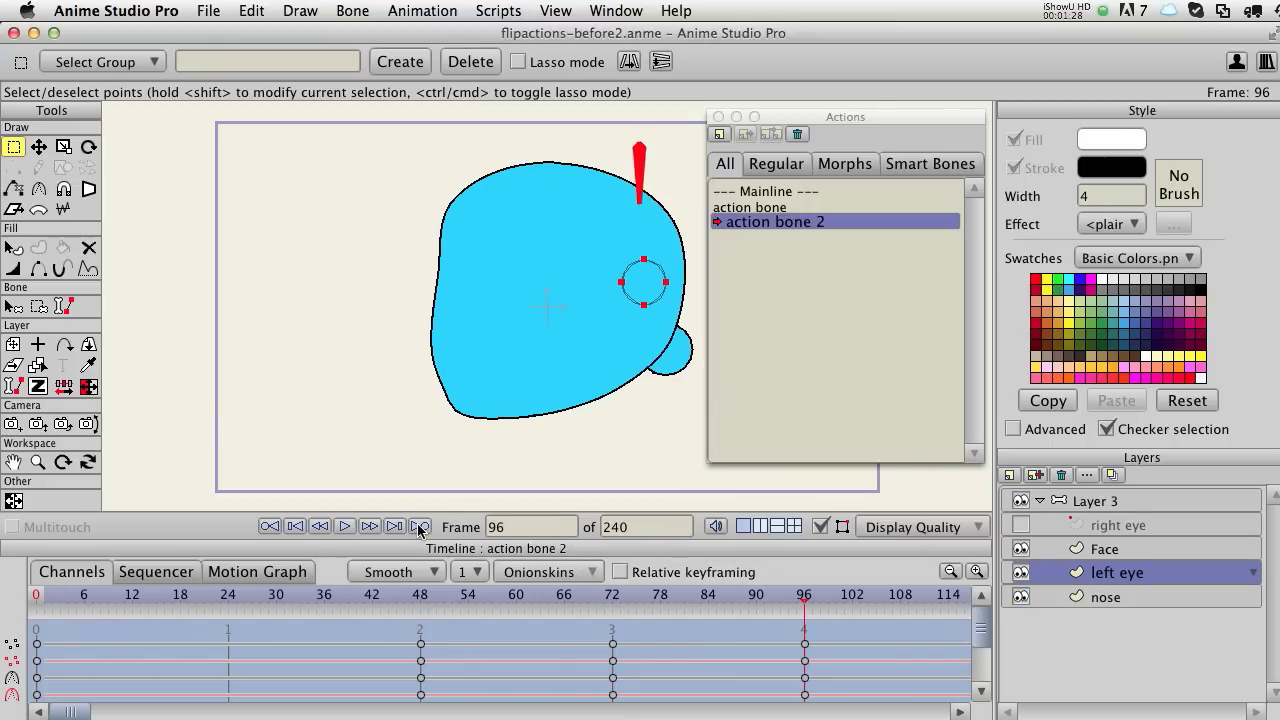
click(88, 388)
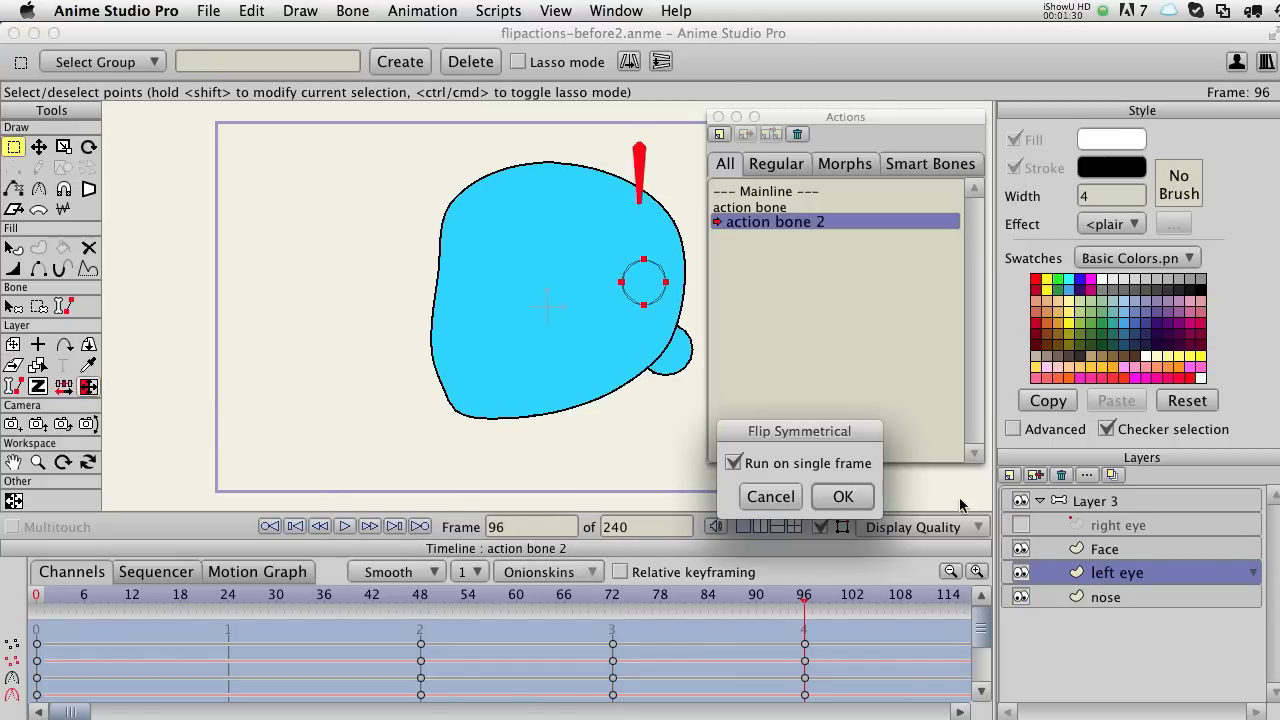
click(843, 497)
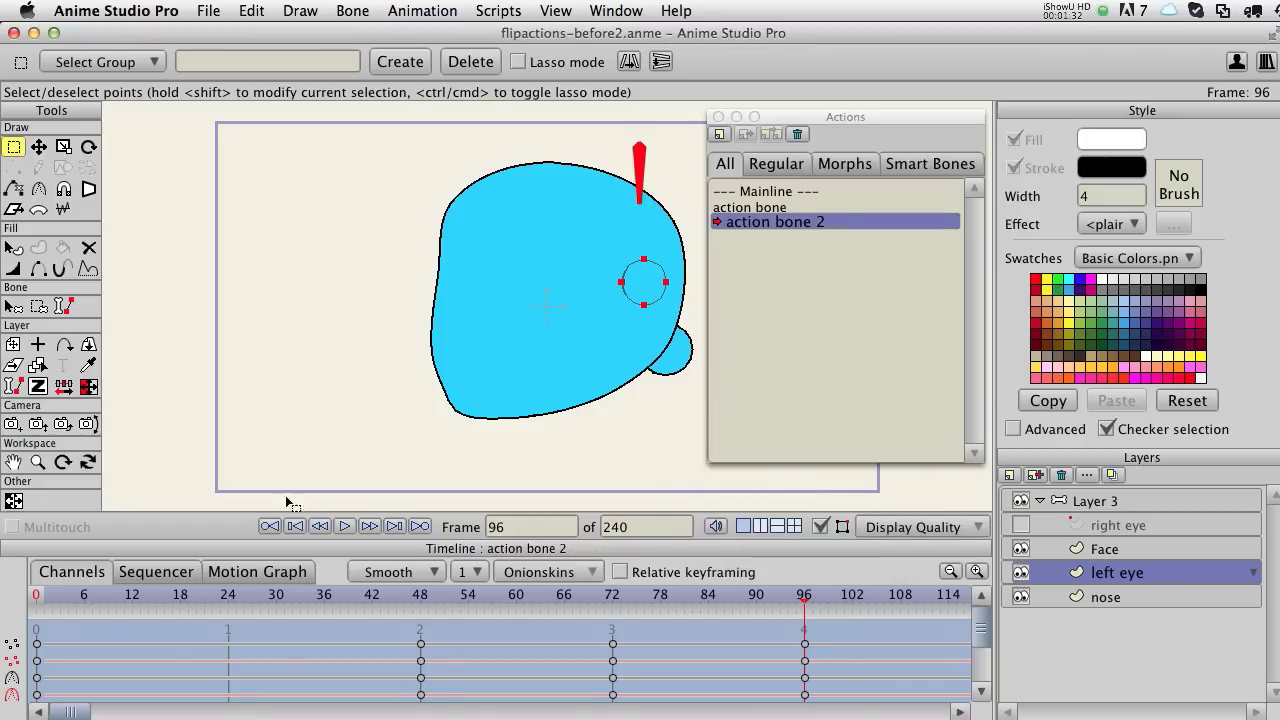
click(421, 525)
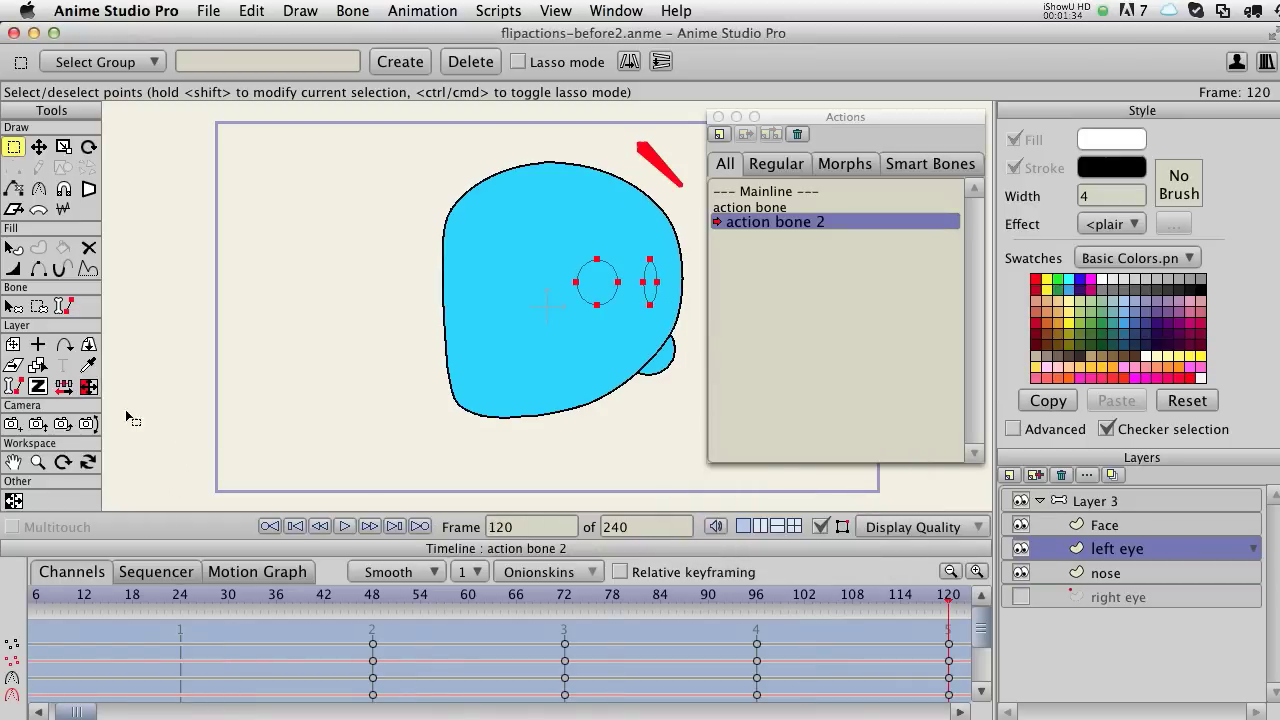
click(88, 388)
click(767, 497)
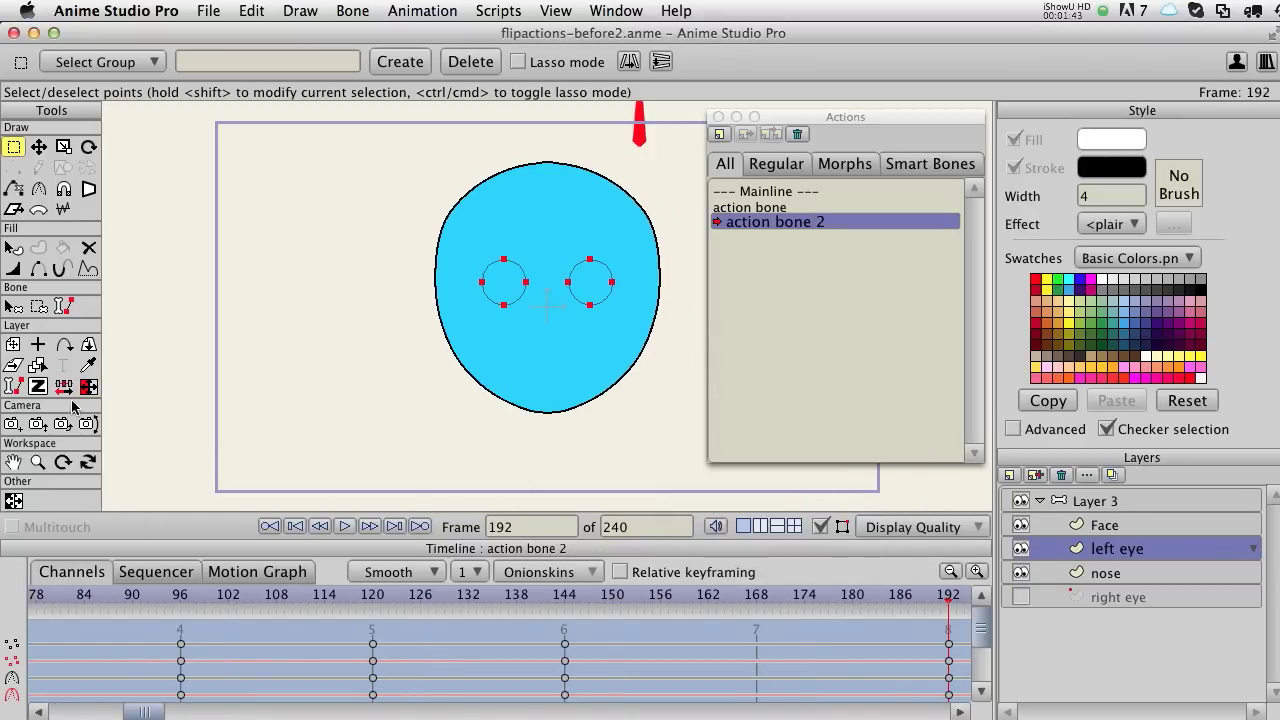
Flip the left eye layer's symmetrical points horizontally on the keyframes at frames 192 and 240, each as a single frame
click(88, 386)
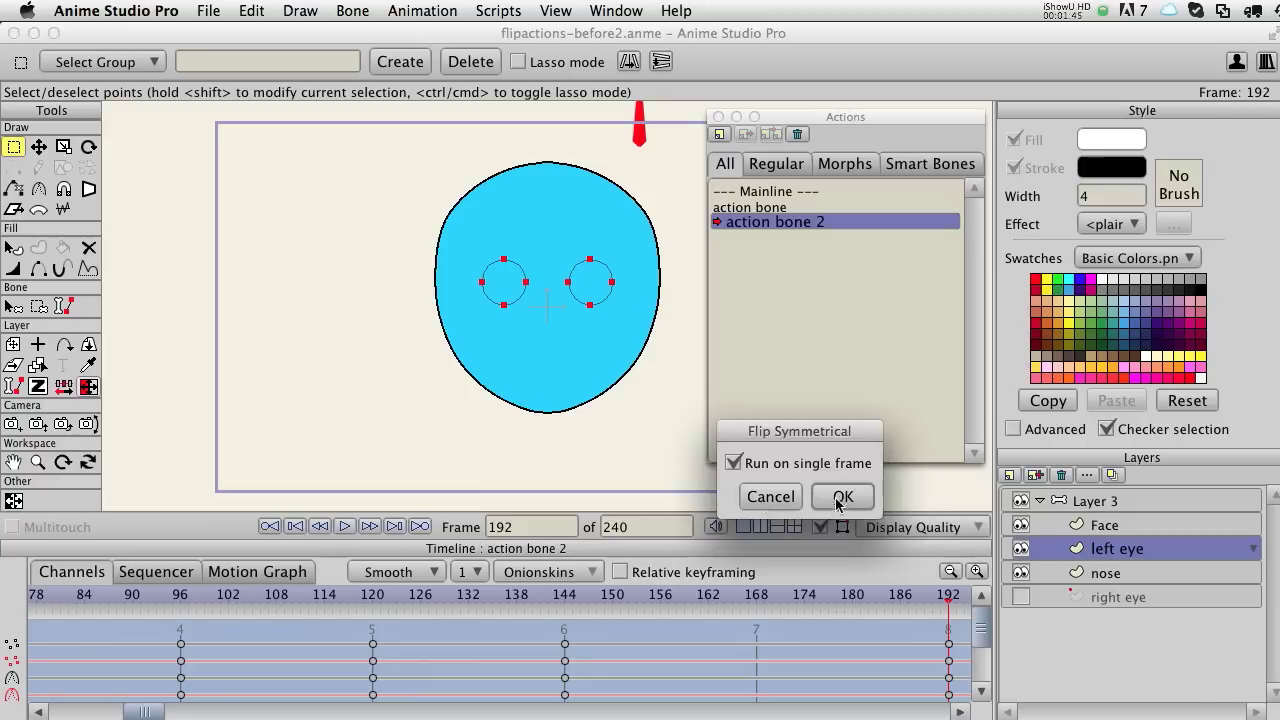
click(843, 497)
click(421, 525)
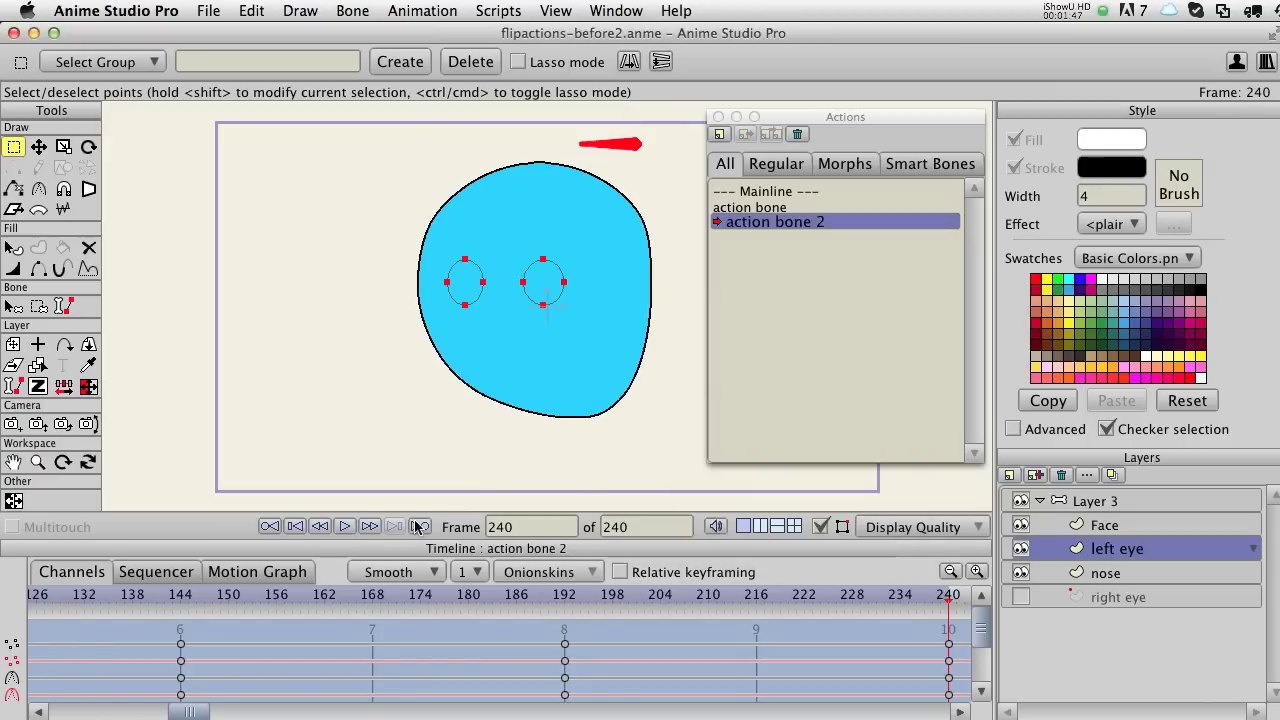
click(88, 386)
click(843, 497)
Flip the left eye layer's symmetrical points horizontally on the keyframes at frames 264 and 288, each as a single frame
click(421, 528)
click(88, 387)
click(843, 497)
click(421, 527)
click(88, 387)
click(843, 497)
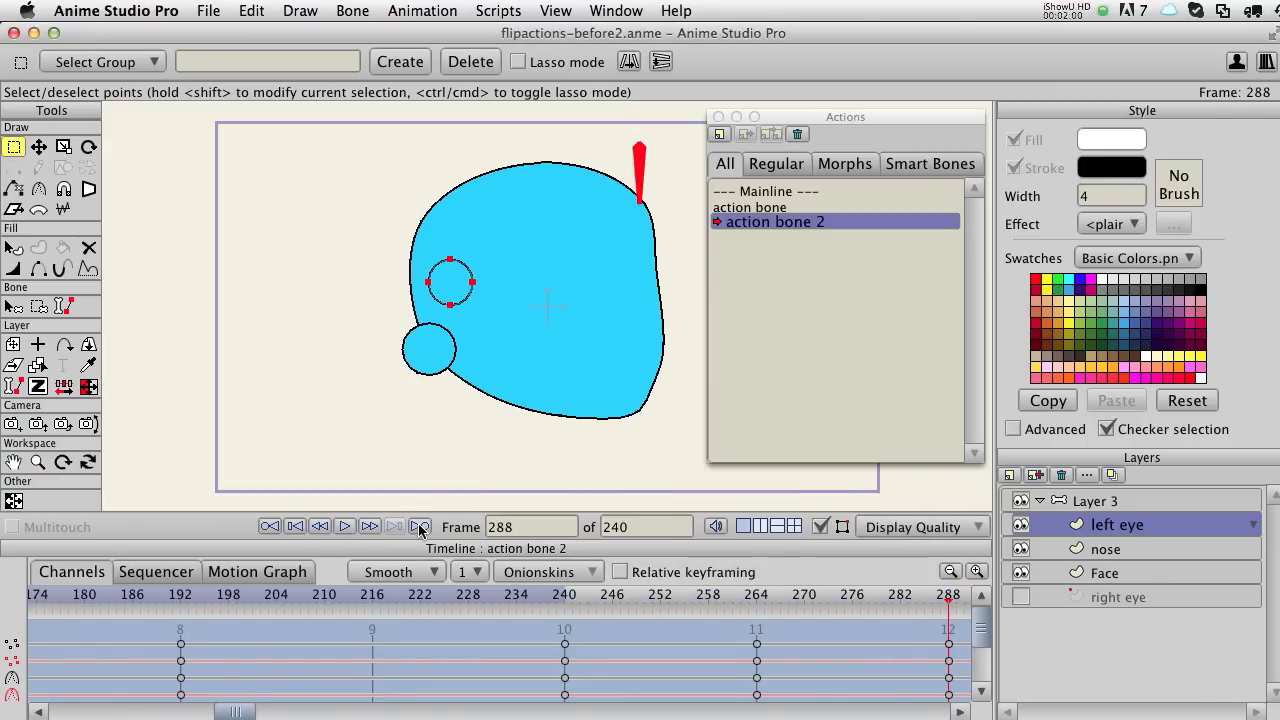
Flip the left eye layer's symmetrical points horizontally at frames 312, 336 and 384, each as a single frame, and scrub back to frame 36
click(421, 527)
click(88, 386)
click(843, 497)
click(421, 527)
click(88, 386)
click(843, 497)
click(421, 527)
click(88, 386)
click(843, 497)
drag(946, 597, 308, 600)
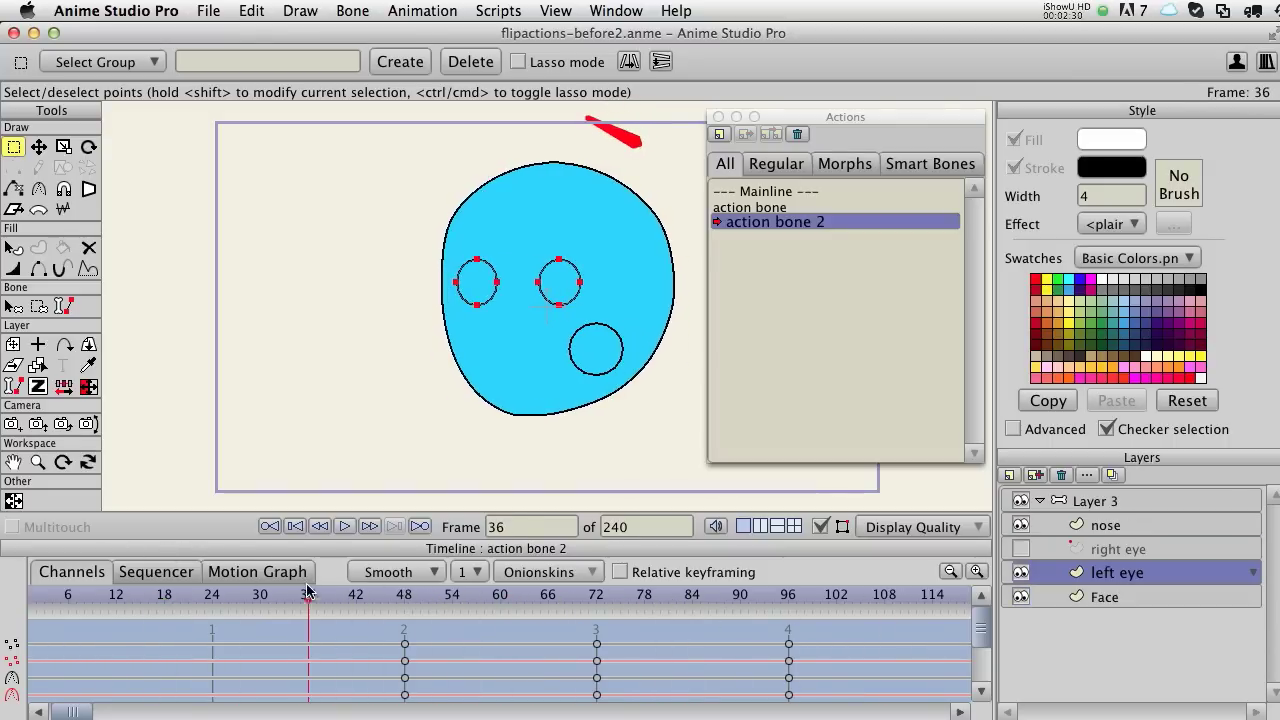
Flip the nose layer's symmetrical points horizontally on the keyframes at frames 48 and 72, each as a single frame
click(1100, 526)
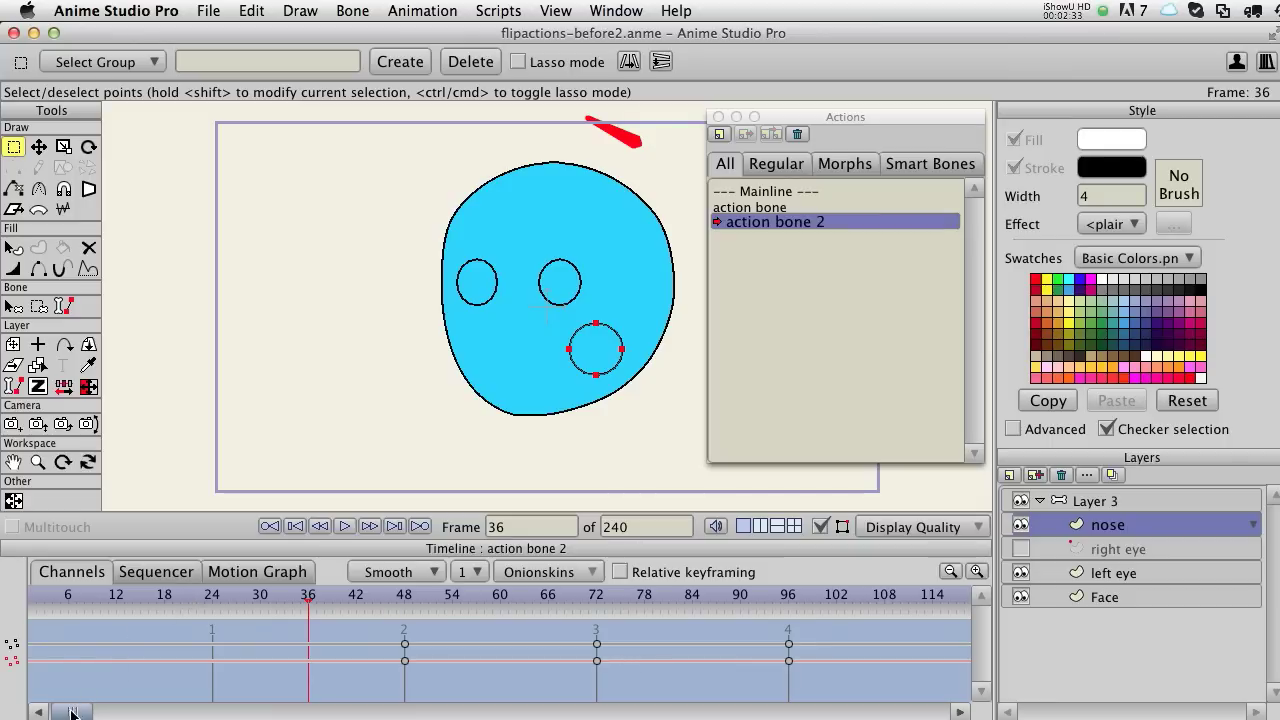
click(40, 712)
click(421, 597)
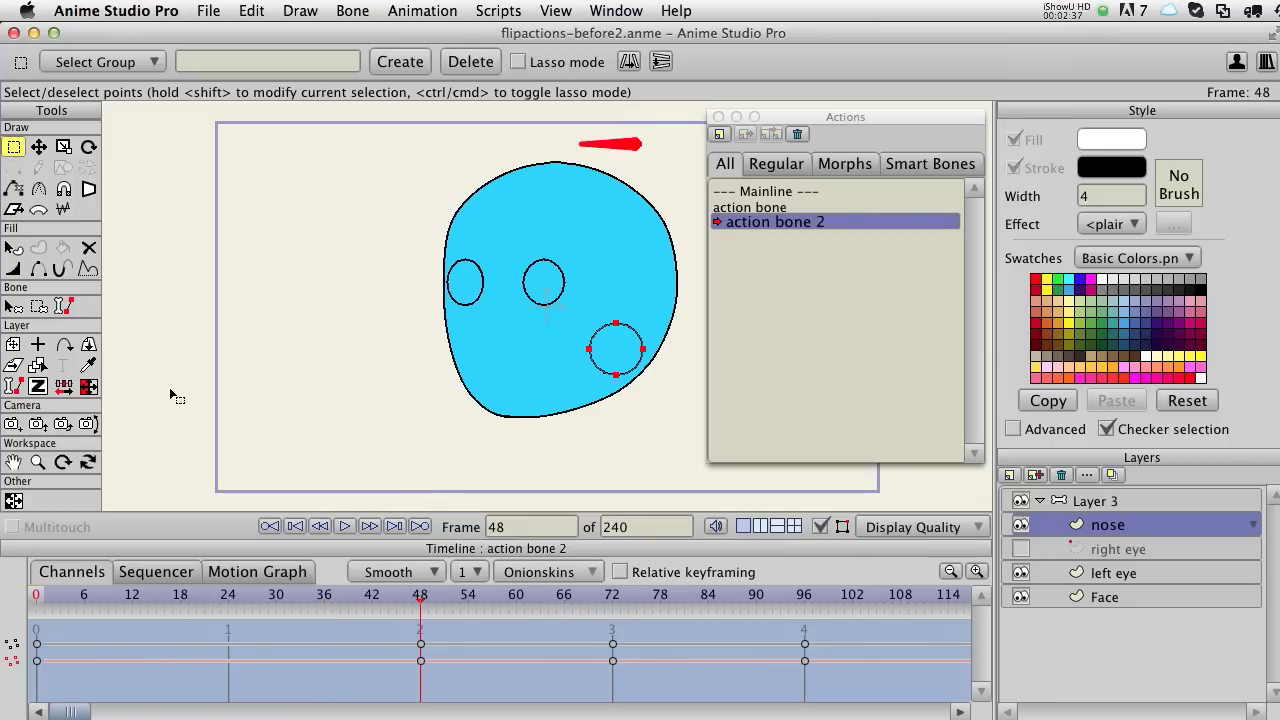
click(89, 387)
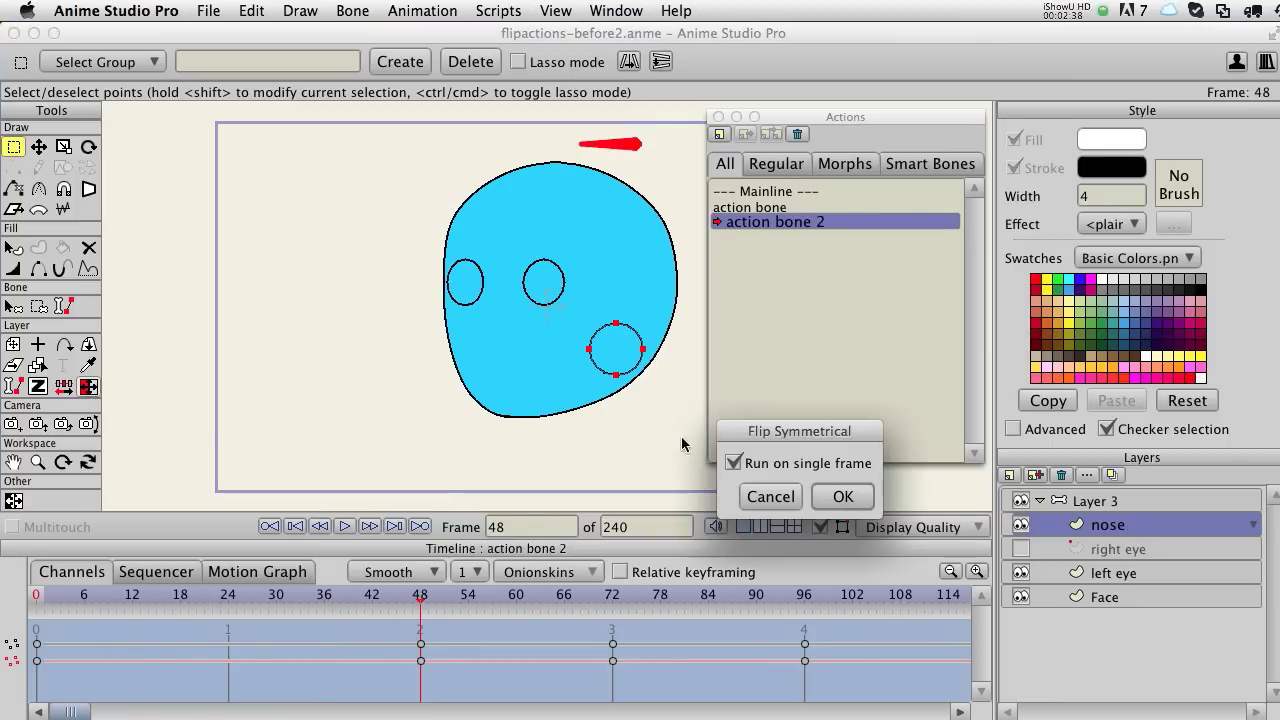
click(840, 497)
click(420, 528)
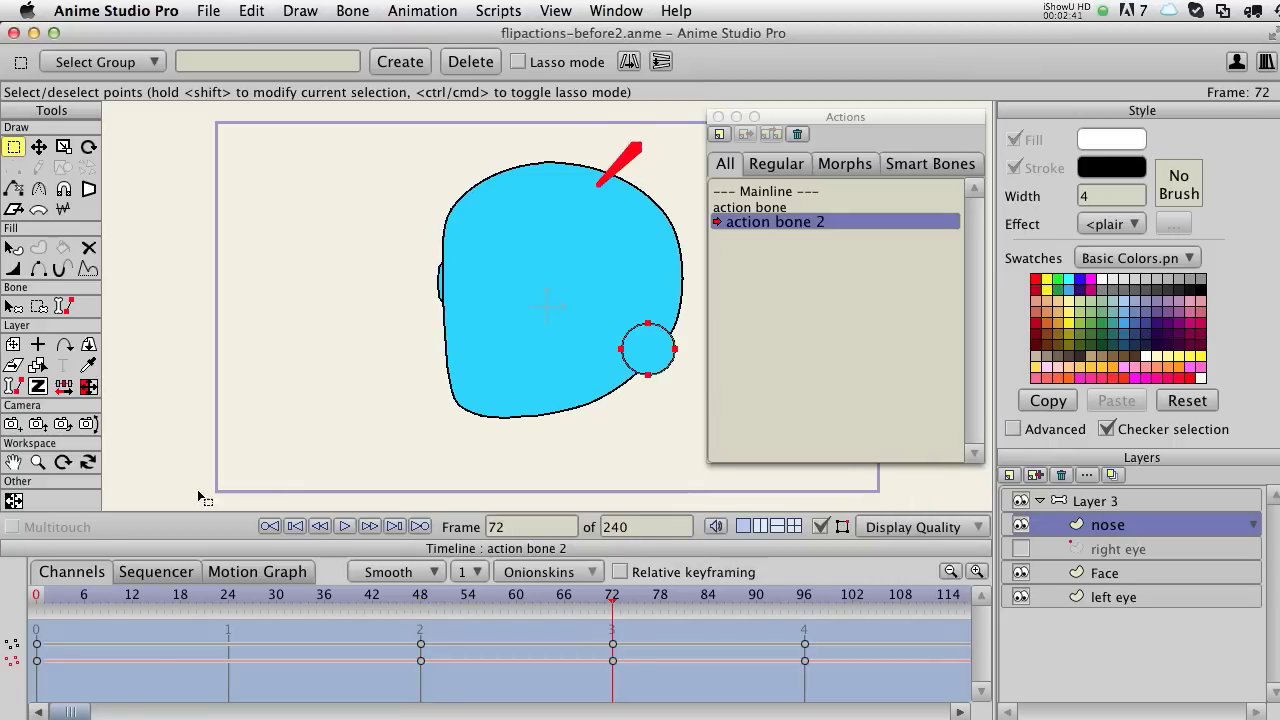
click(89, 387)
click(840, 497)
Flip the nose layer's symmetrical points horizontally on the keyframes at frames 96, 120 and 144, each as a single frame
click(420, 527)
click(89, 387)
click(840, 497)
click(420, 527)
click(89, 387)
click(840, 497)
click(420, 527)
click(89, 387)
click(840, 497)
Flip the nose layer's symmetrical points horizontally on the keyframes at frames 192 and 240, each as a single frame
click(420, 527)
click(89, 387)
click(842, 497)
click(89, 387)
click(840, 497)
click(420, 527)
click(89, 387)
click(840, 497)
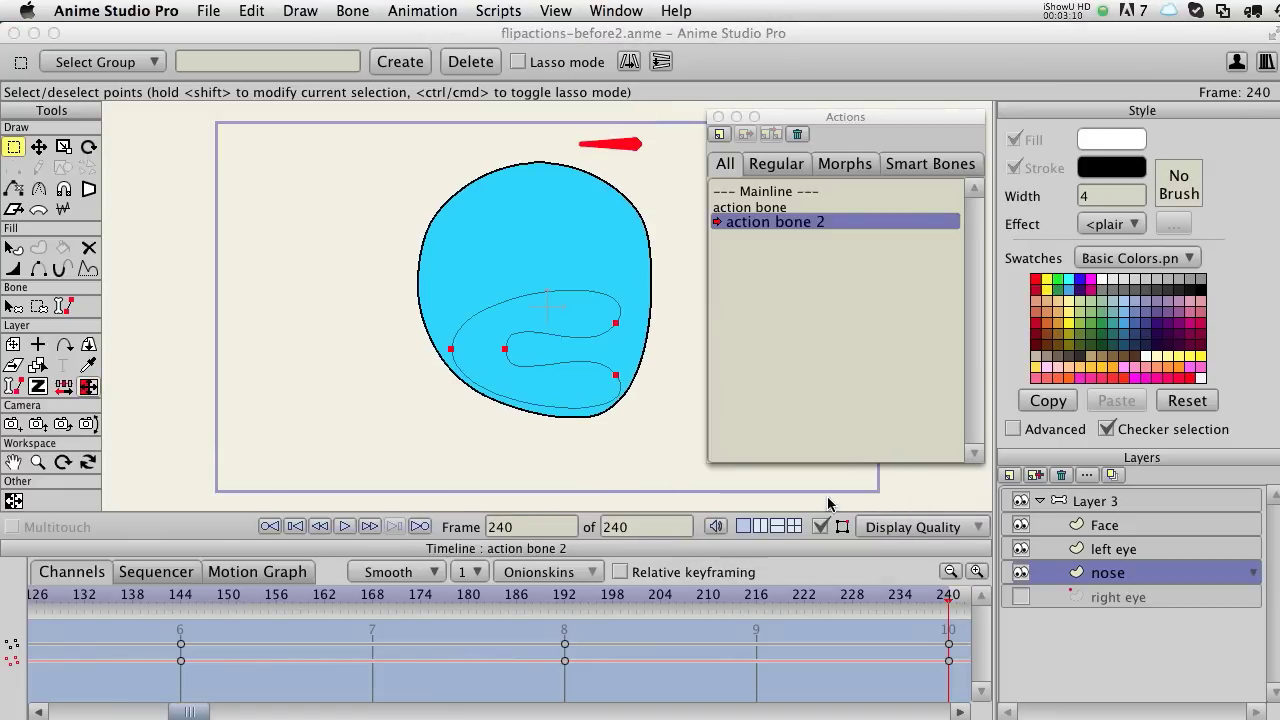
Flip the nose layer's symmetrical points horizontally on the three keyframes following frame 240, through frame 312, each as a single frame
click(420, 527)
click(89, 387)
click(840, 497)
click(420, 527)
click(89, 387)
click(840, 497)
click(420, 527)
click(89, 387)
click(840, 497)
Flip the nose layer's symmetrical points horizontally on the keyframes at frames 336 and 384, each as a single frame
click(420, 527)
click(89, 387)
click(840, 497)
click(420, 527)
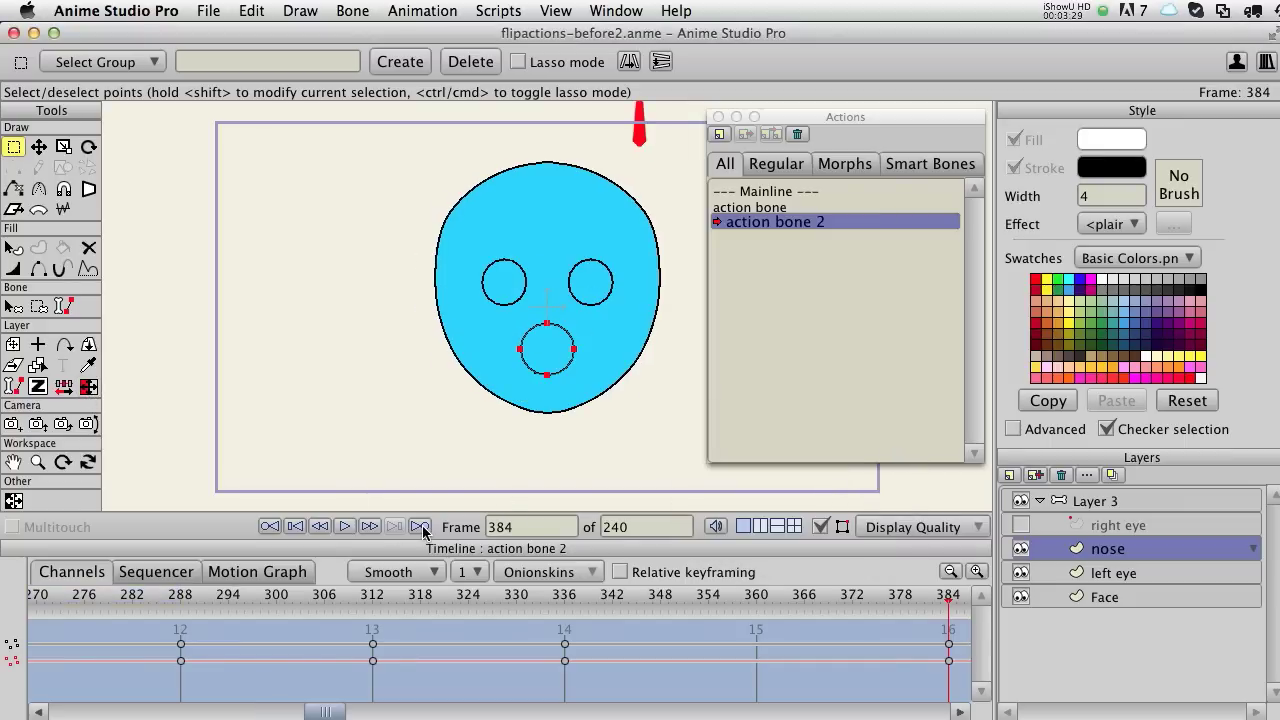
click(89, 387)
click(840, 496)
Return to frame 0 of the Mainline and make the right eye layer visible
drag(917, 598, 2, 565)
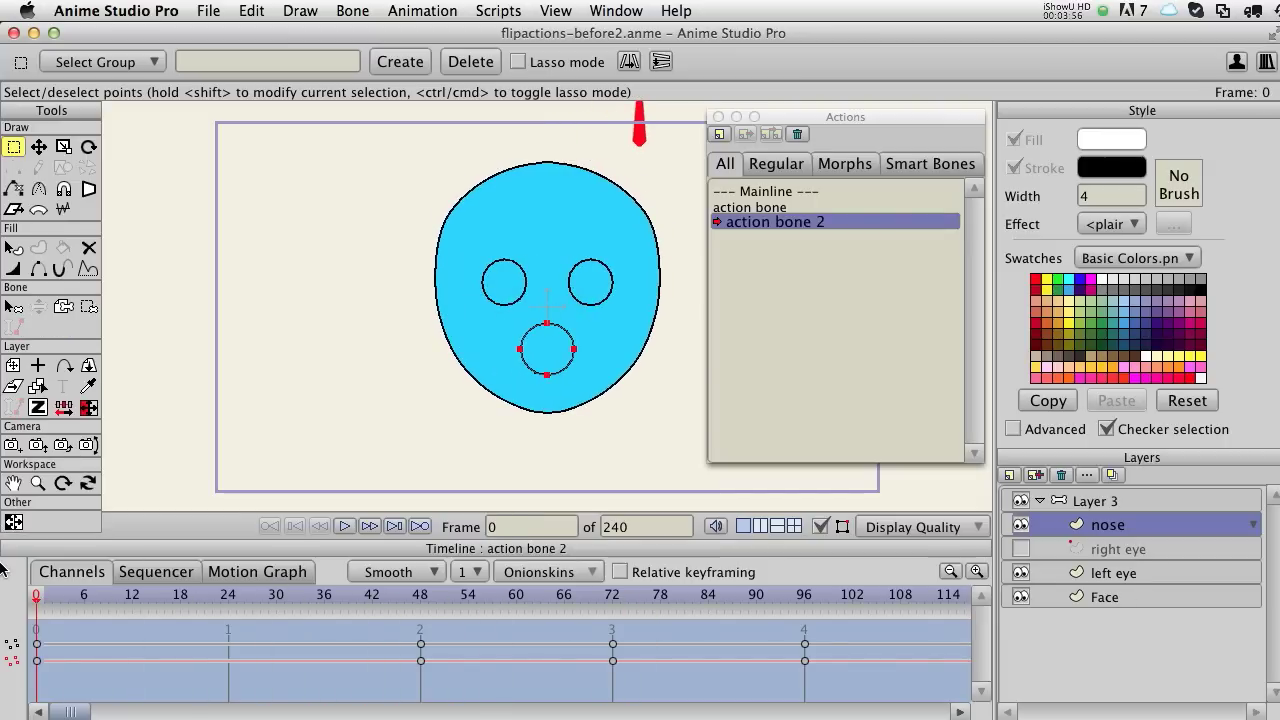
click(778, 191)
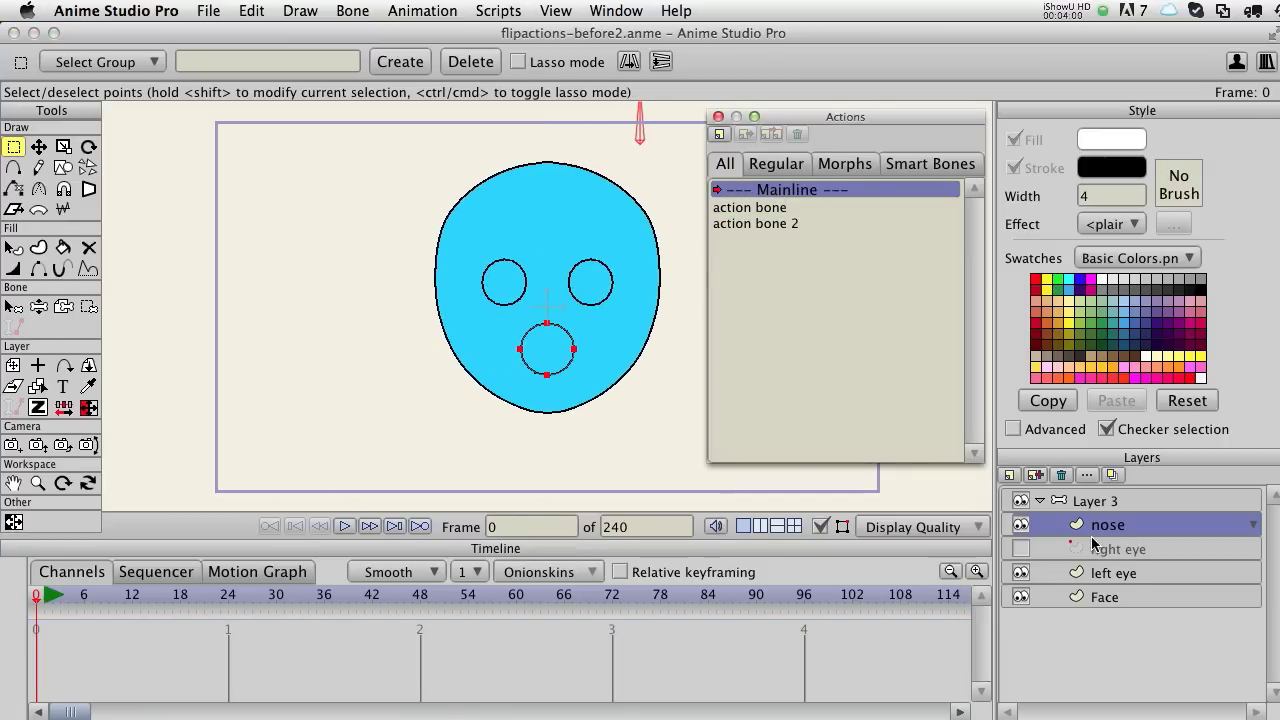
click(1120, 574)
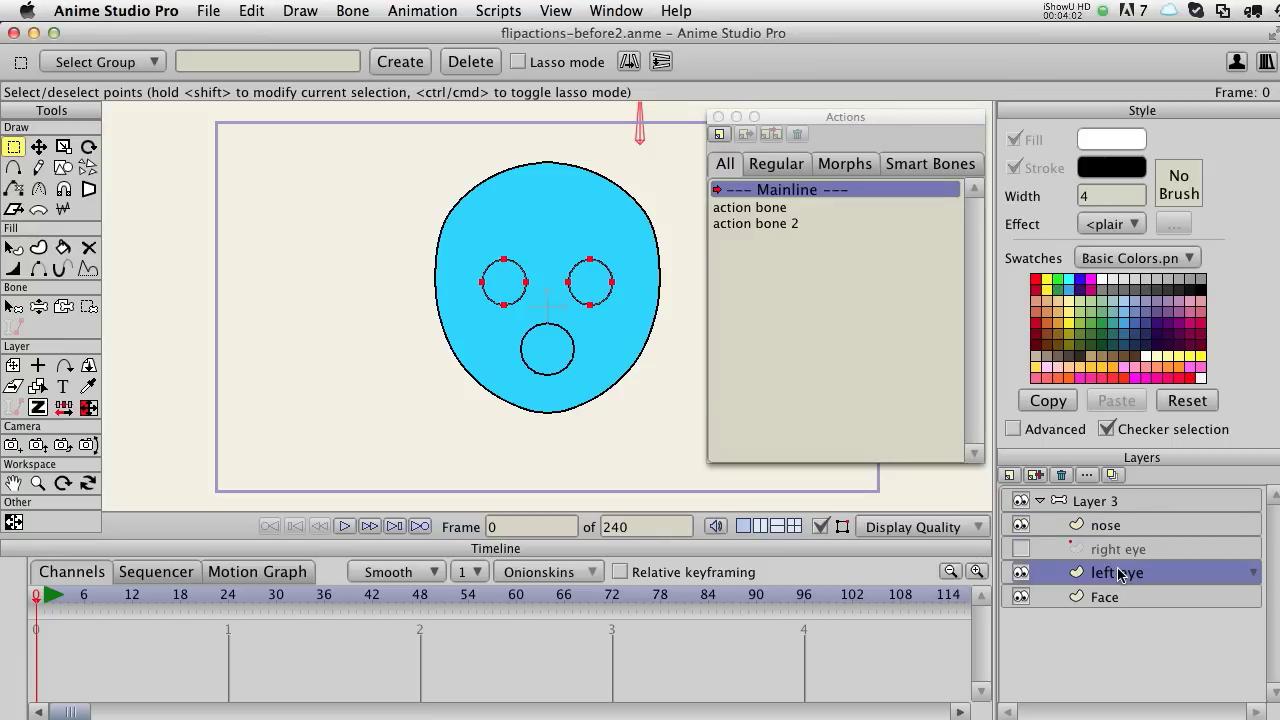
click(1021, 550)
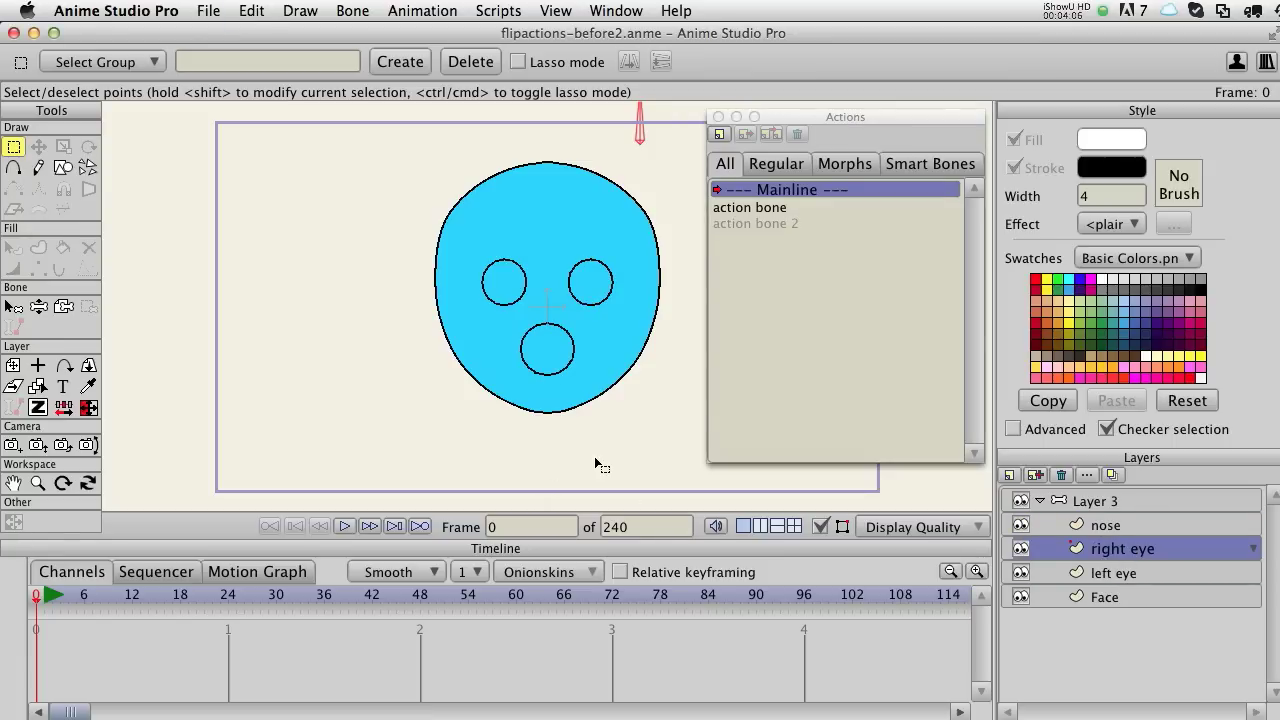
Delete the left circle's points from the right eye layer and the right circle's points from the left eye layer
key(t)
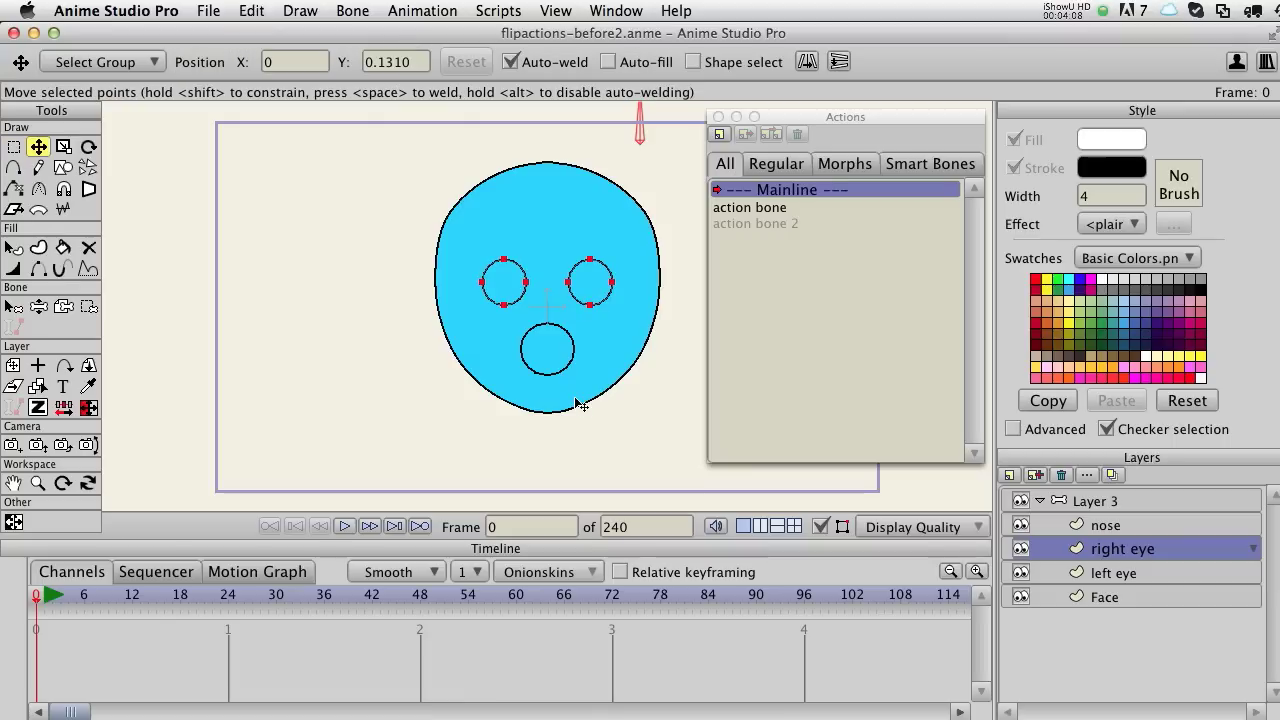
key(g)
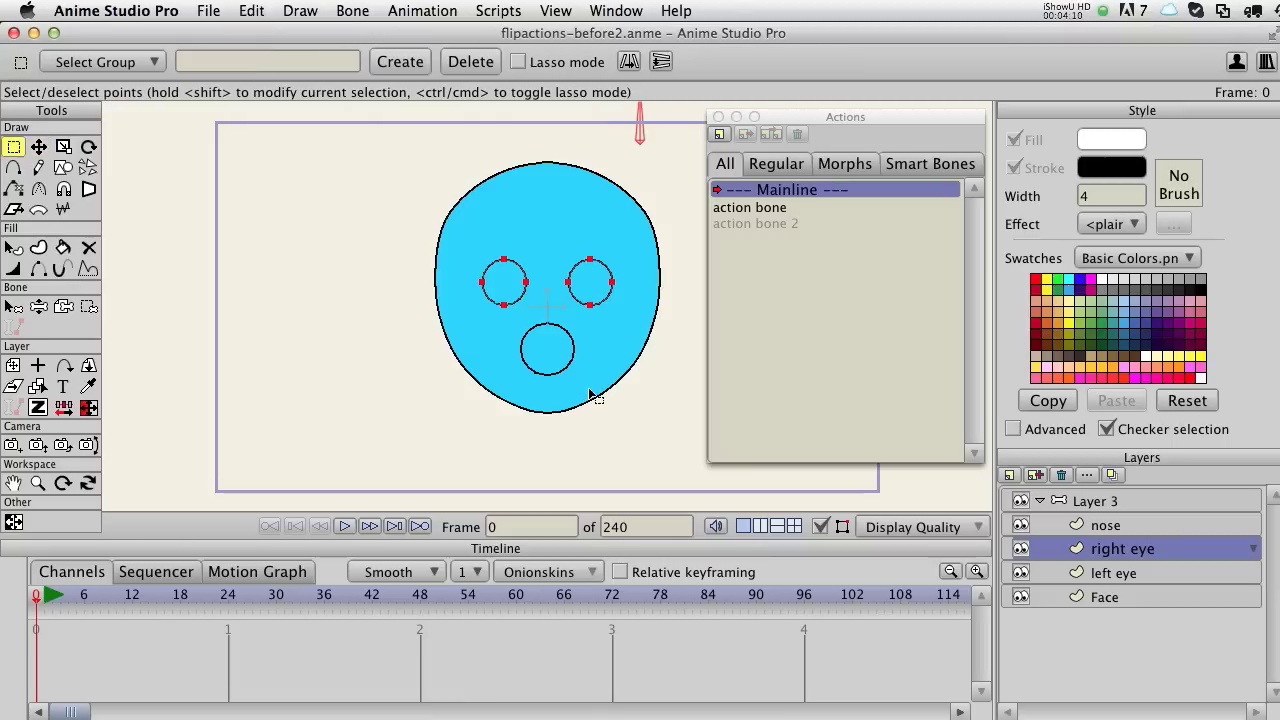
drag(548, 241, 455, 325)
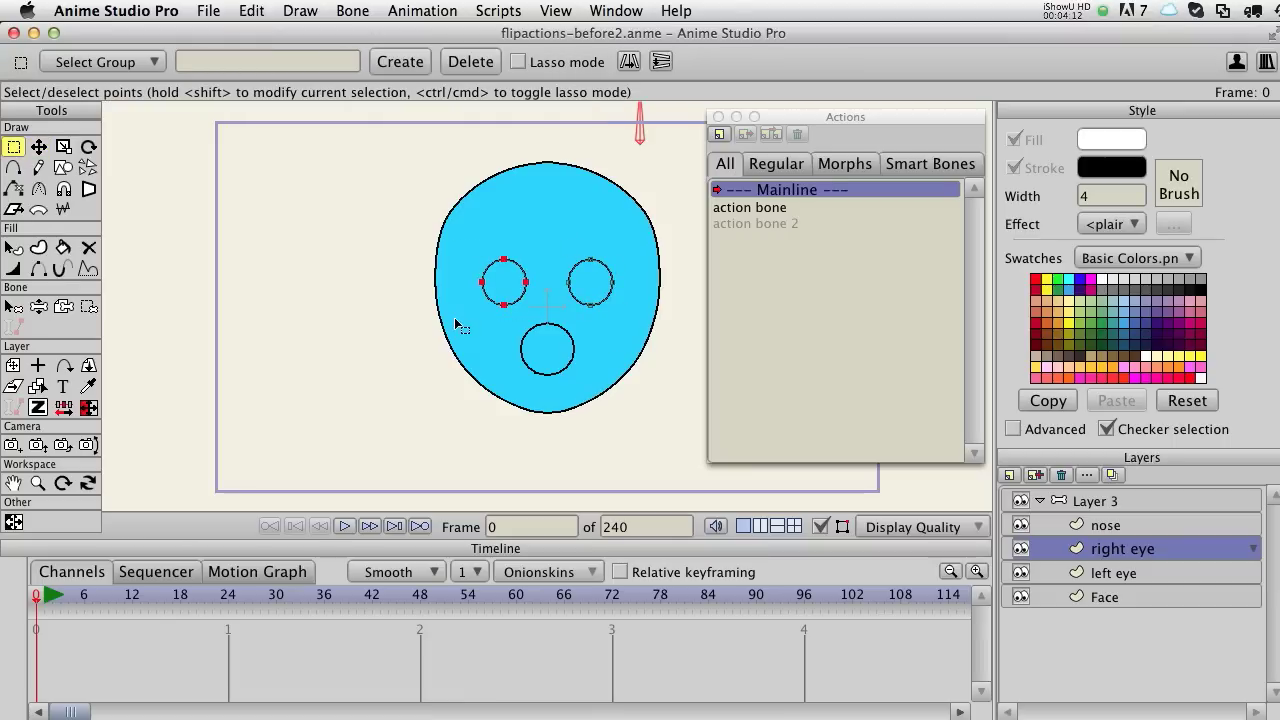
click(1122, 572)
drag(556, 243, 680, 352)
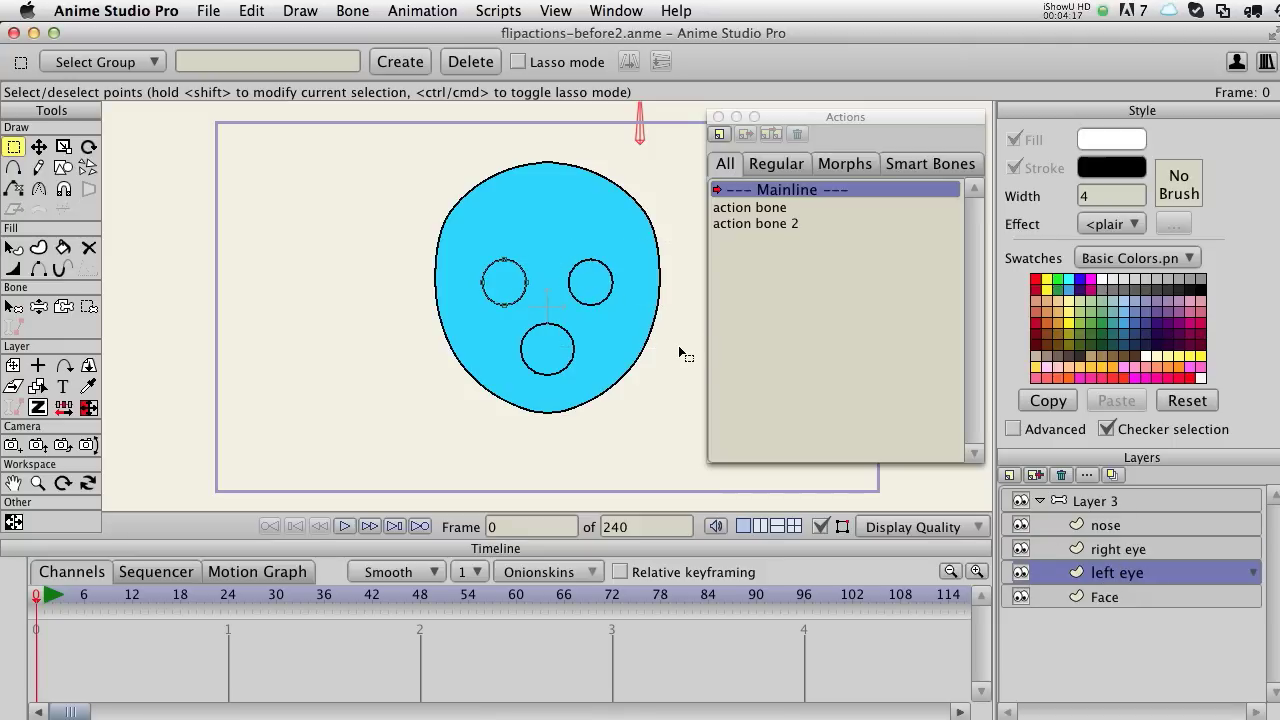
Scrub through action bone 2 and action bone from their first frames to check both head turns
click(760, 222)
drag(58, 620, 564, 600)
double_click(748, 208)
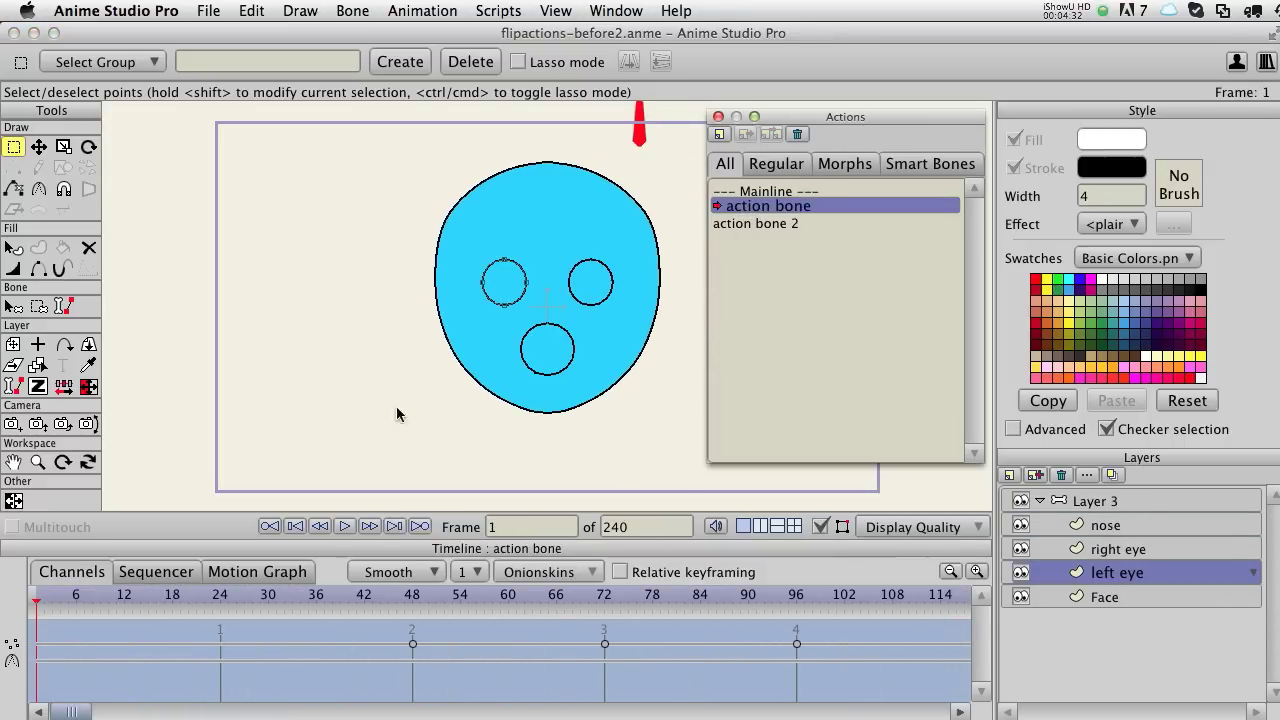
click(45, 598)
drag(45, 598, 2, 572)
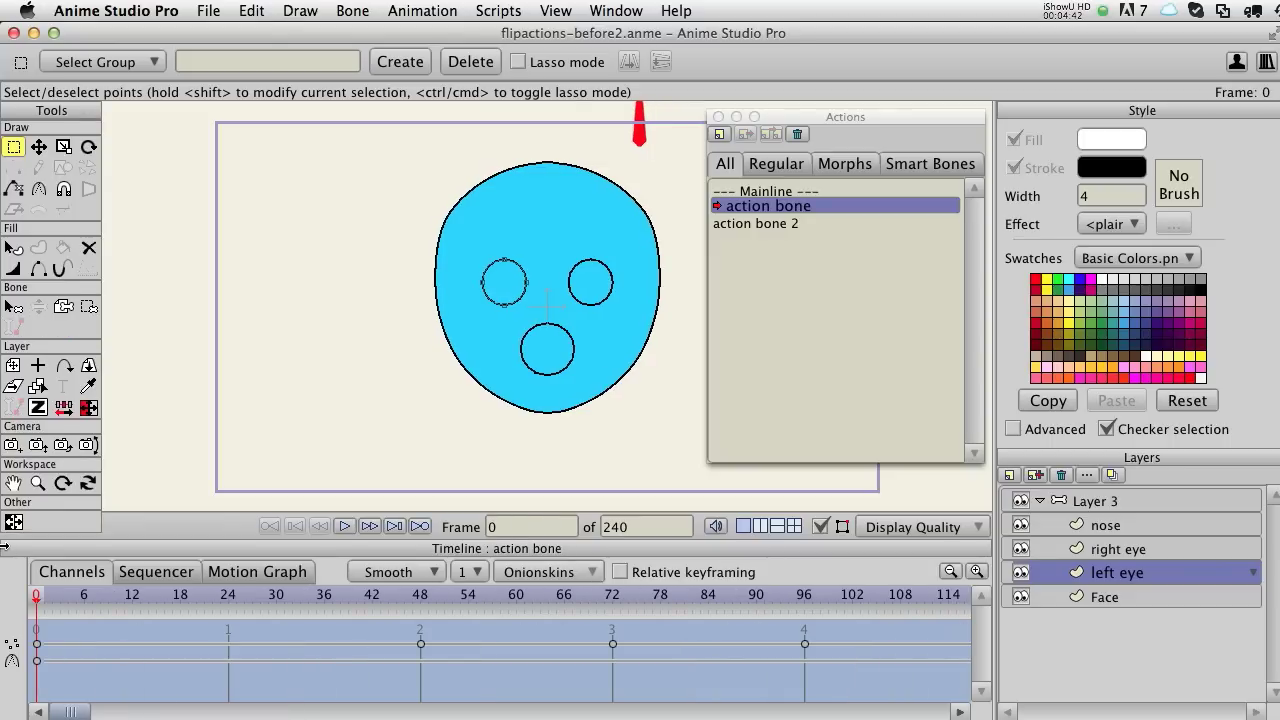
In the Mainline, rotate Layer 3's smart bone back and forth at frame 72 to test the head turn in both directions
click(762, 191)
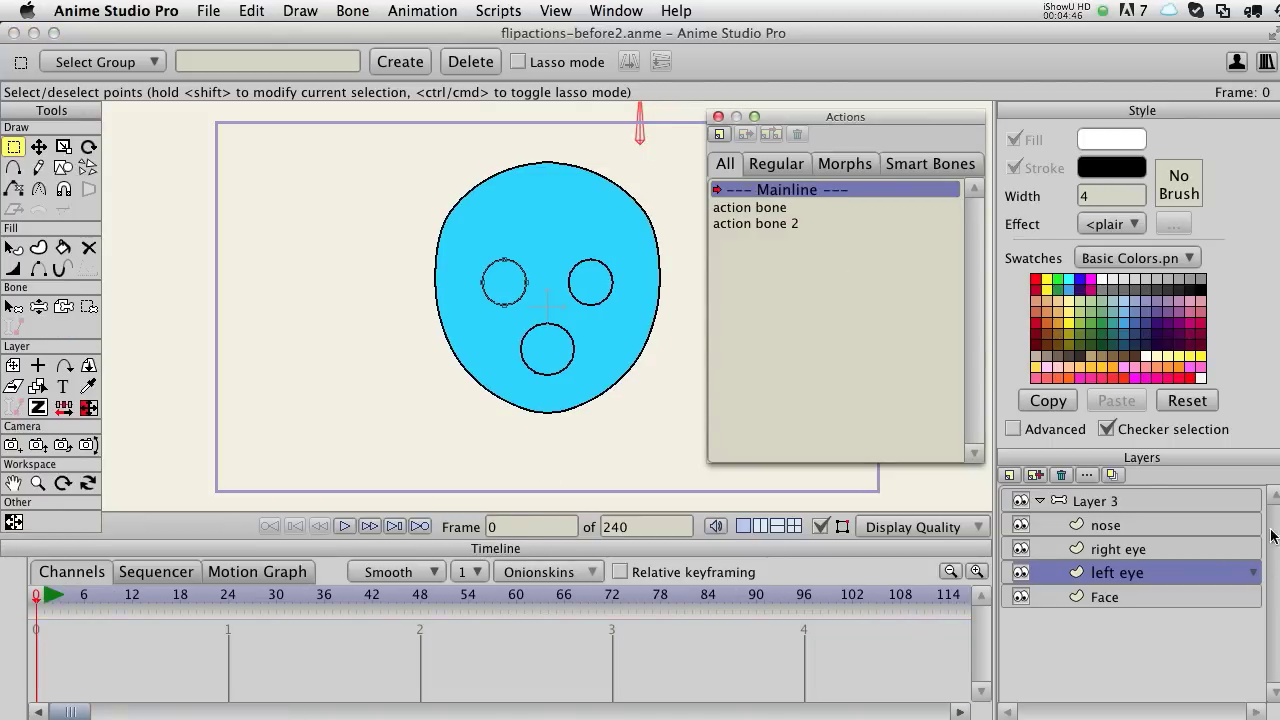
click(1108, 503)
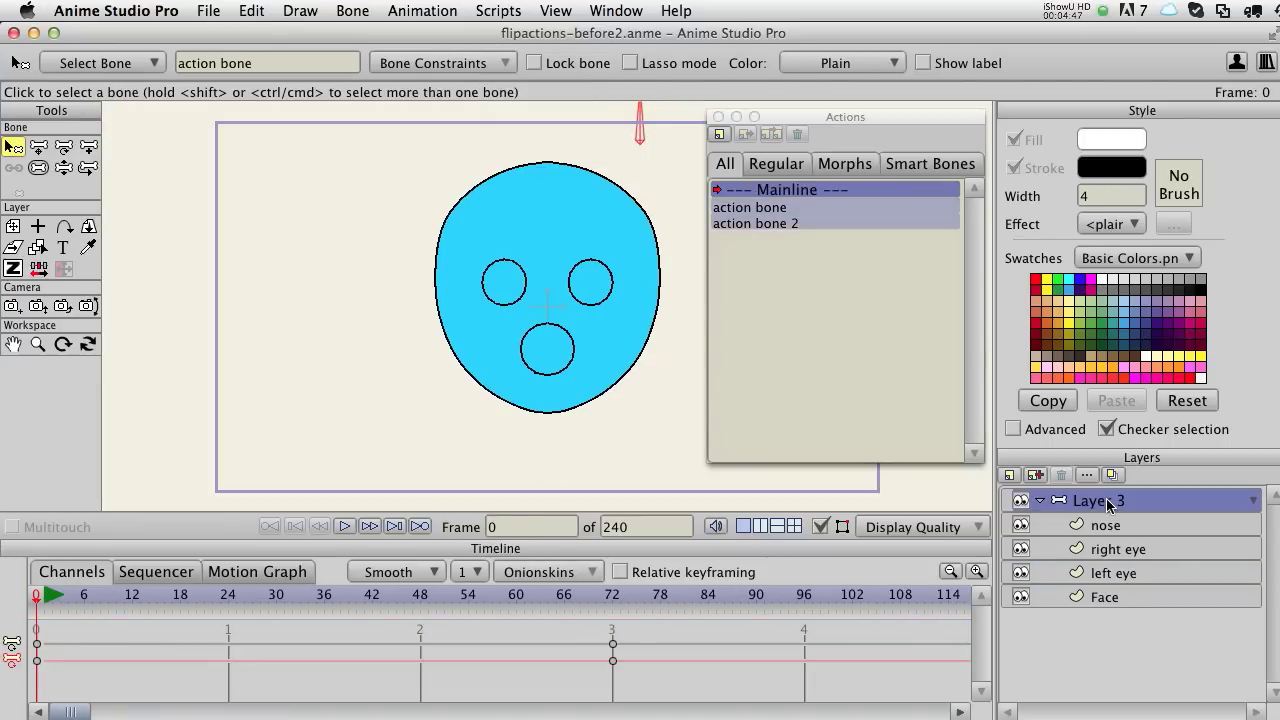
click(612, 598)
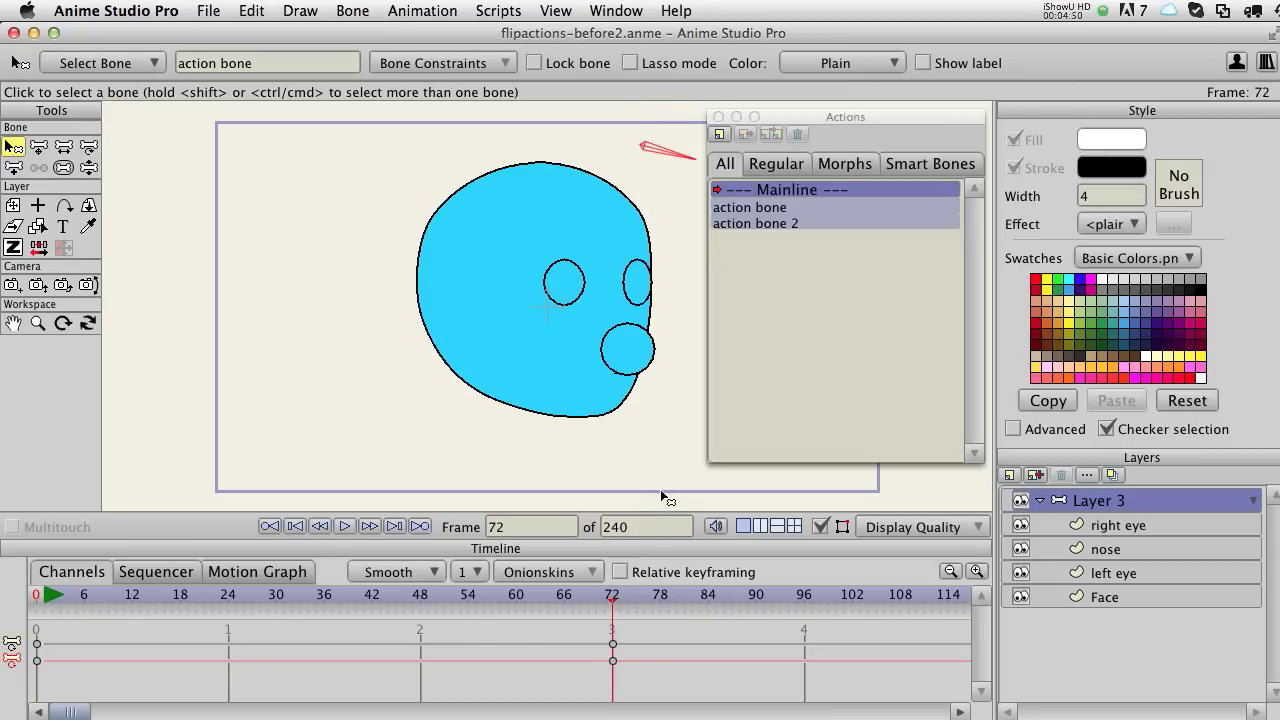
key(r)
drag(668, 163, 617, 143)
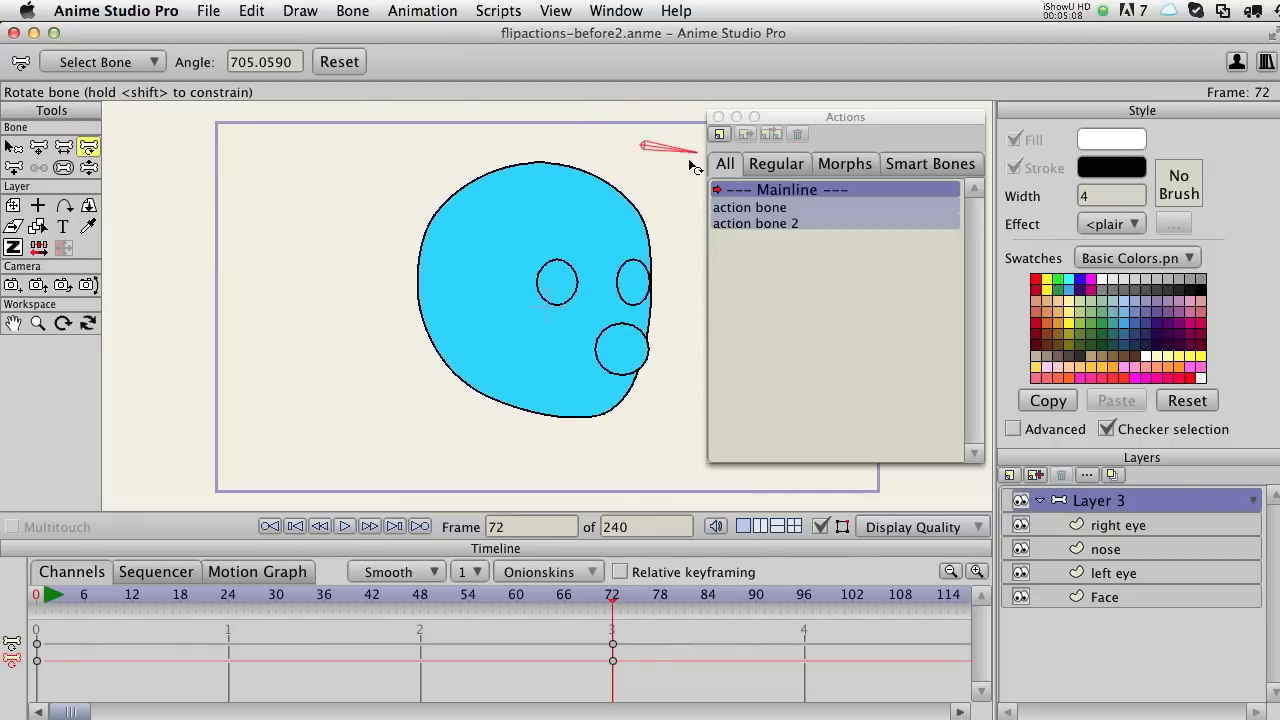
drag(640, 120, 642, 198)
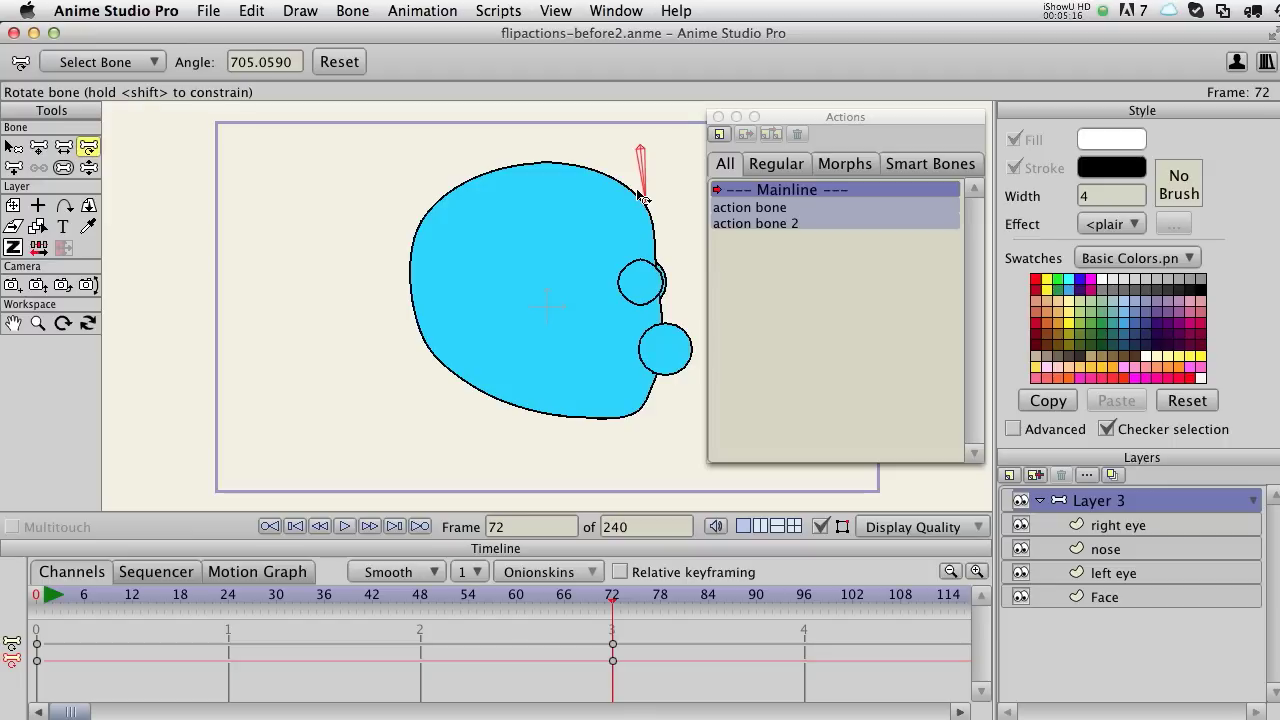
drag(643, 199, 667, 172)
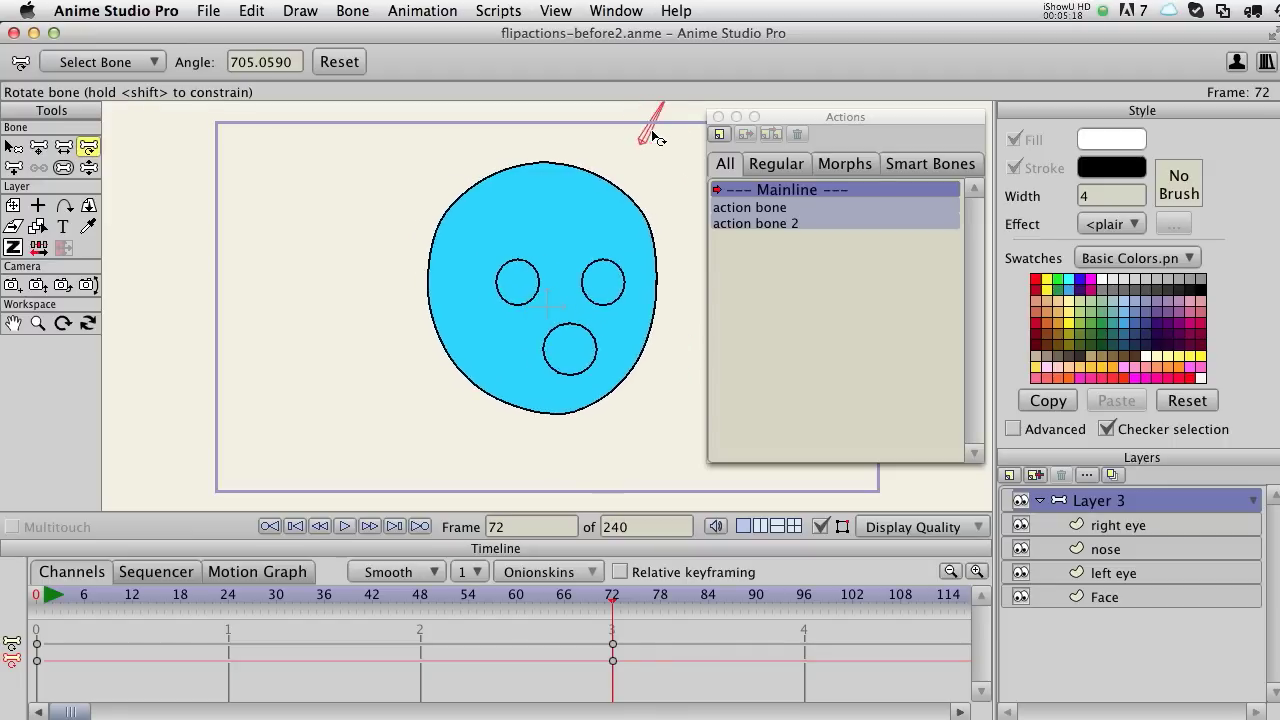
drag(627, 182, 652, 174)
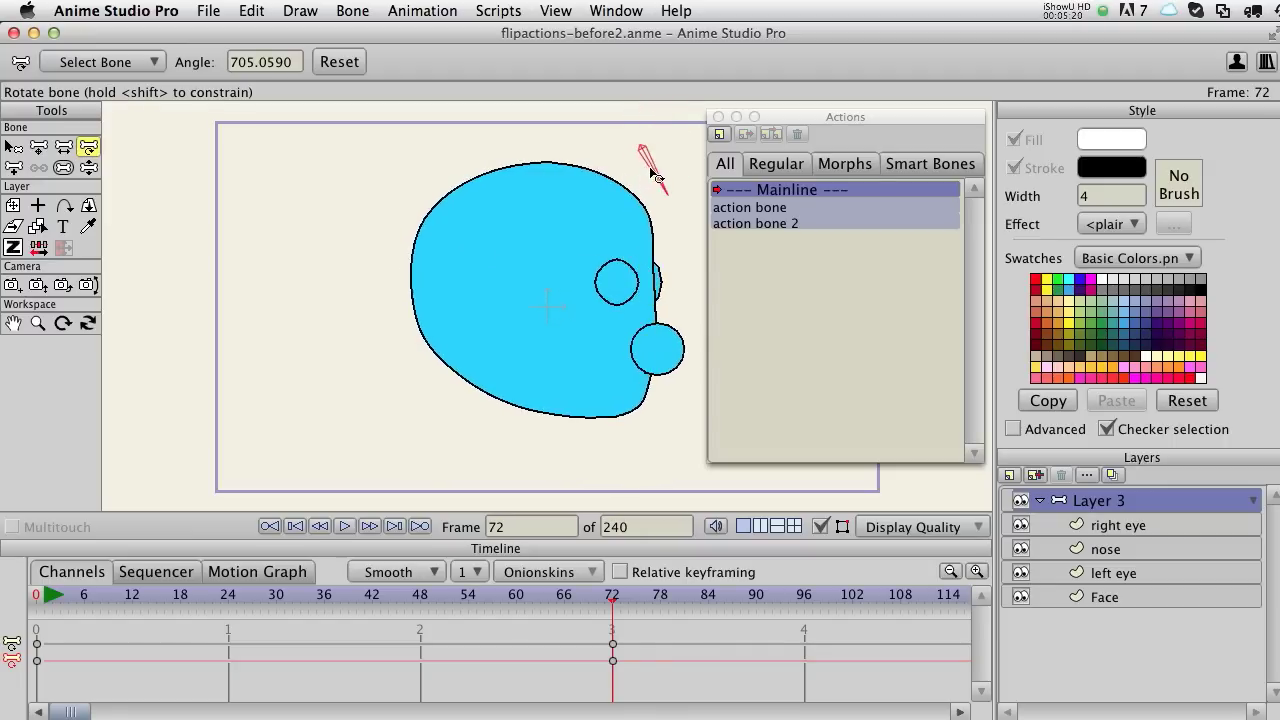
drag(620, 128, 608, 180)
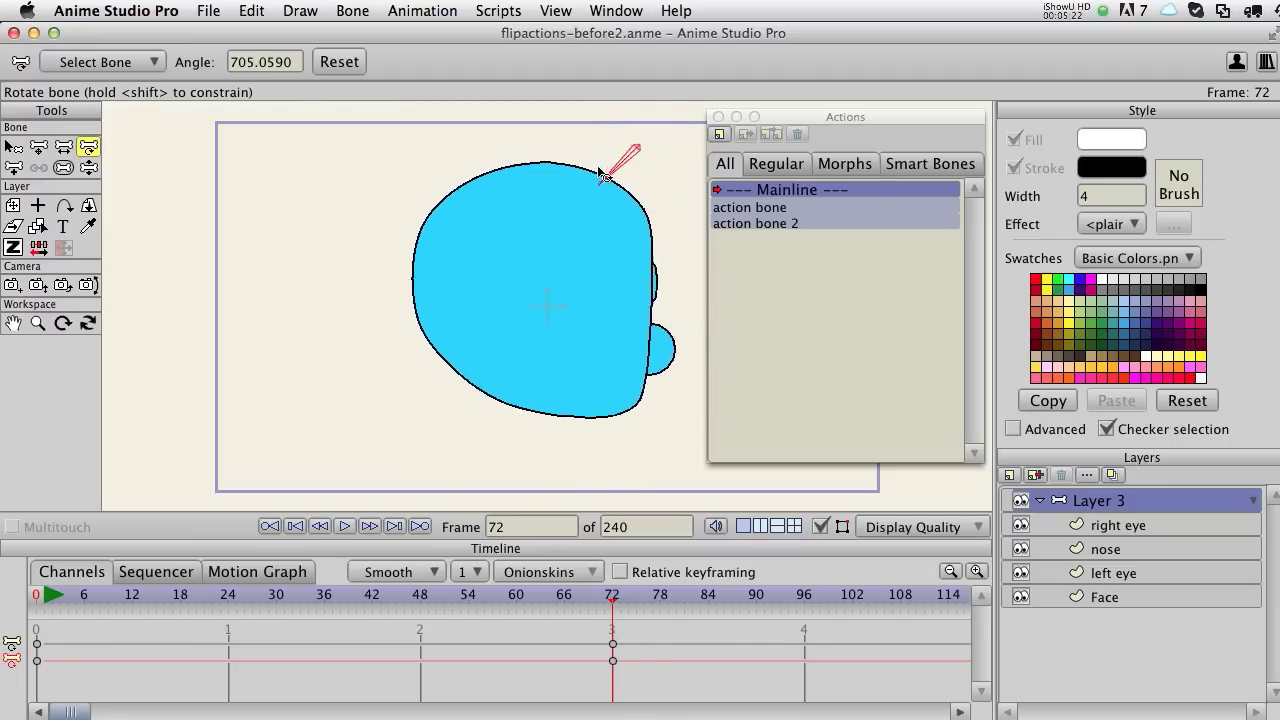
drag(583, 129, 610, 166)
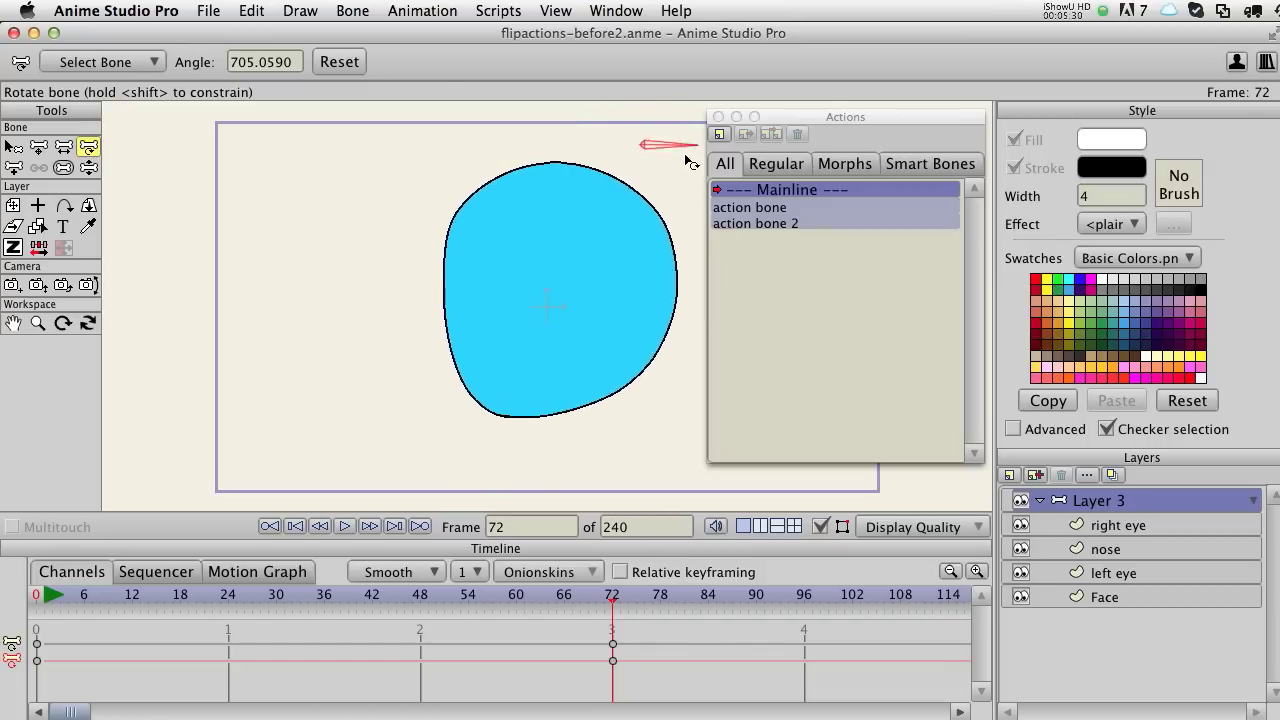
drag(604, 148, 671, 168)
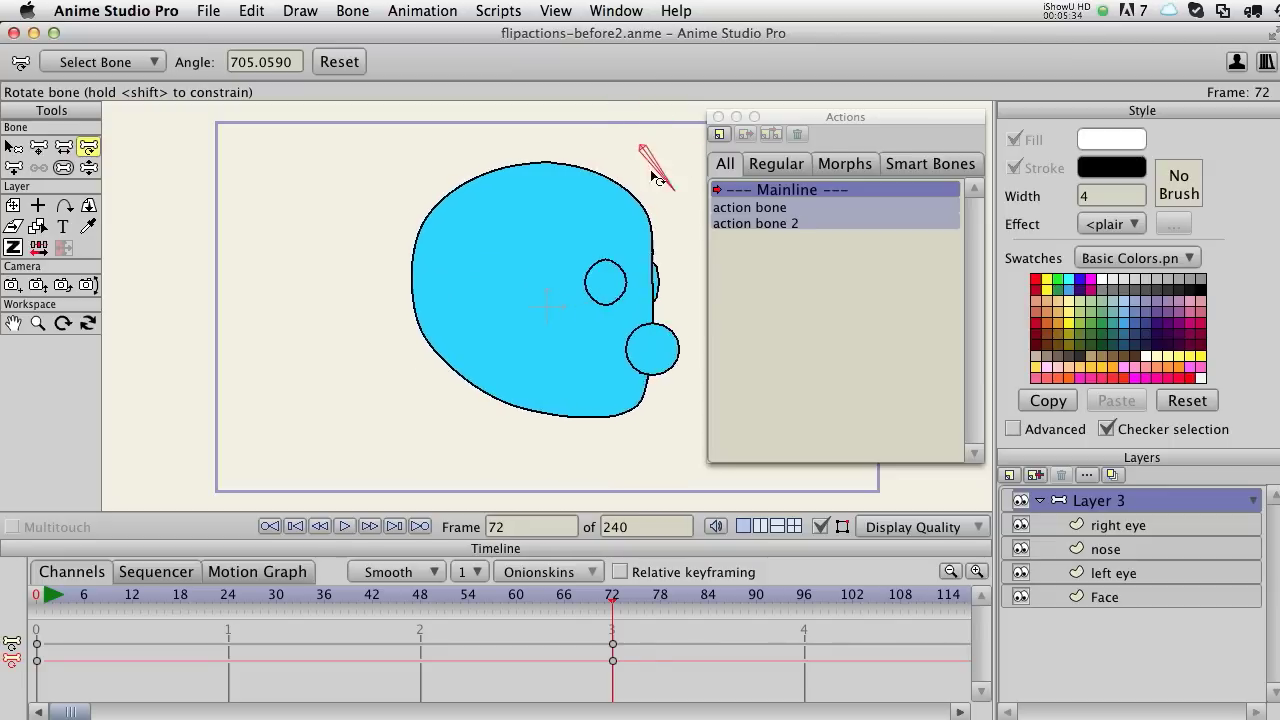
drag(659, 150, 635, 141)
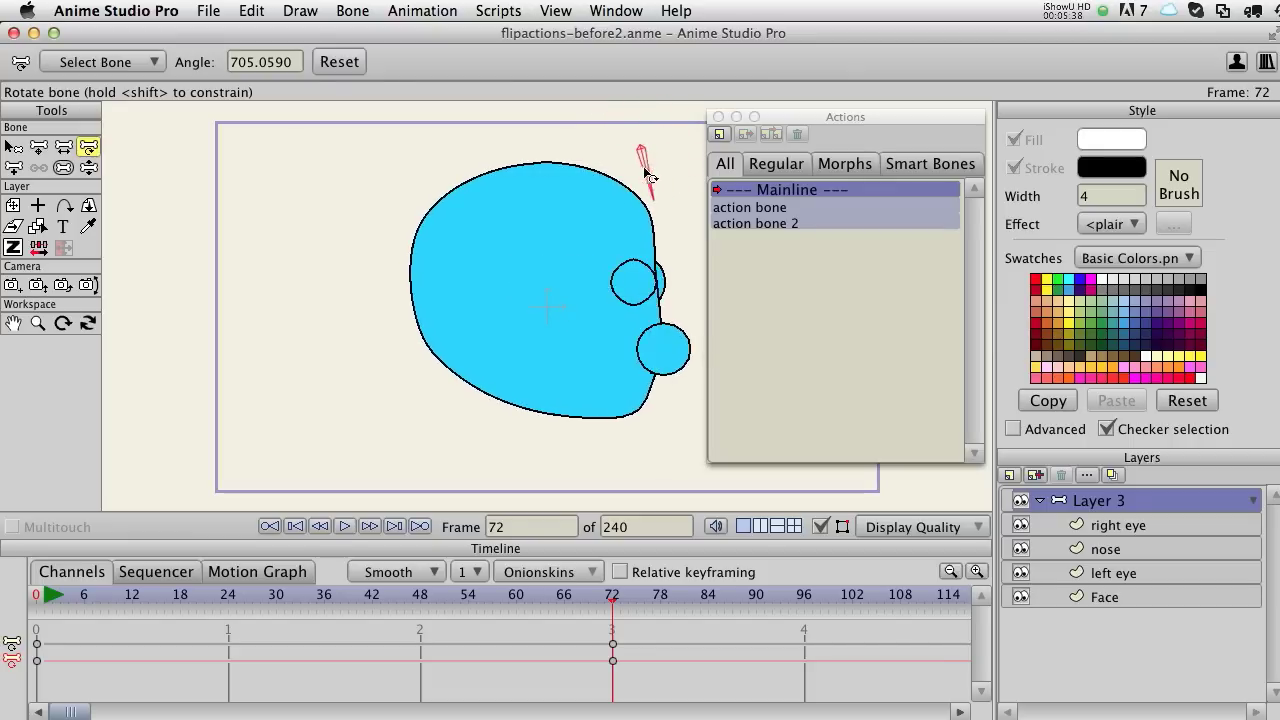
drag(623, 143, 660, 198)
mouse_move(603, 122)
mouse_down()
mouse_move(690, 158)
mouse_move(645, 100)
mouse_move(680, 125)
mouse_move(577, 83)
mouse_move(690, 86)
mouse_move(665, 168)
mouse_move(570, 114)
mouse_move(710, 124)
mouse_move(566, 122)
mouse_move(722, 148)
mouse_move(586, 122)
mouse_up()
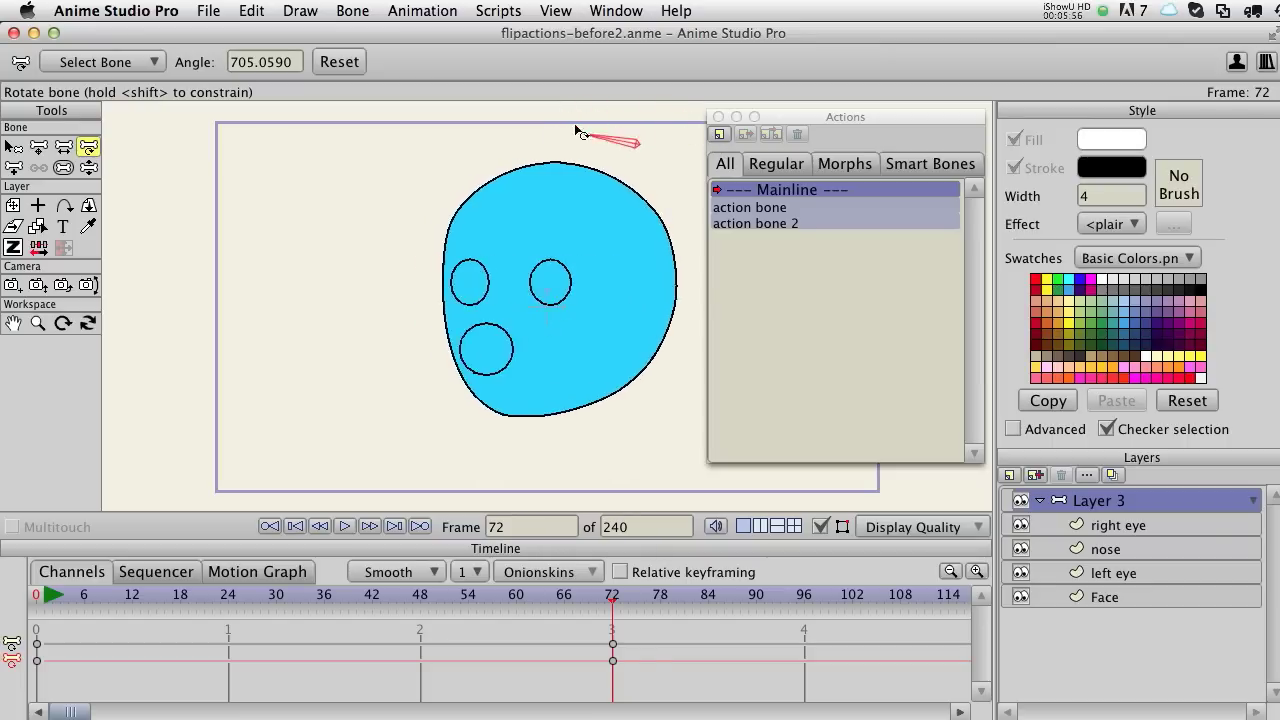
drag(589, 212, 576, 165)
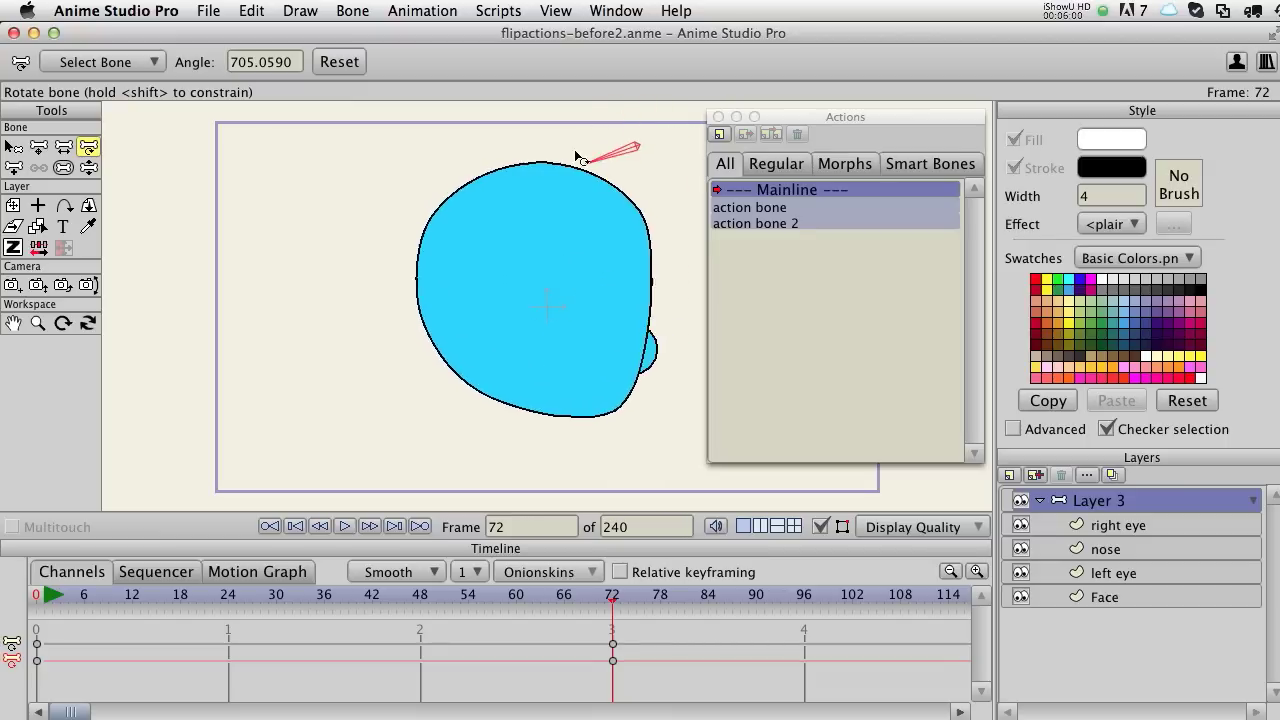
drag(640, 118, 696, 122)
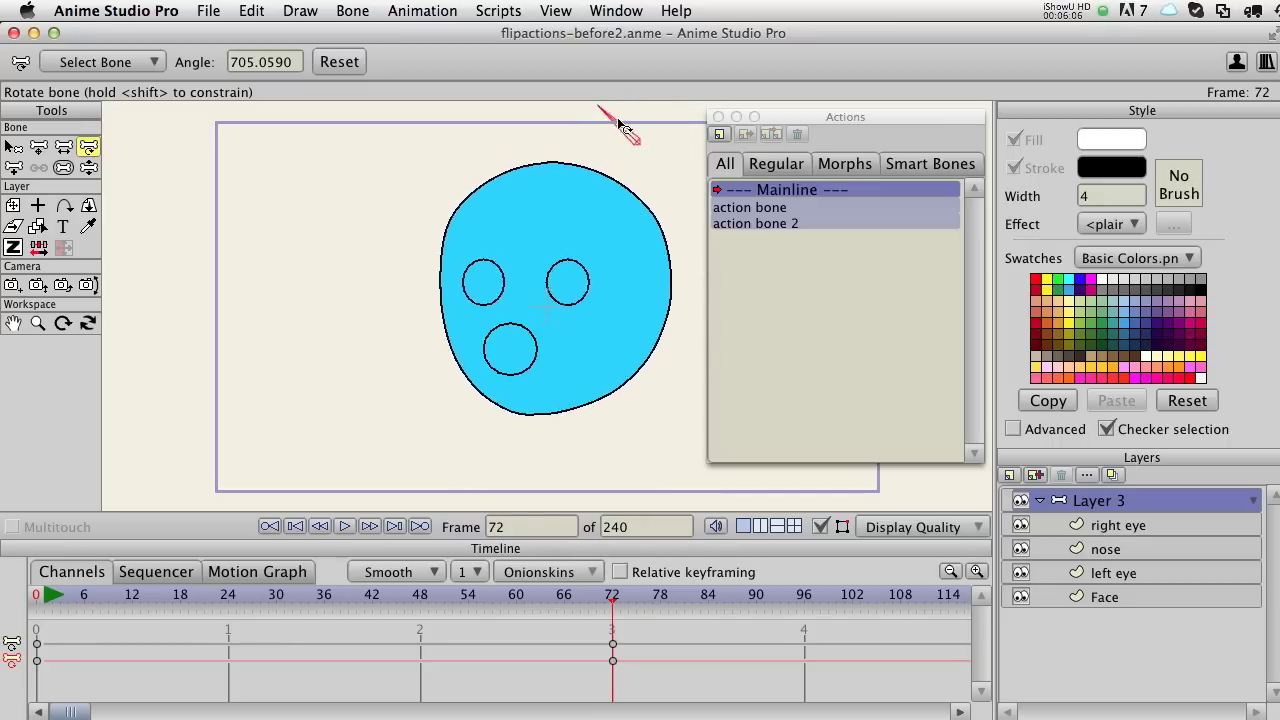
mouse_move(620, 127)
mouse_down()
mouse_move(642, 145)
mouse_move(633, 112)
mouse_up()
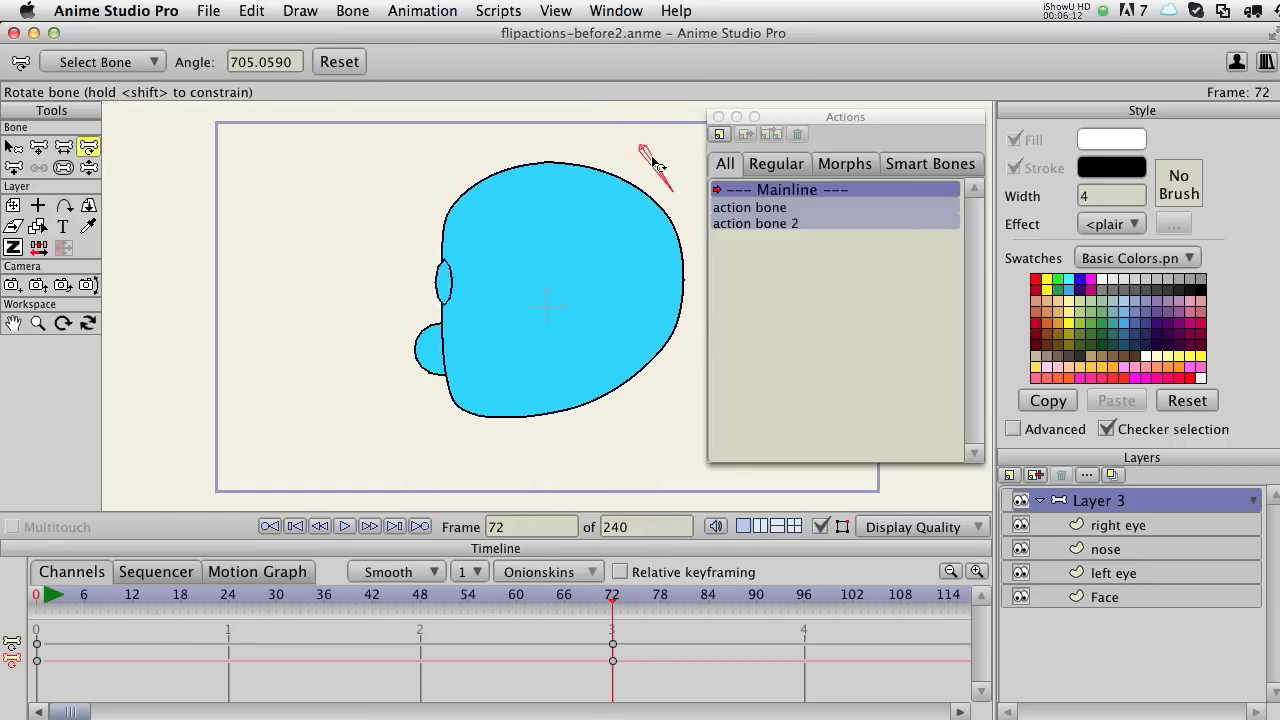
drag(634, 170, 607, 125)
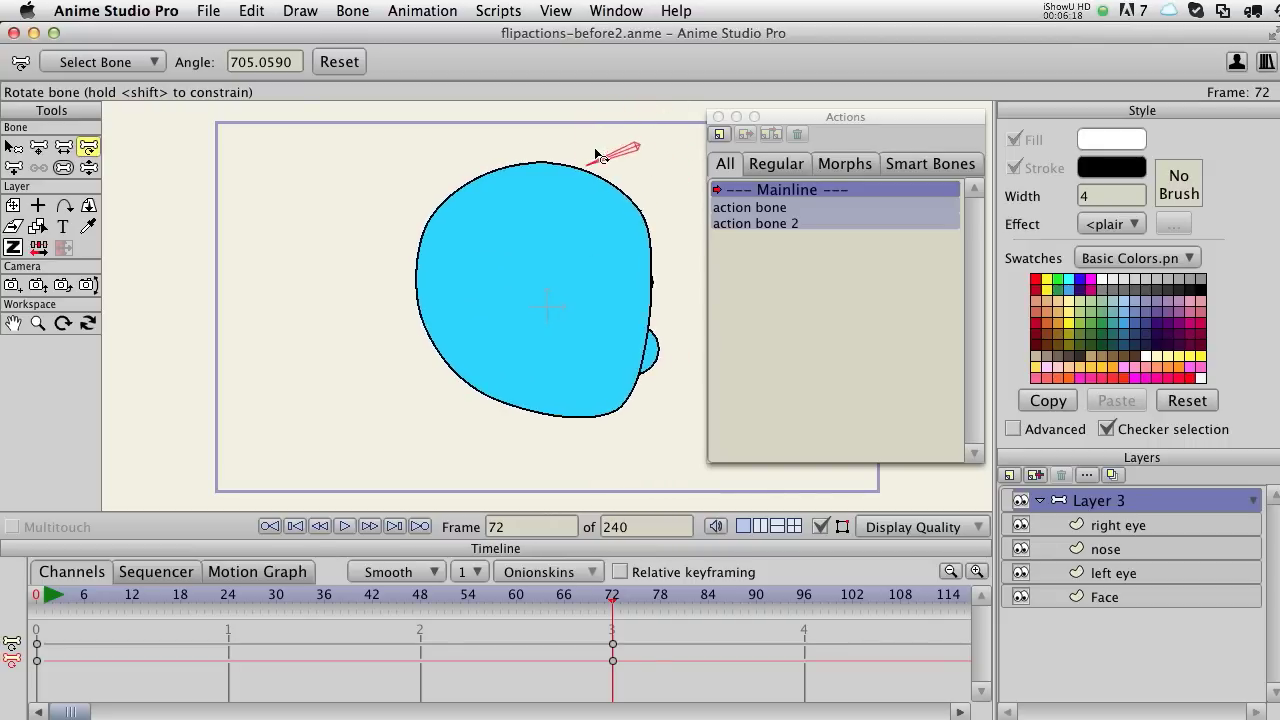
drag(603, 174, 646, 124)
drag(610, 176, 669, 163)
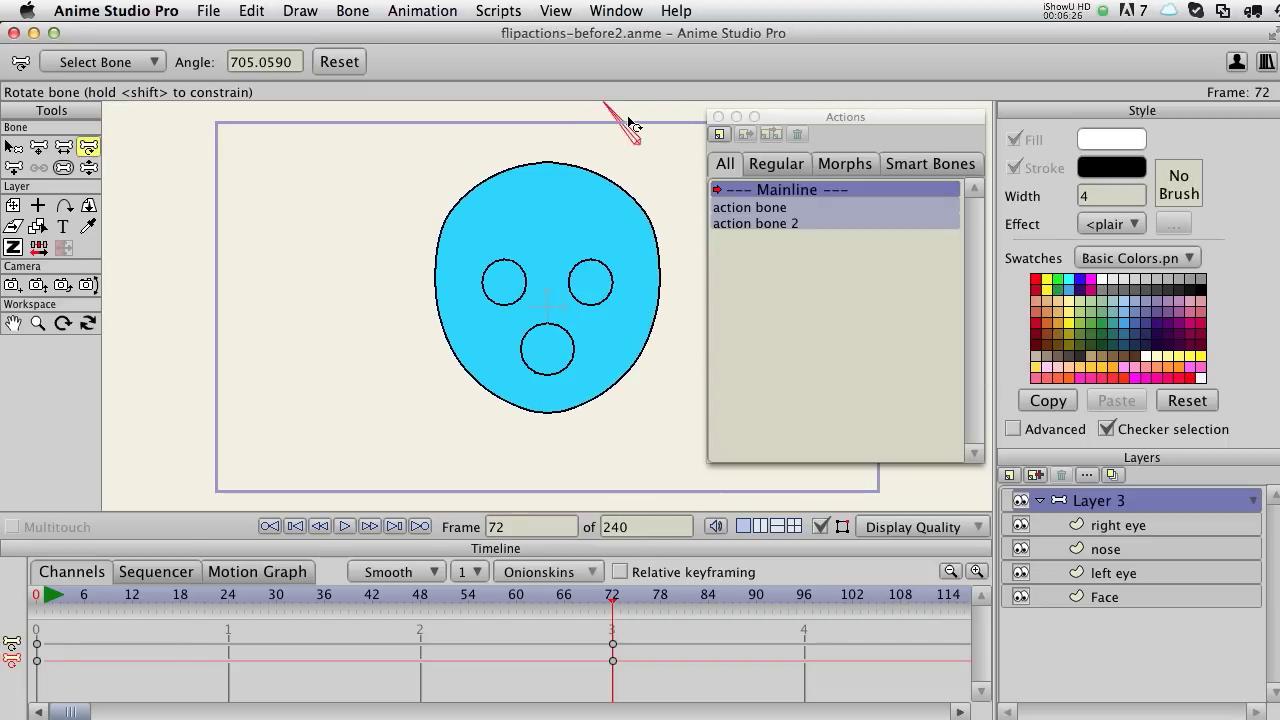
drag(611, 160, 648, 177)
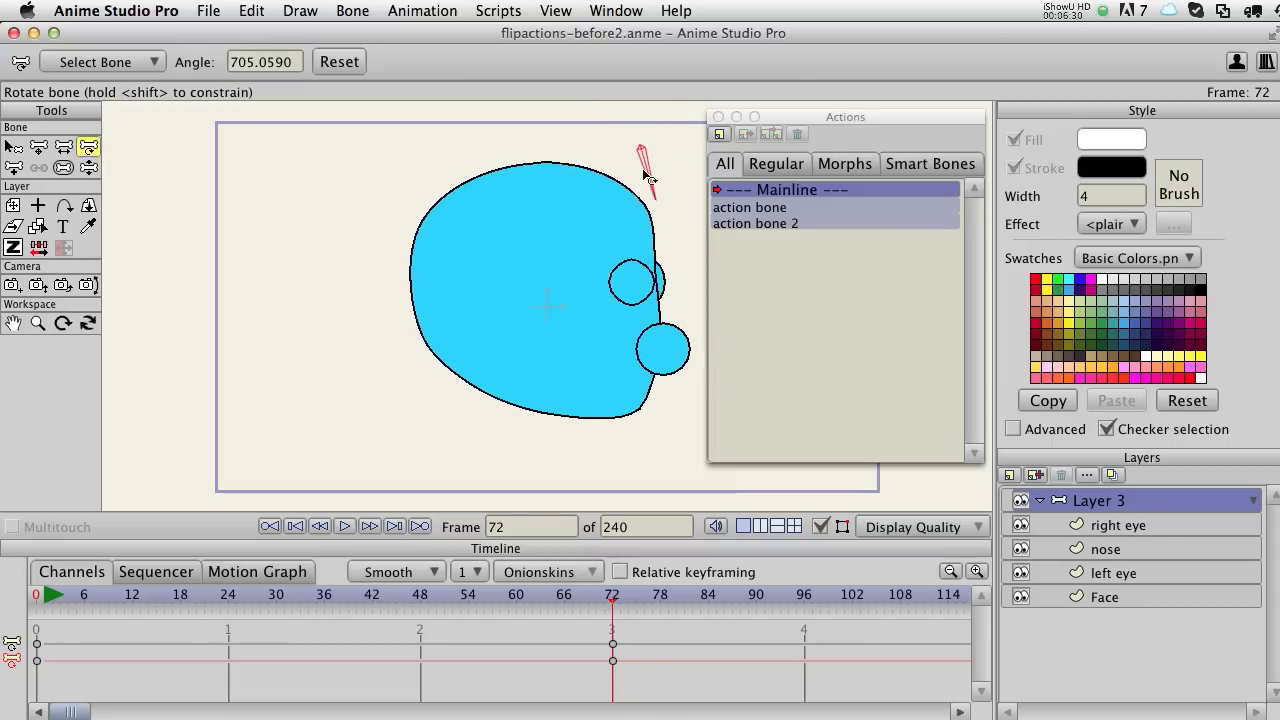
drag(661, 142, 653, 133)
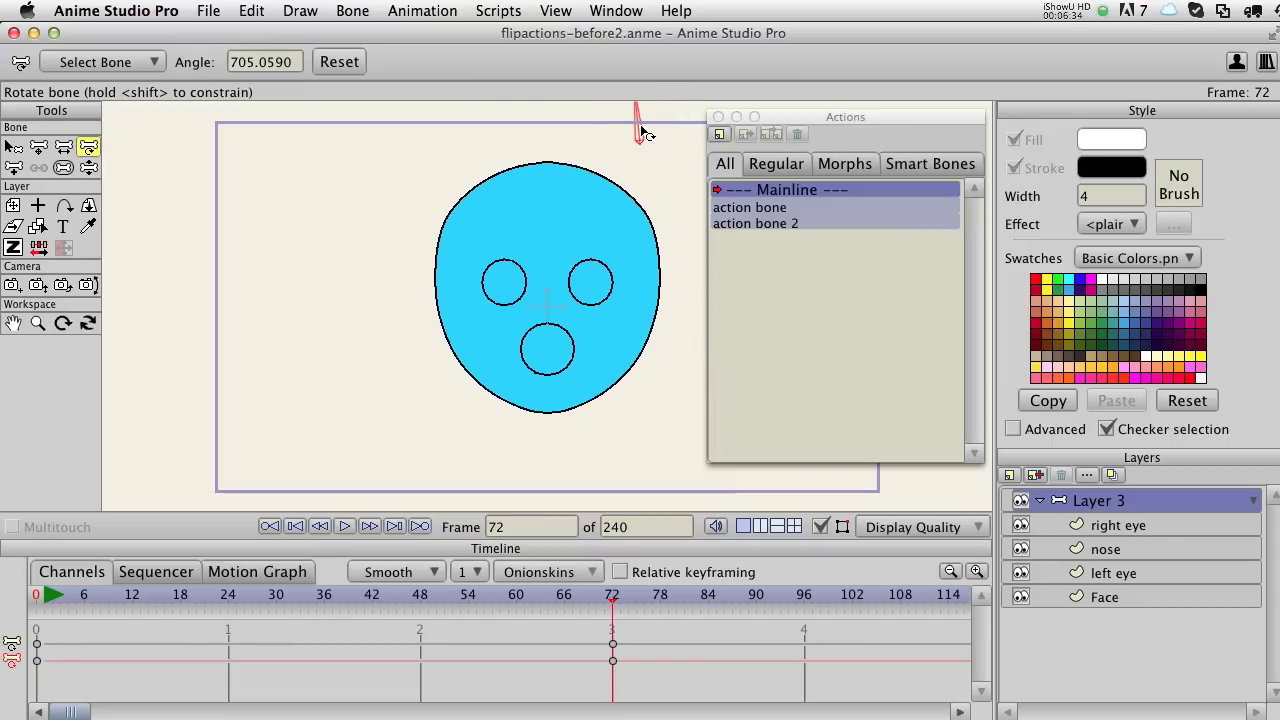
drag(645, 133, 649, 131)
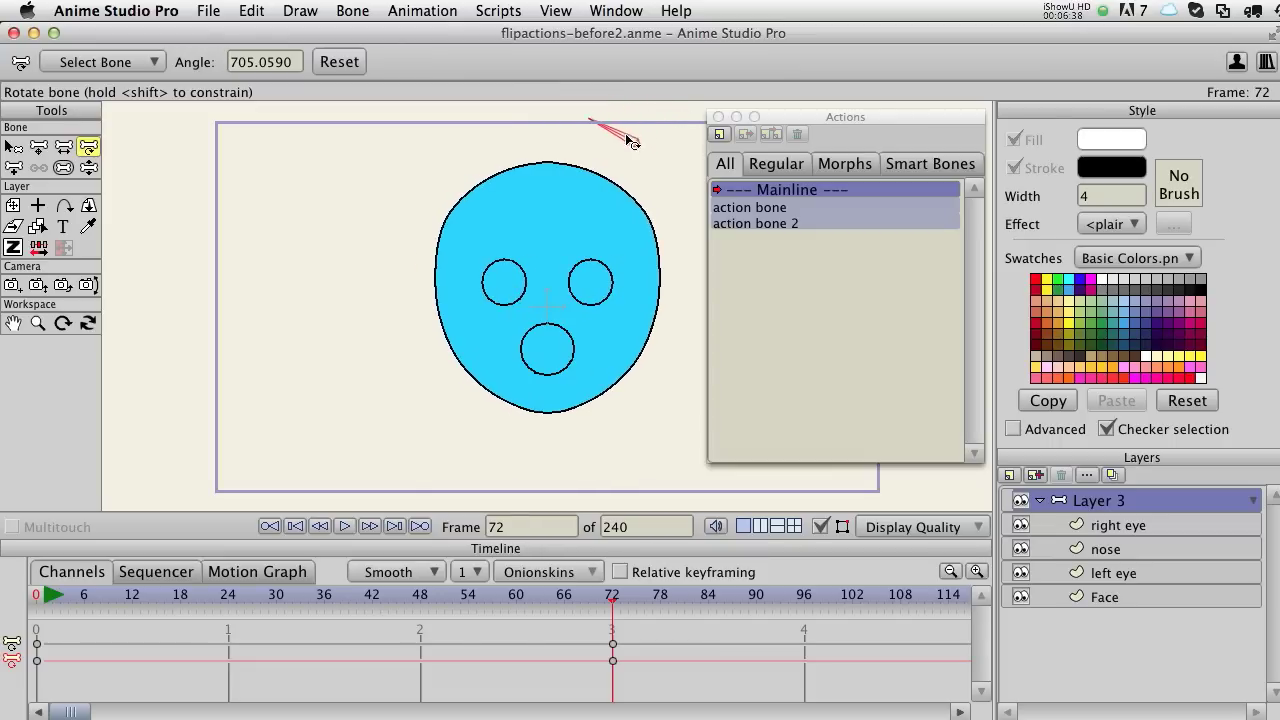
drag(663, 136, 667, 153)
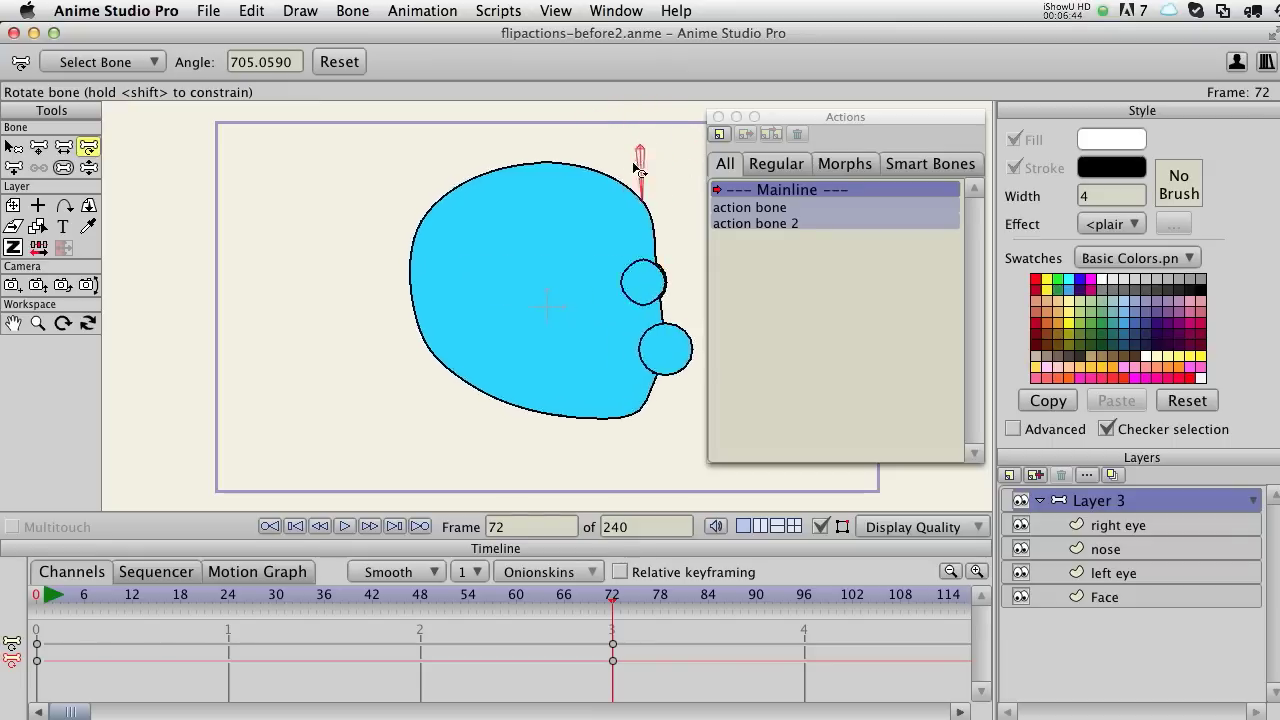
drag(594, 132, 675, 147)
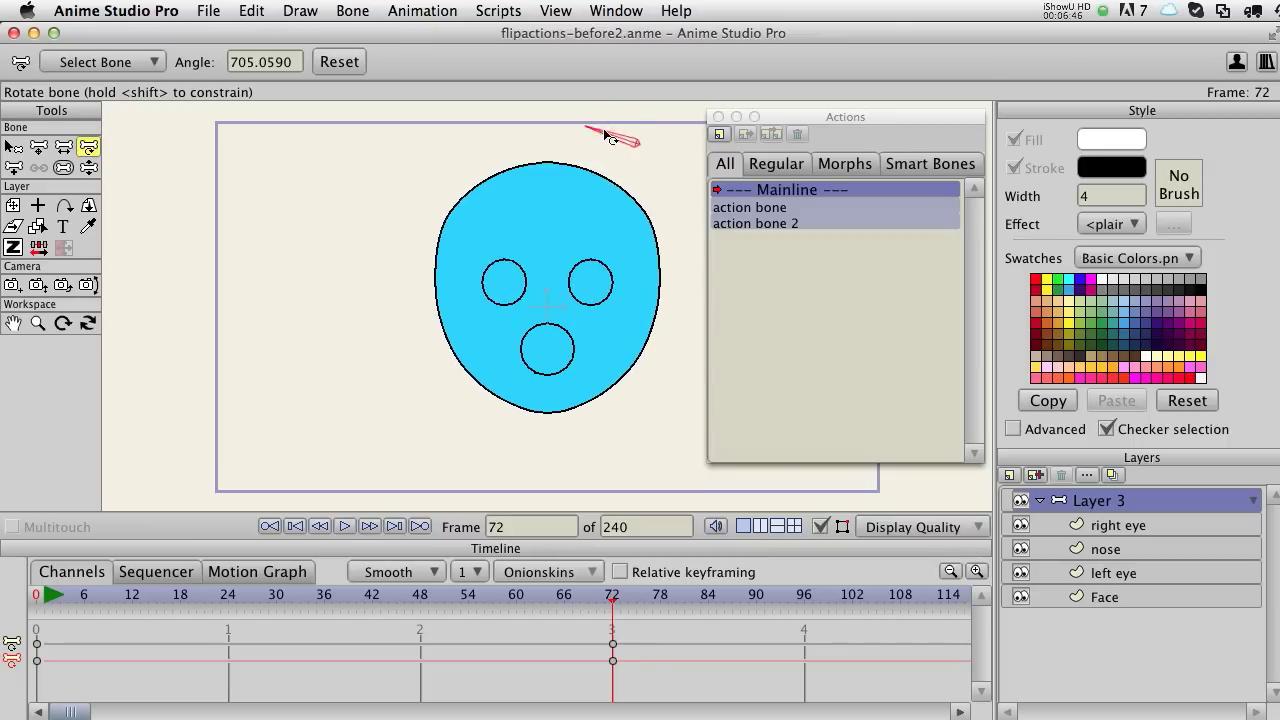
drag(610, 142, 664, 148)
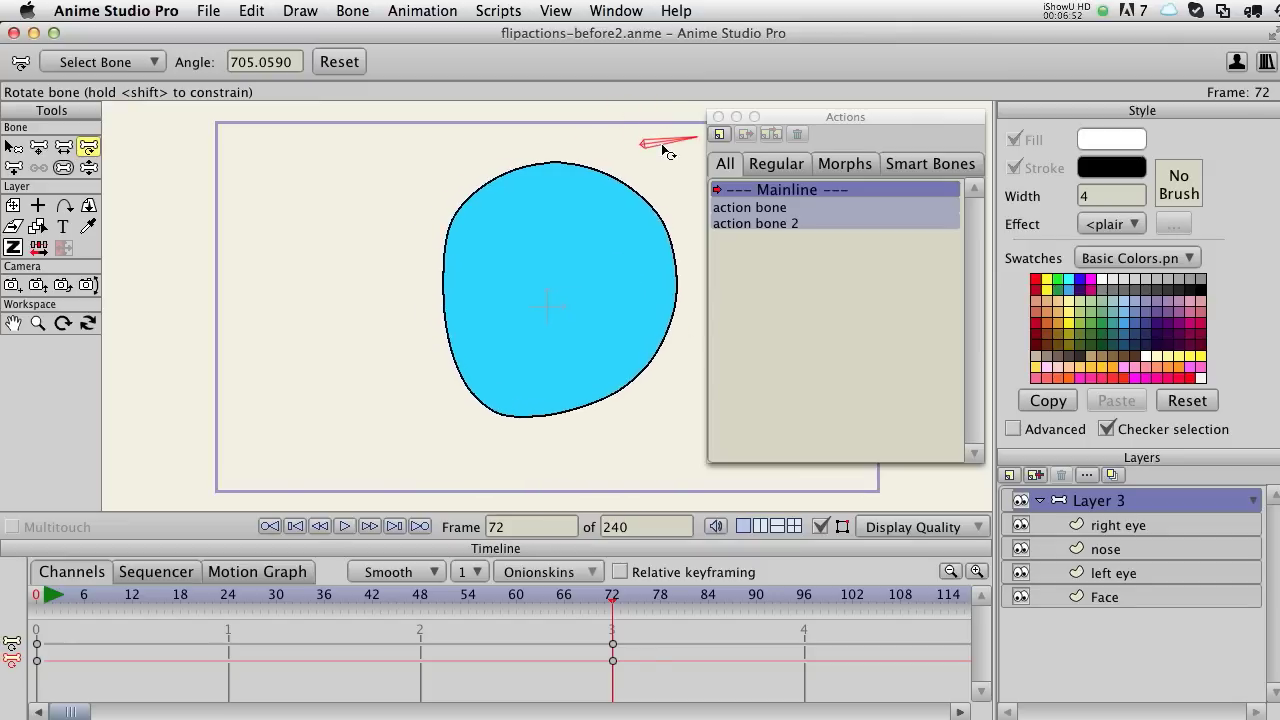